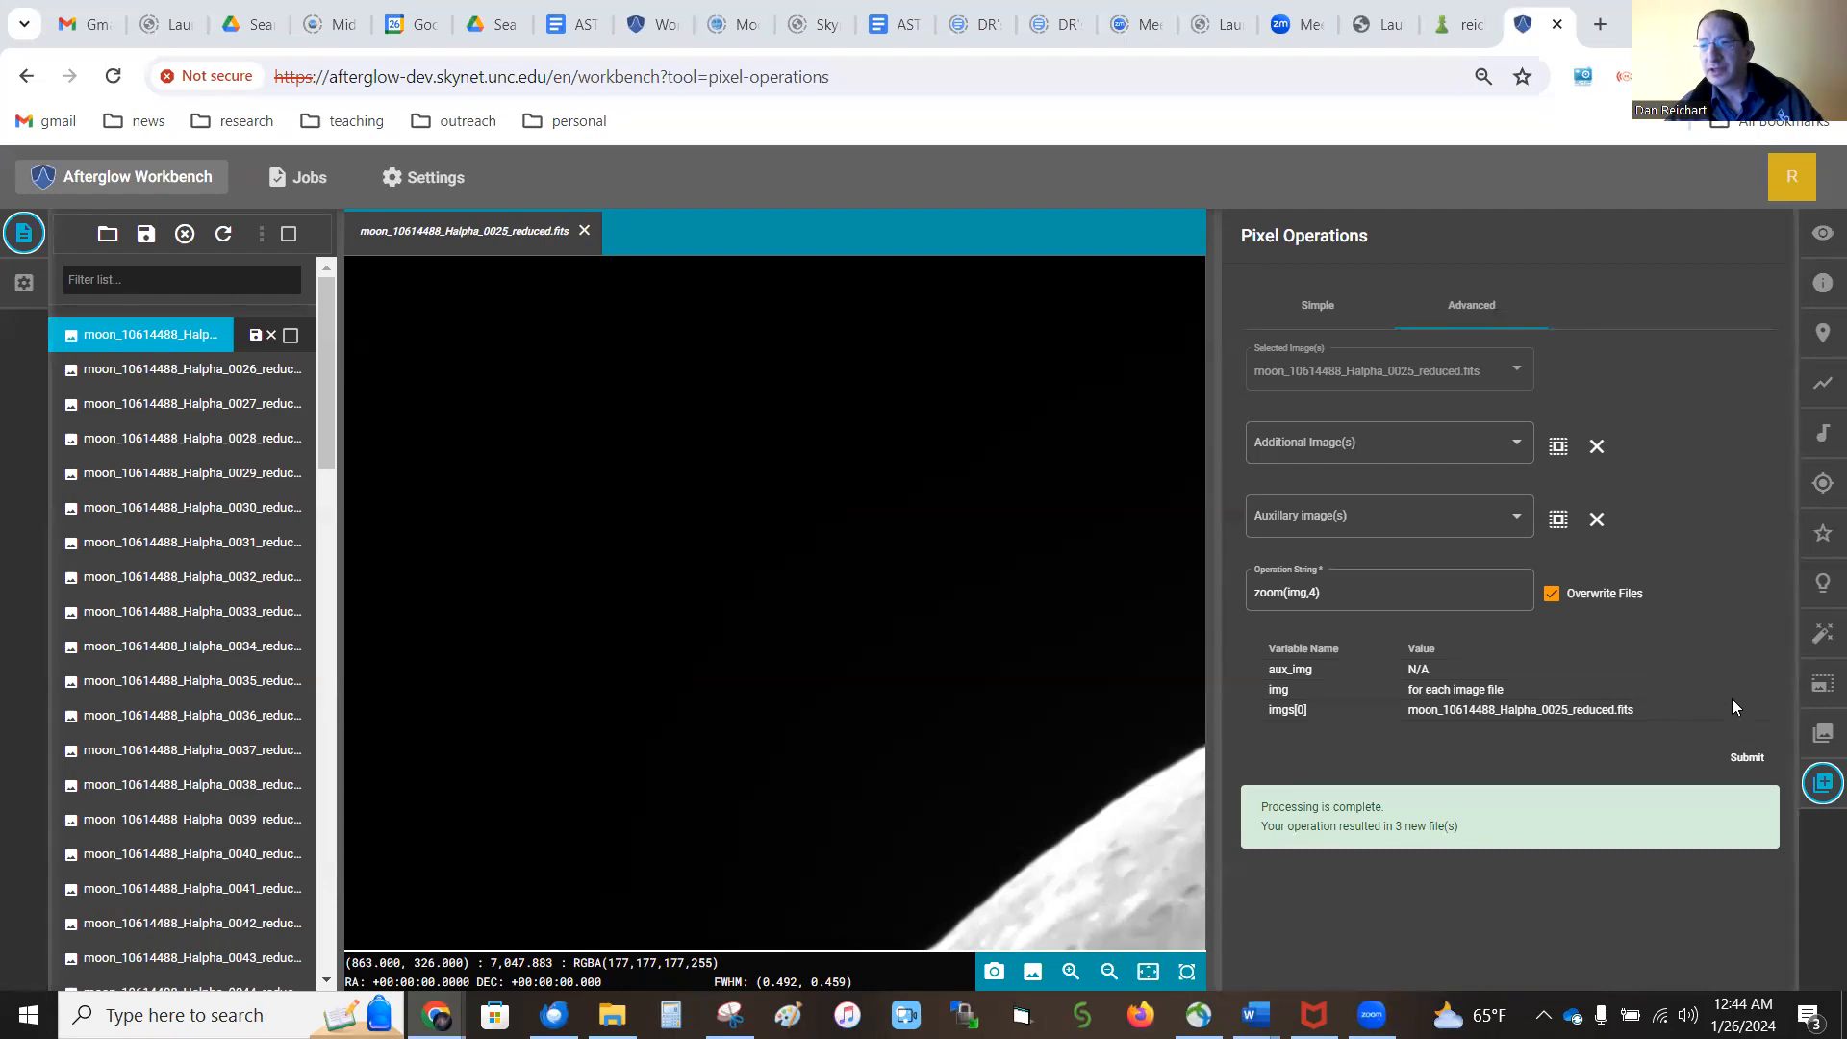
Run Cosmetic Correction on all loaded moon images, keeping the current correction settings
click(1823, 635)
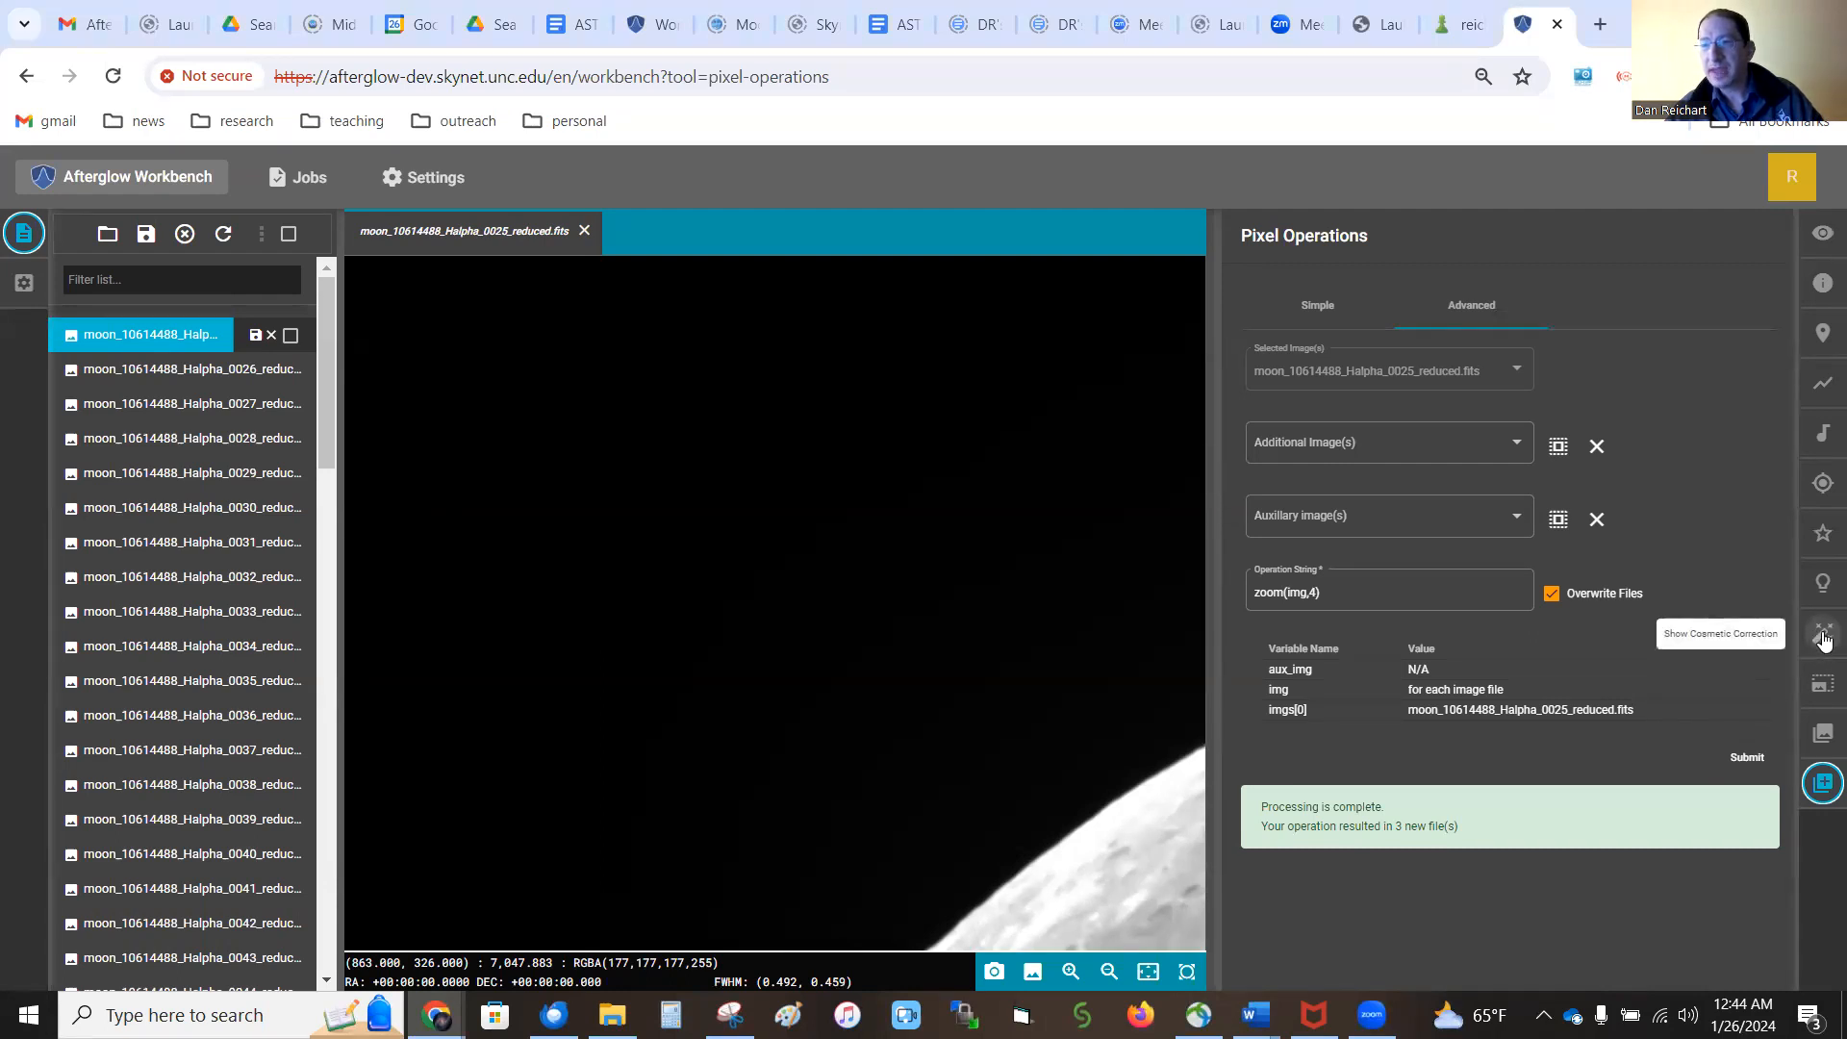
click(1564, 302)
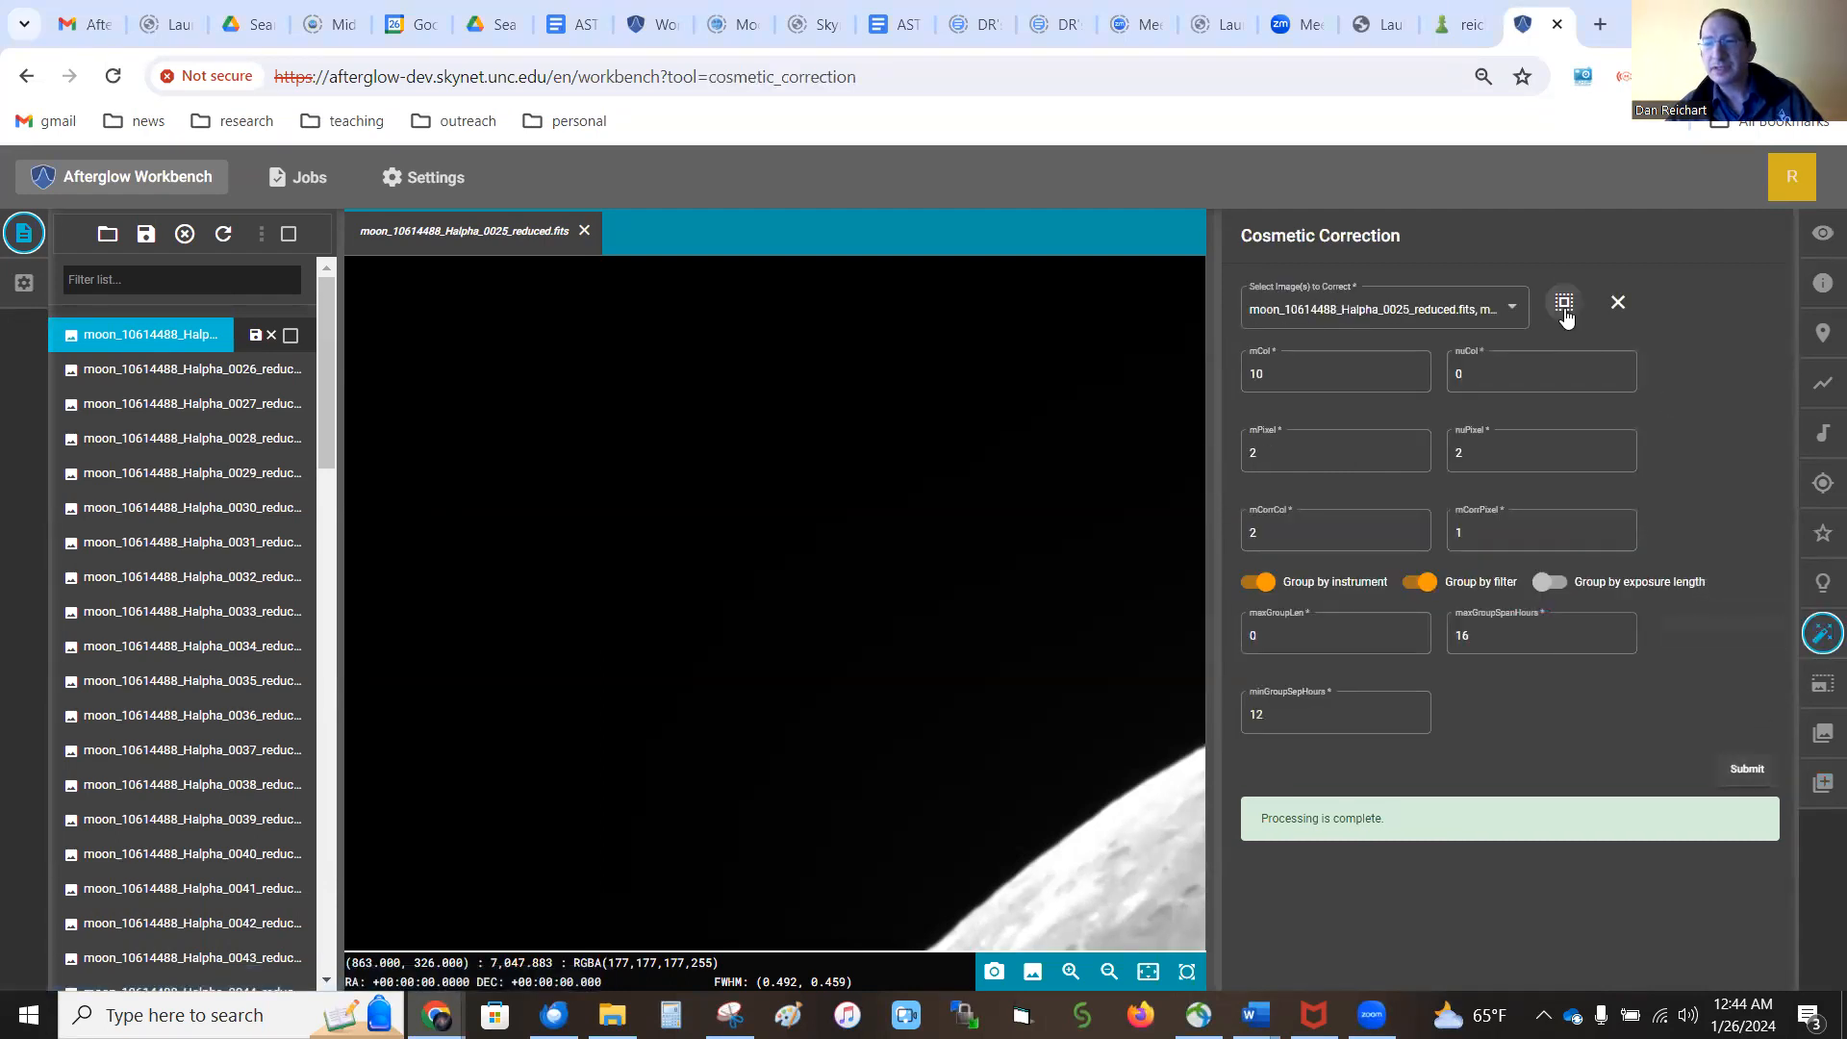
click(1747, 772)
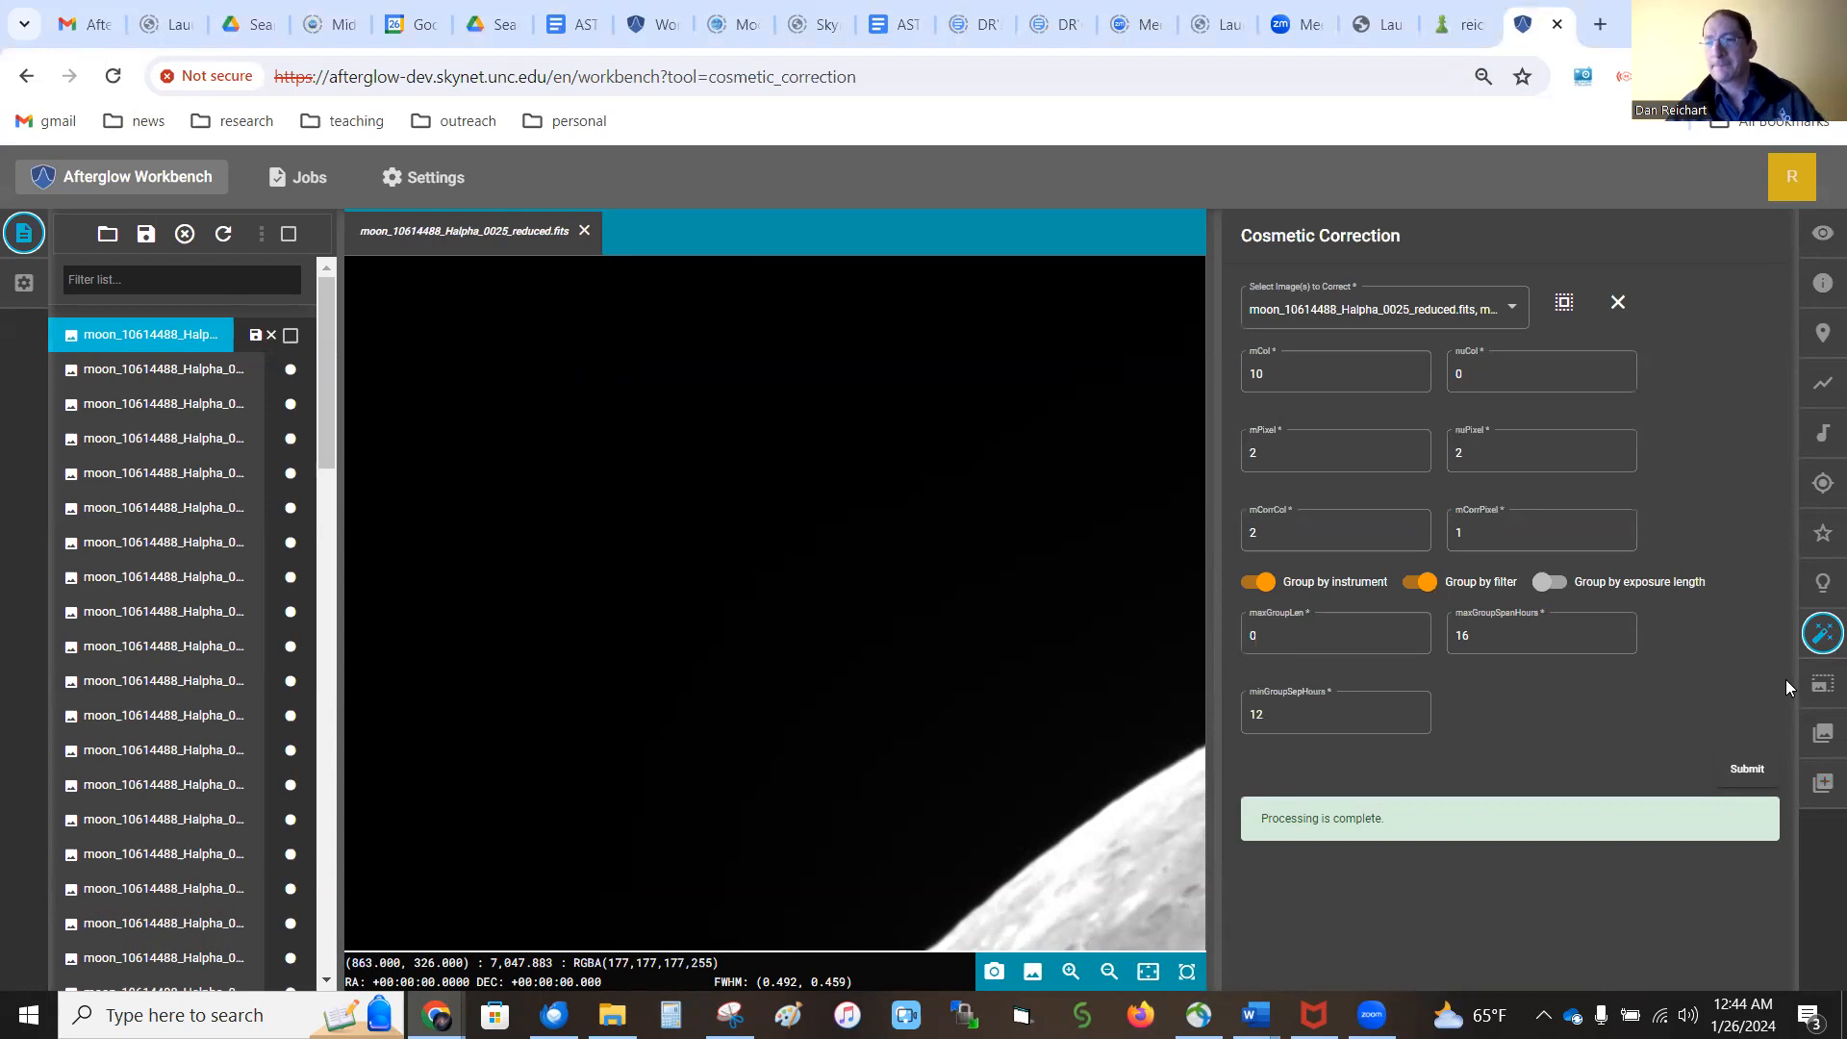
Choose all images for alignment in the Aligner and enable Mosaic Mode
click(1820, 694)
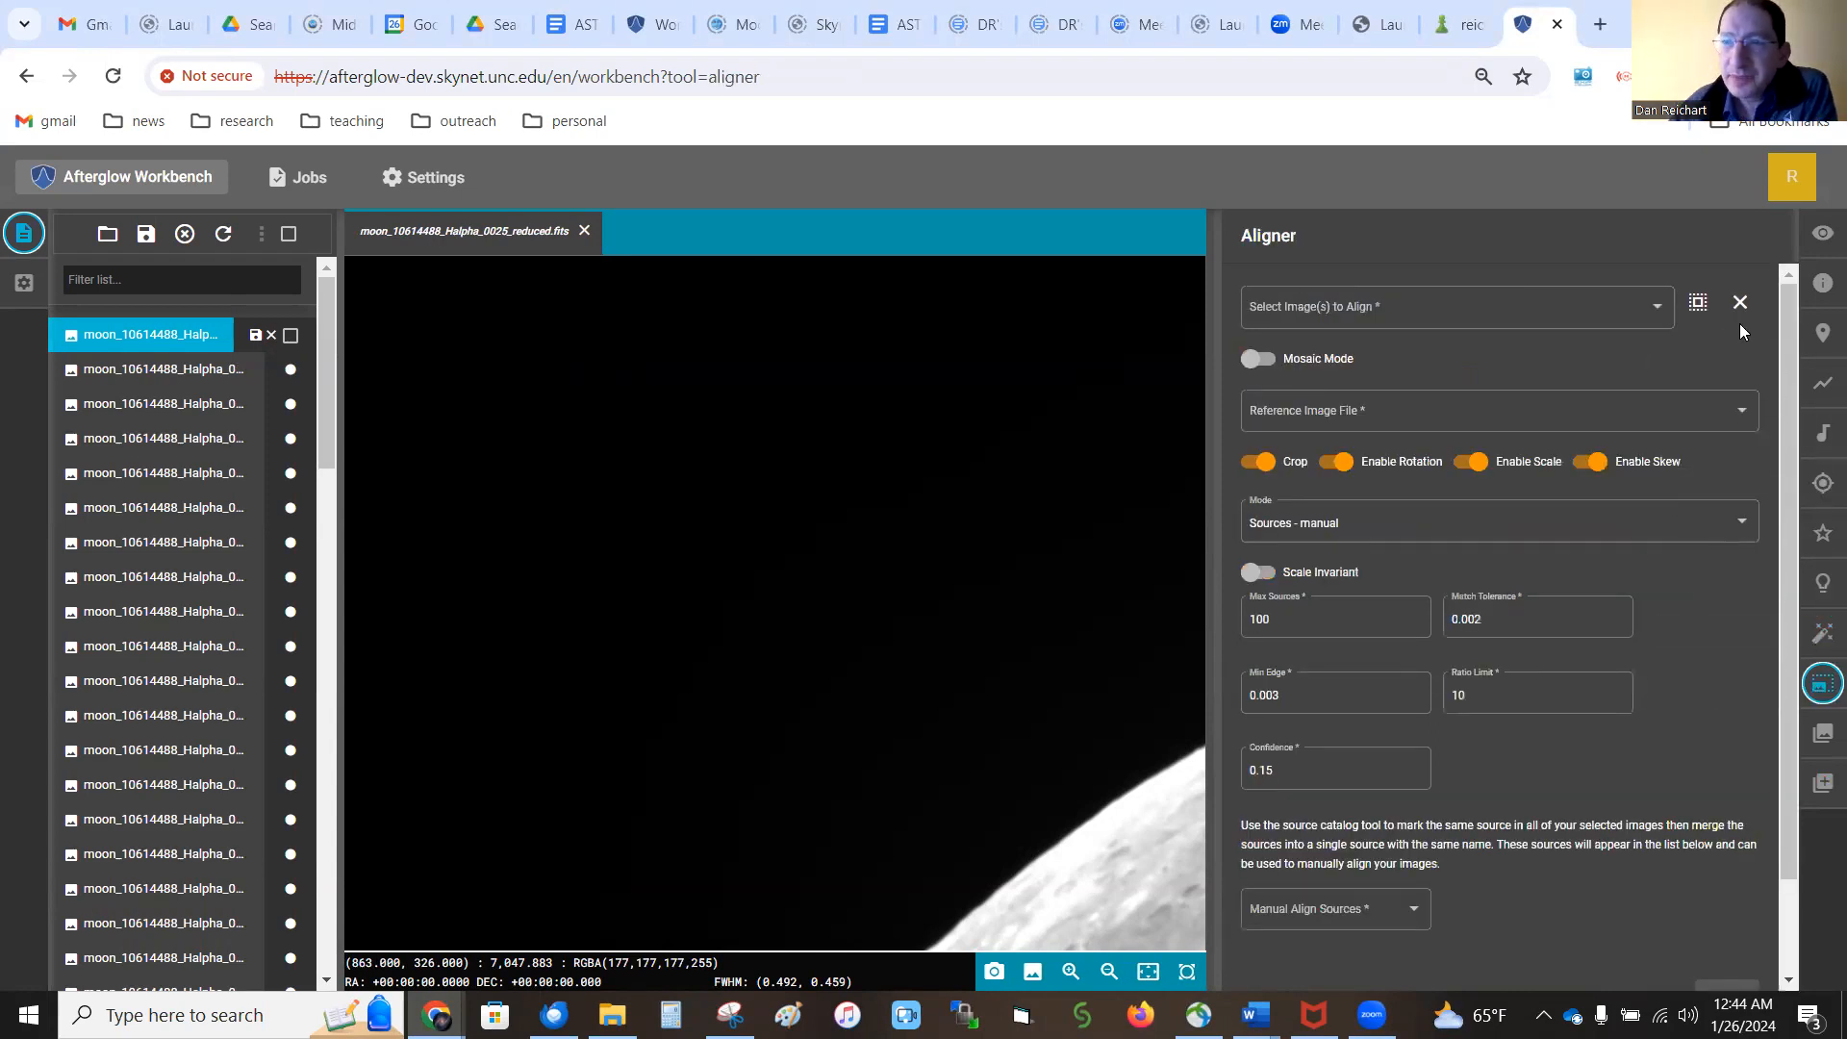
click(1698, 305)
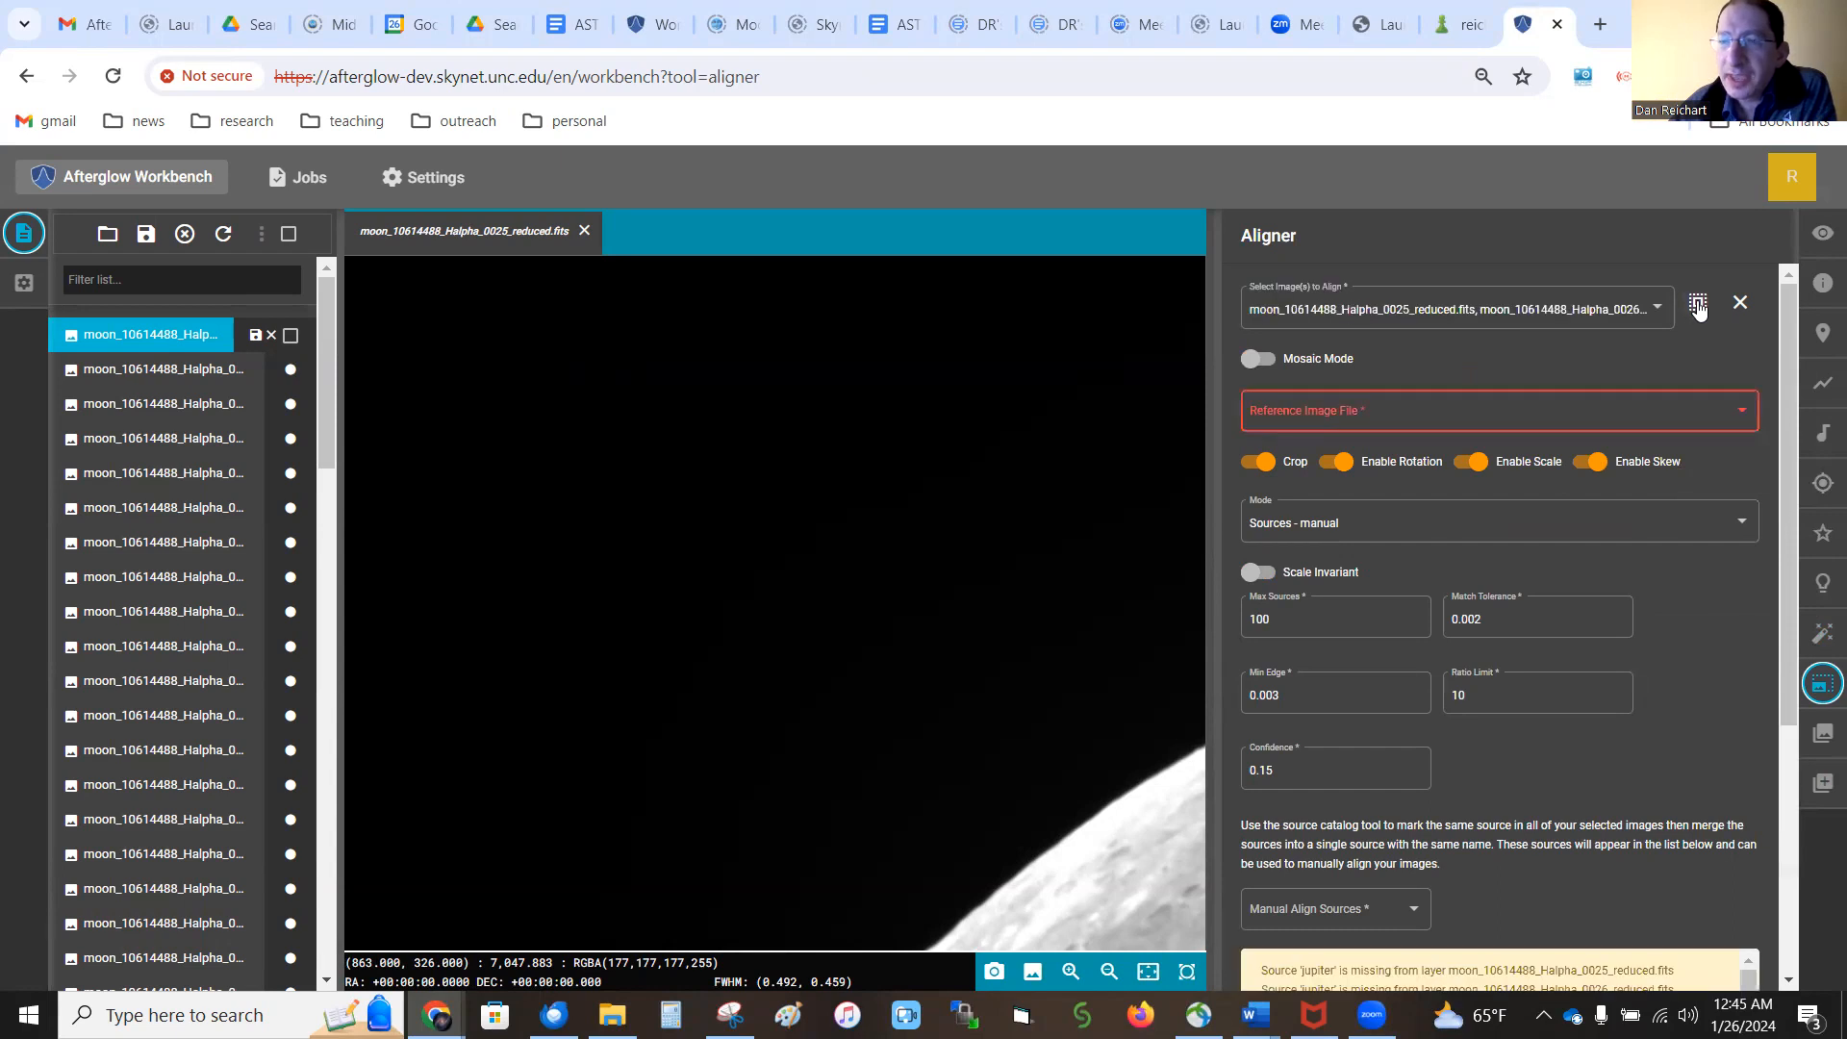
click(1266, 369)
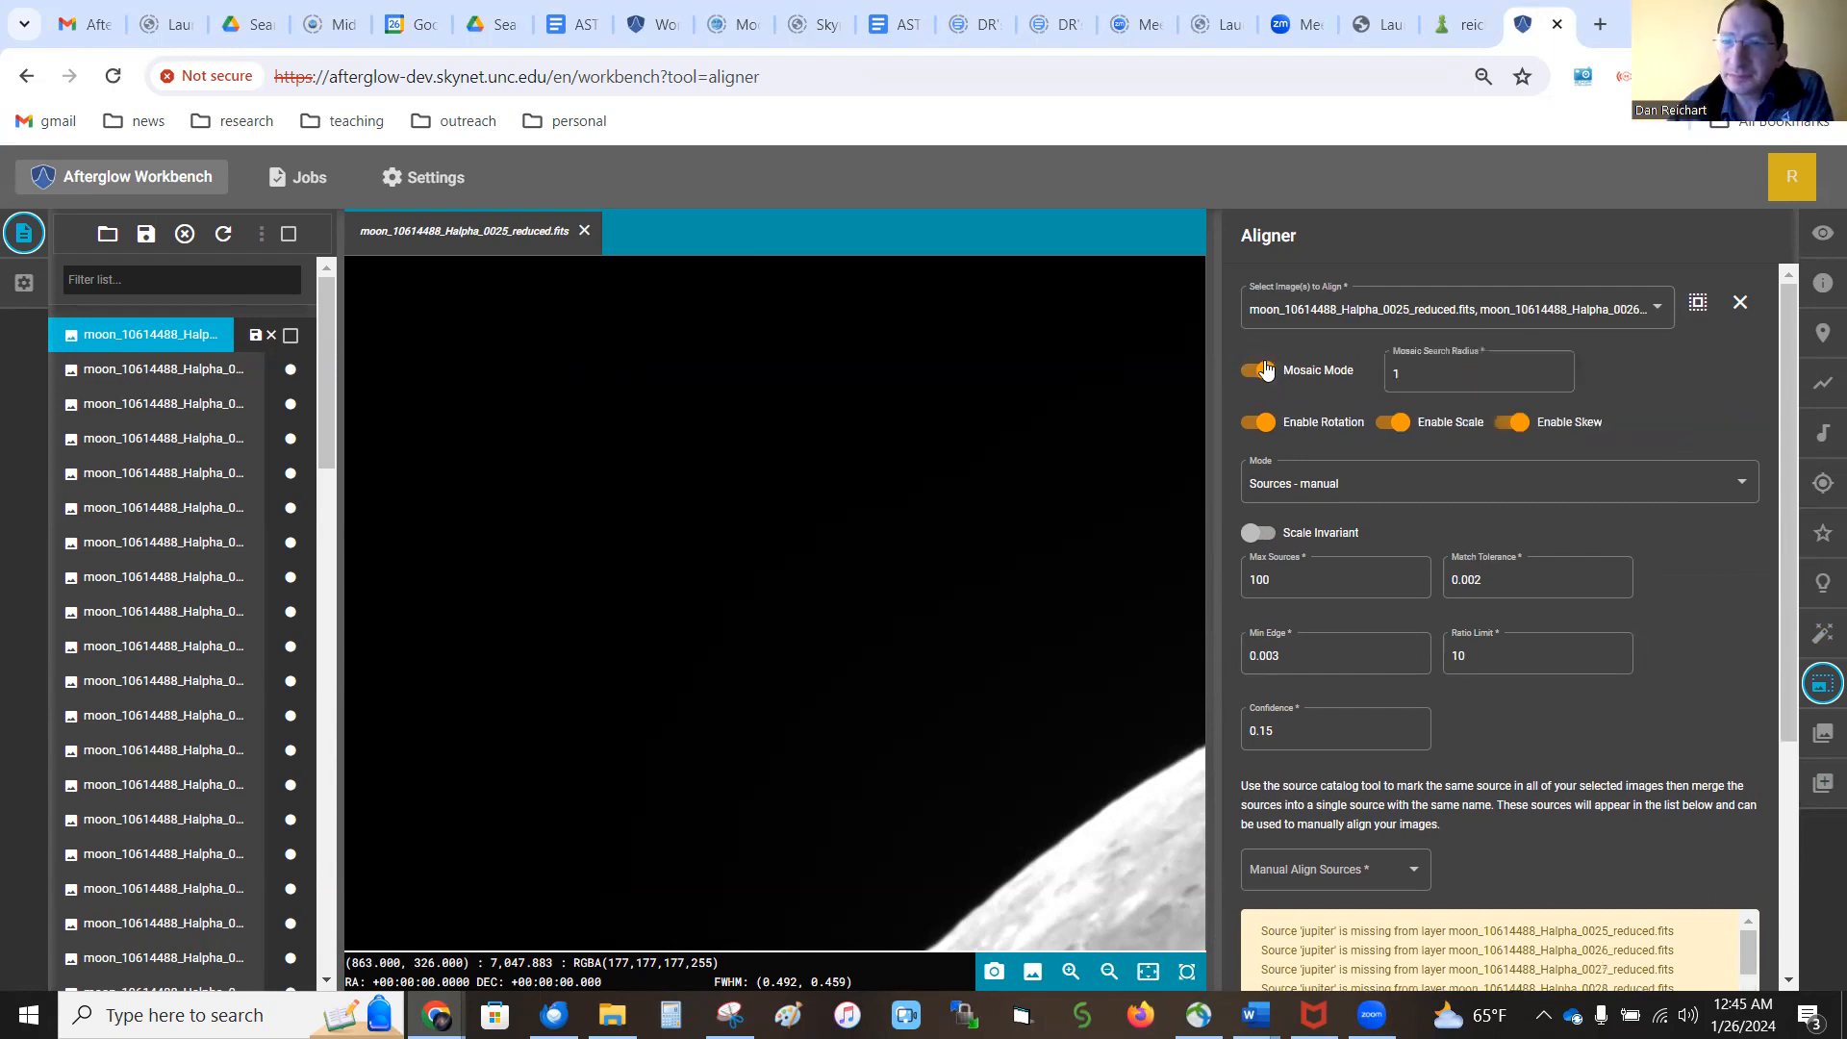
Disable rotation, scale and skew for the alignment and set the alignment mode to Features
click(1260, 423)
click(1385, 428)
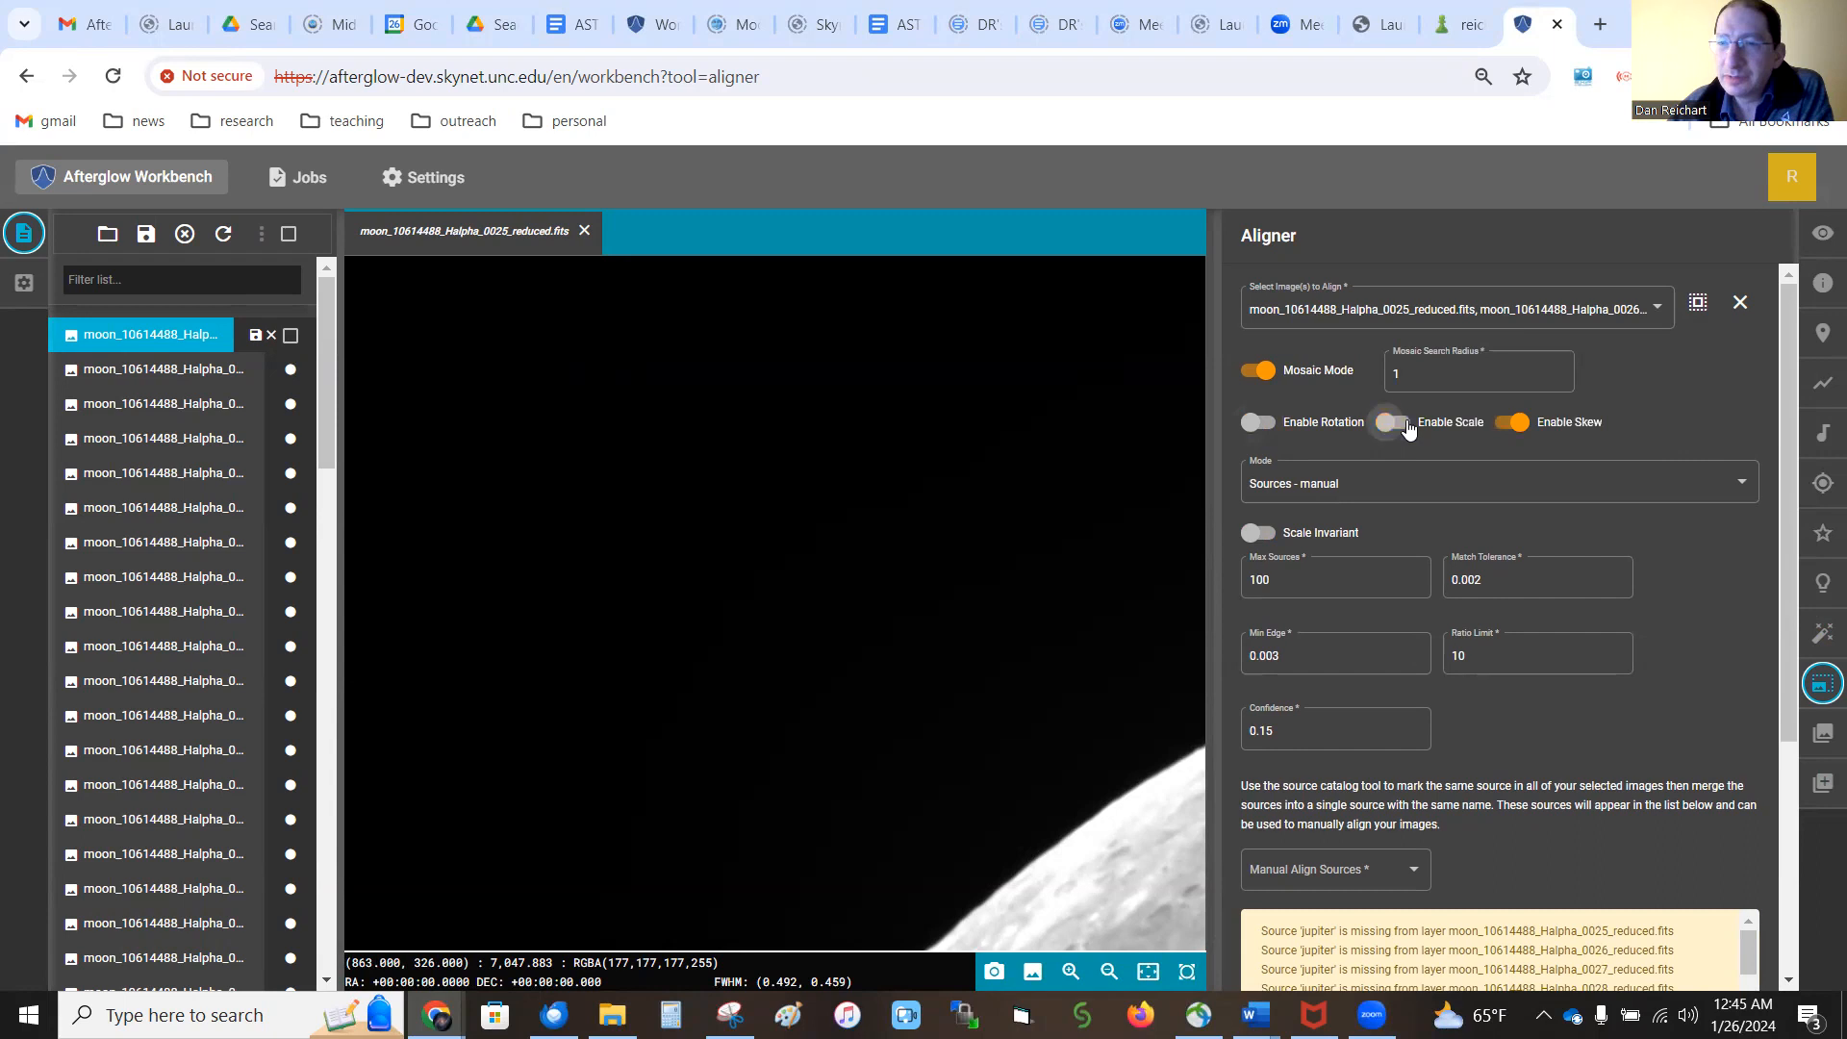
click(1510, 427)
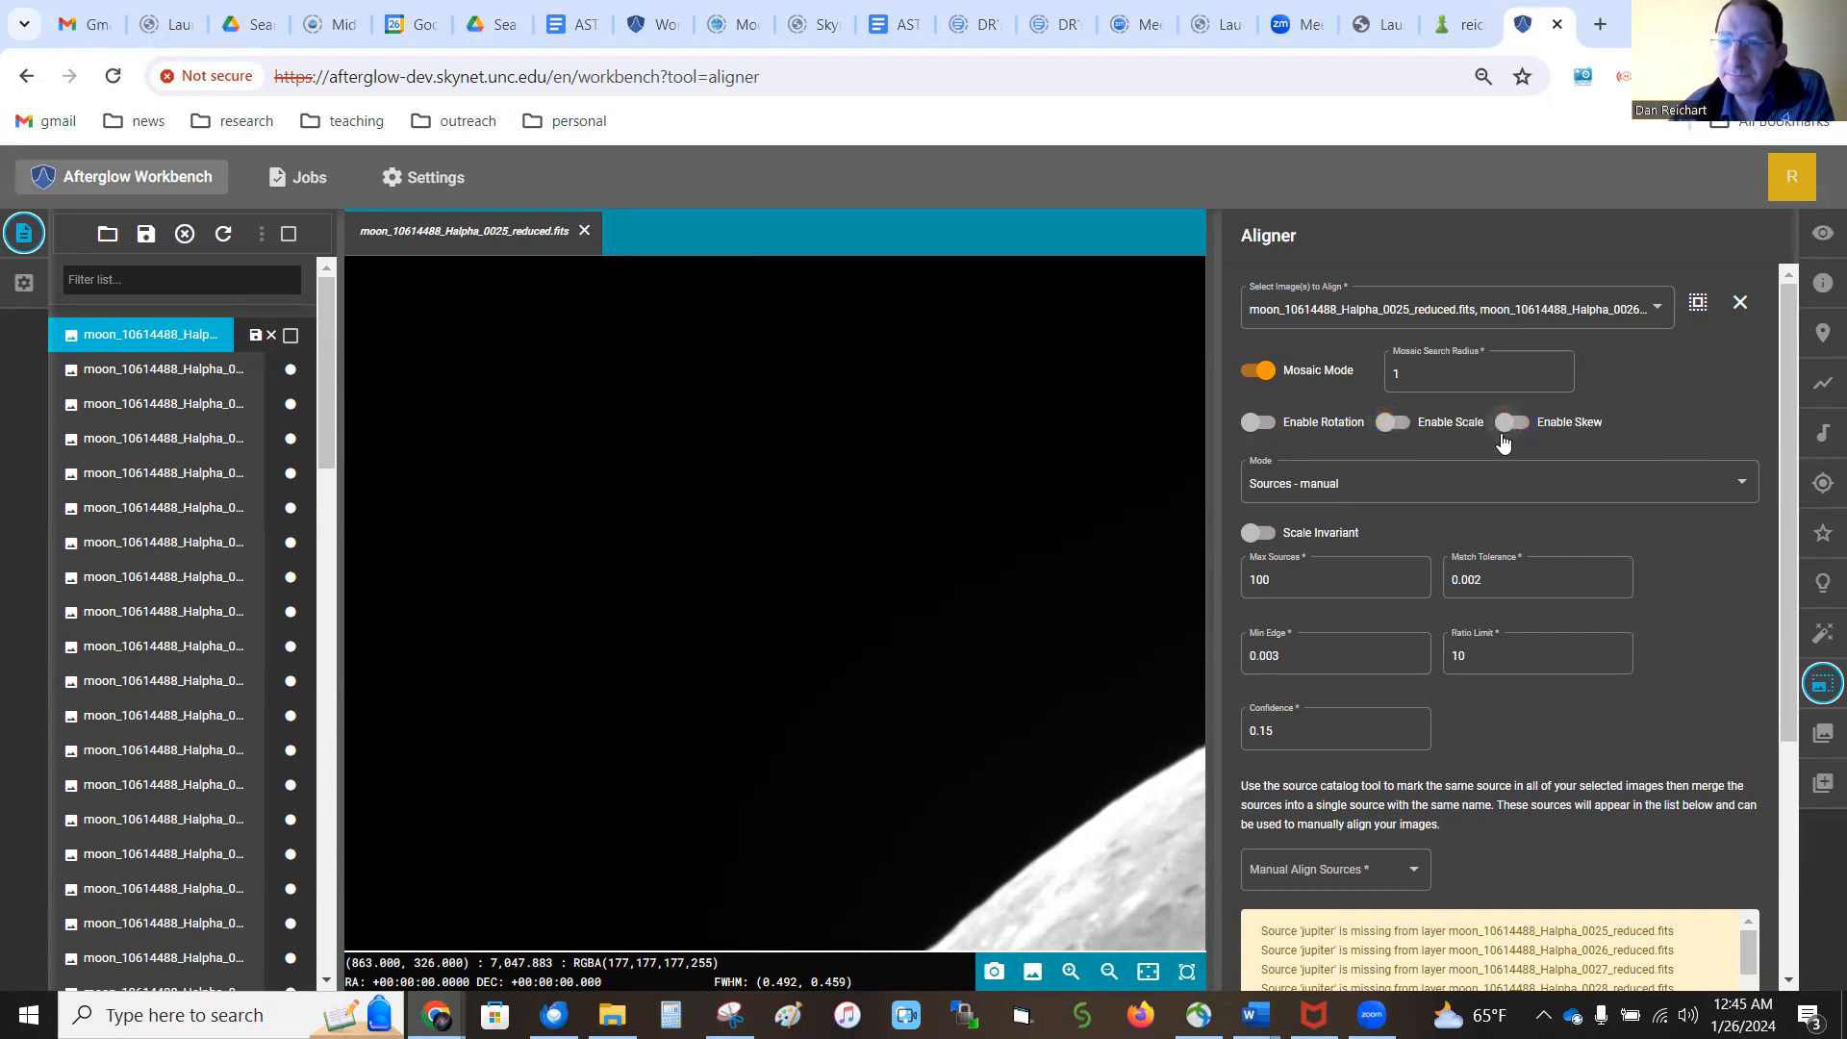
click(1486, 483)
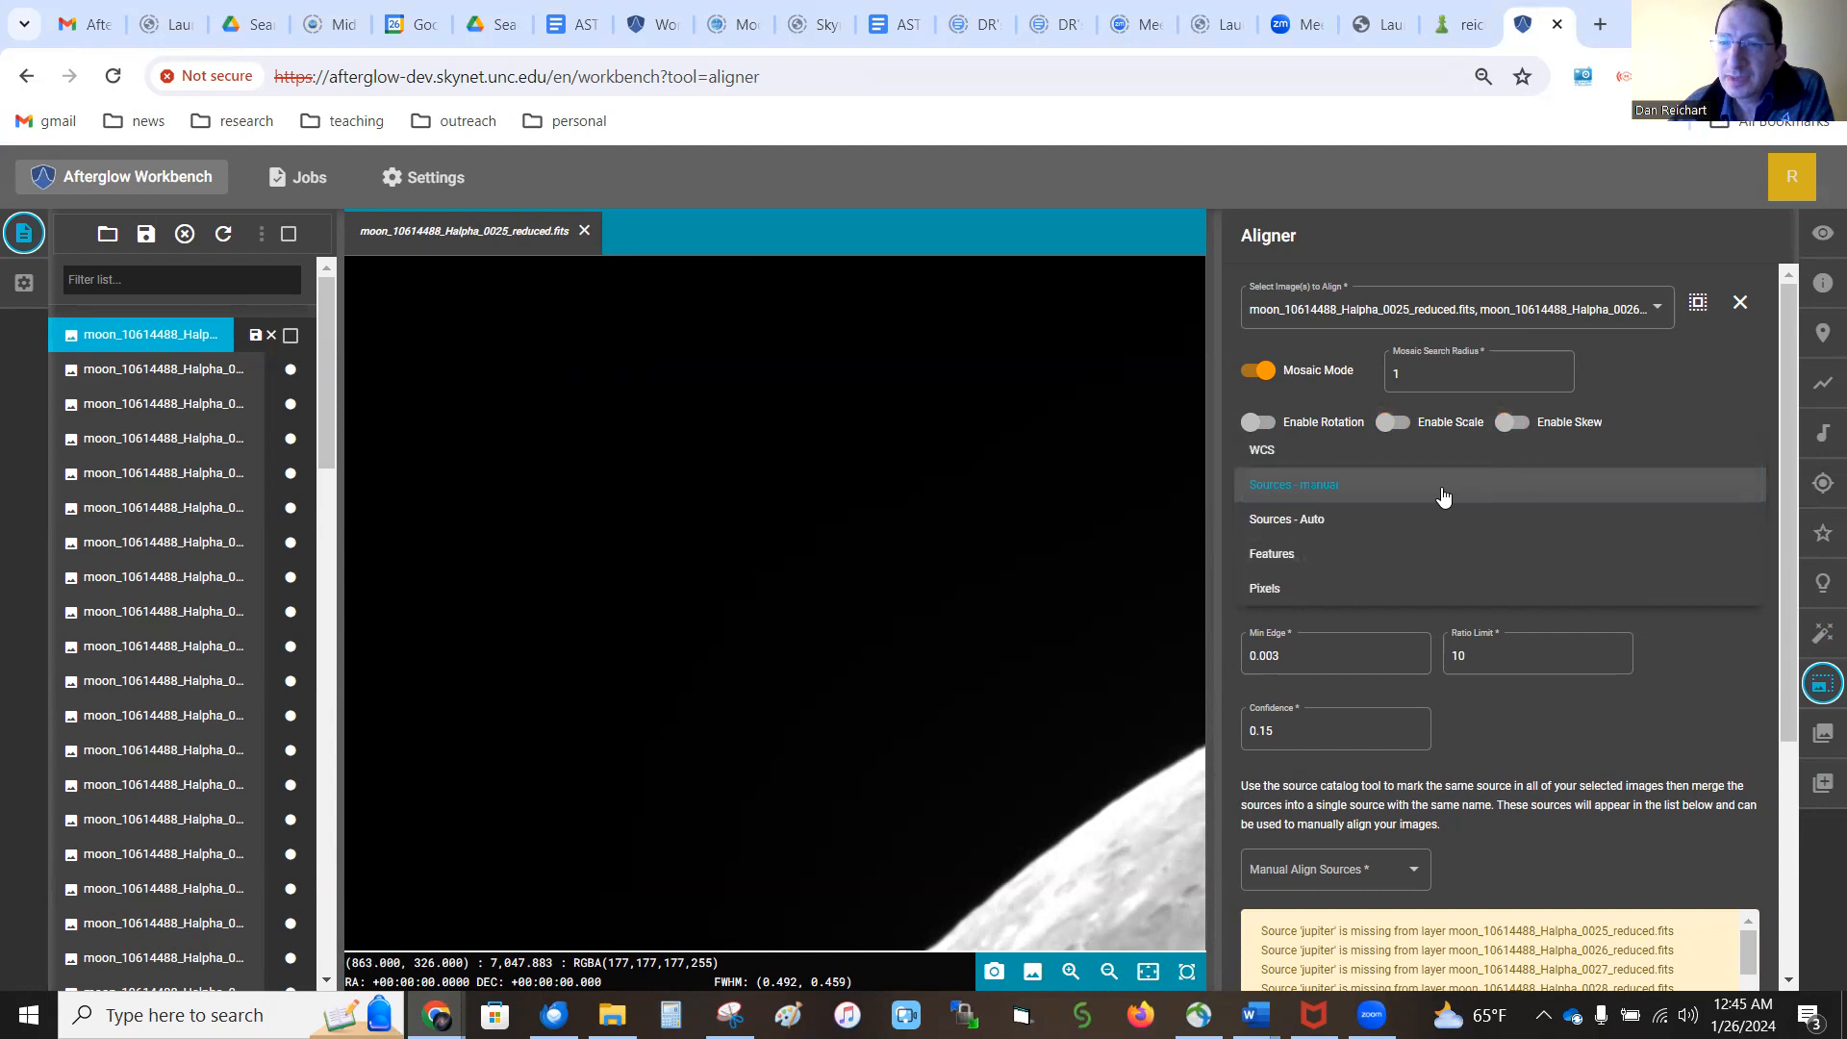
click(1308, 554)
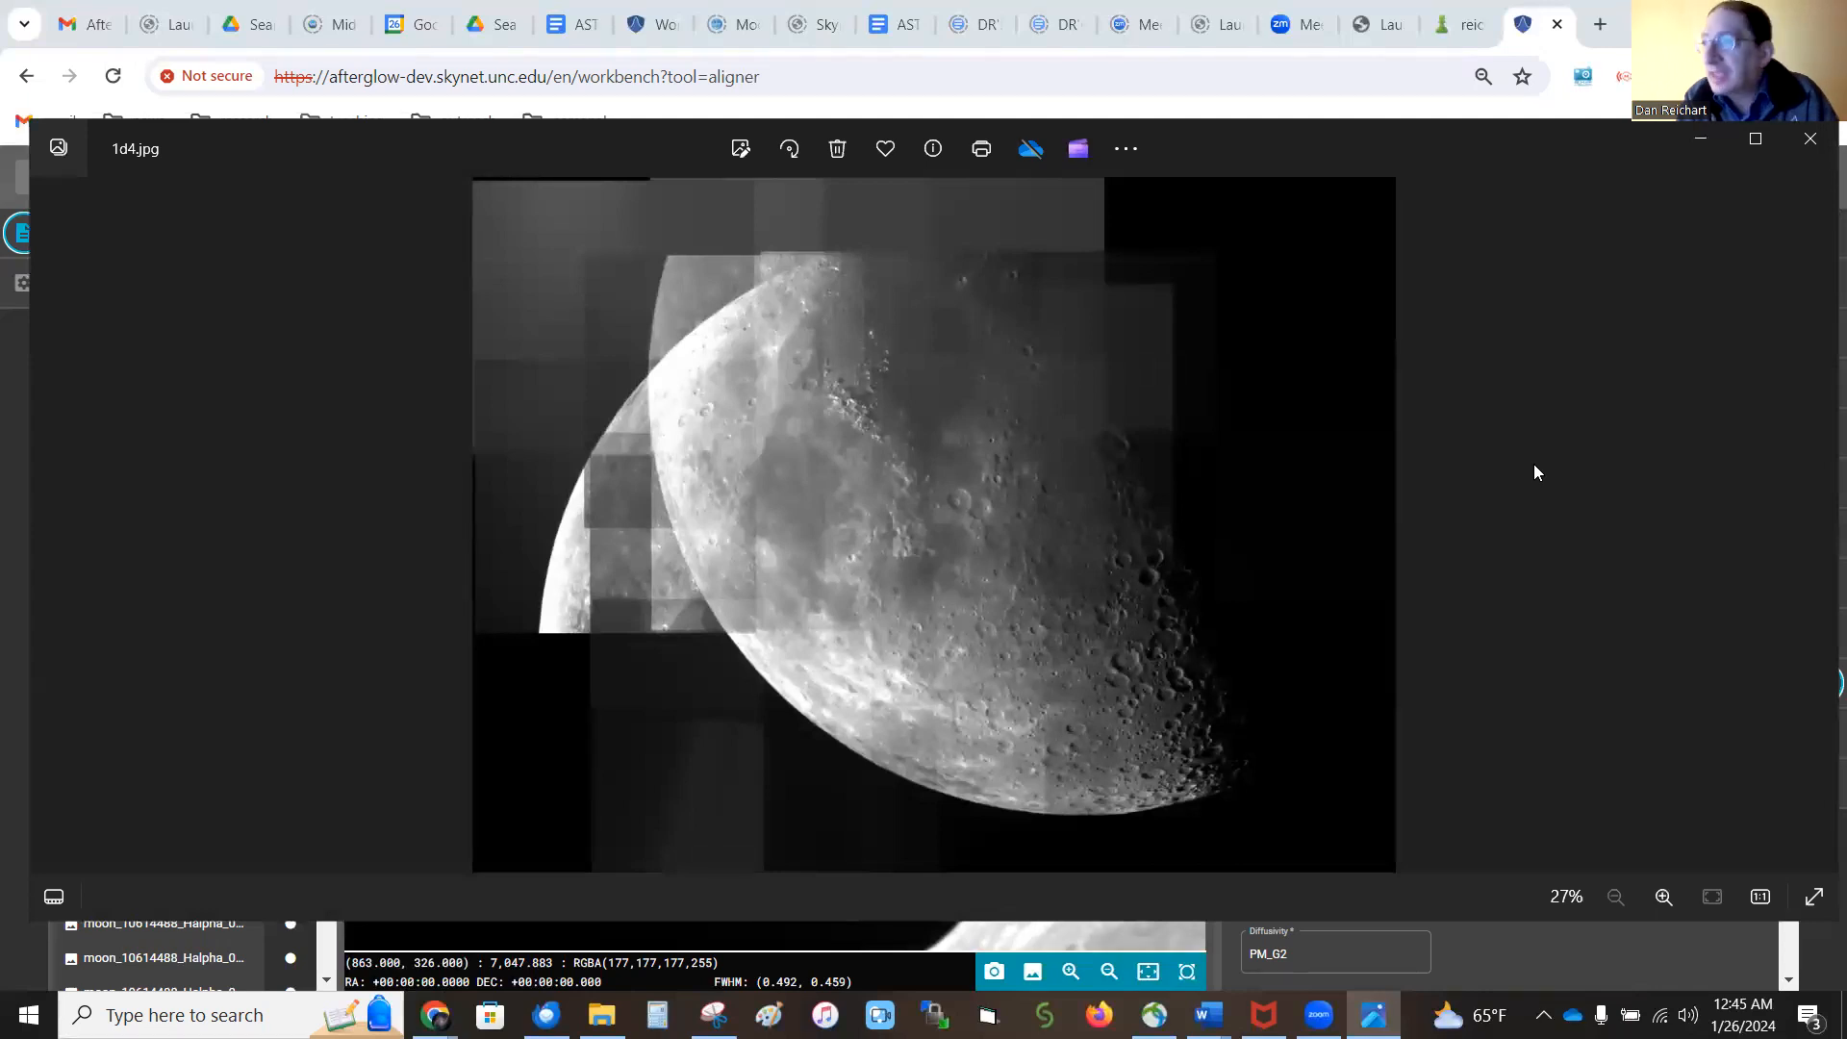
Compare the example moon mosaics 1d4.jpg, 1d5.jpg and 1d3.jpg in the photo viewer, and close the viewer
key(Right)
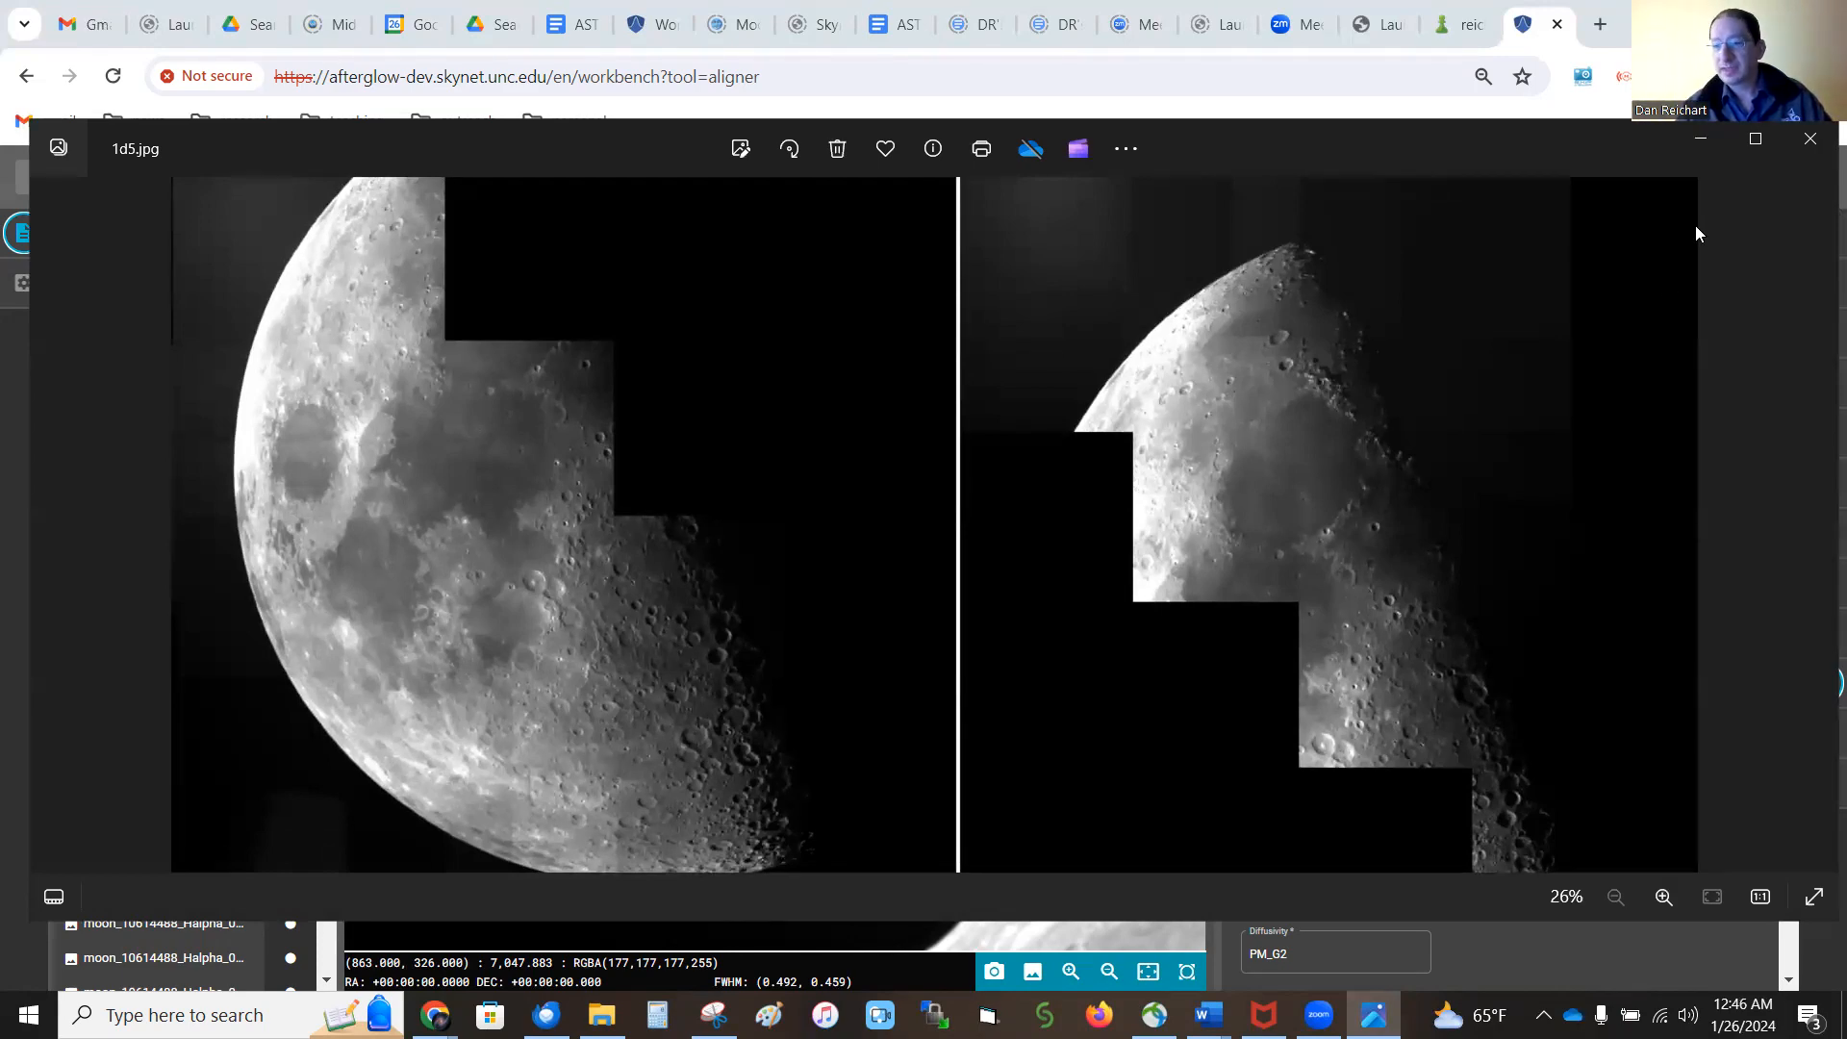
key(Left)
key(Left)
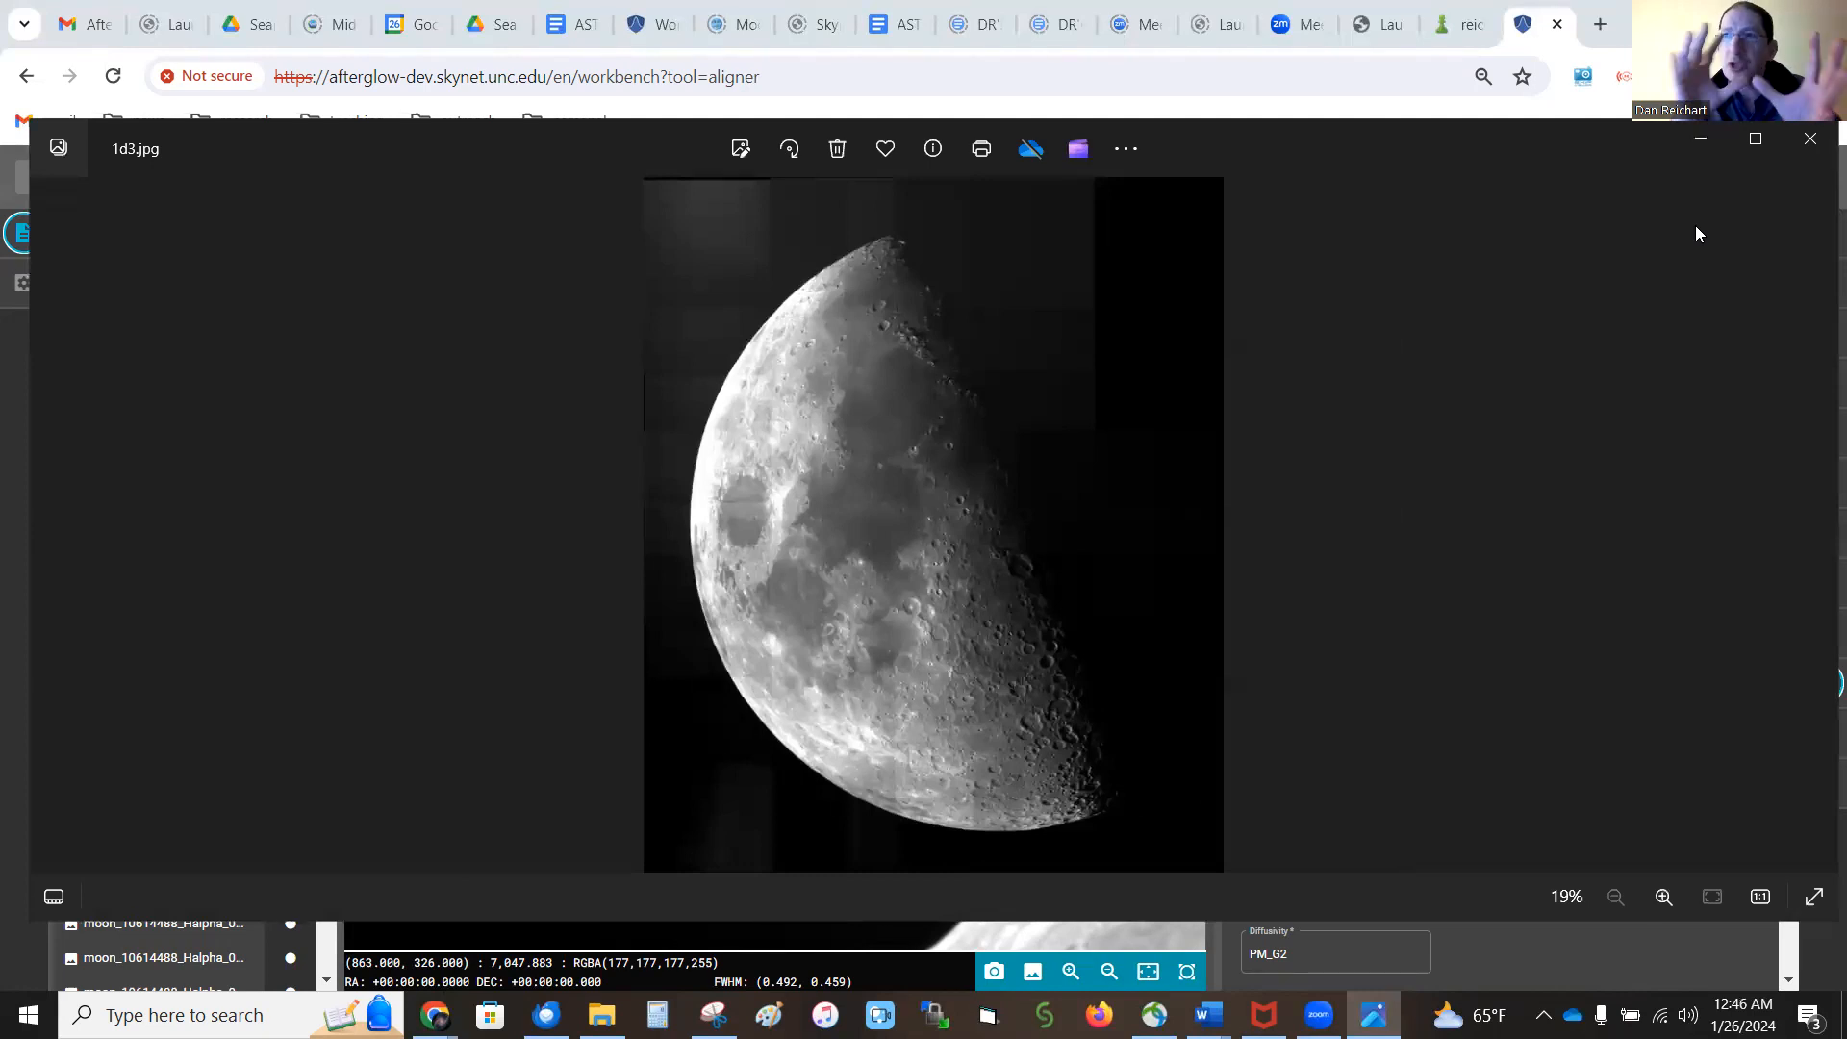
click(1810, 138)
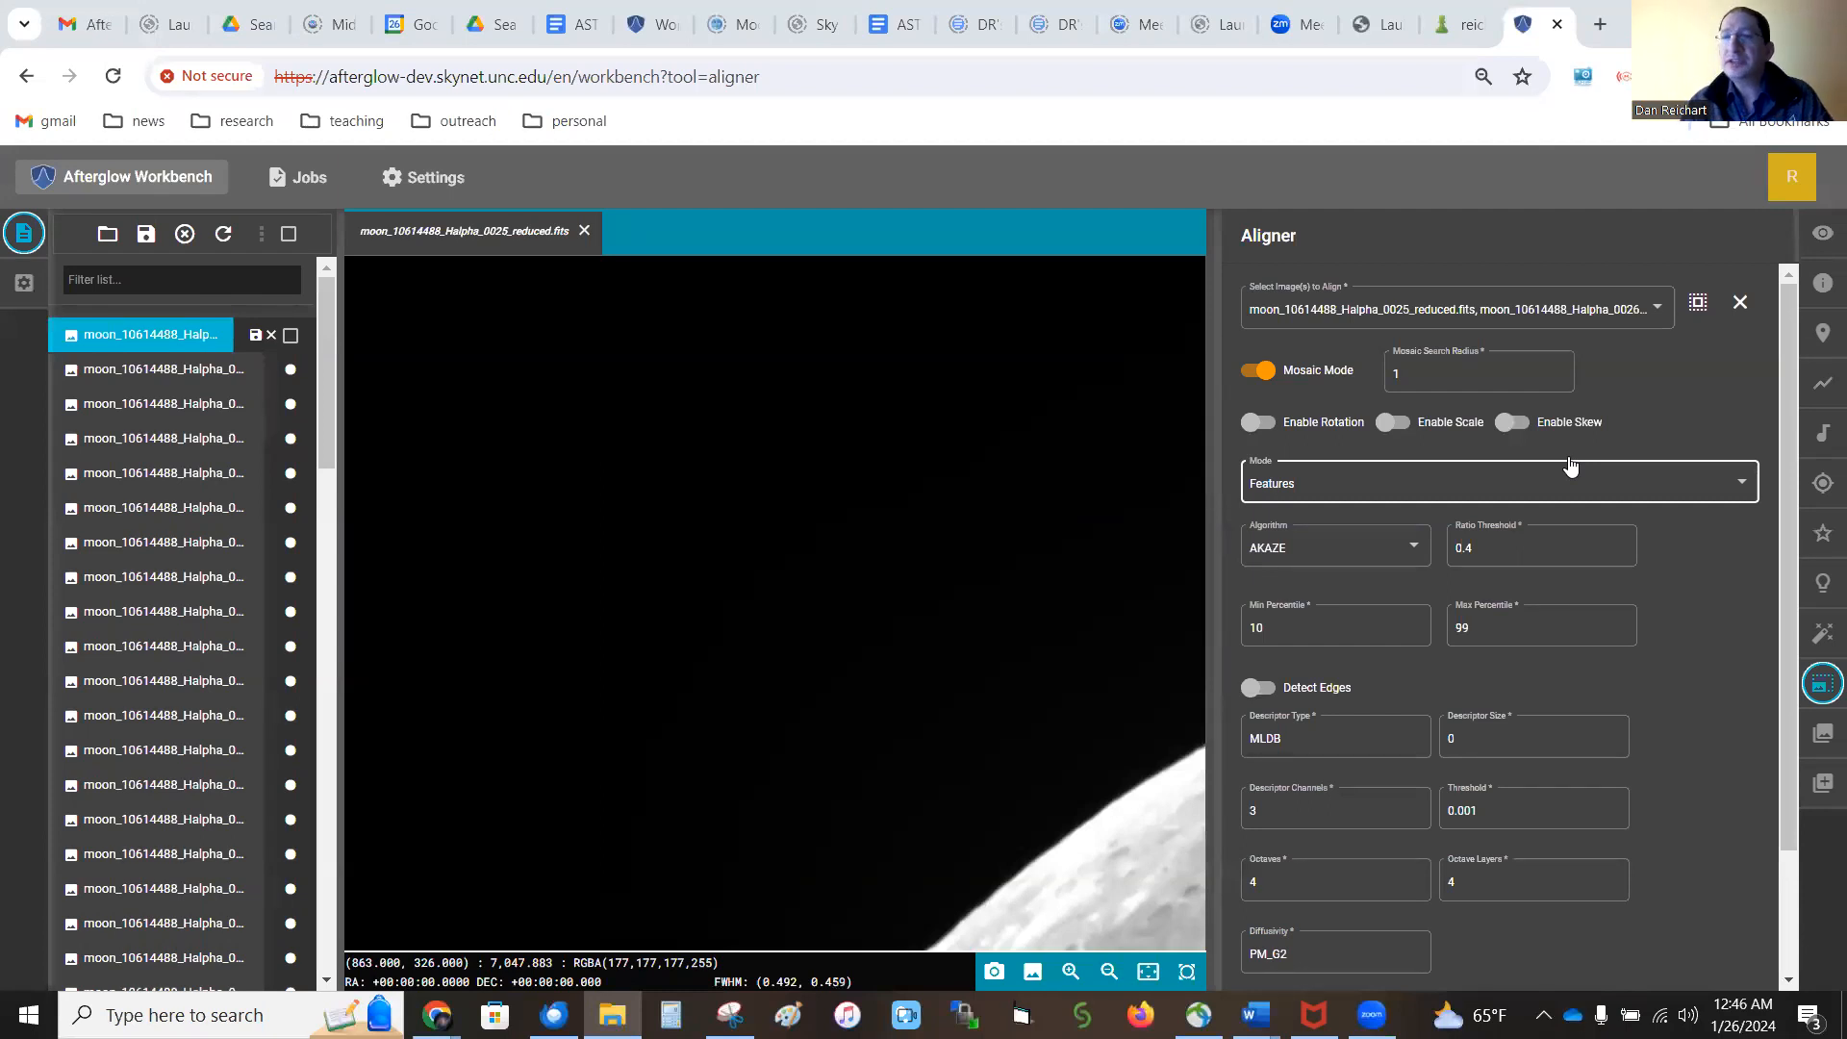
Set the AKAZE ratio threshold to 0.3 and run the mosaic alignment
click(1512, 545)
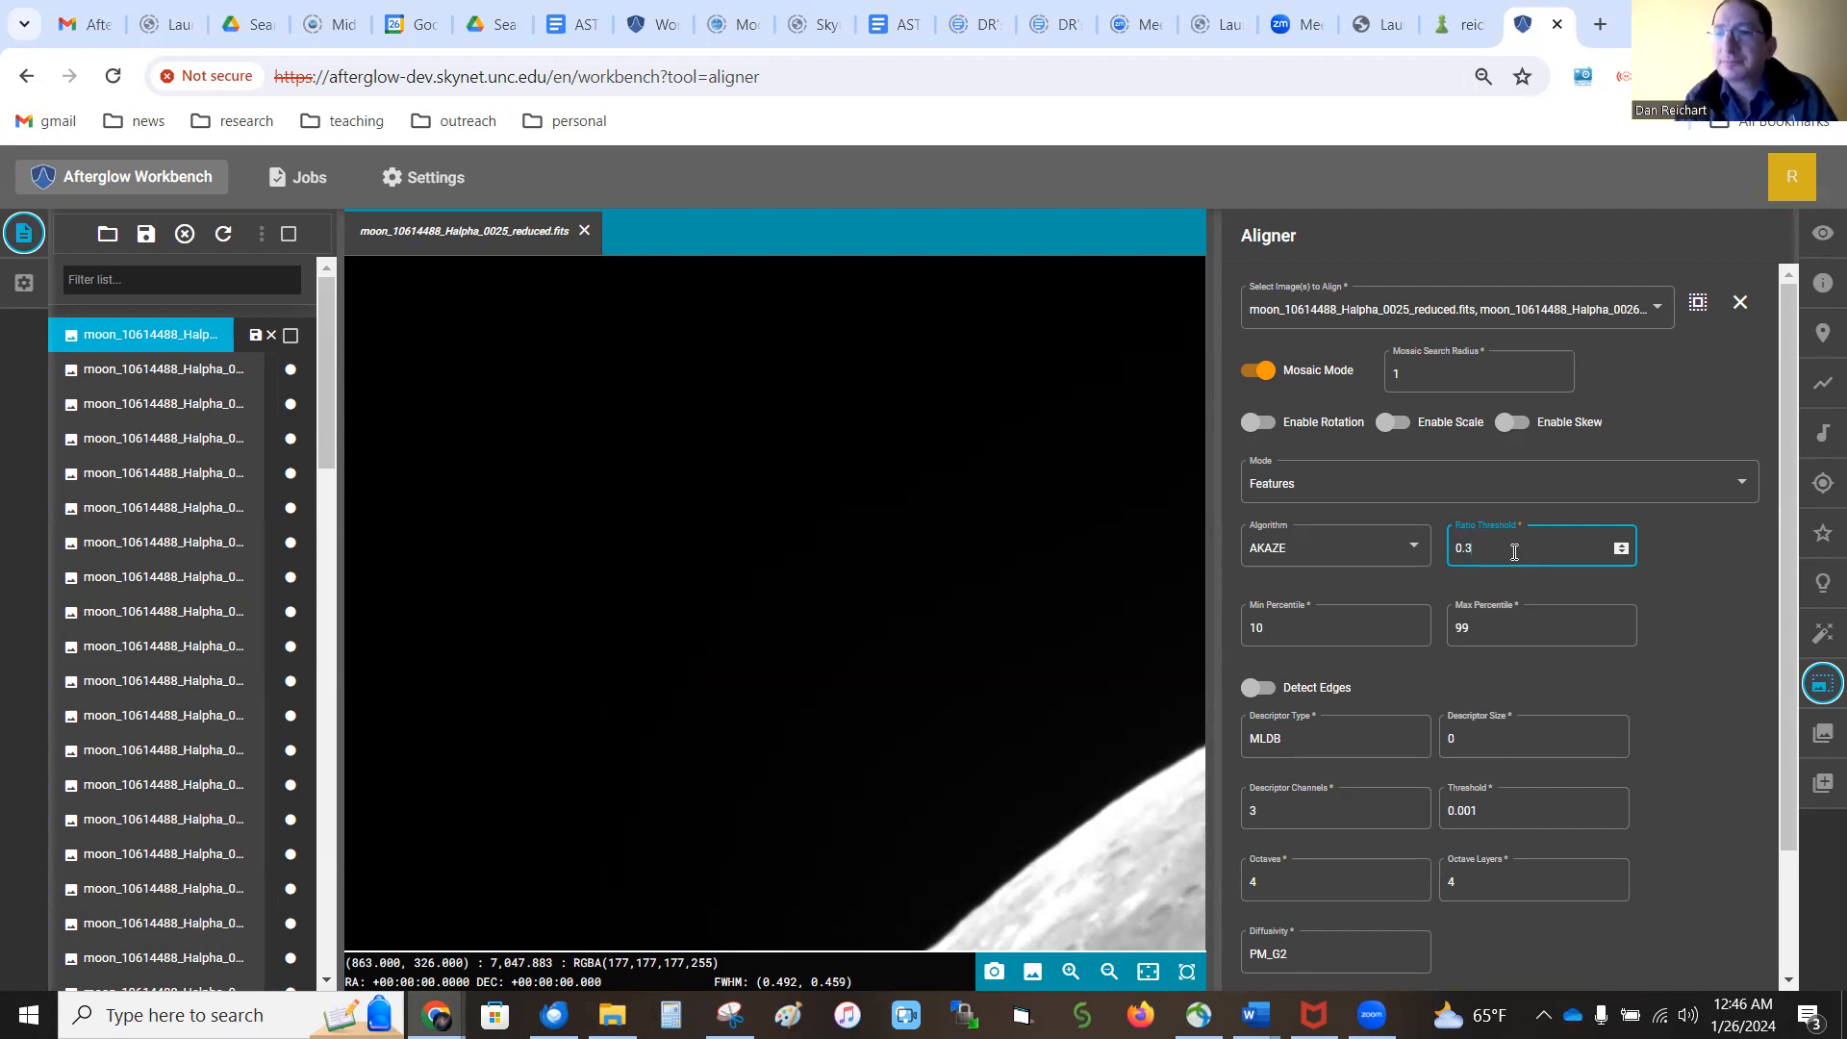
click(1699, 600)
scroll(1698, 600, down, 2)
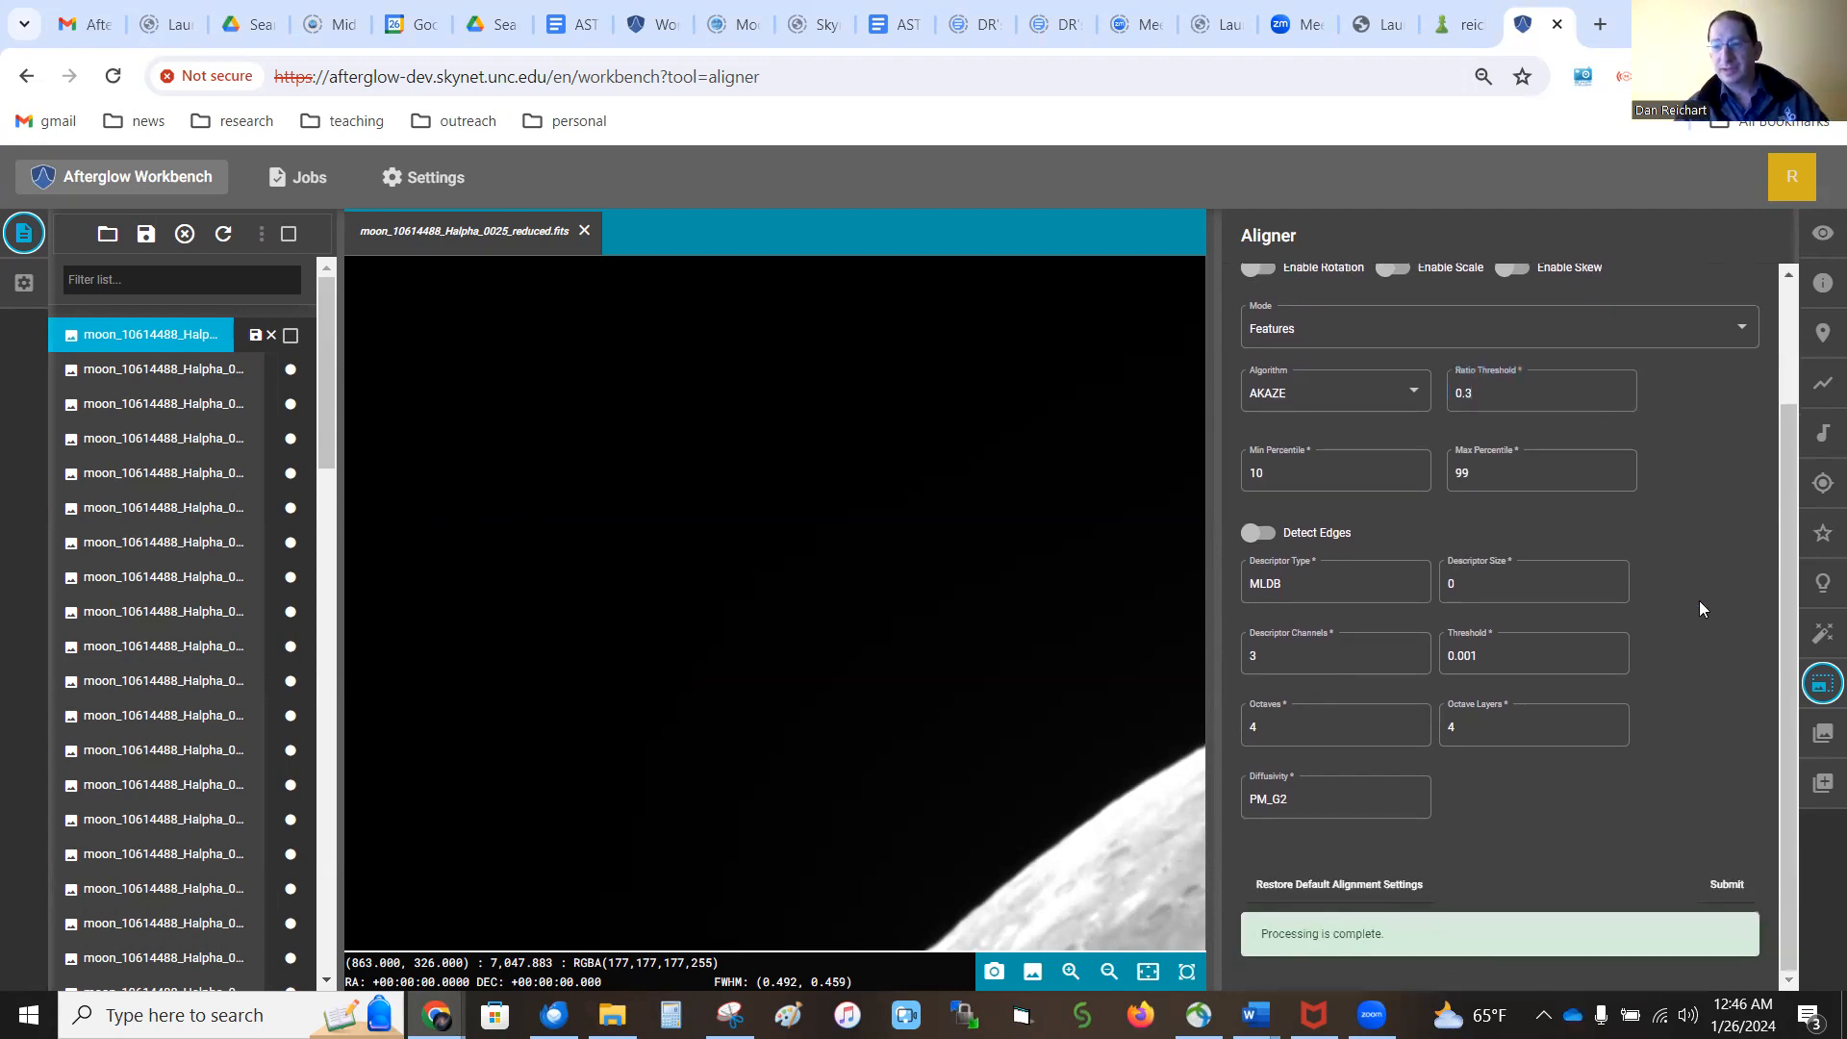
click(1723, 883)
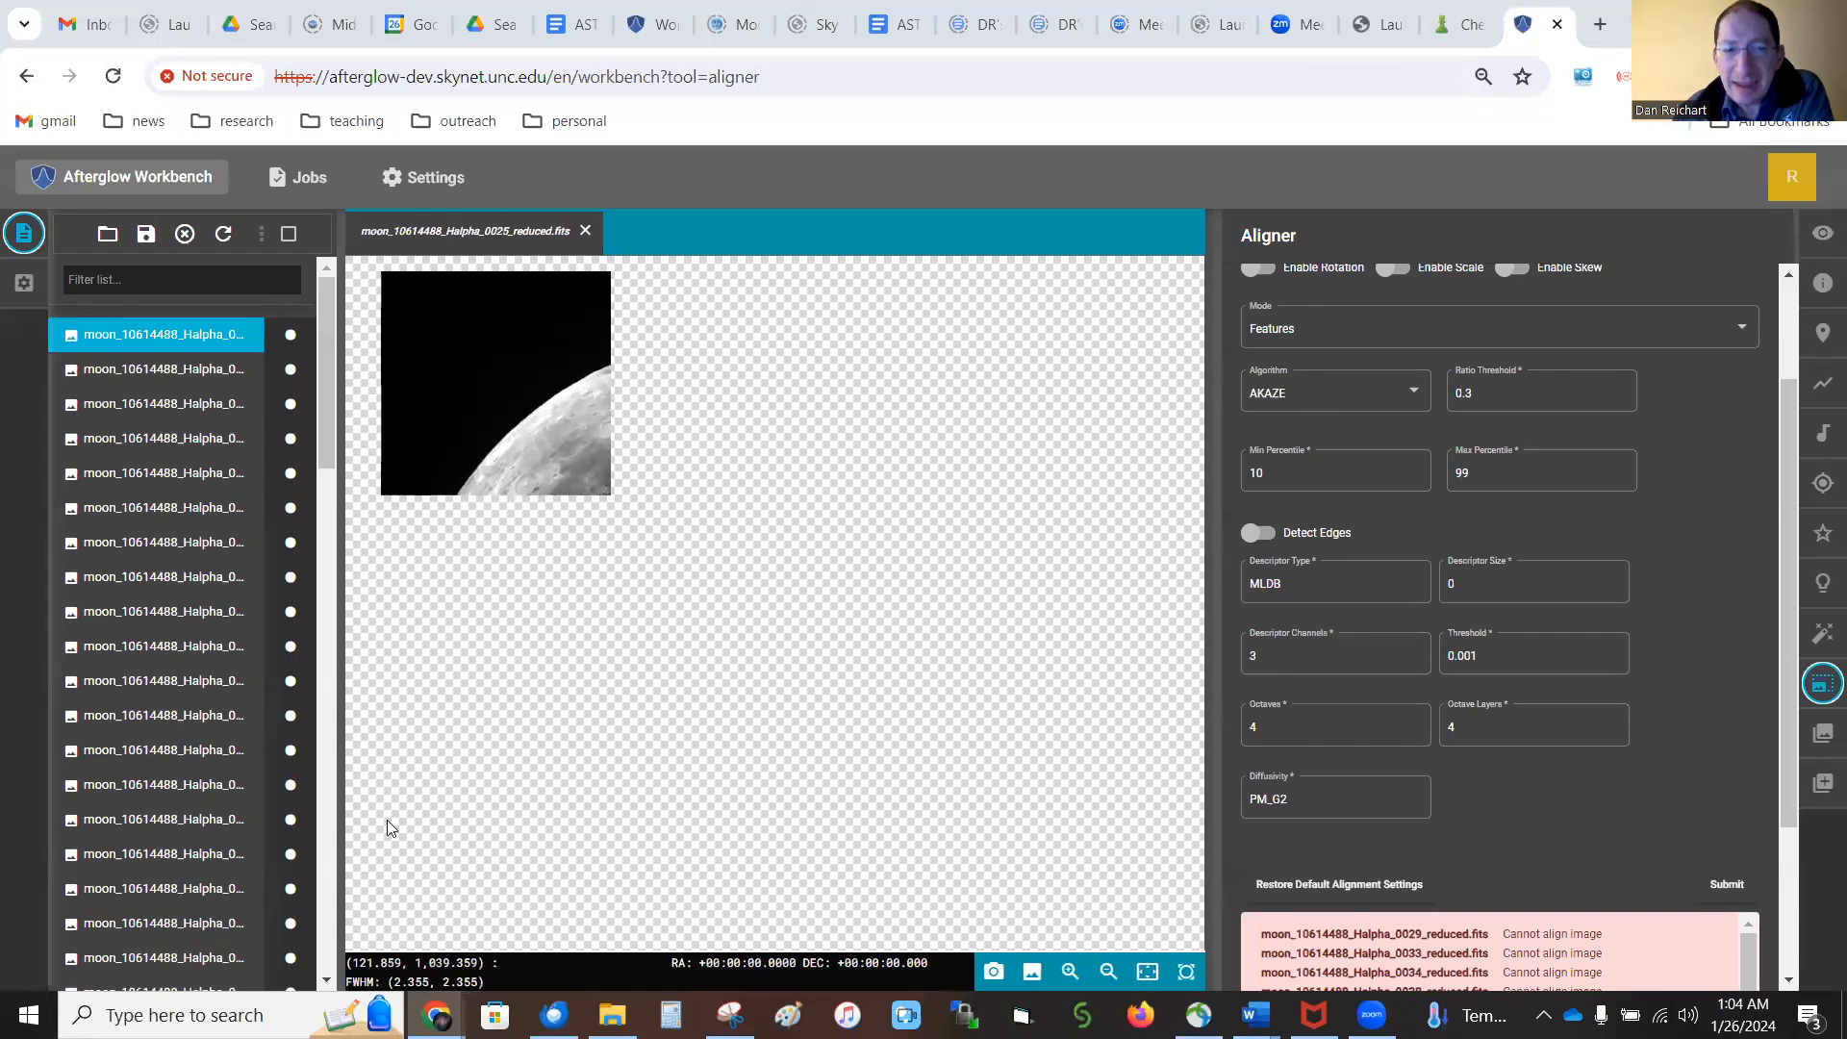
Switch back and forth between the aligned Halpha 0025 and 0026 images to compare their positions in the mosaic
click(147, 369)
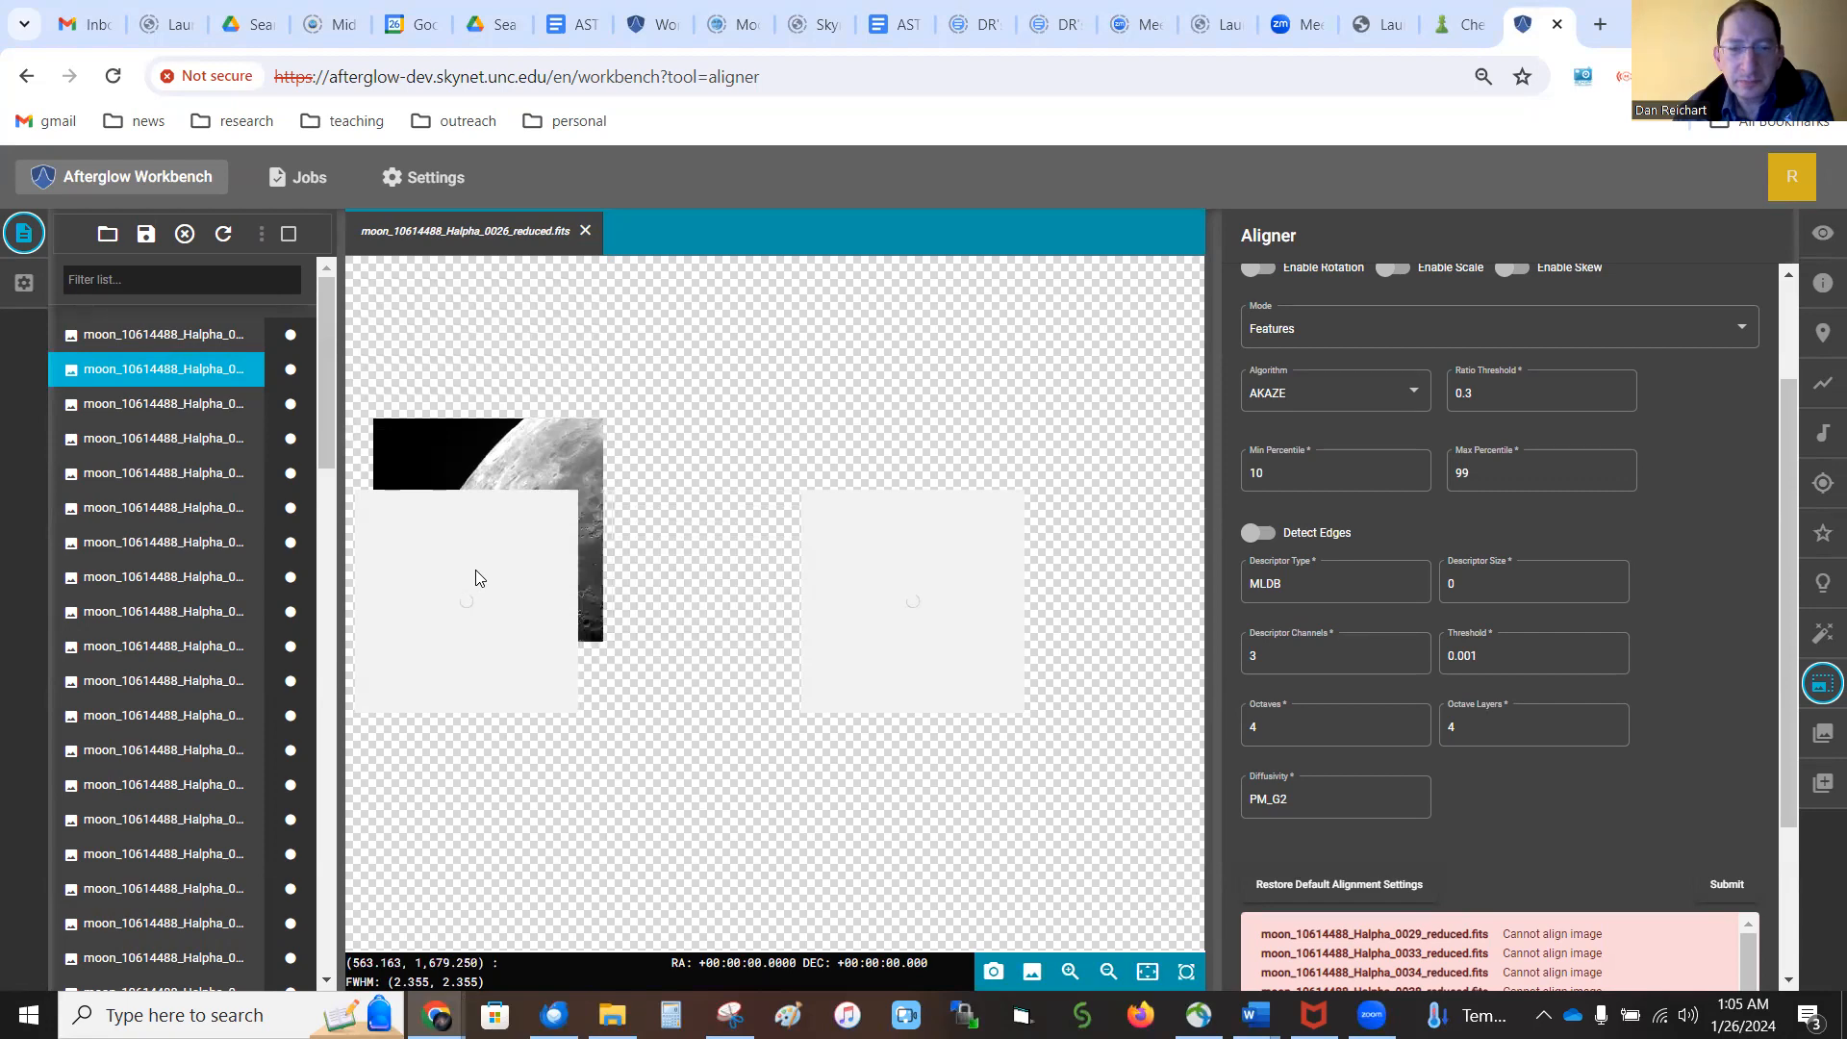
click(165, 336)
click(165, 373)
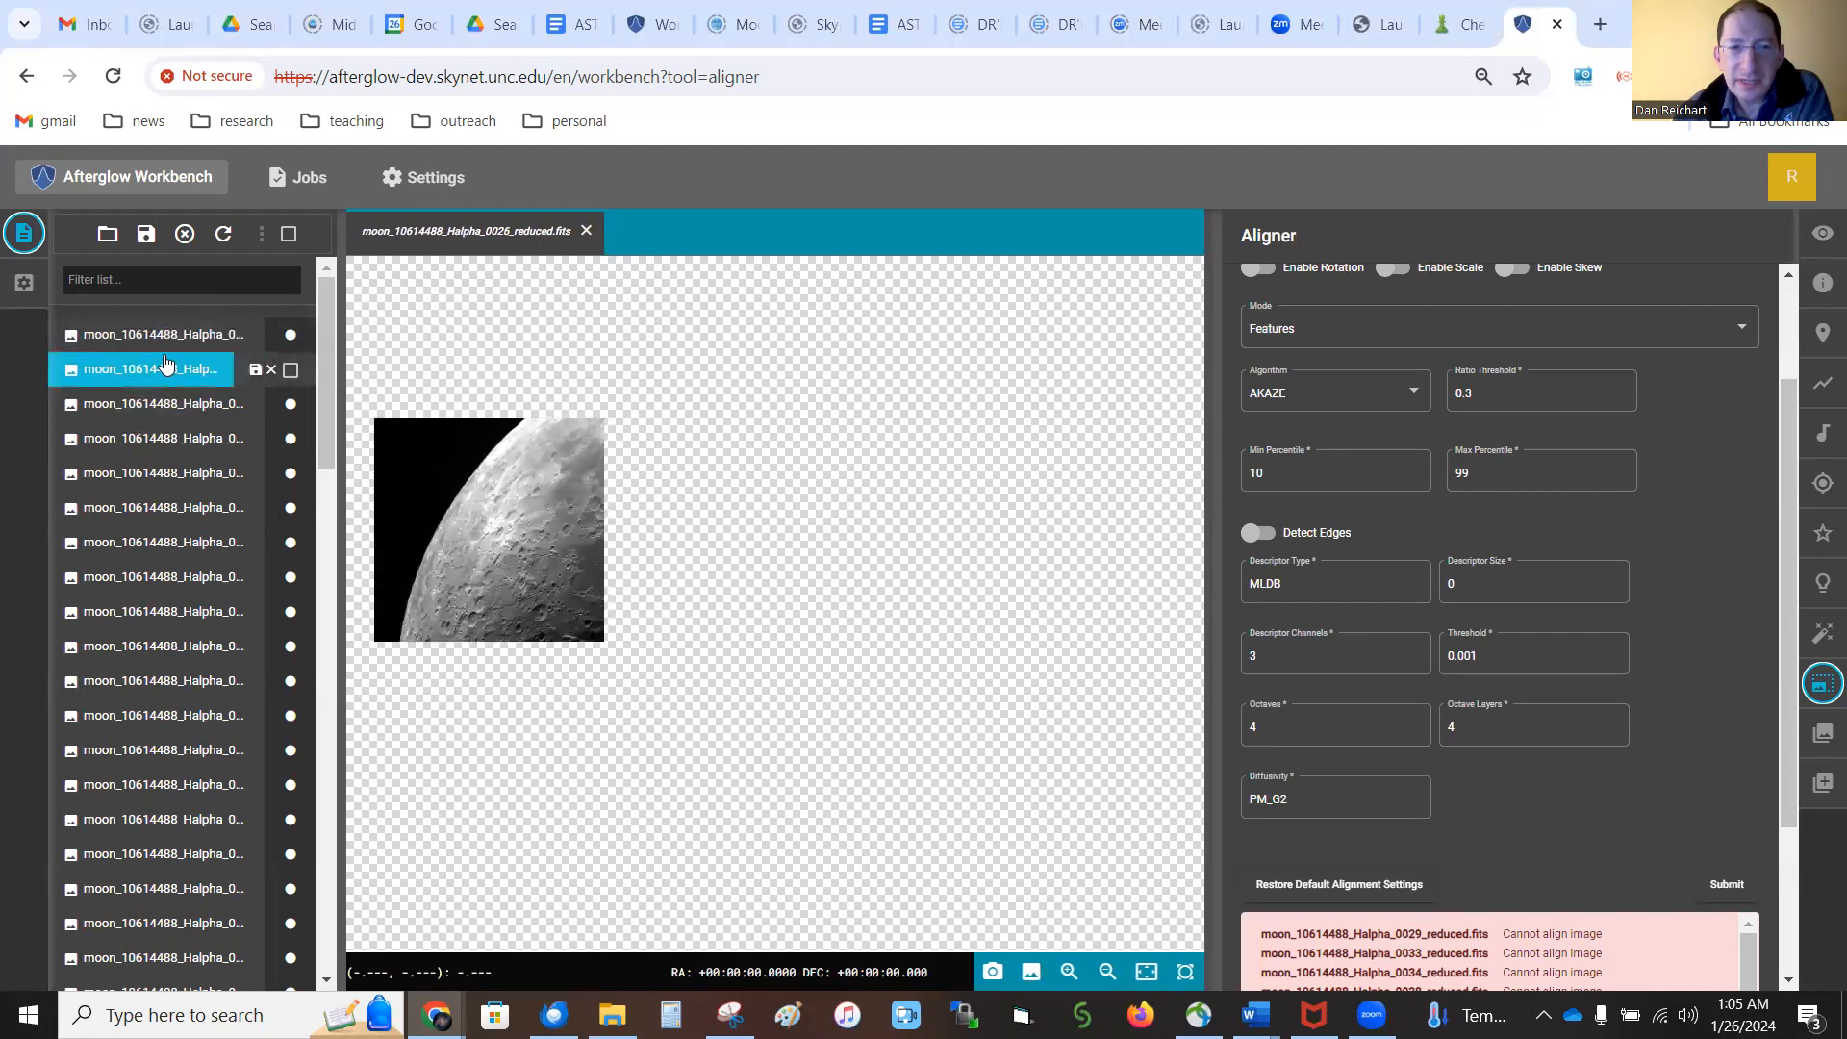
click(166, 335)
click(165, 369)
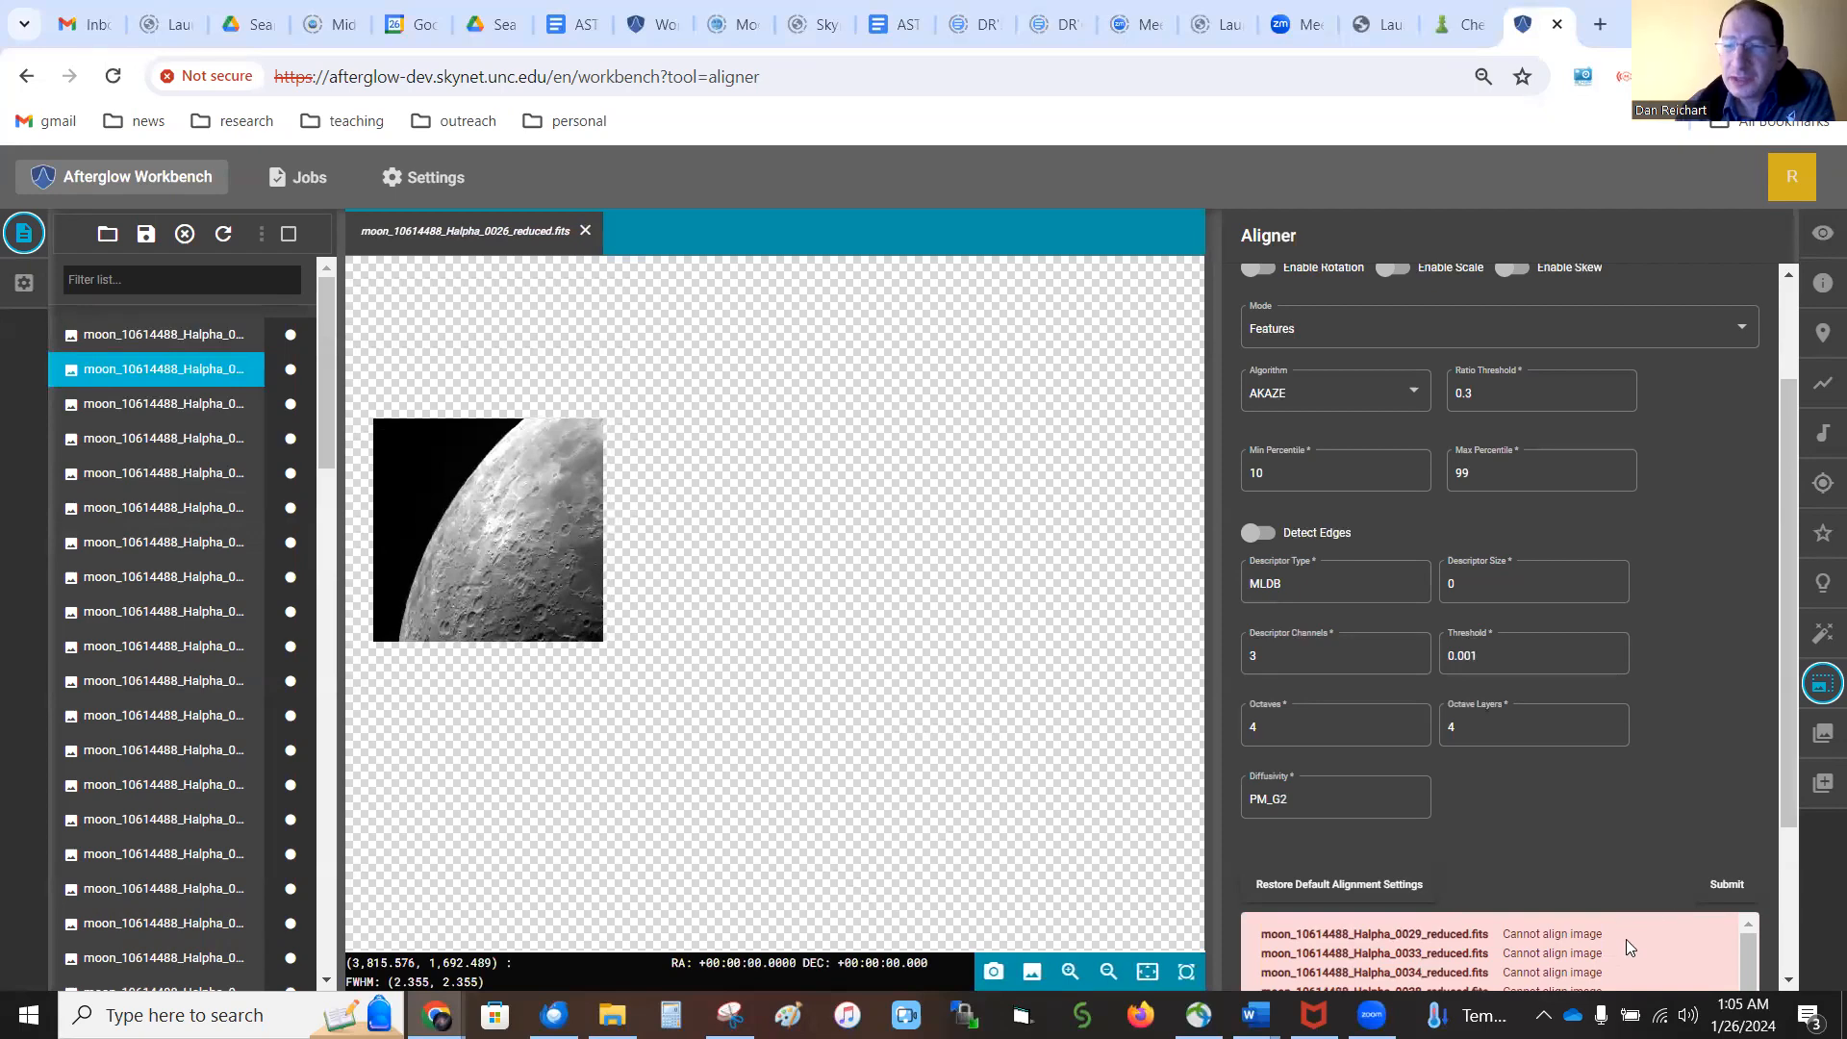
Examine the full Aligner error list to see which Halpha, OIII and U images could not be aligned
scroll(1626, 941, down, 1)
drag(1780, 808, 1782, 920)
click(1785, 918)
scroll(1580, 857, up, 2)
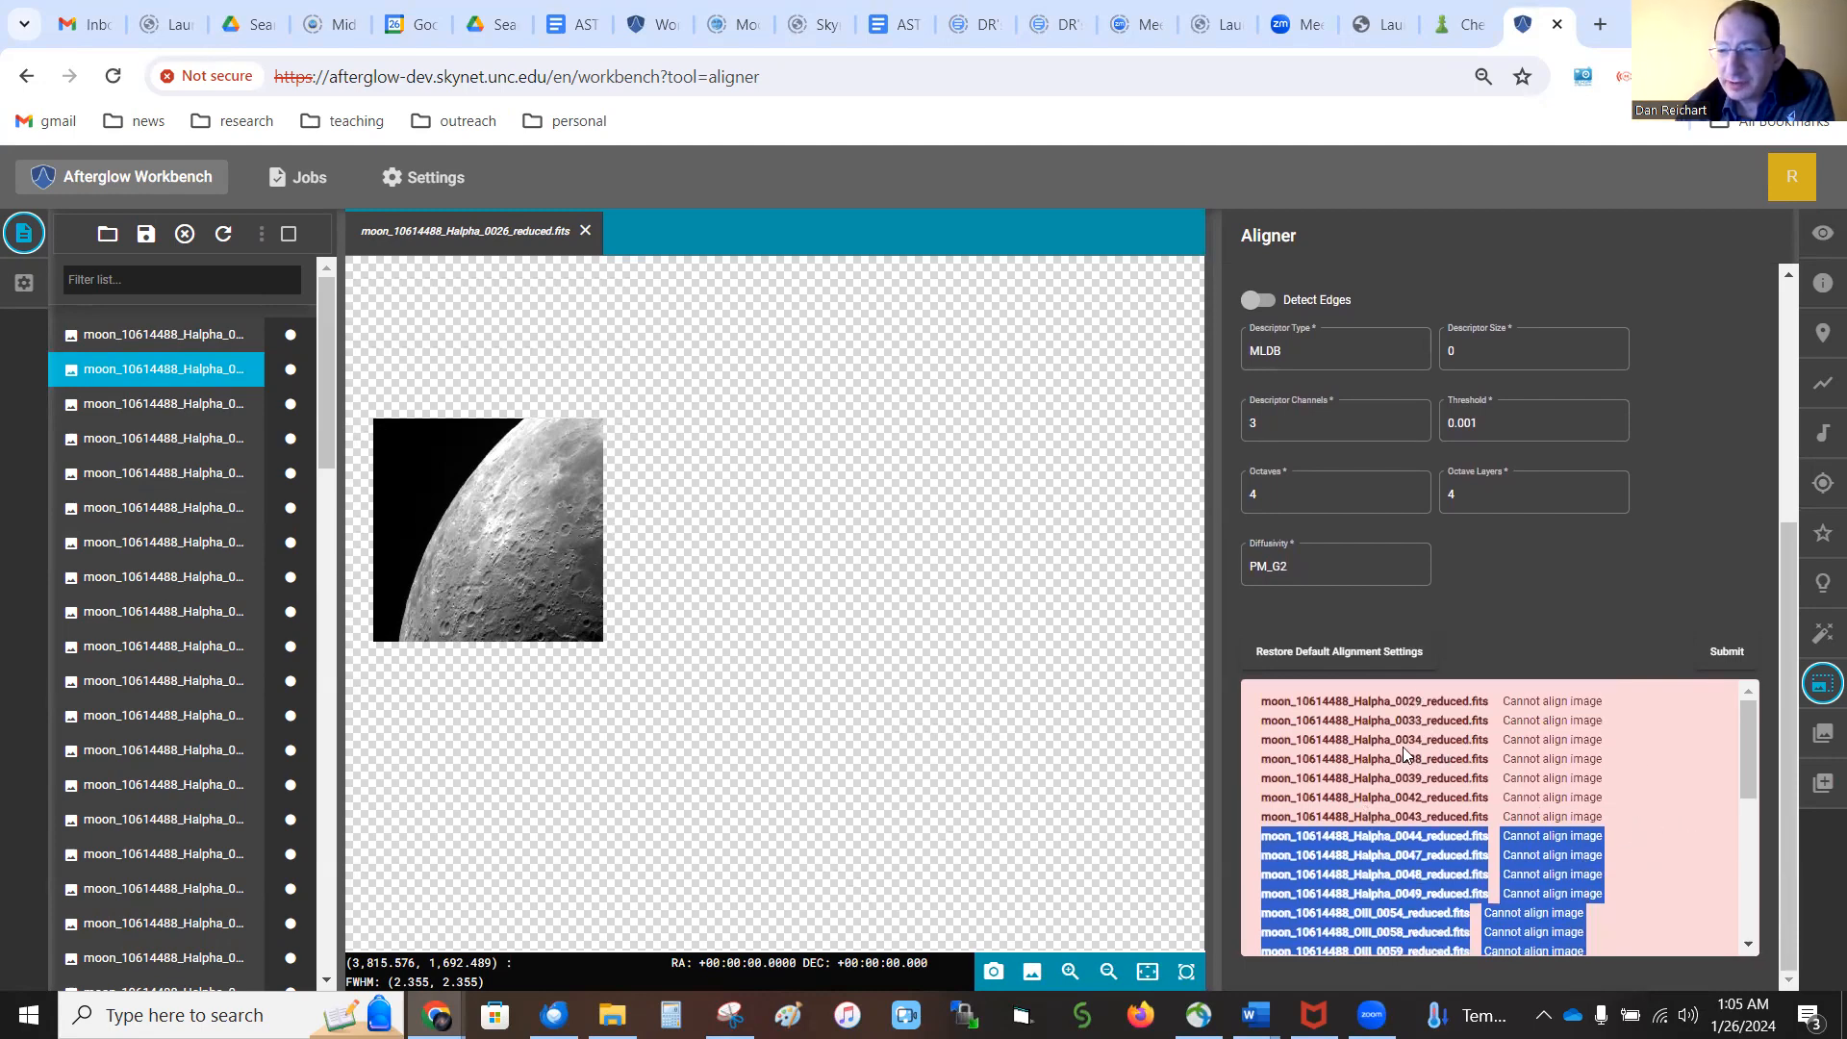
drag(1316, 704, 1496, 871)
scroll(1500, 875, down, 1)
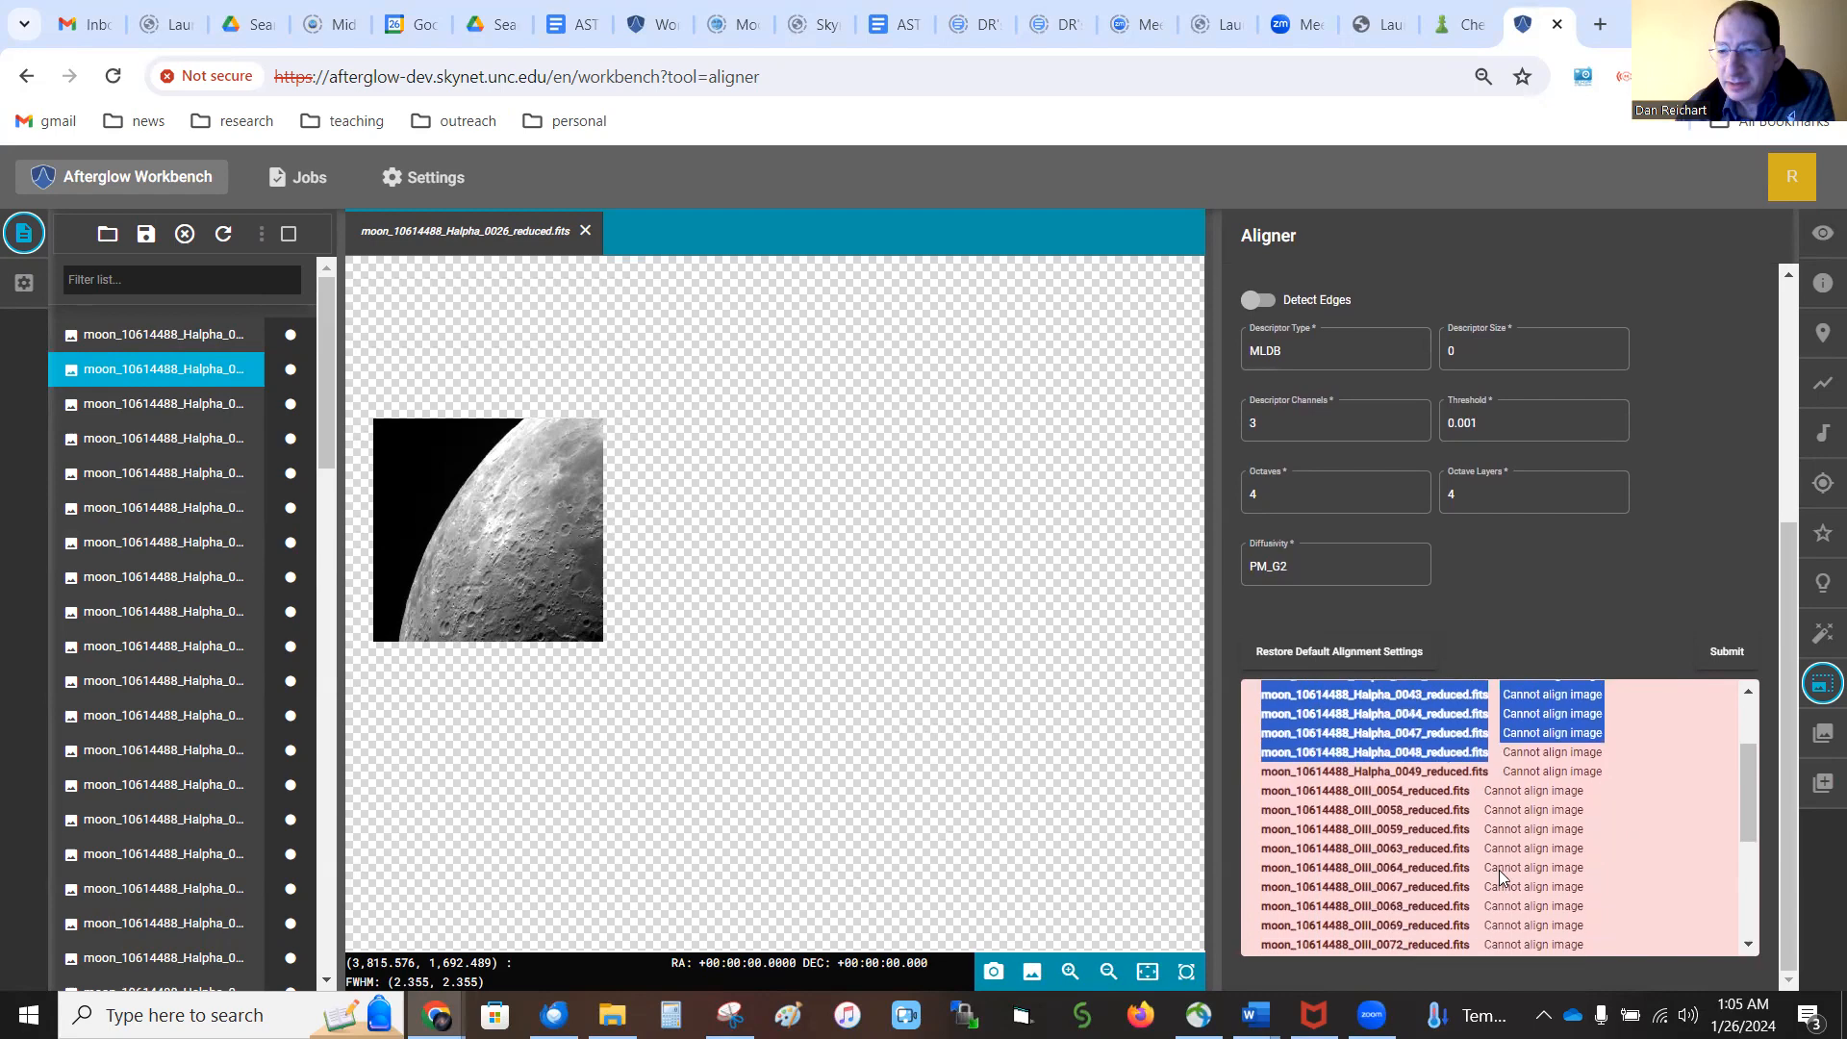
scroll(1501, 875, down, 1)
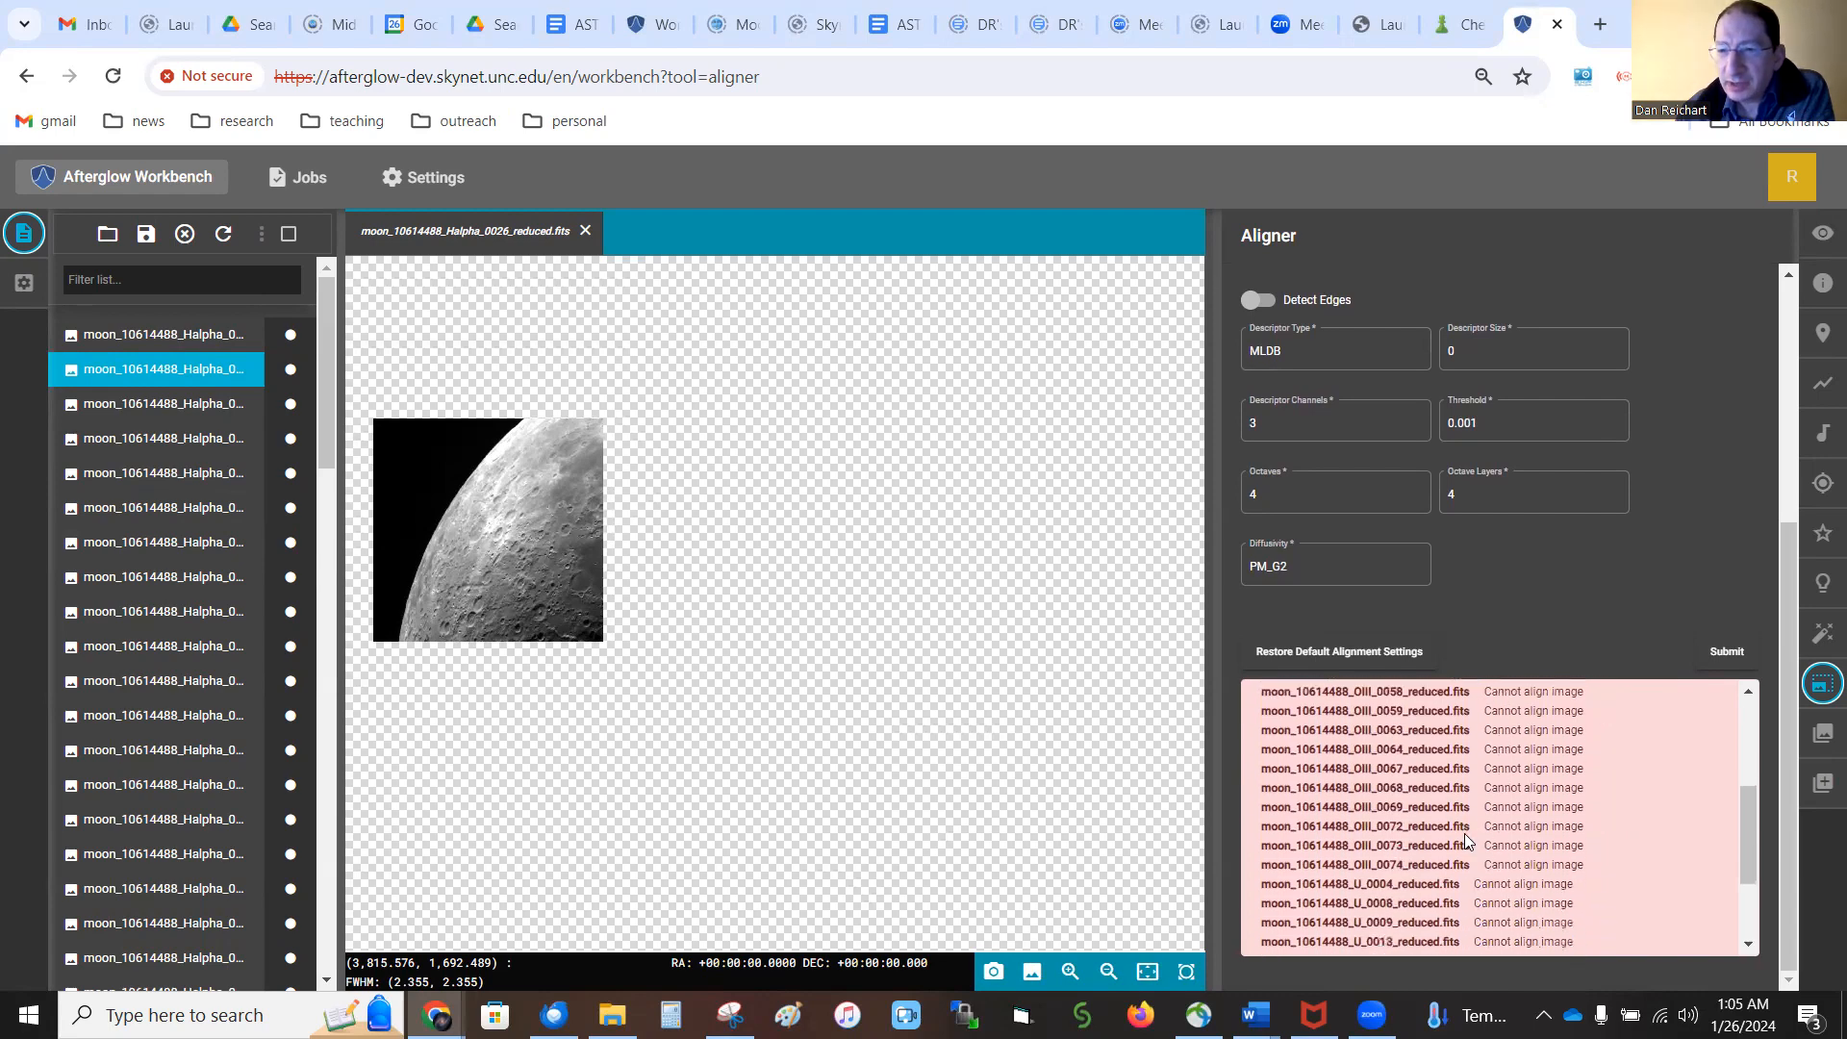
scroll(1464, 832, down, 1)
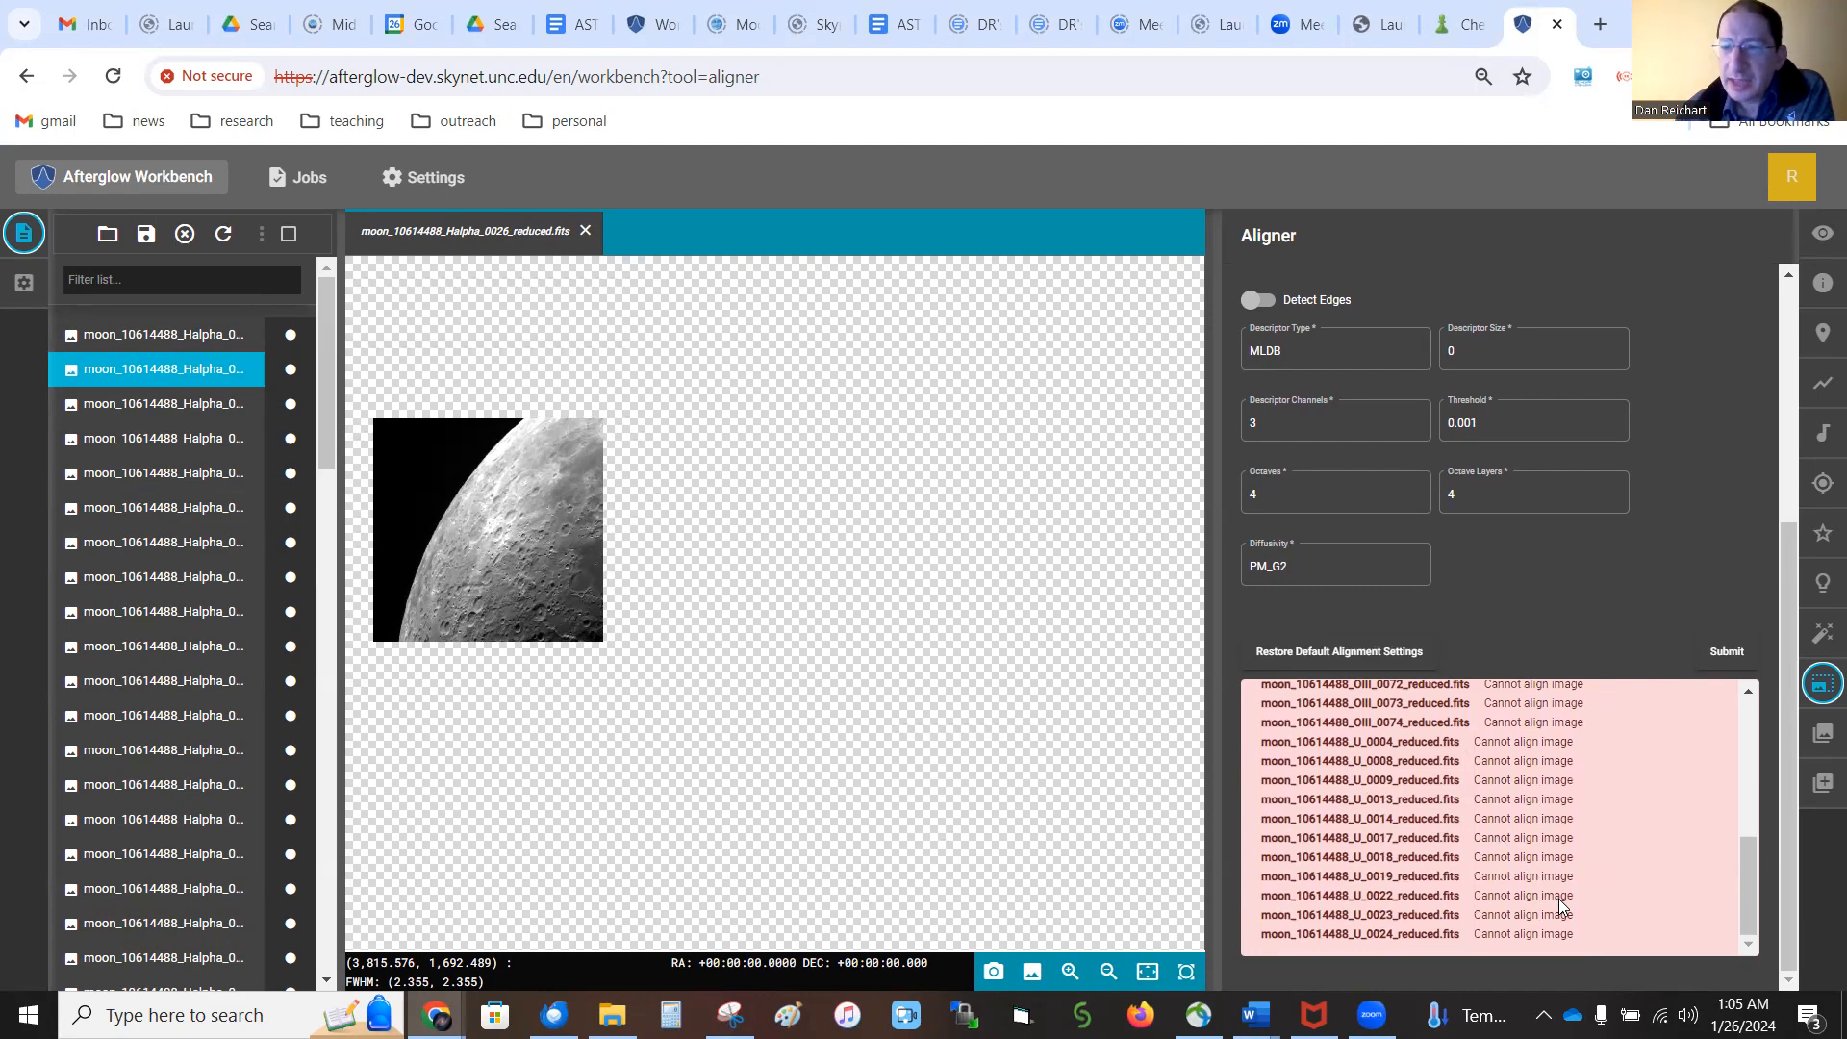
scroll(1558, 899, up, 3)
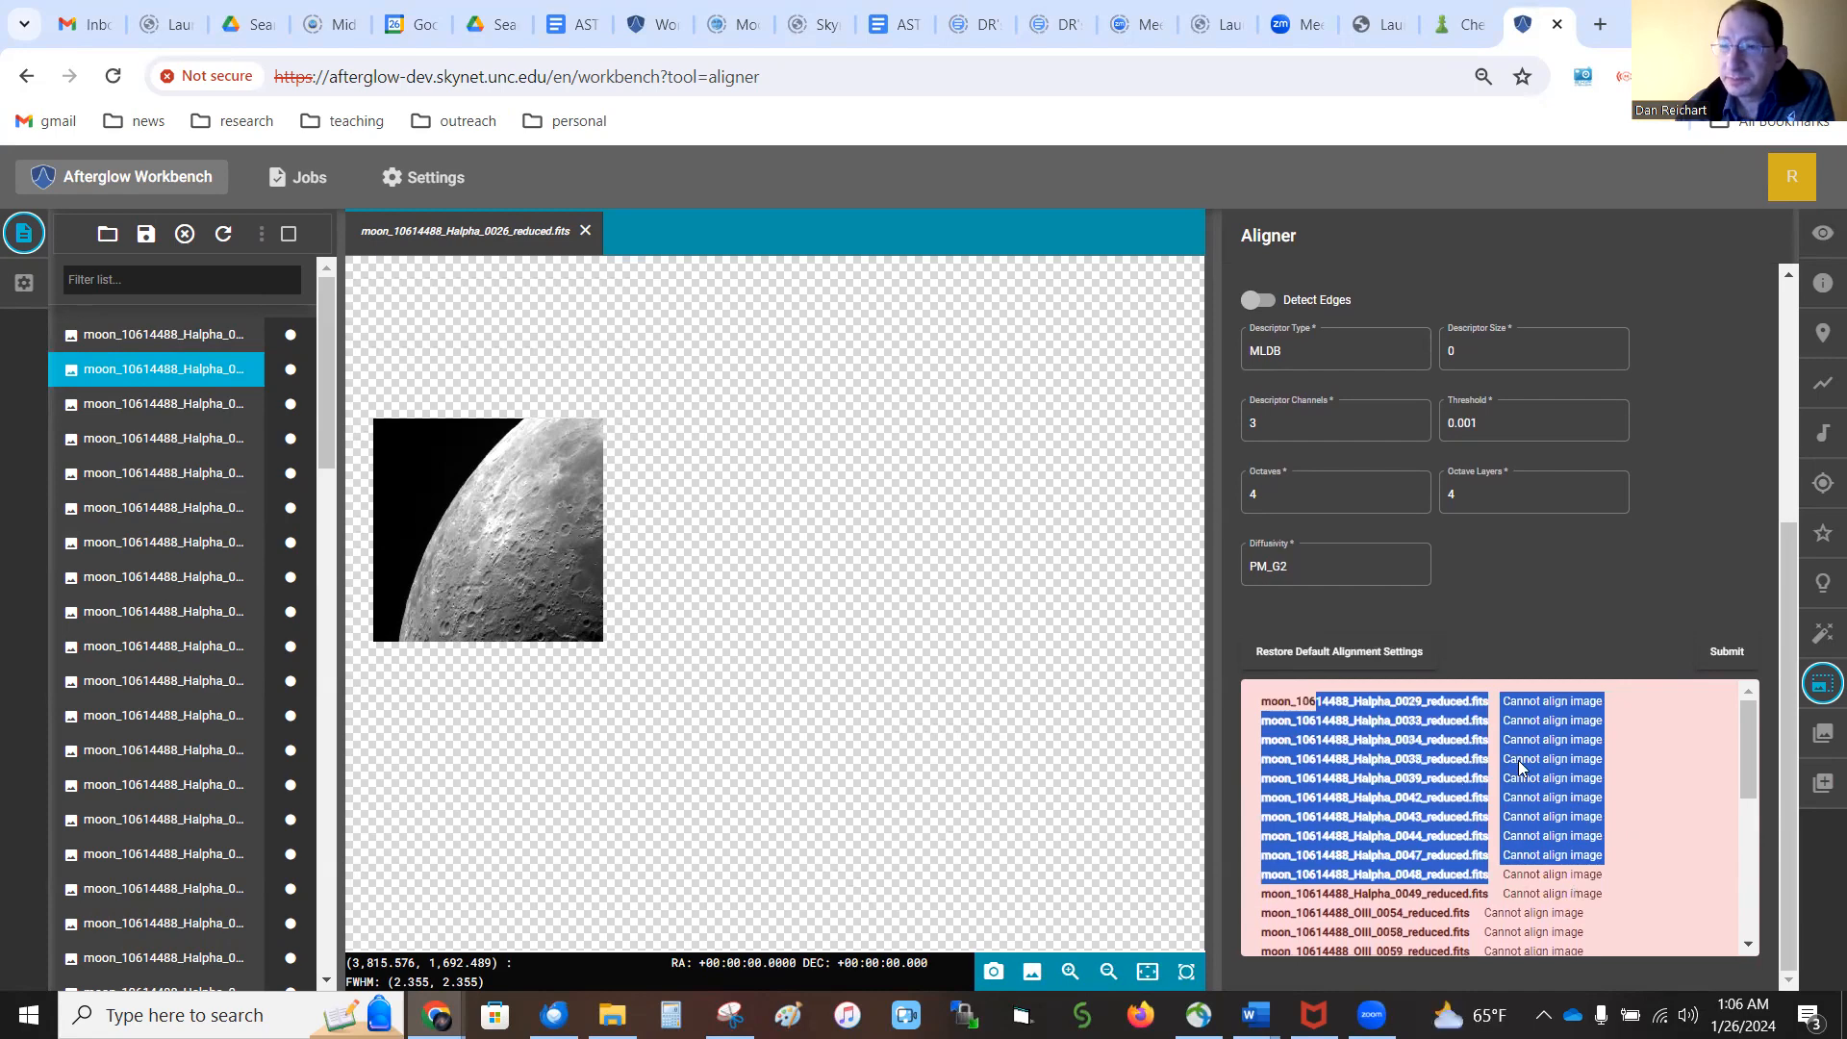
click(1686, 482)
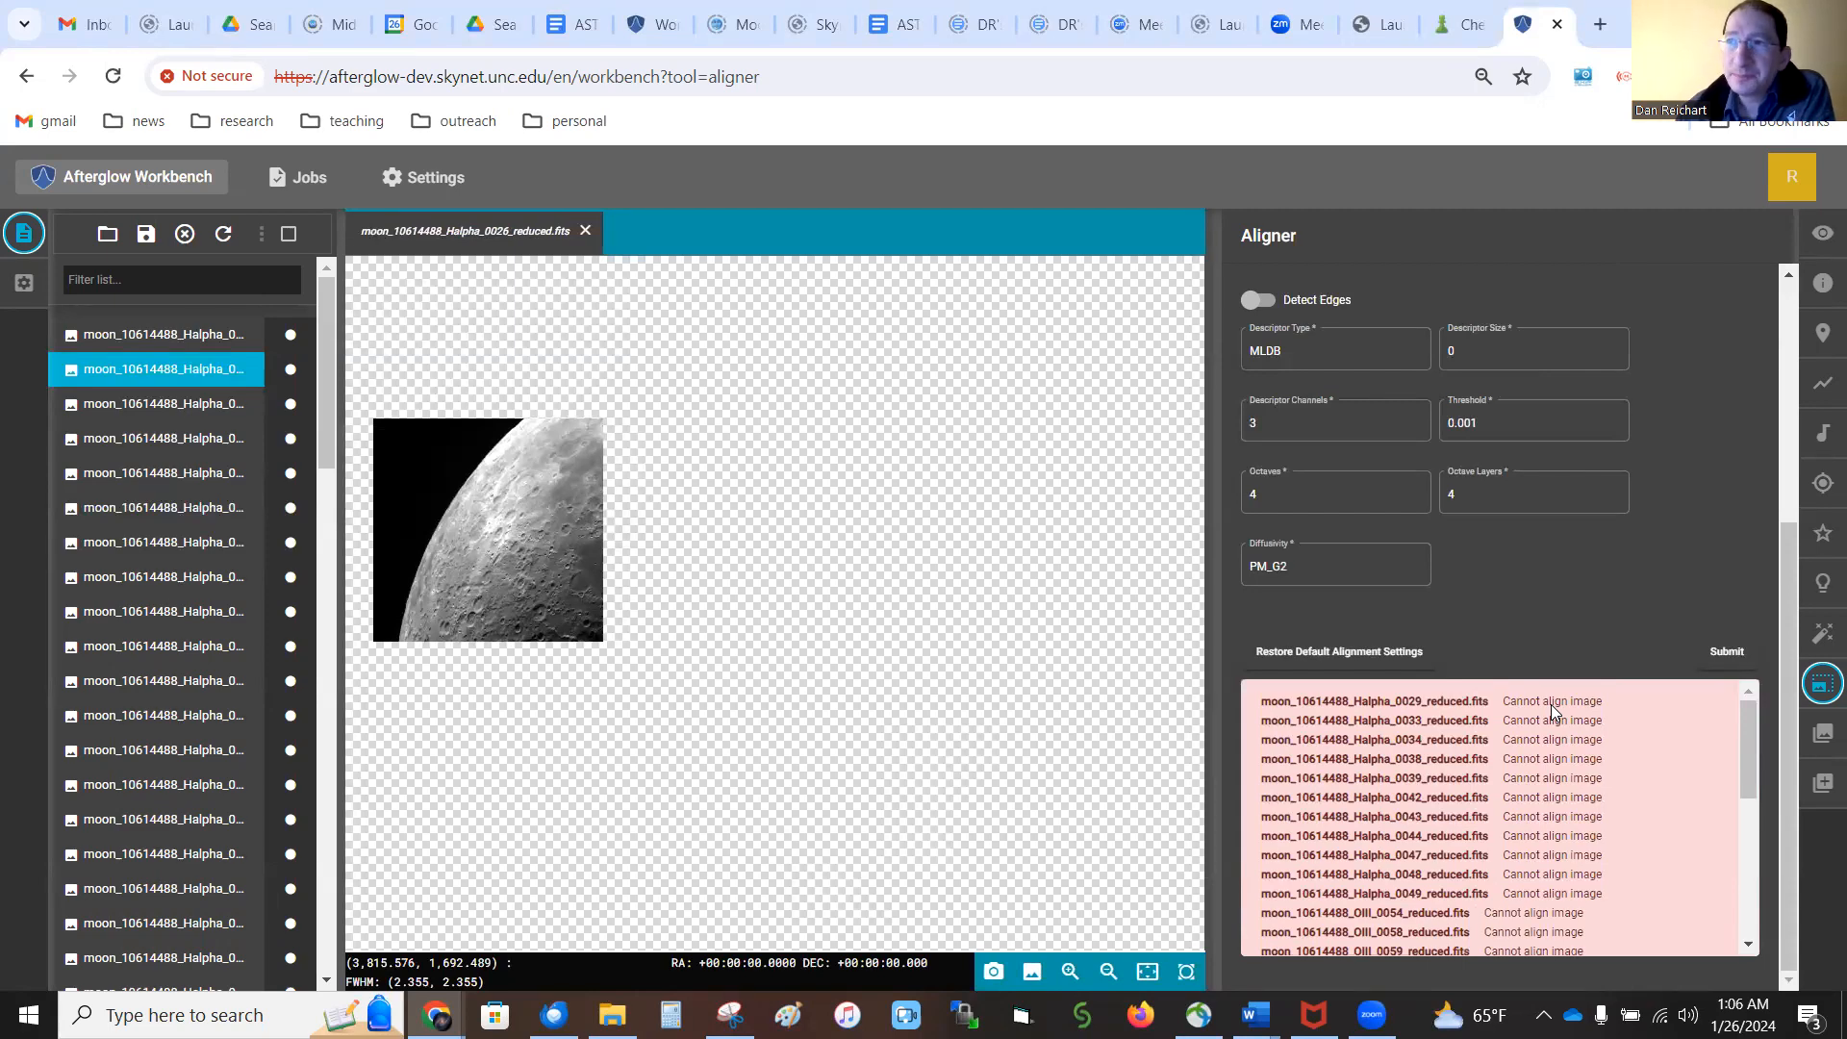
Filter the file list by "_halpha_" and choose all the filtered images for stacking in the Stacker
click(1822, 741)
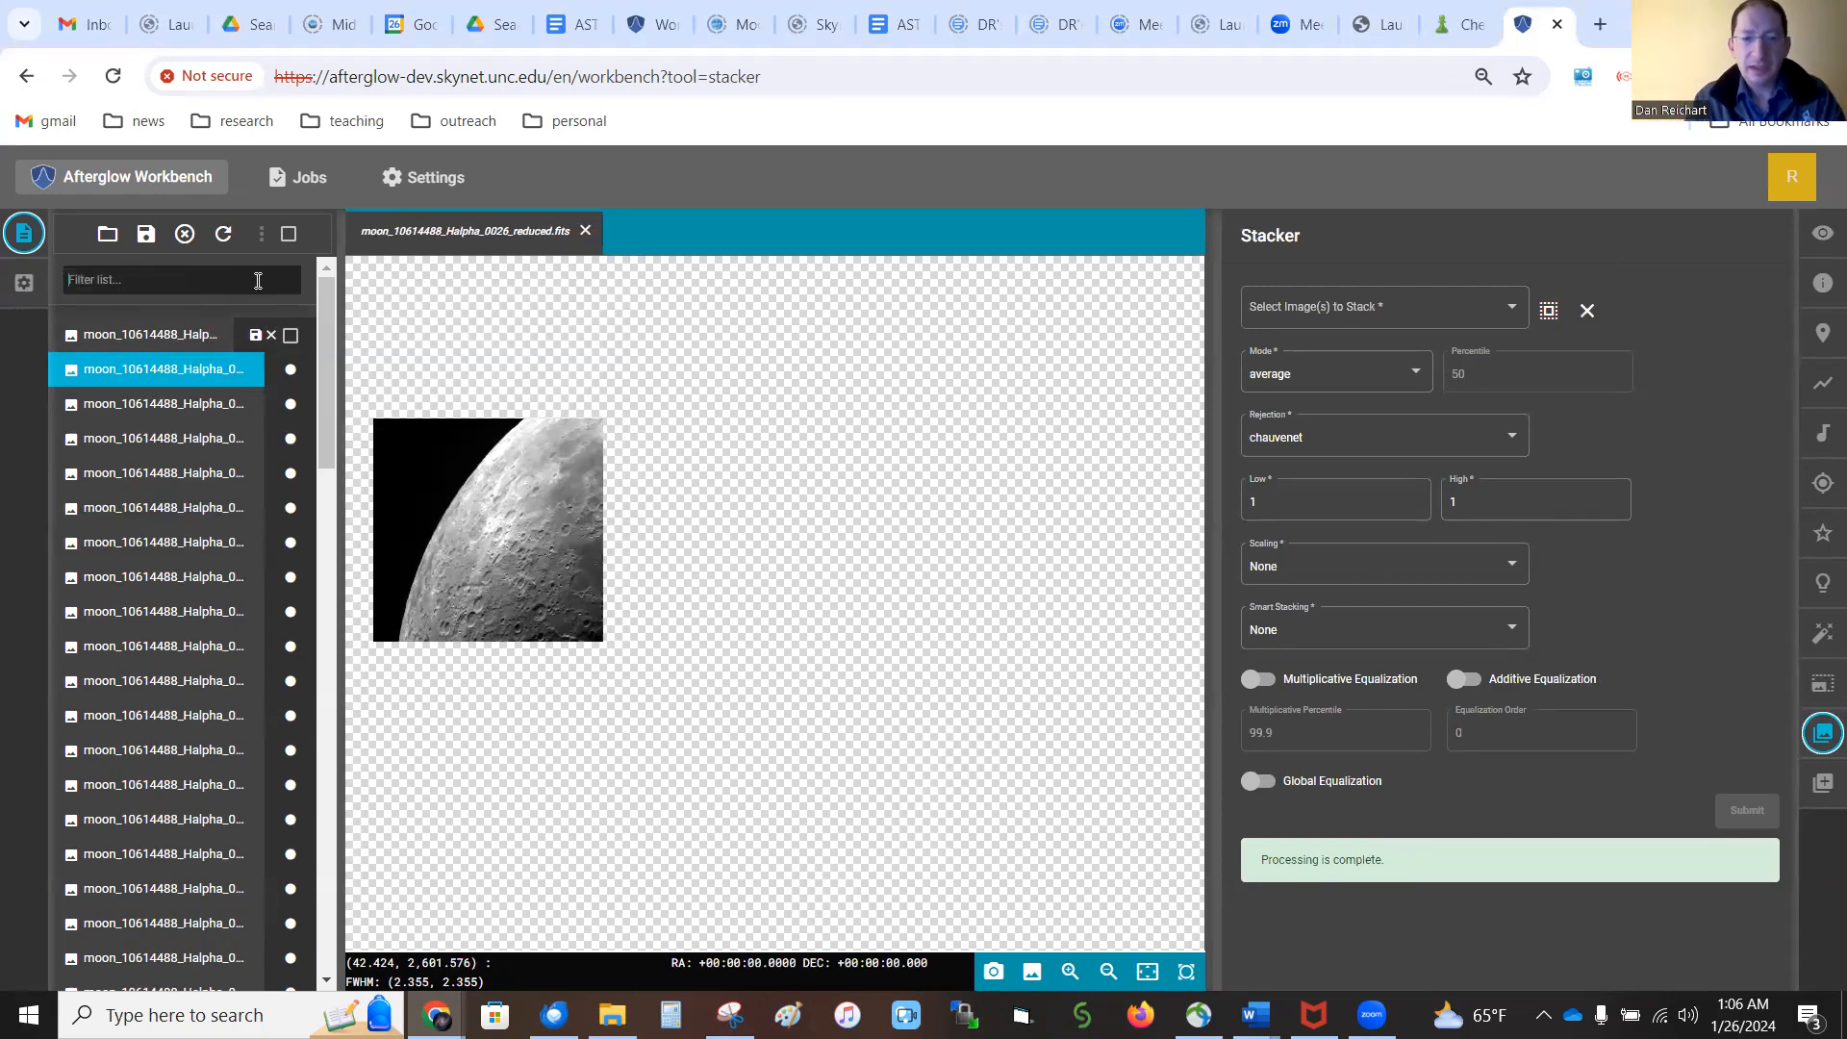
text(_h)
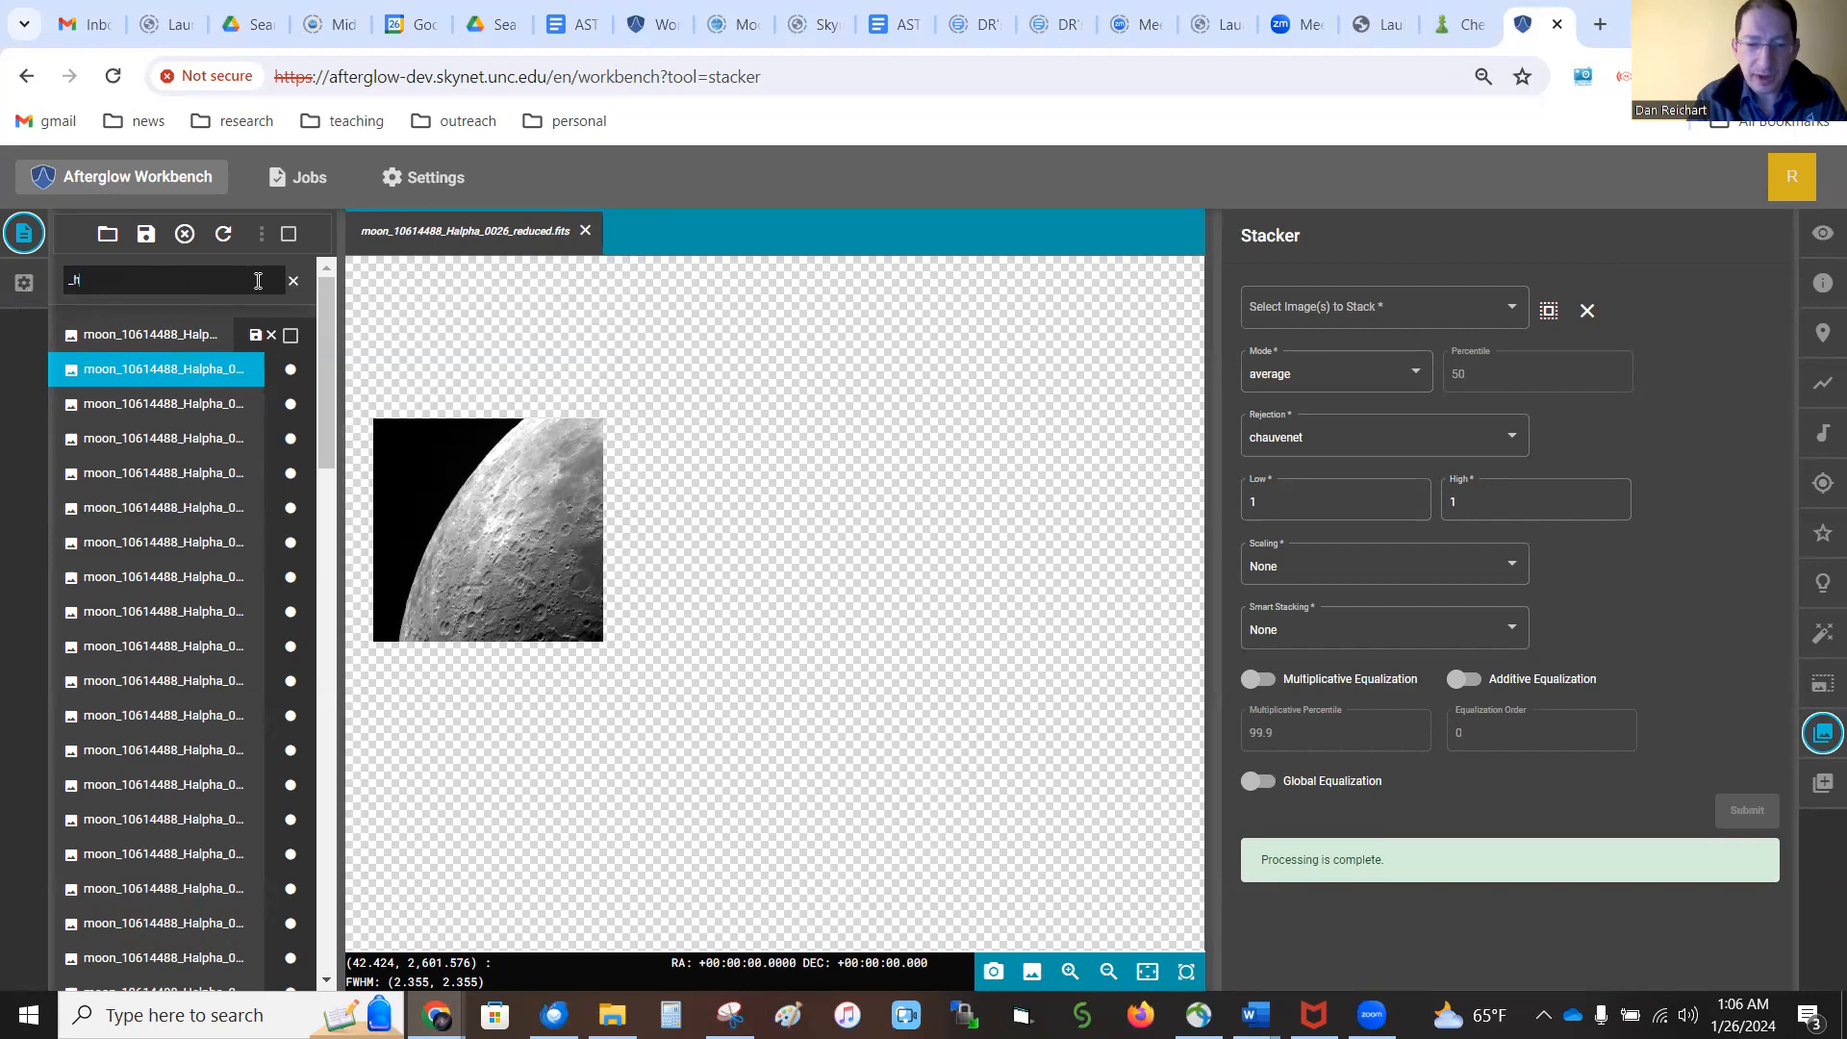
text(alpha_)
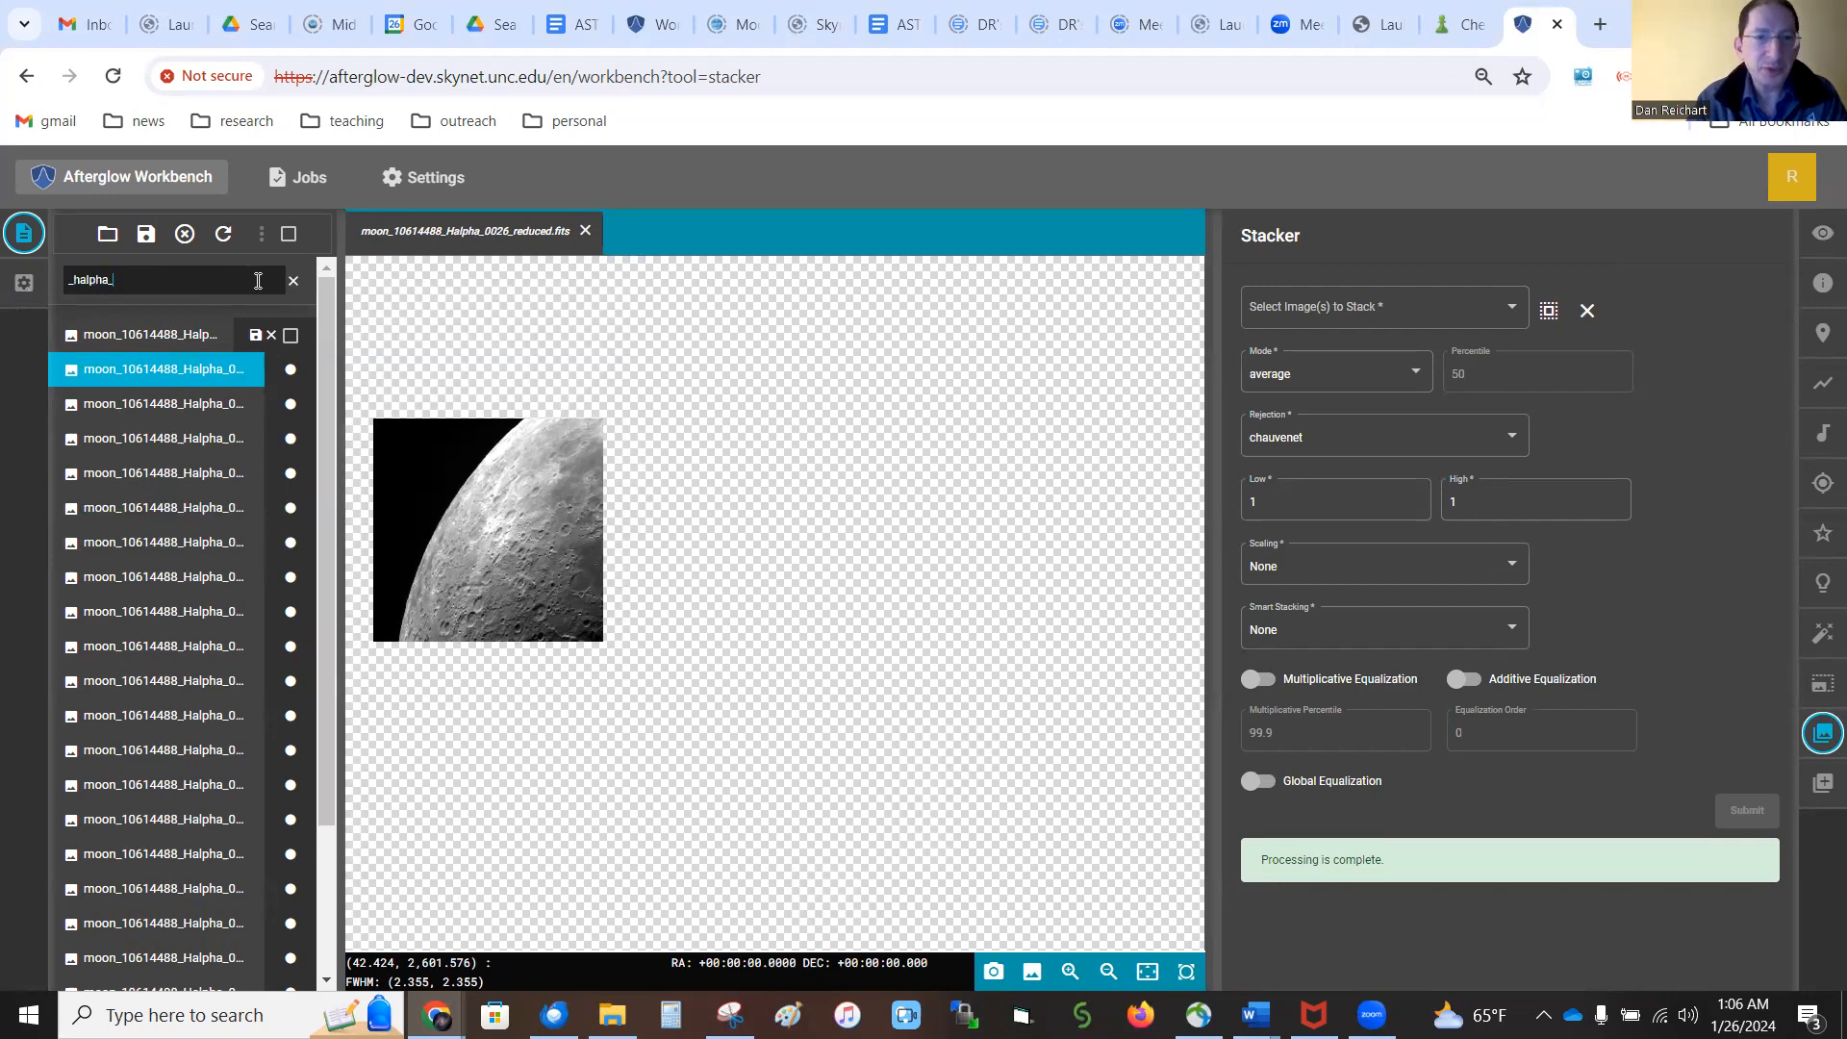
scroll(60, 567, down, 3)
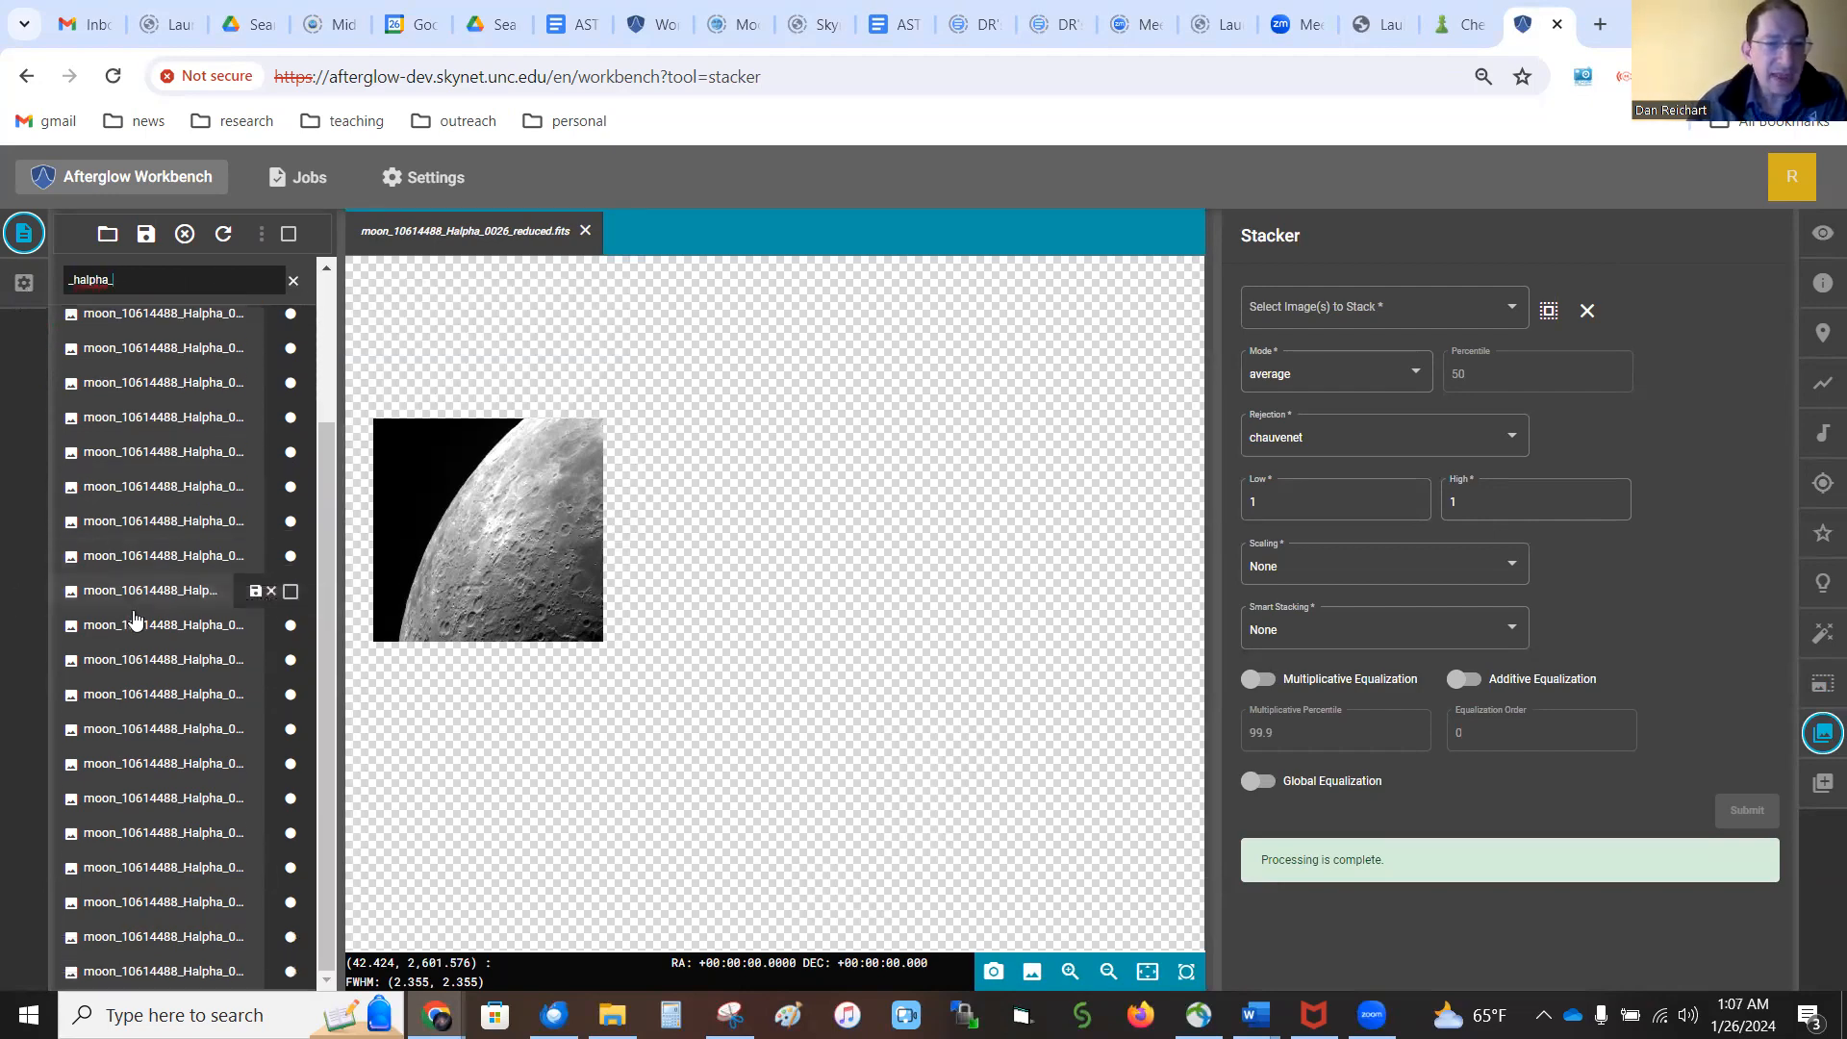
scroll(169, 910, up, 3)
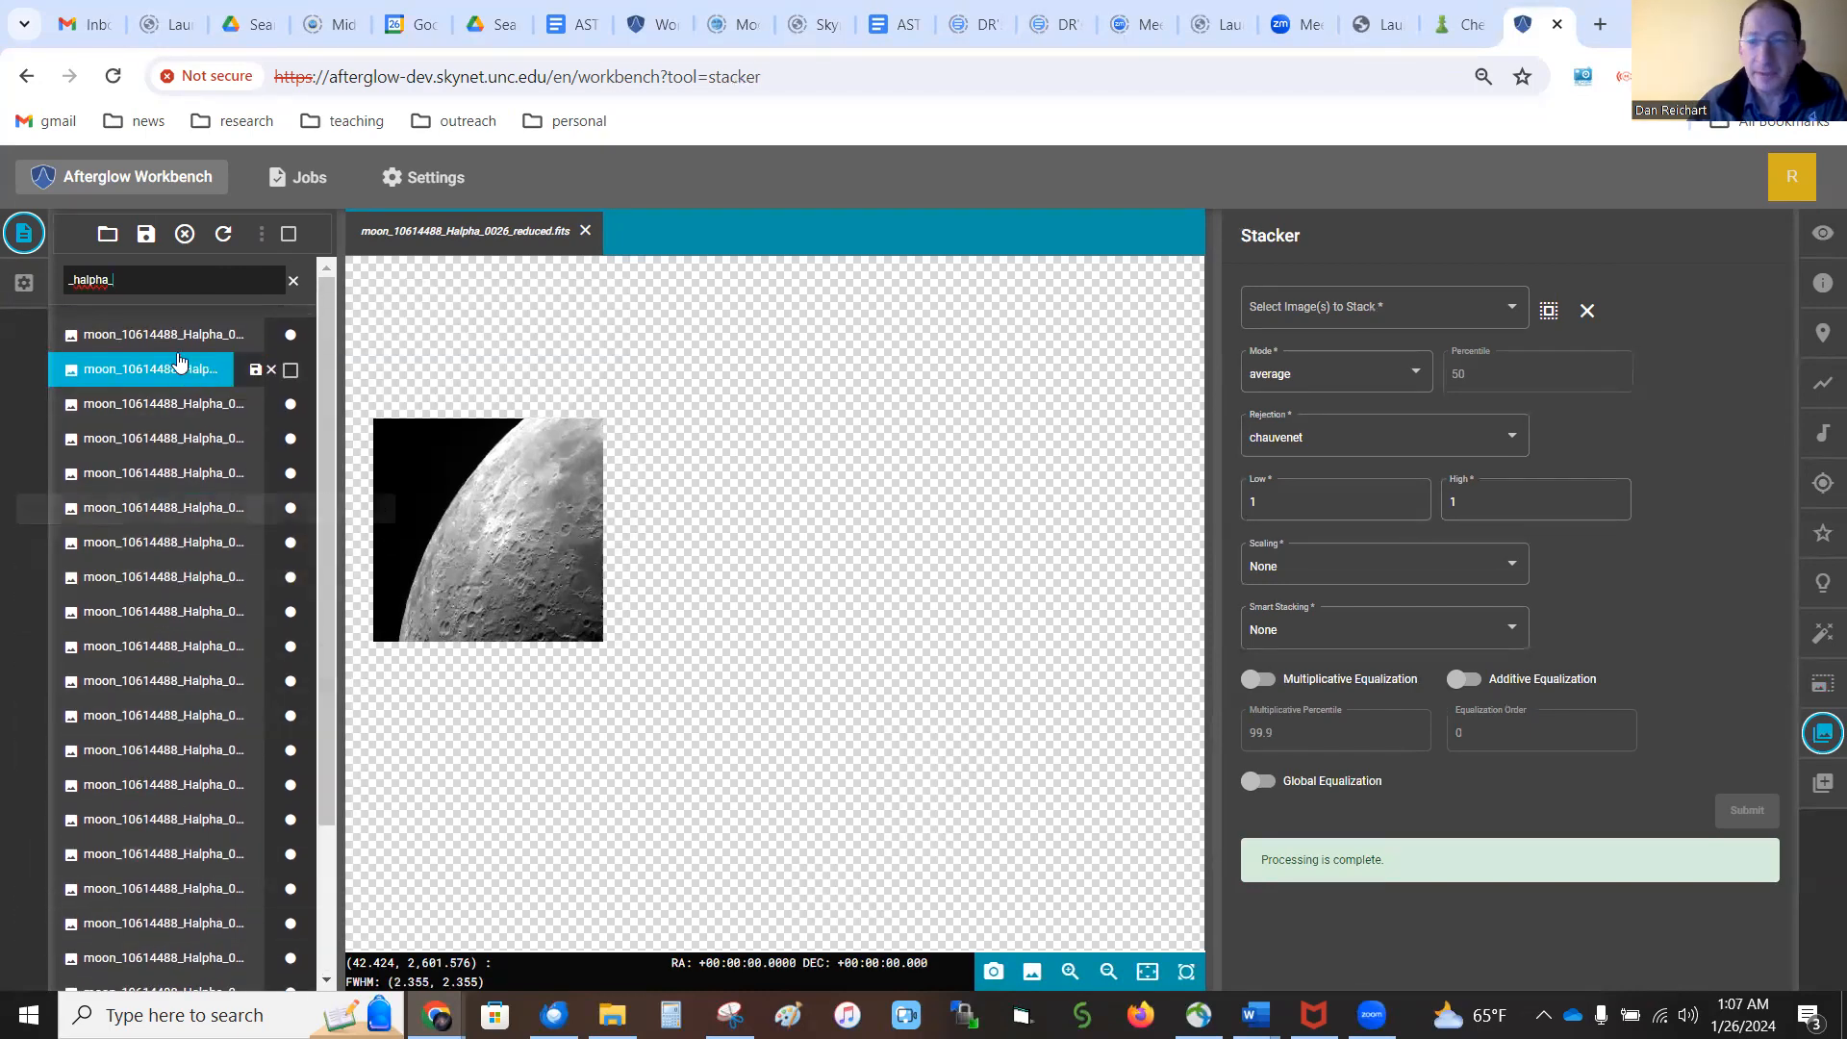
click(1548, 313)
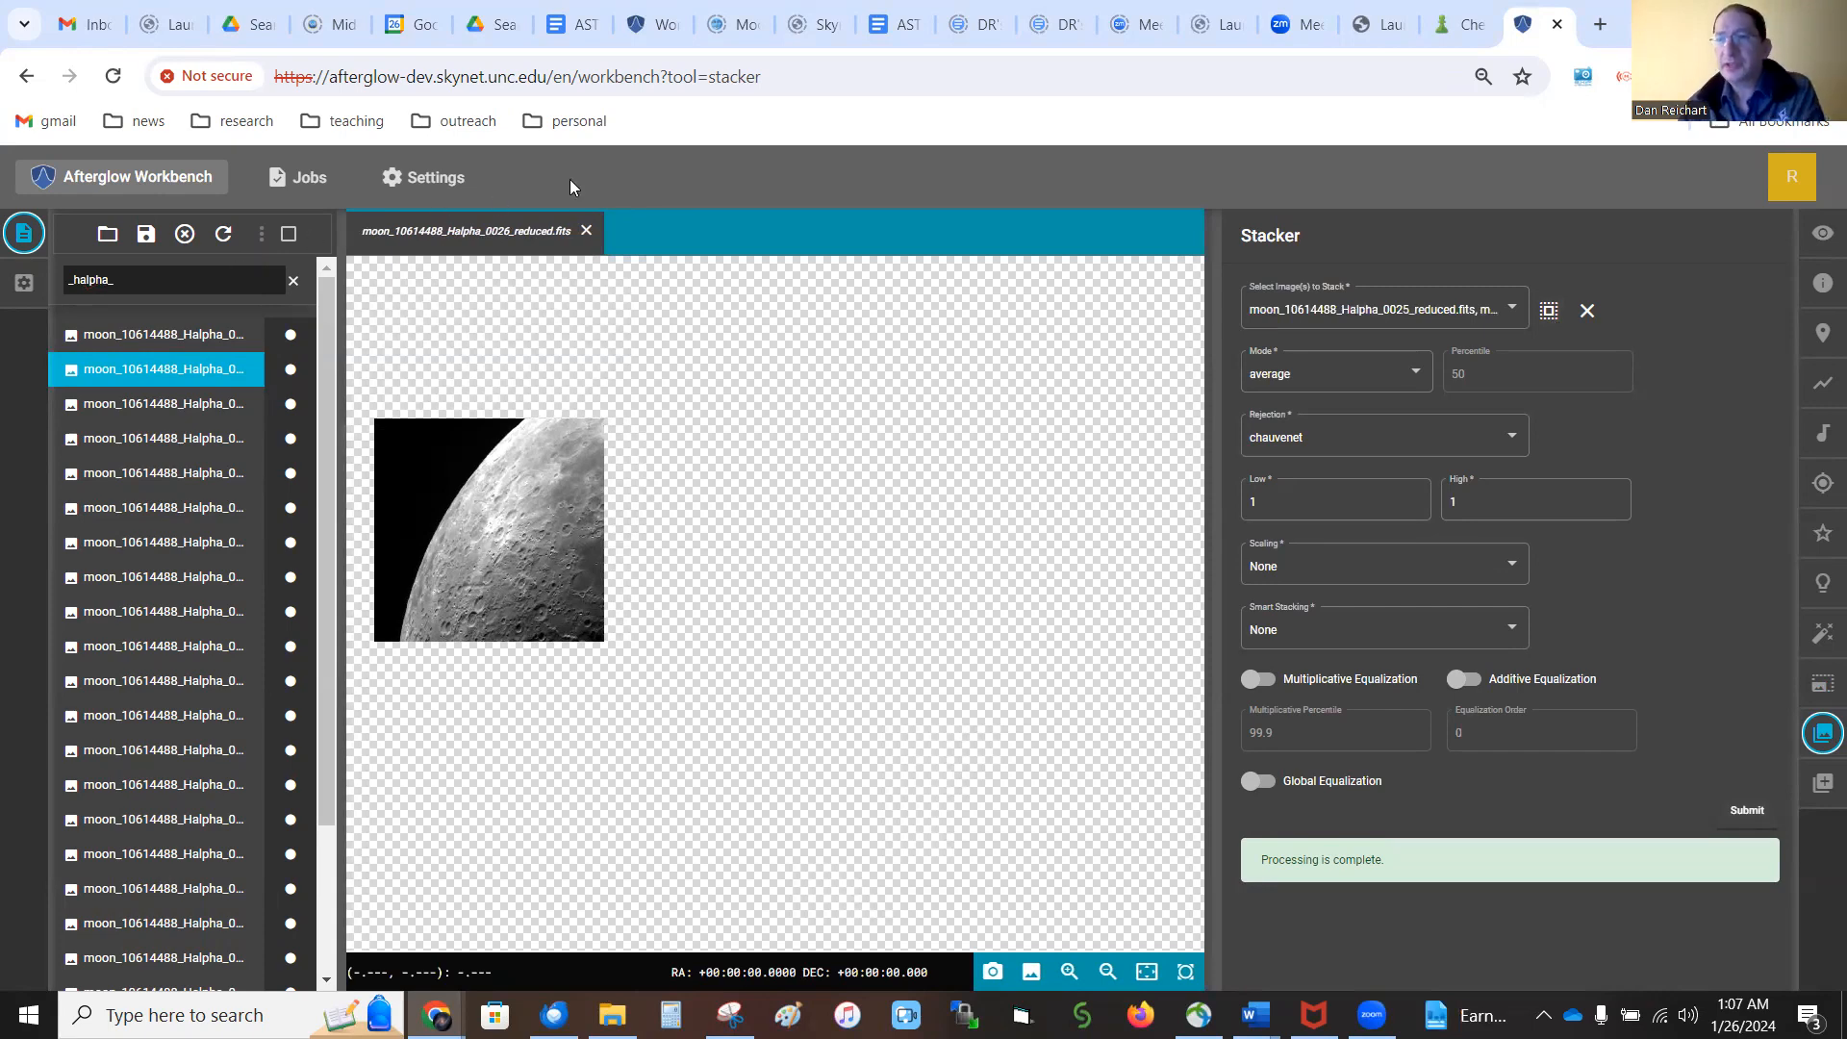
Compare the Stacker's chosen Halpha image list with the Aligner's list of images that could not be aligned
click(1511, 310)
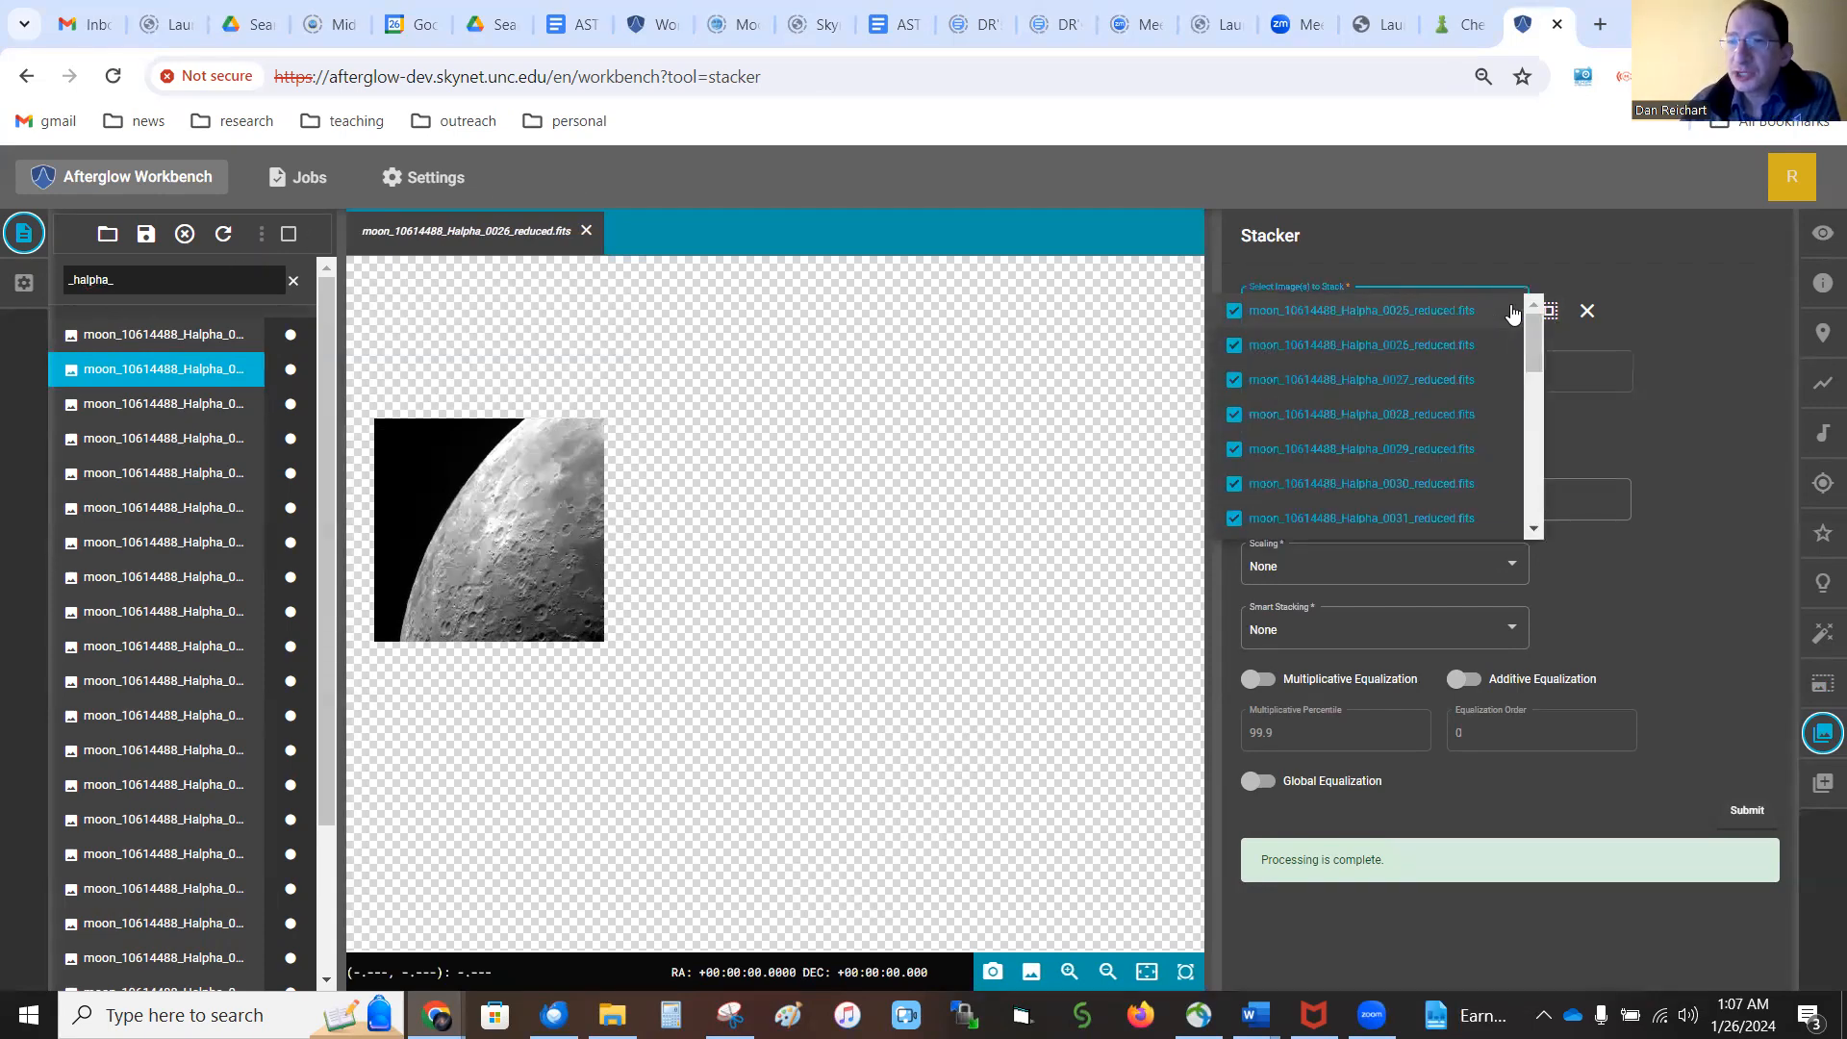
mouse_move(1533, 342)
mouse_down()
mouse_move(1539, 498)
mouse_move(1542, 315)
mouse_up()
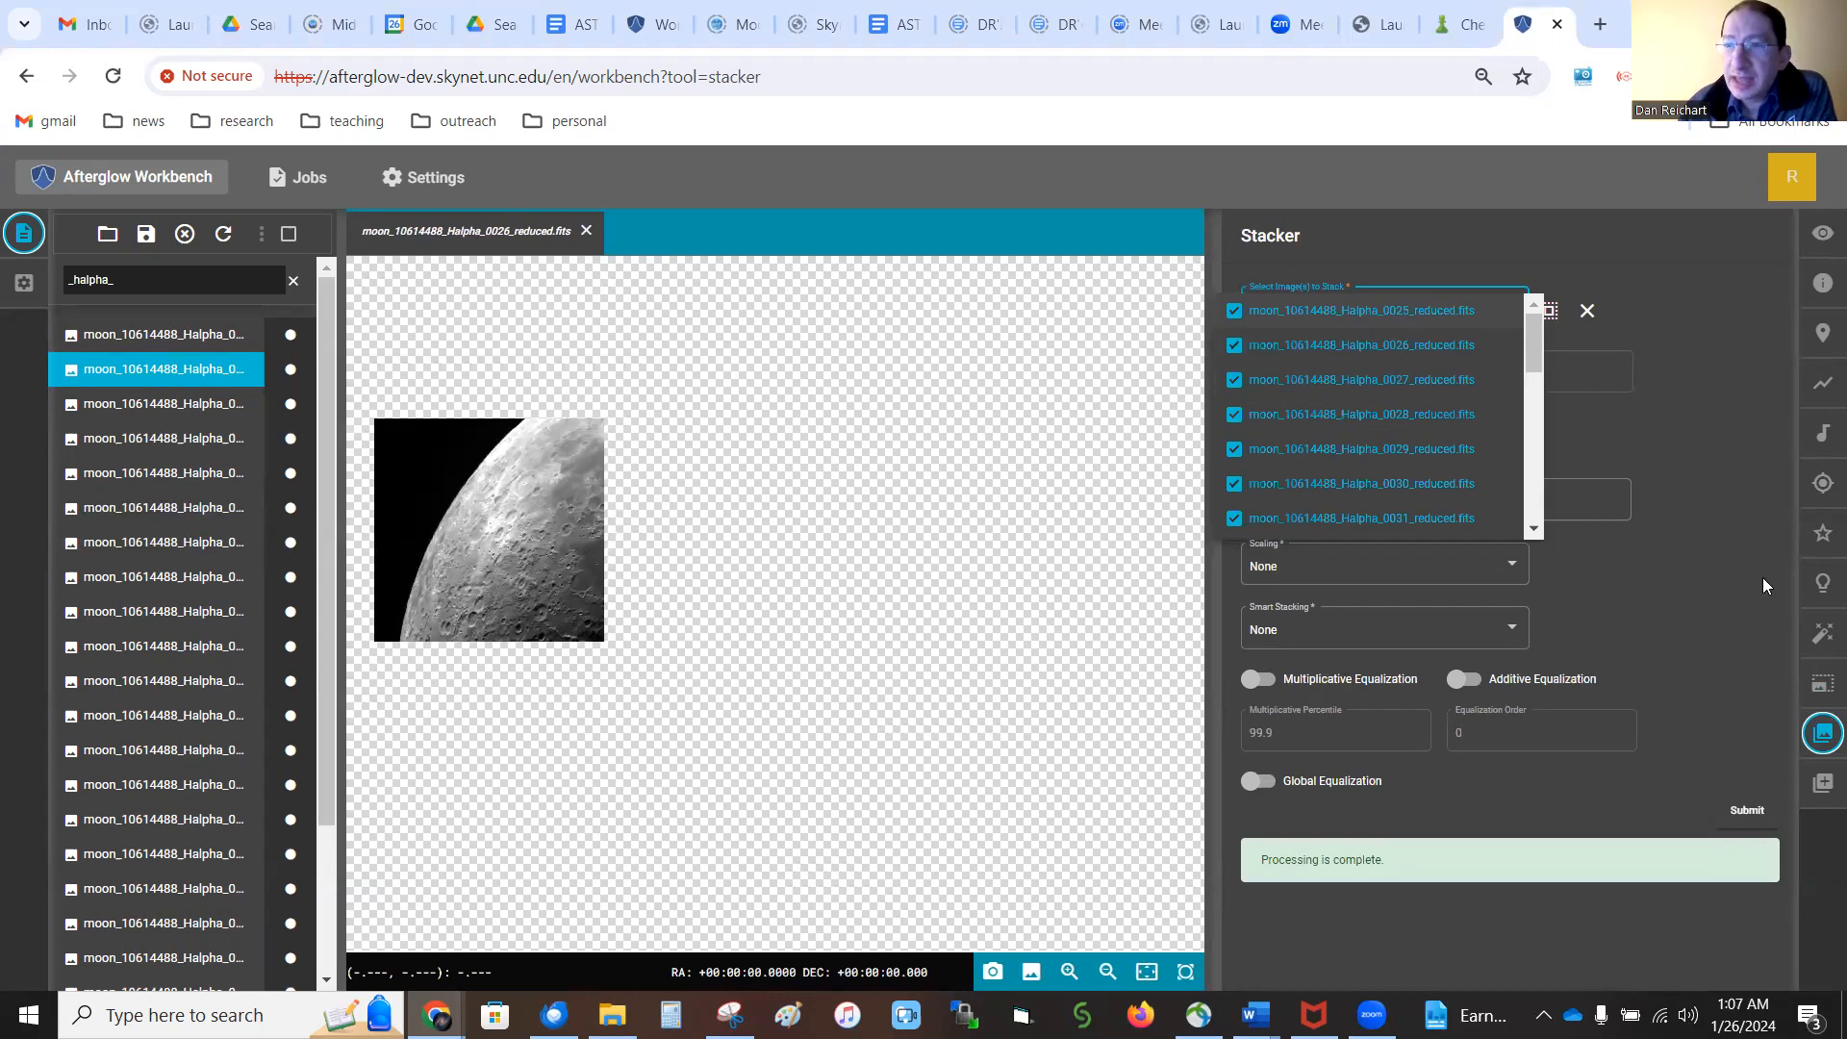
click(1822, 691)
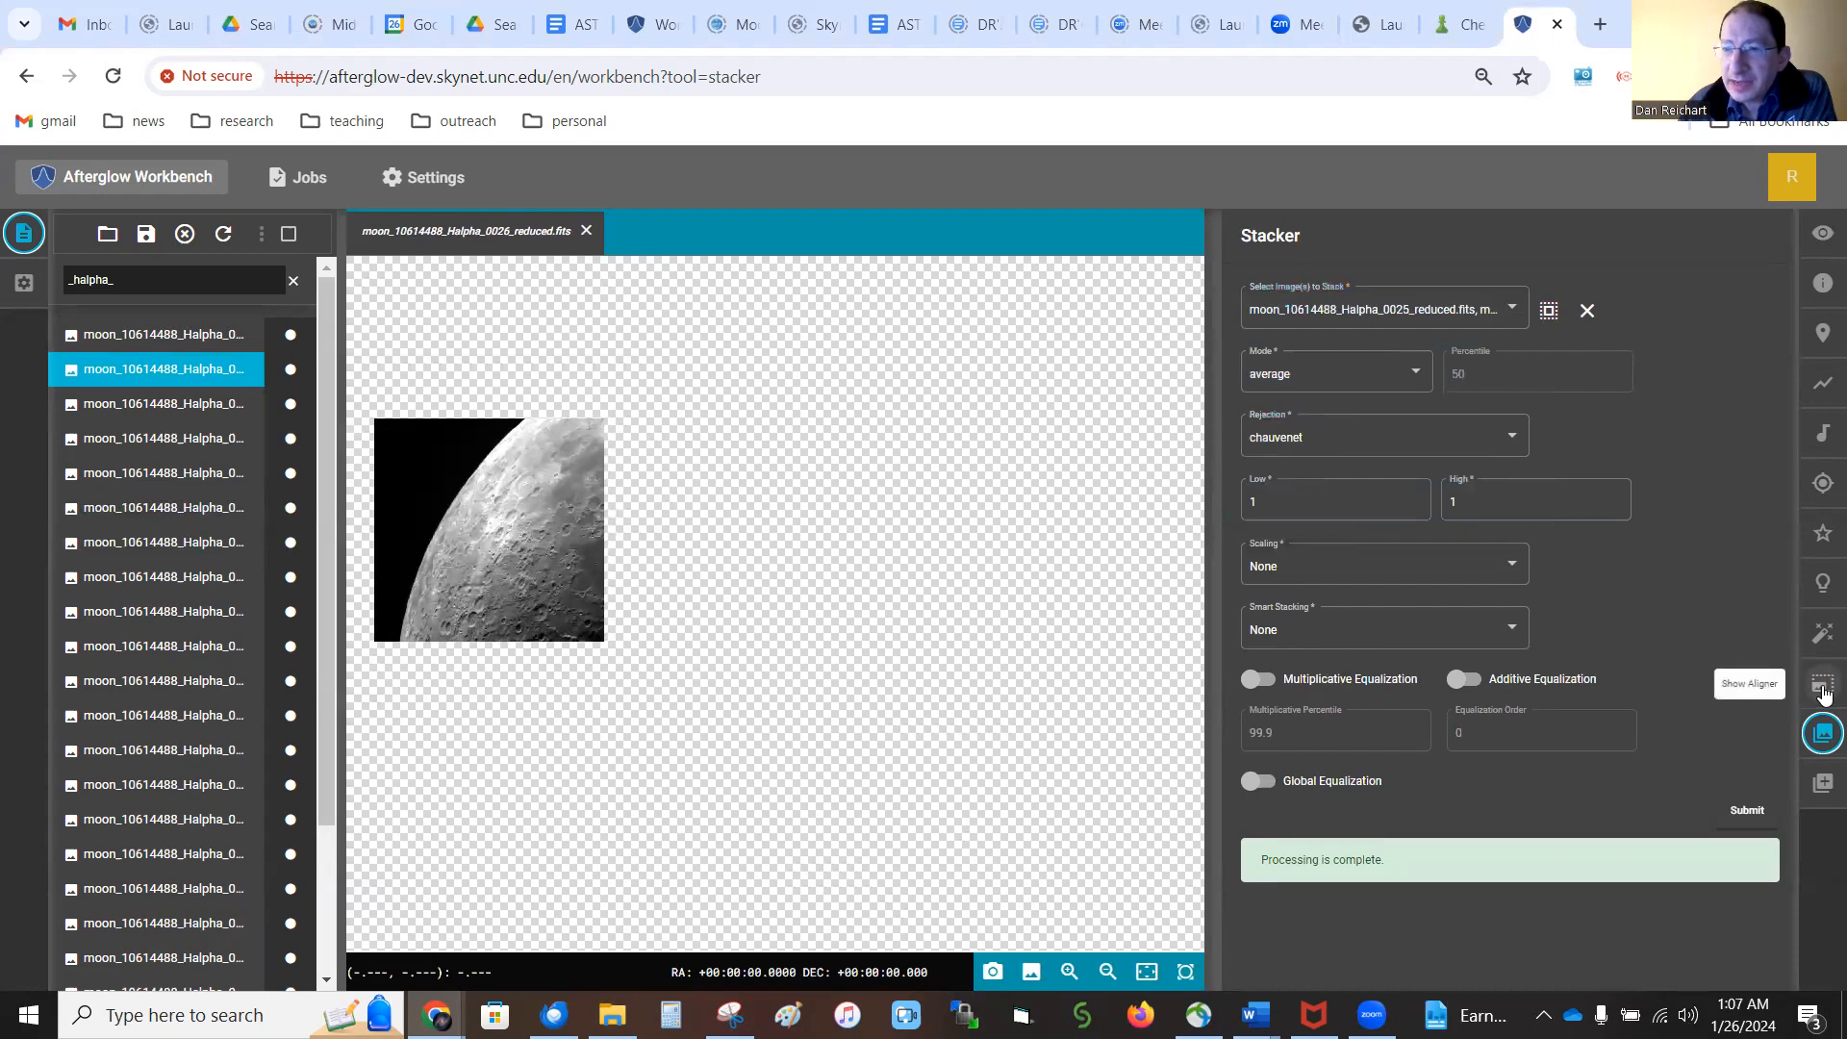
click(1823, 691)
scroll(1695, 789, down, 5)
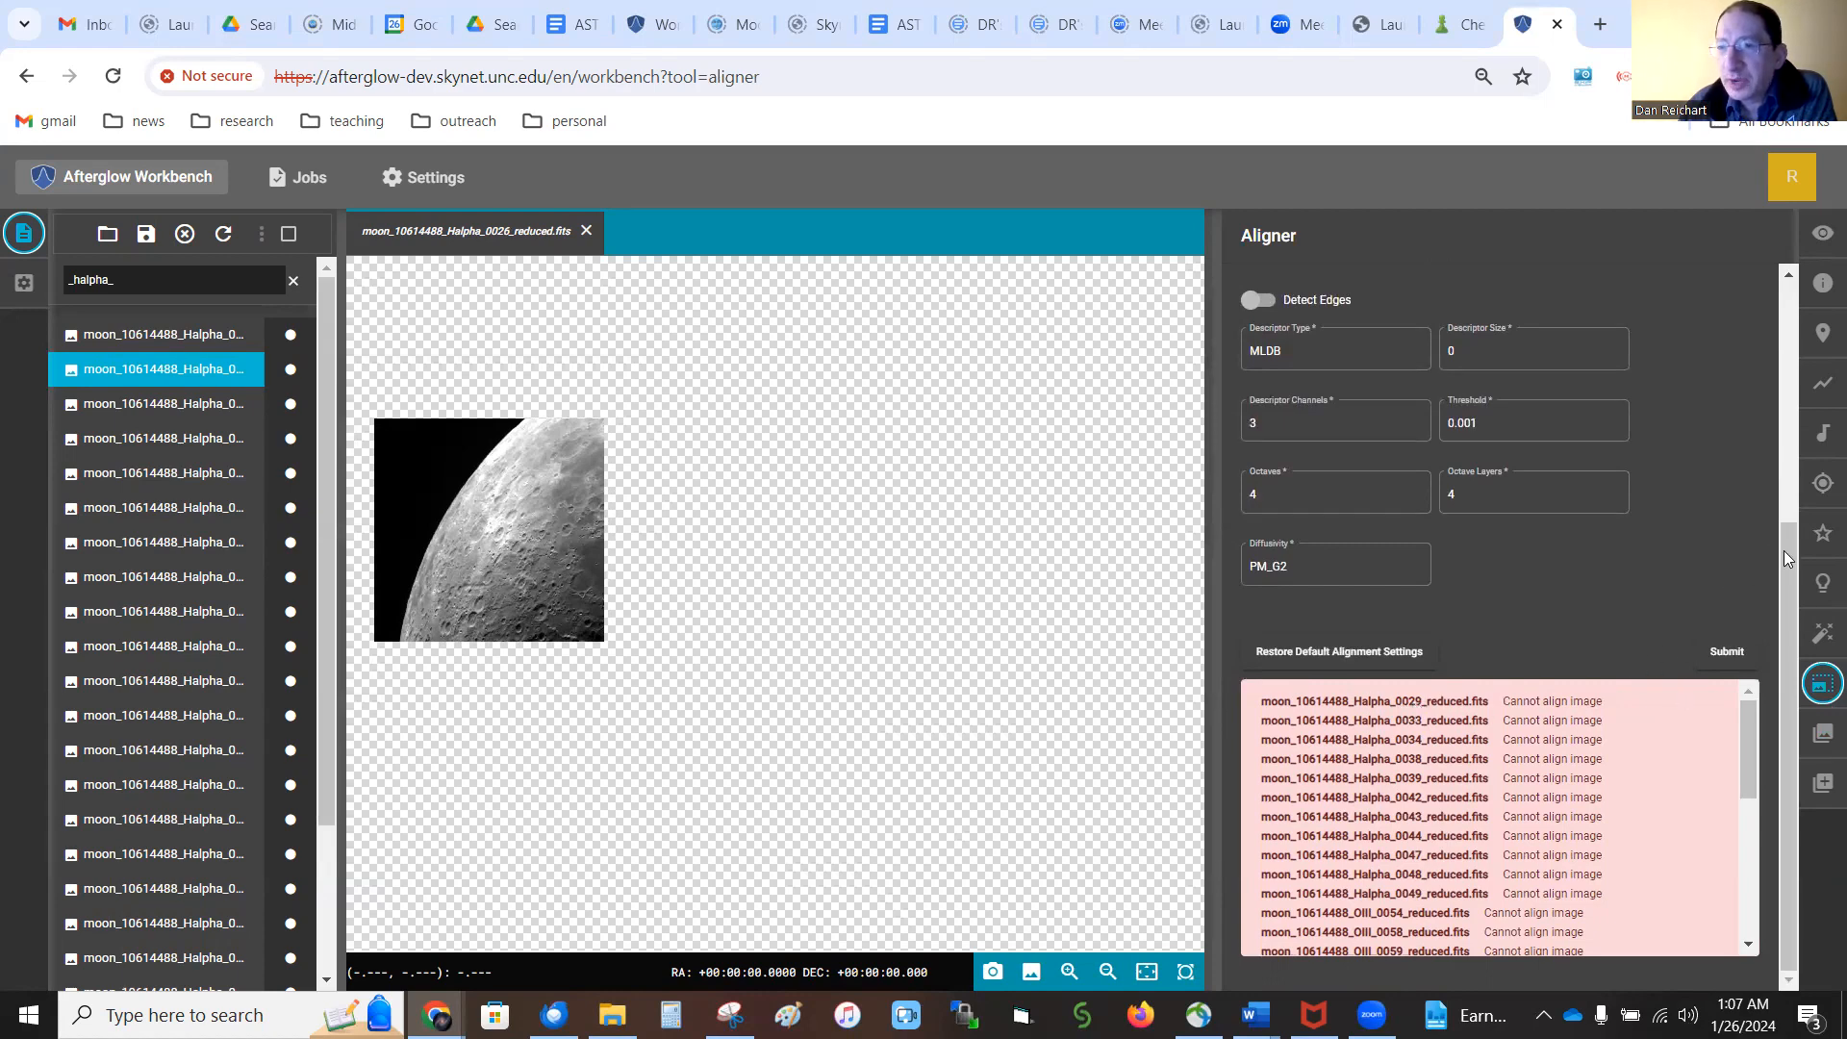
click(1823, 733)
click(1395, 315)
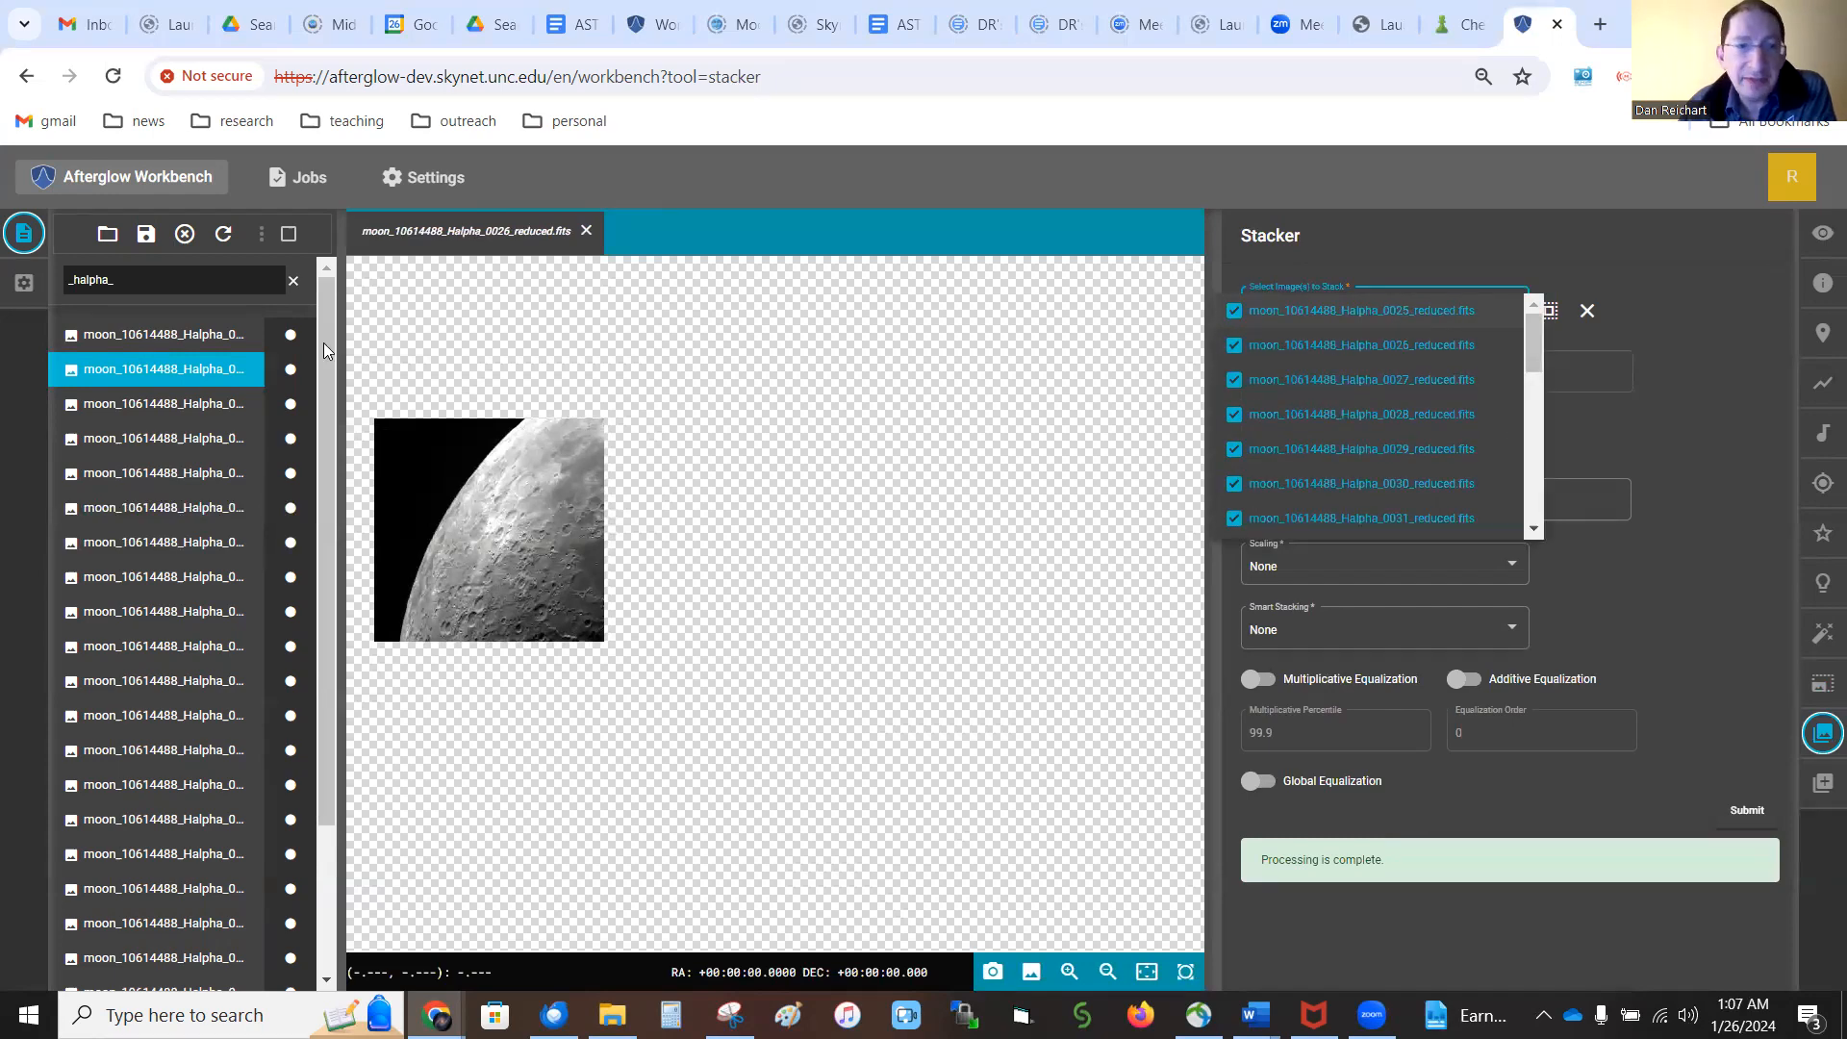
Display the Halpha 0025 image, and exclude it from the stacking selection before including it again
click(140, 334)
click(139, 333)
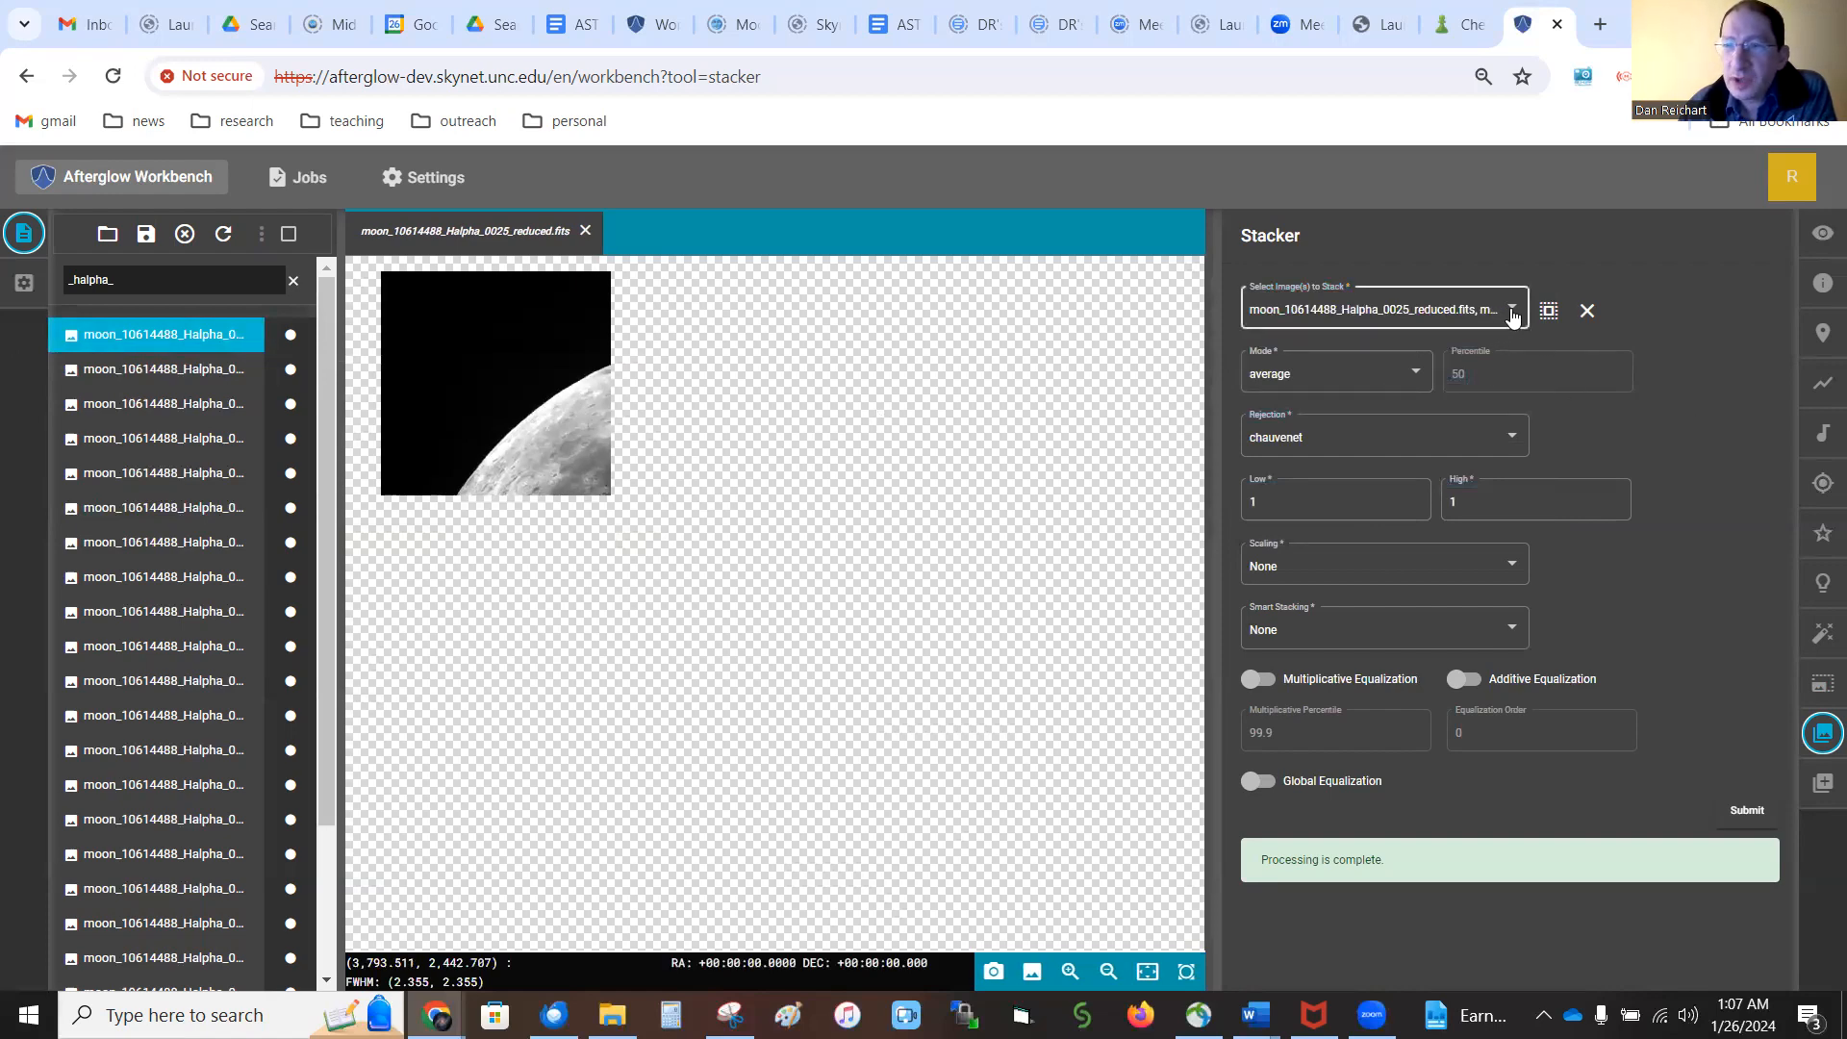
click(1481, 316)
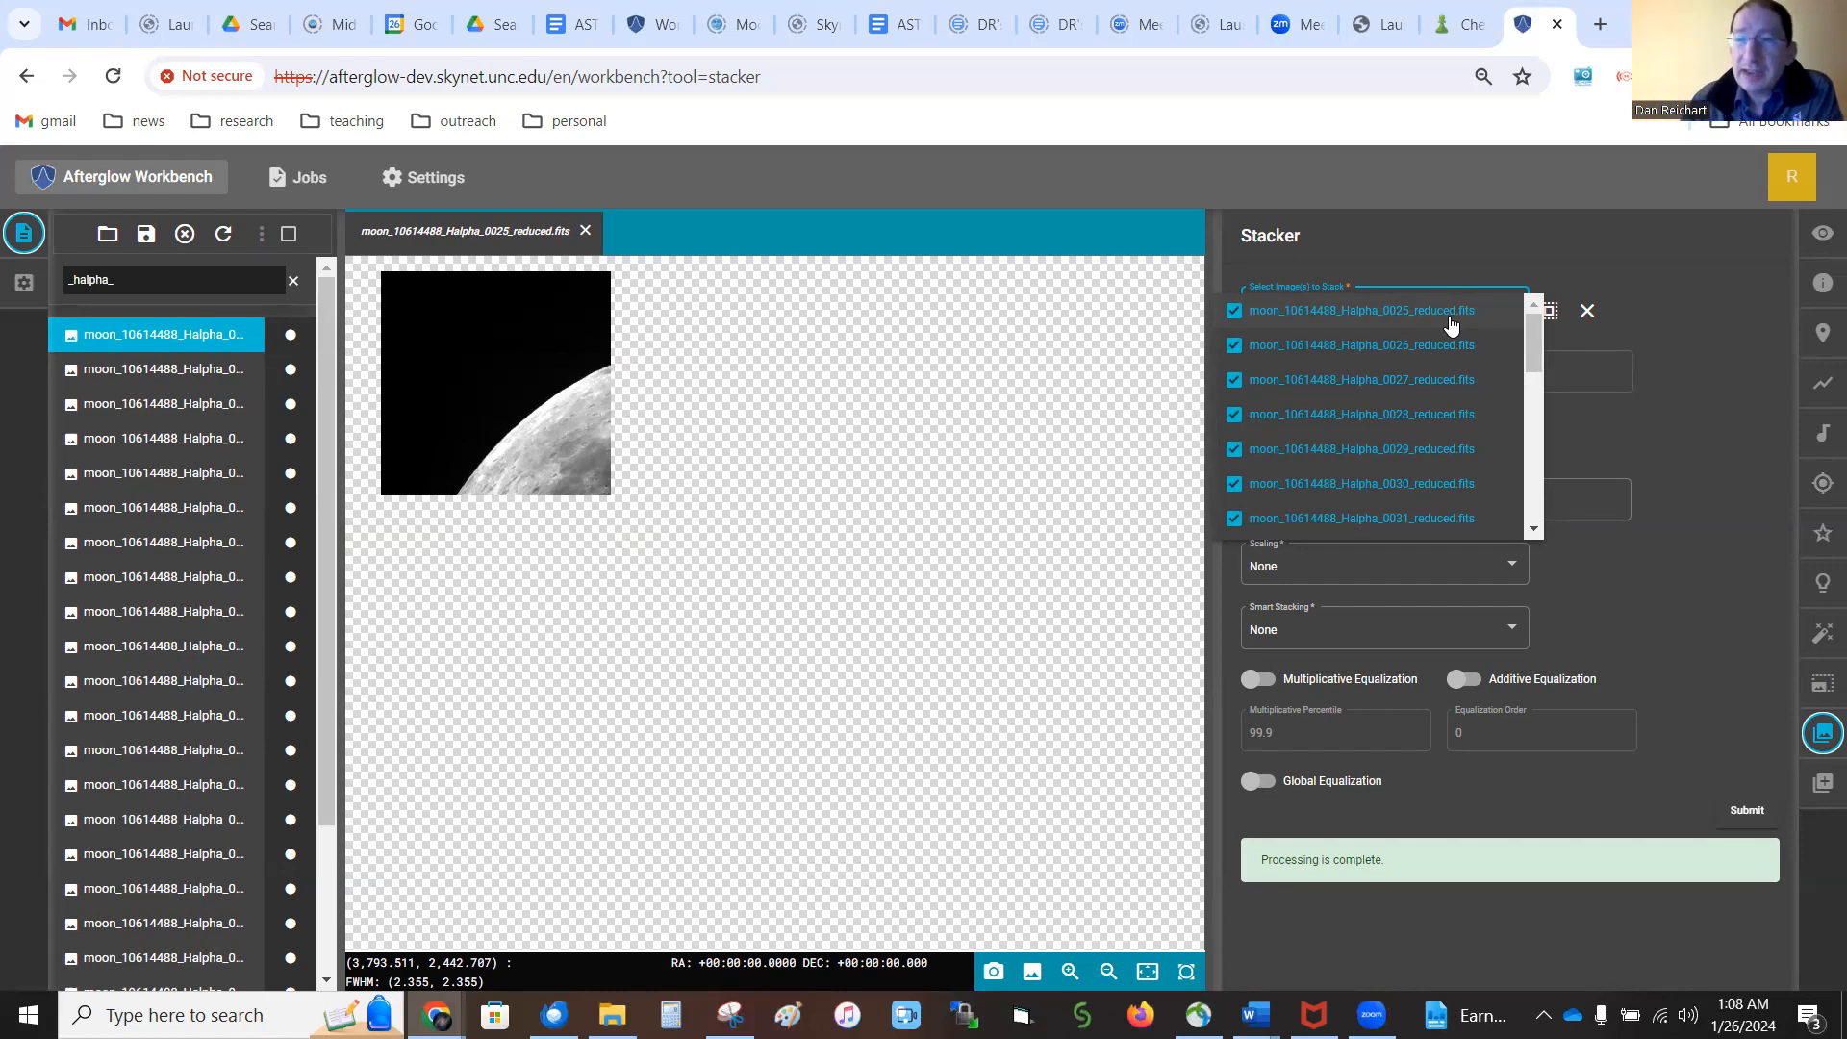
click(1236, 312)
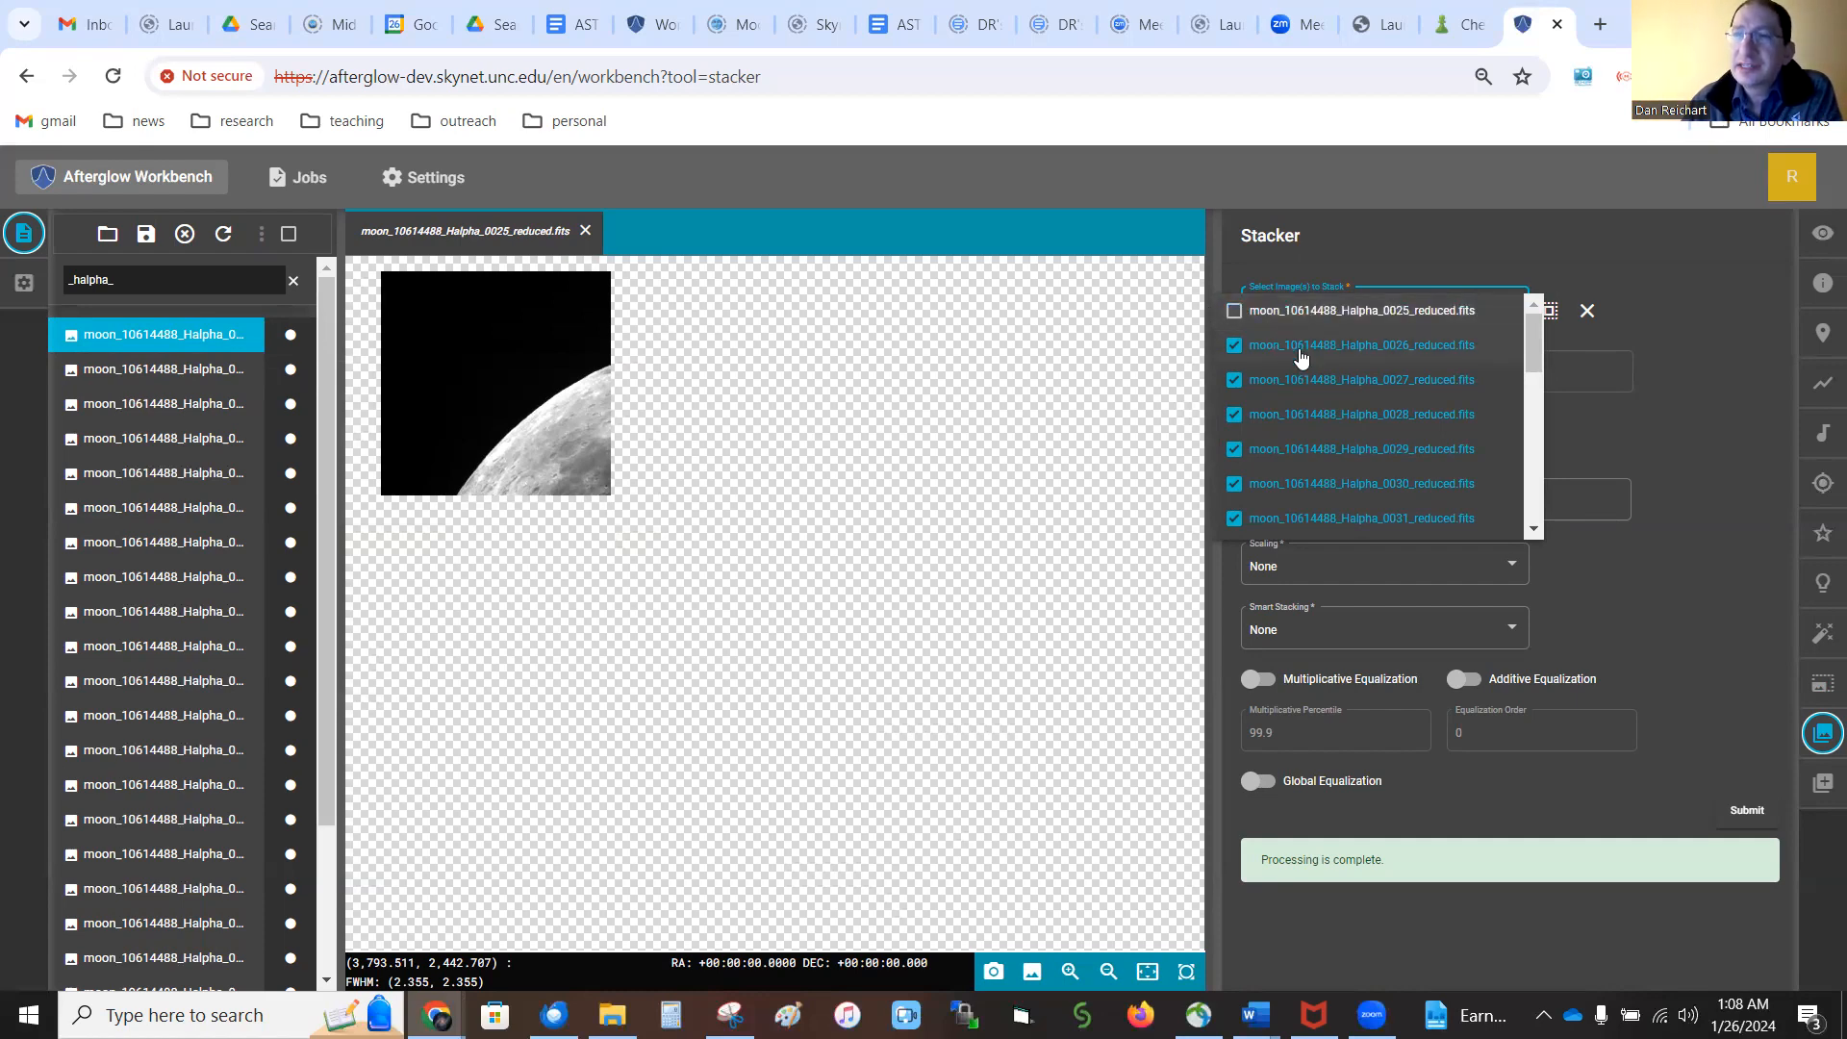
click(1237, 314)
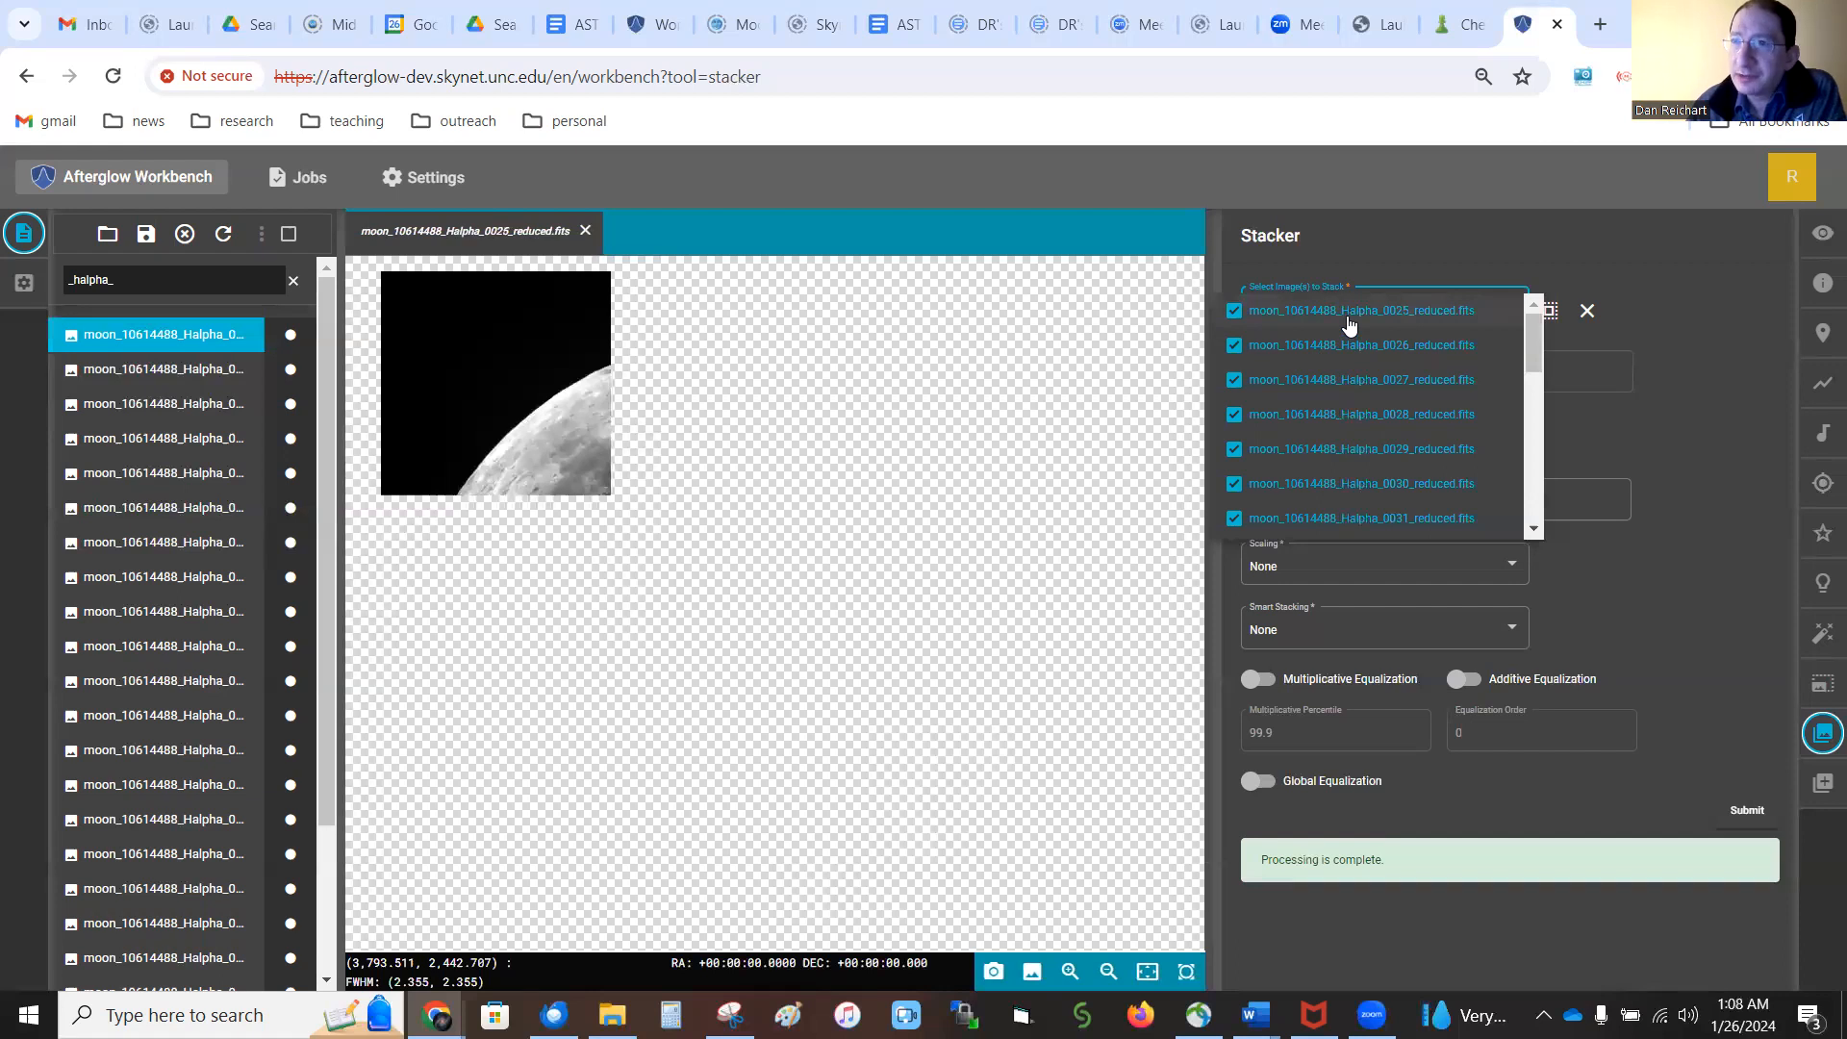
click(1735, 335)
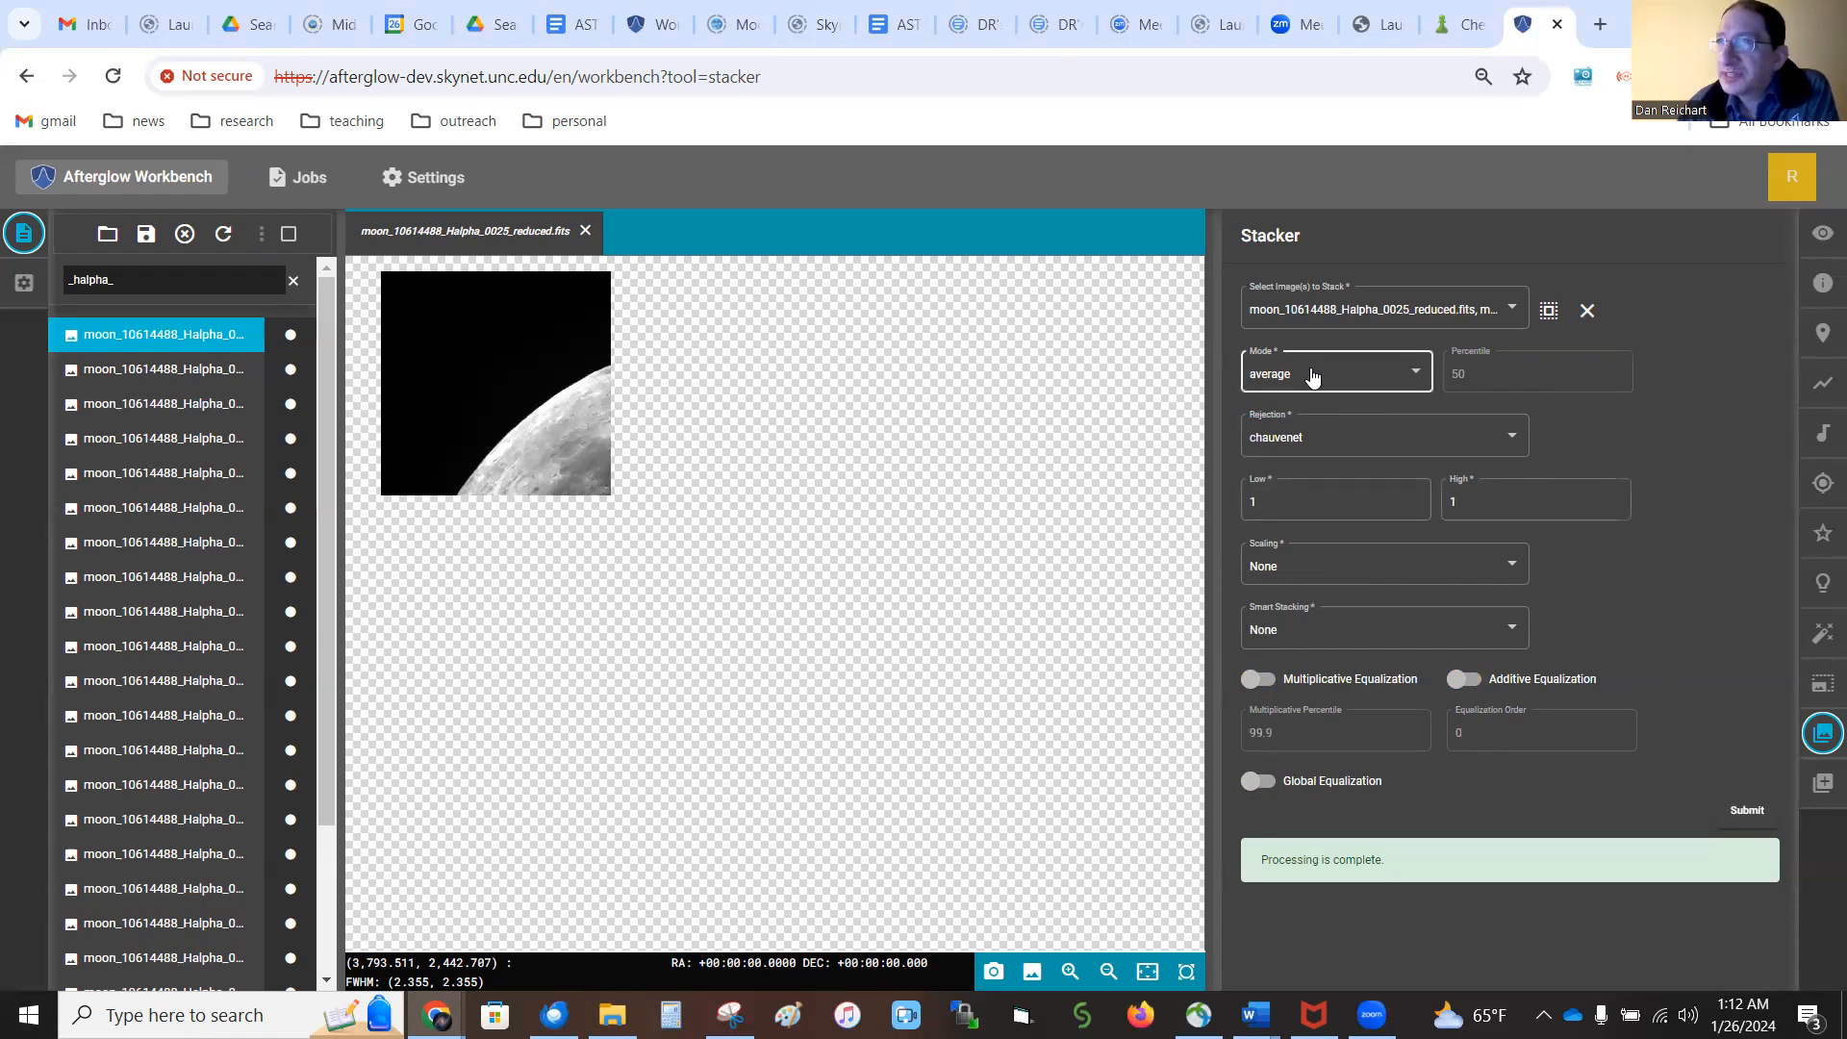
Set the stack's rejection to None and enable multiplicative, additive and global equalization
click(1337, 445)
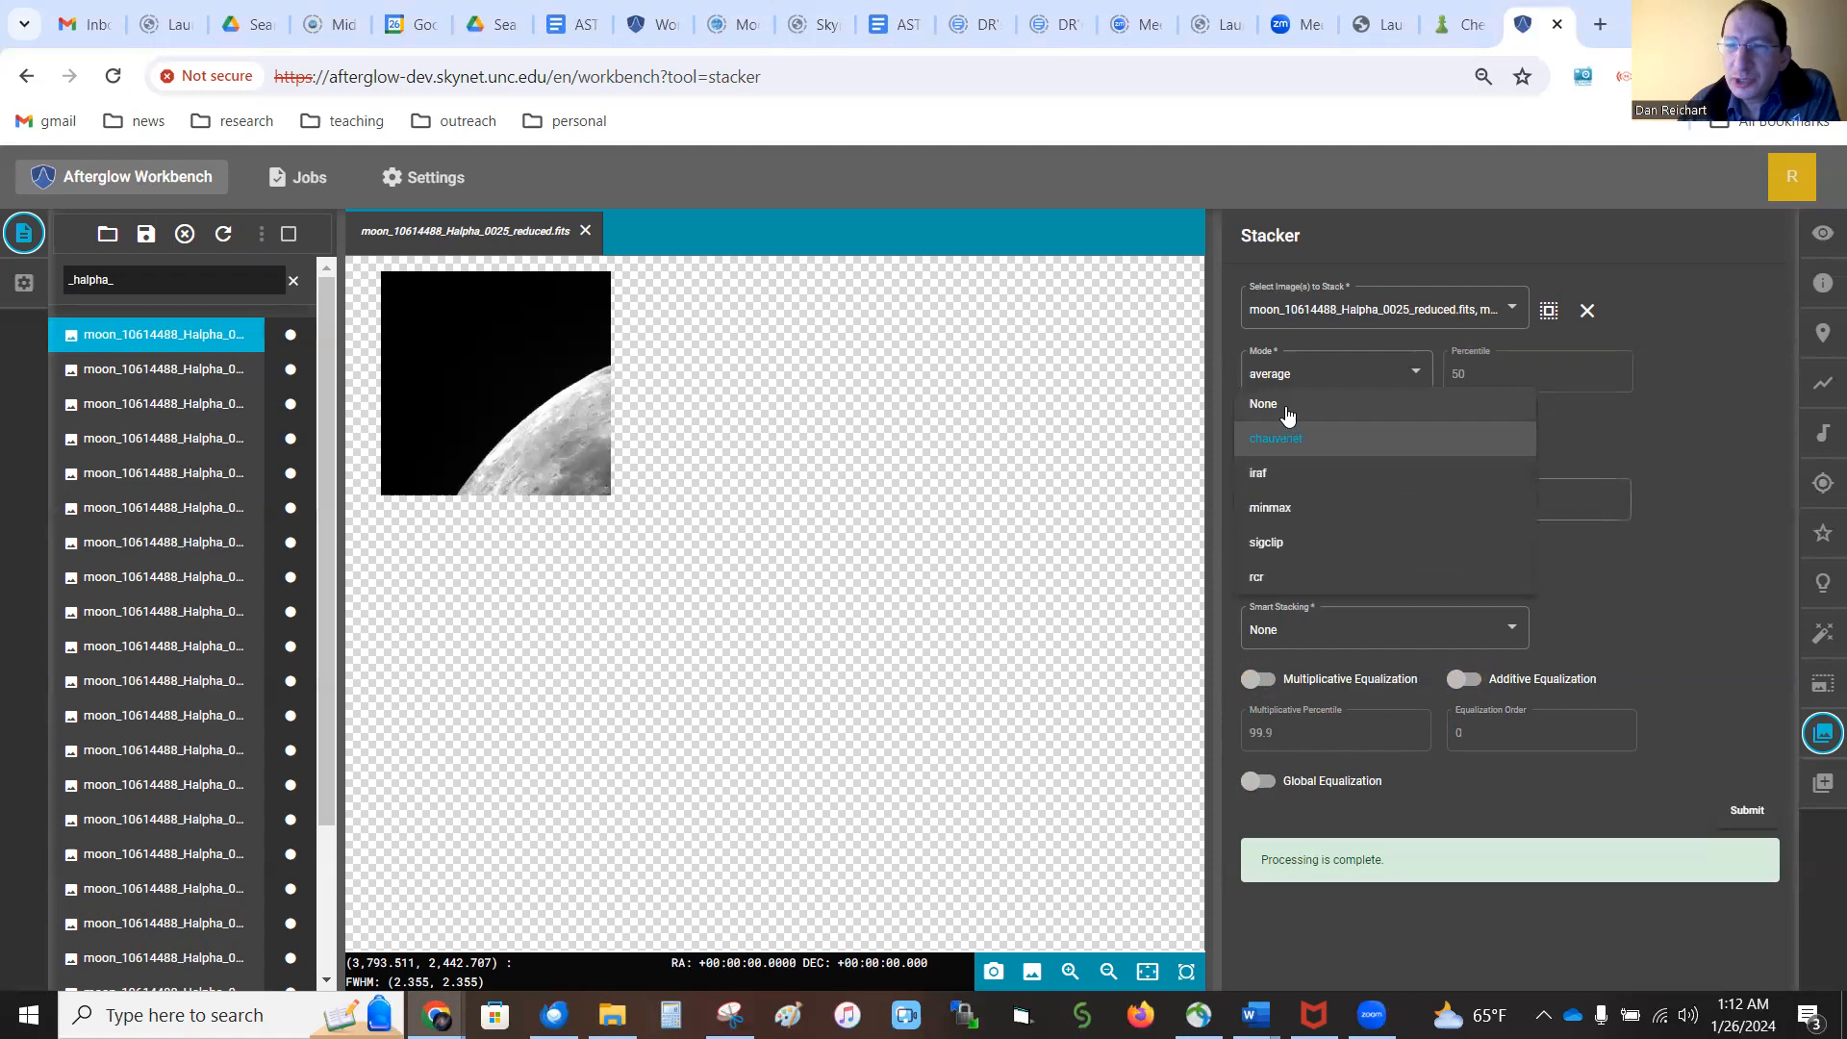
click(1343, 415)
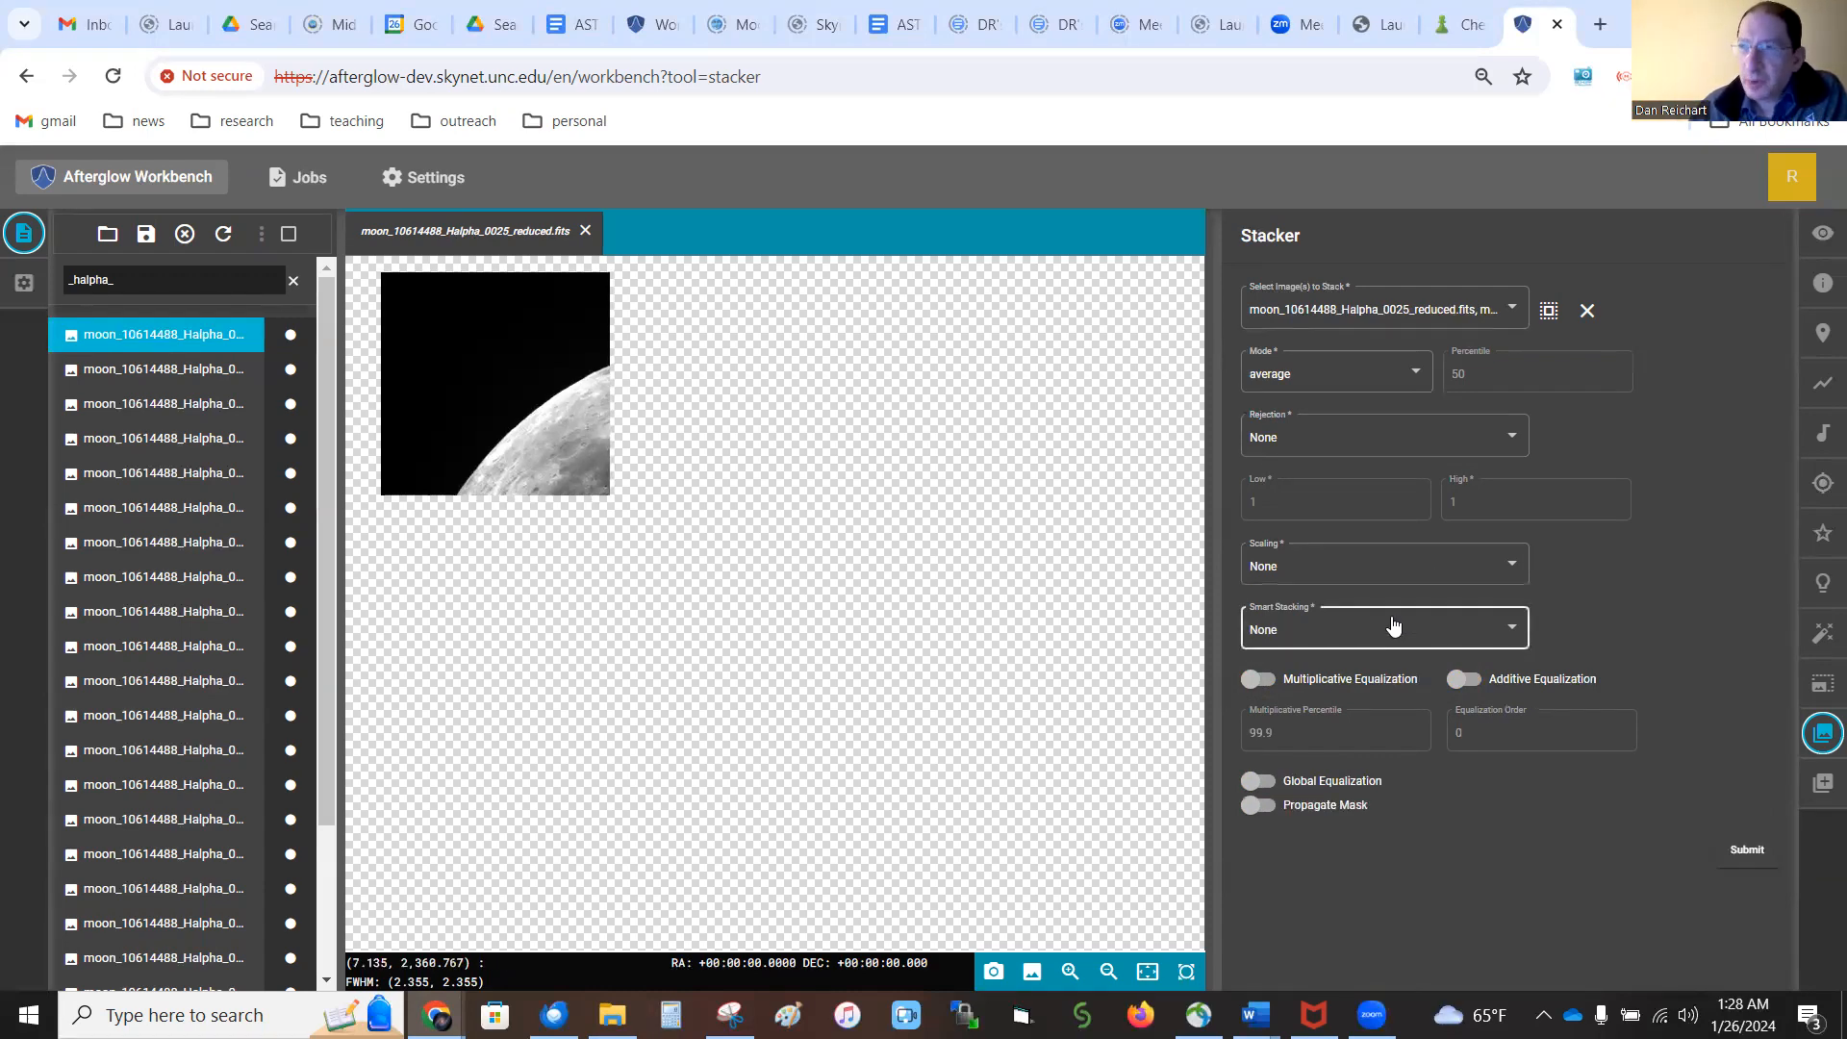
click(1266, 681)
click(1463, 679)
click(1298, 775)
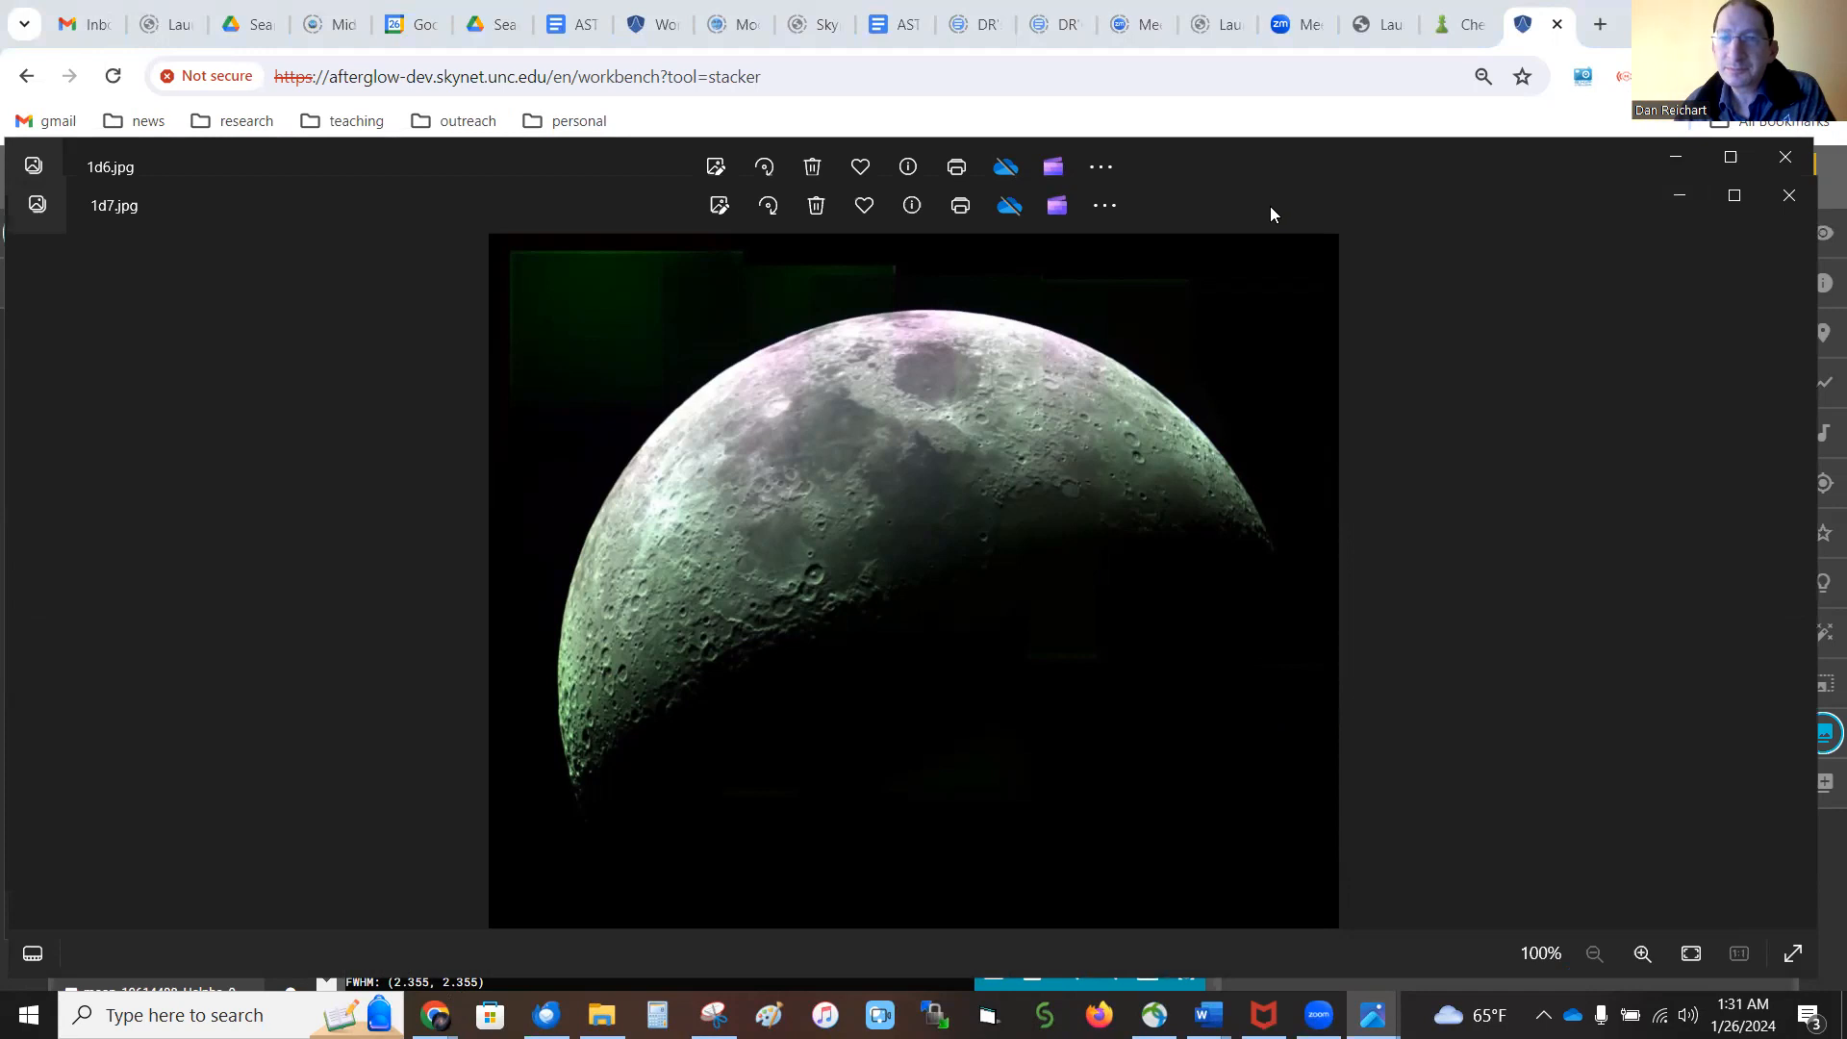
Compare the moon mosaics 1d7.jpg and 1d6.jpg, closing each image viewer window
click(1789, 197)
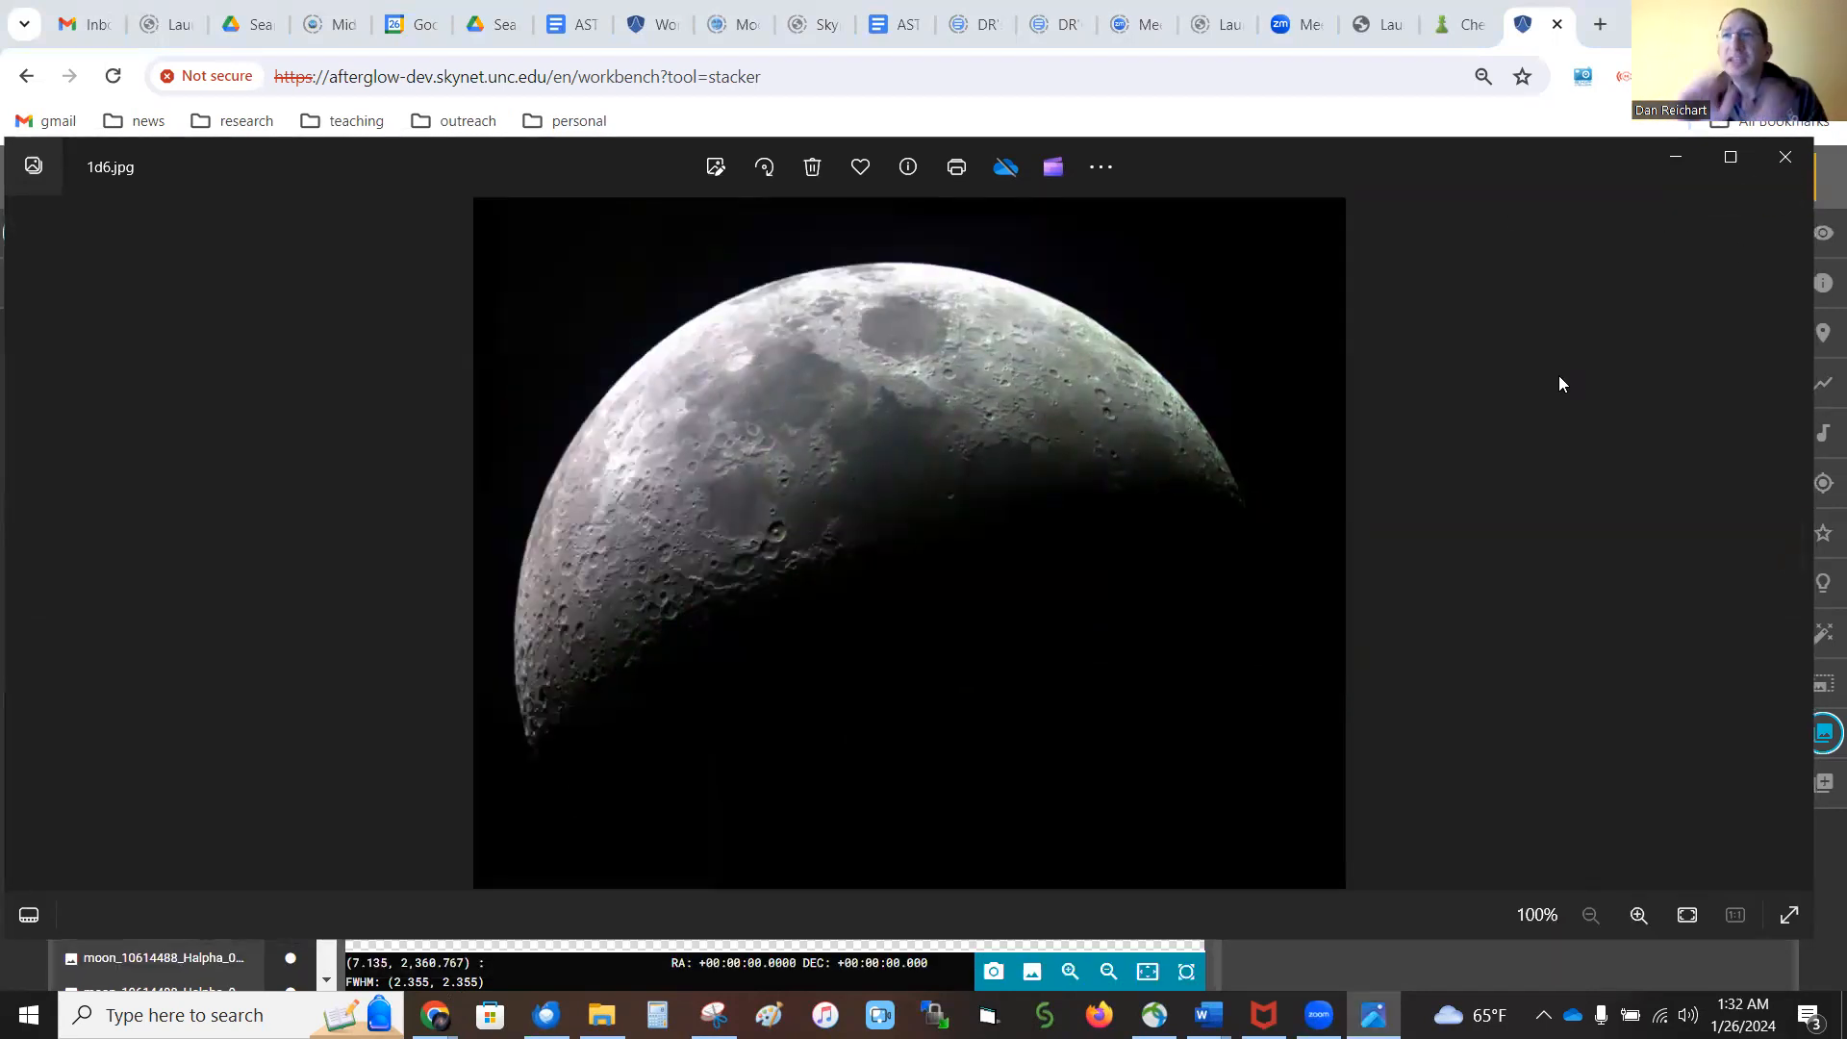
click(1781, 158)
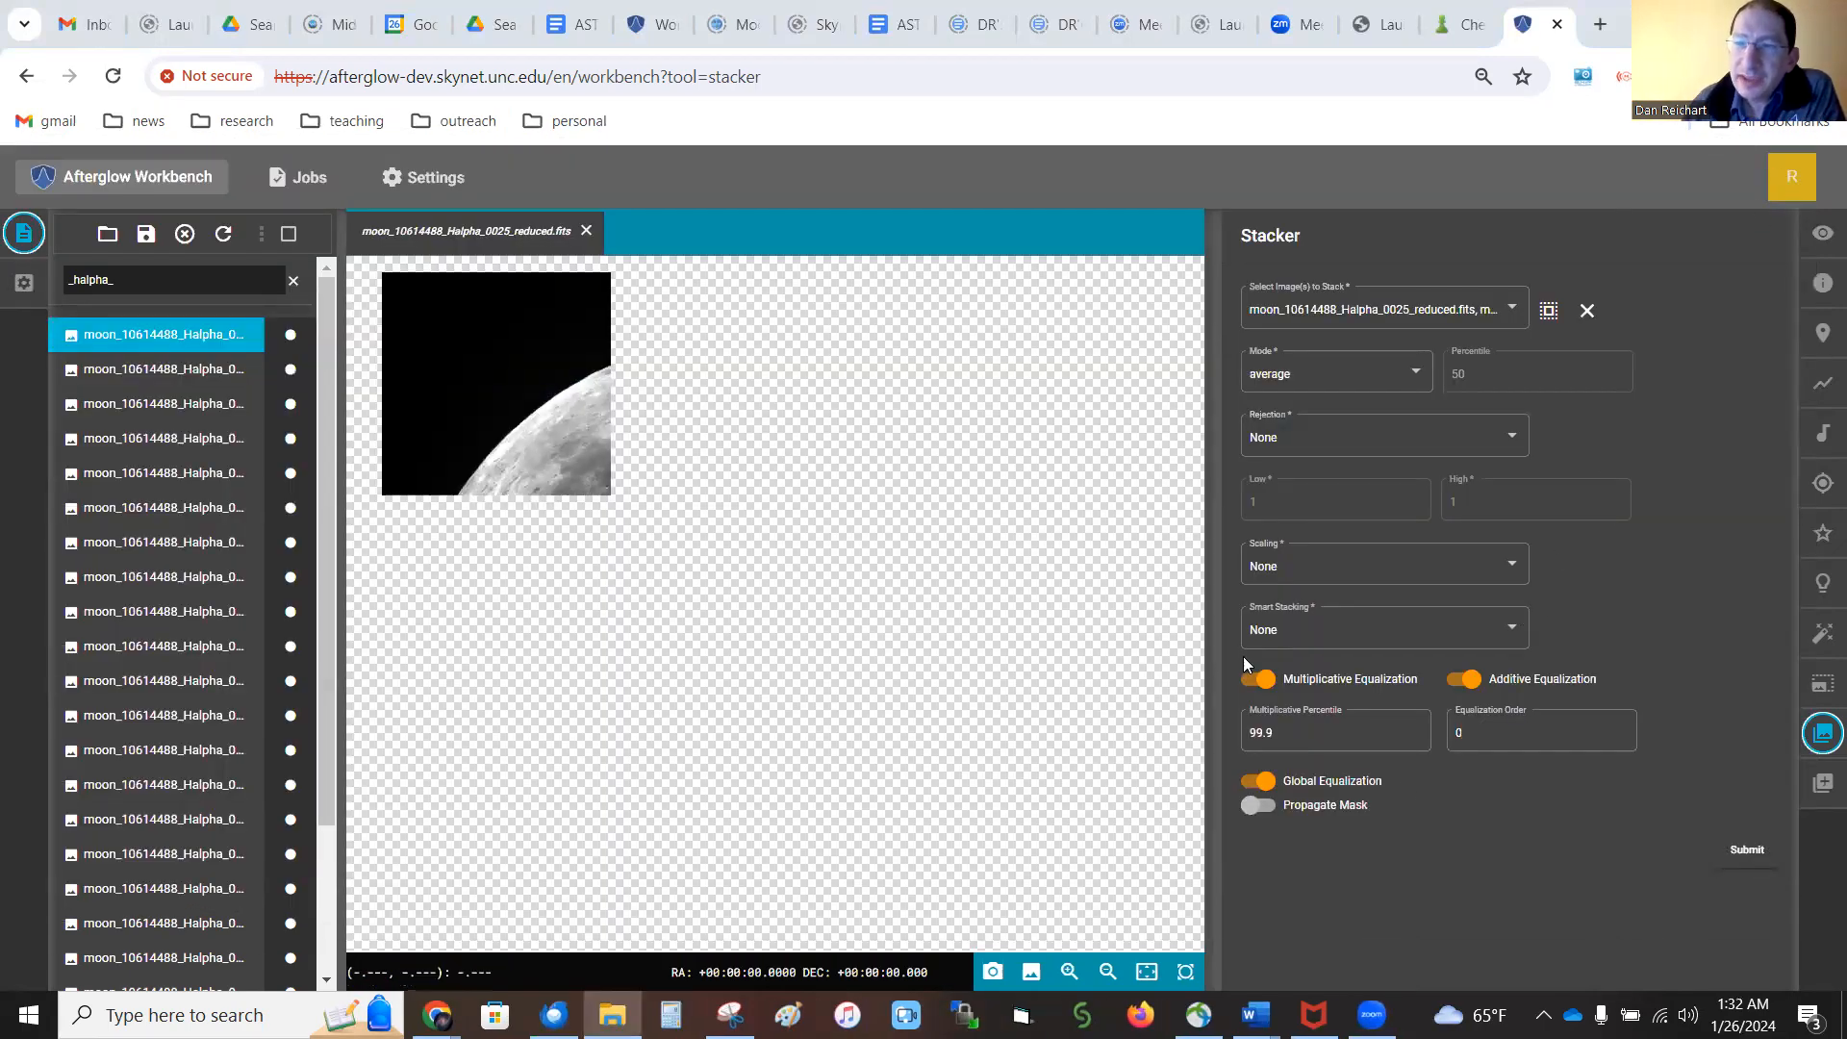
Disable multiplicative equalization, keeping additive and global equalization on, and stack the Halpha images
click(1256, 678)
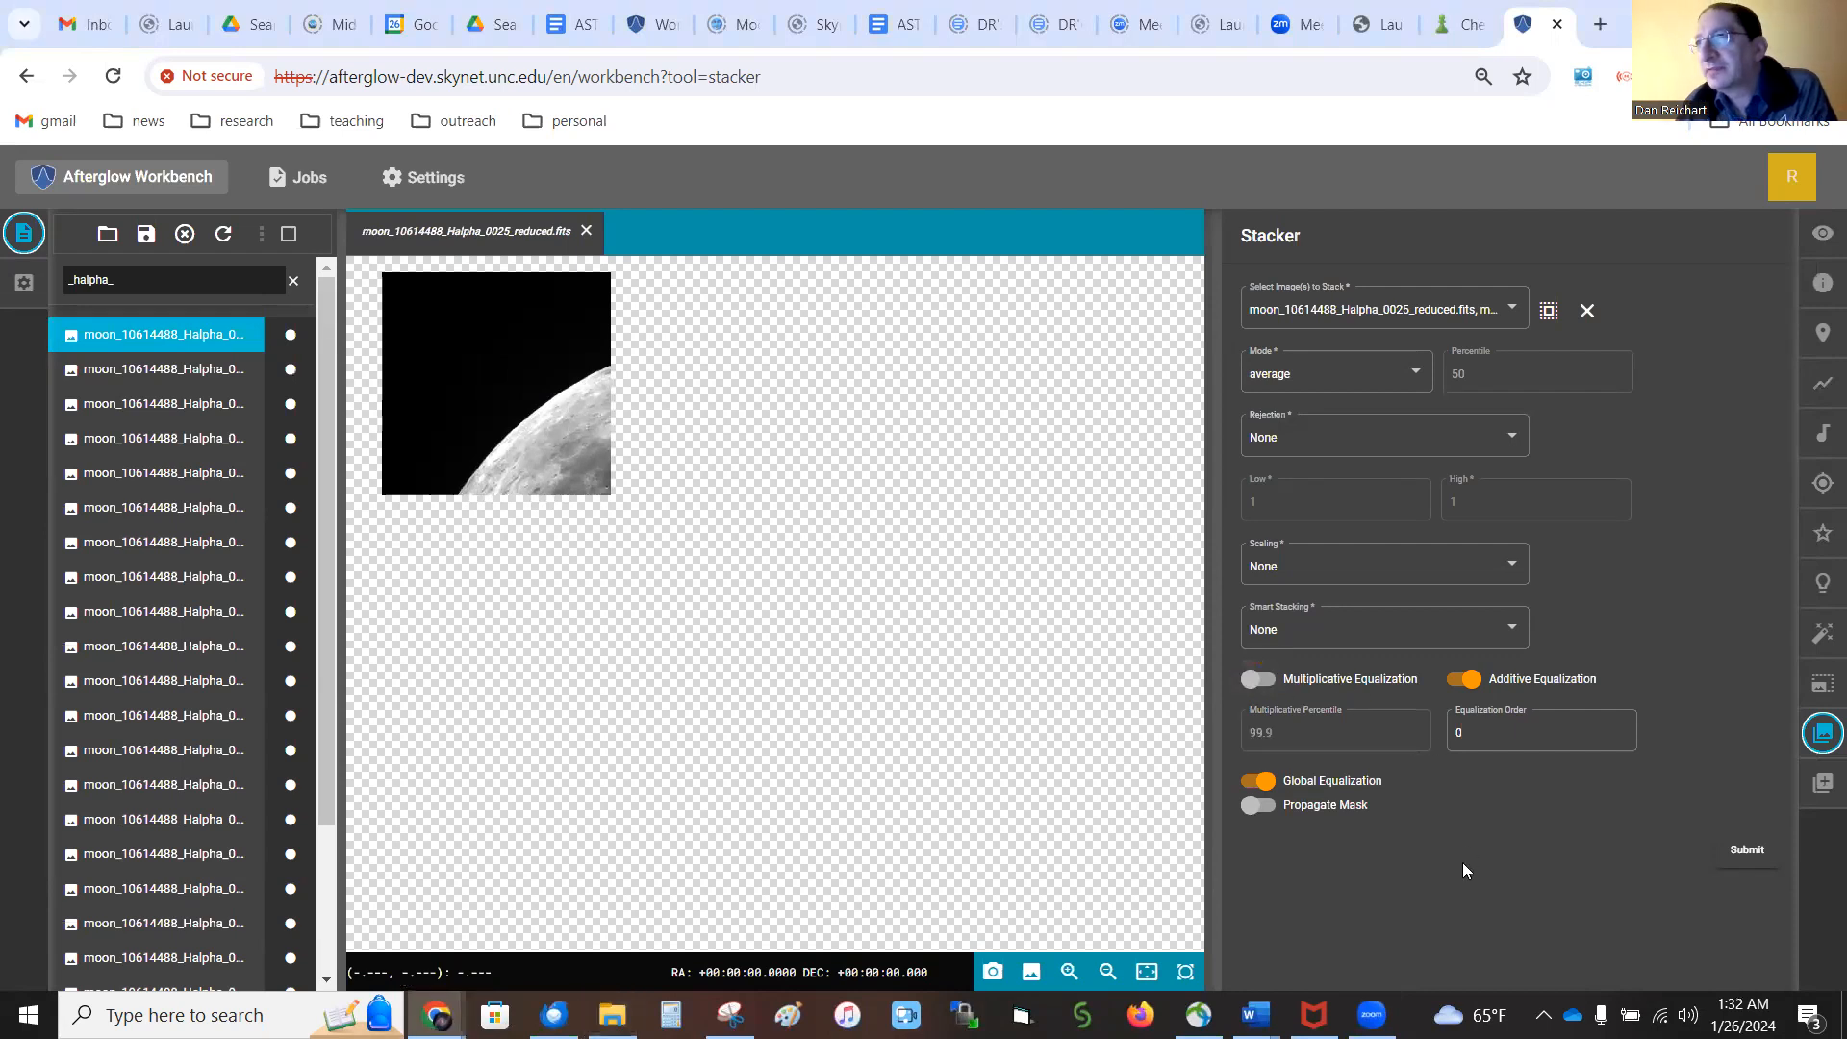
click(1256, 679)
click(1268, 732)
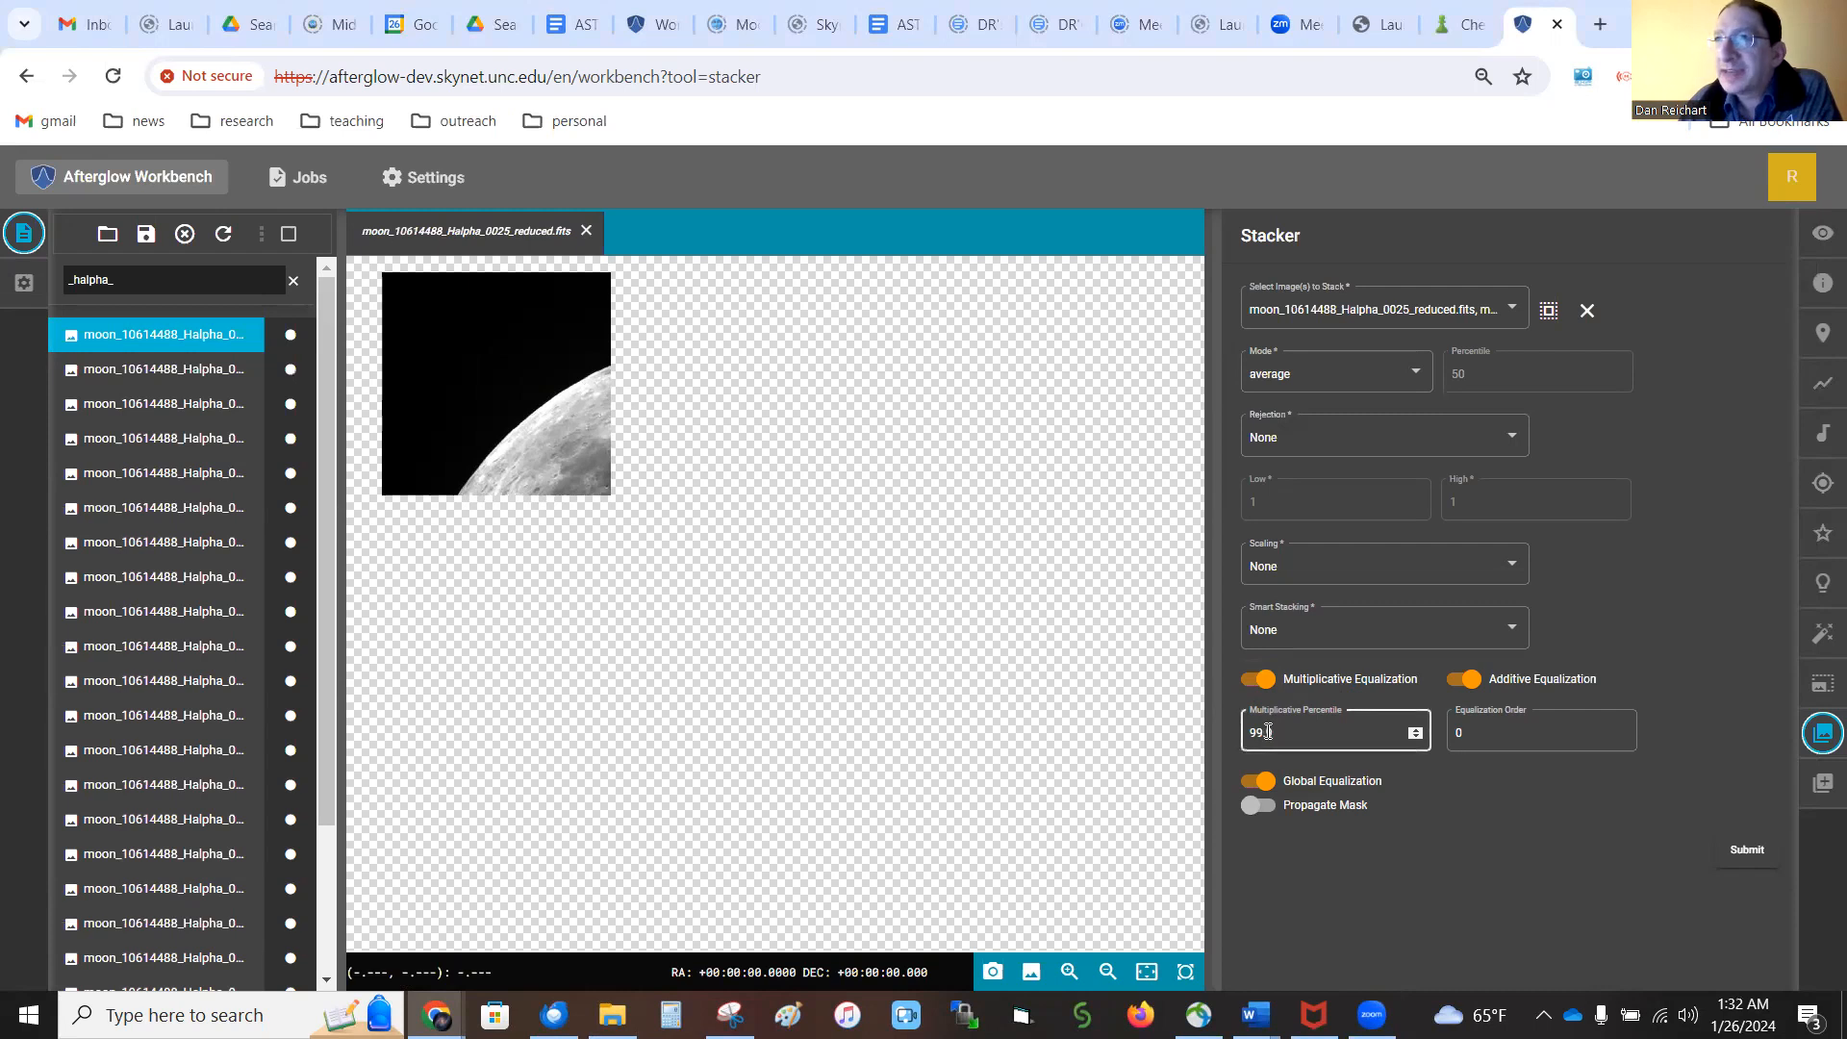
click(1257, 679)
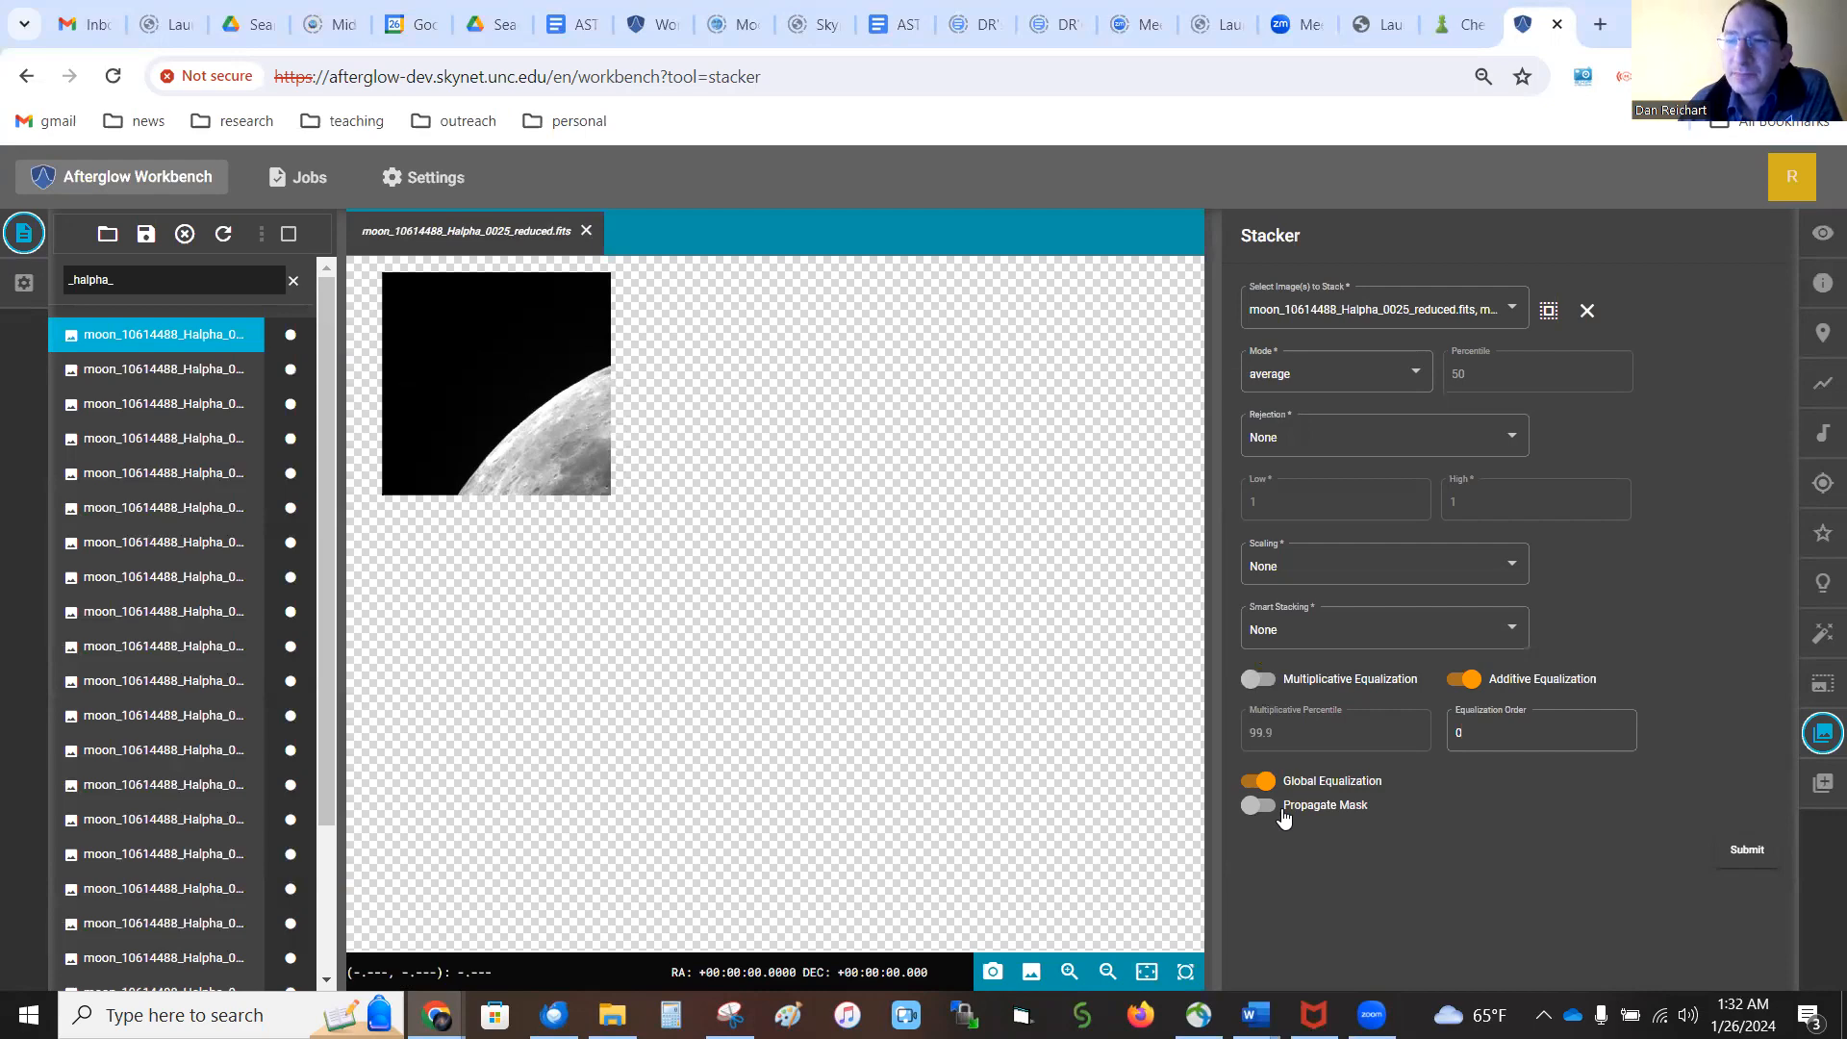
click(1746, 859)
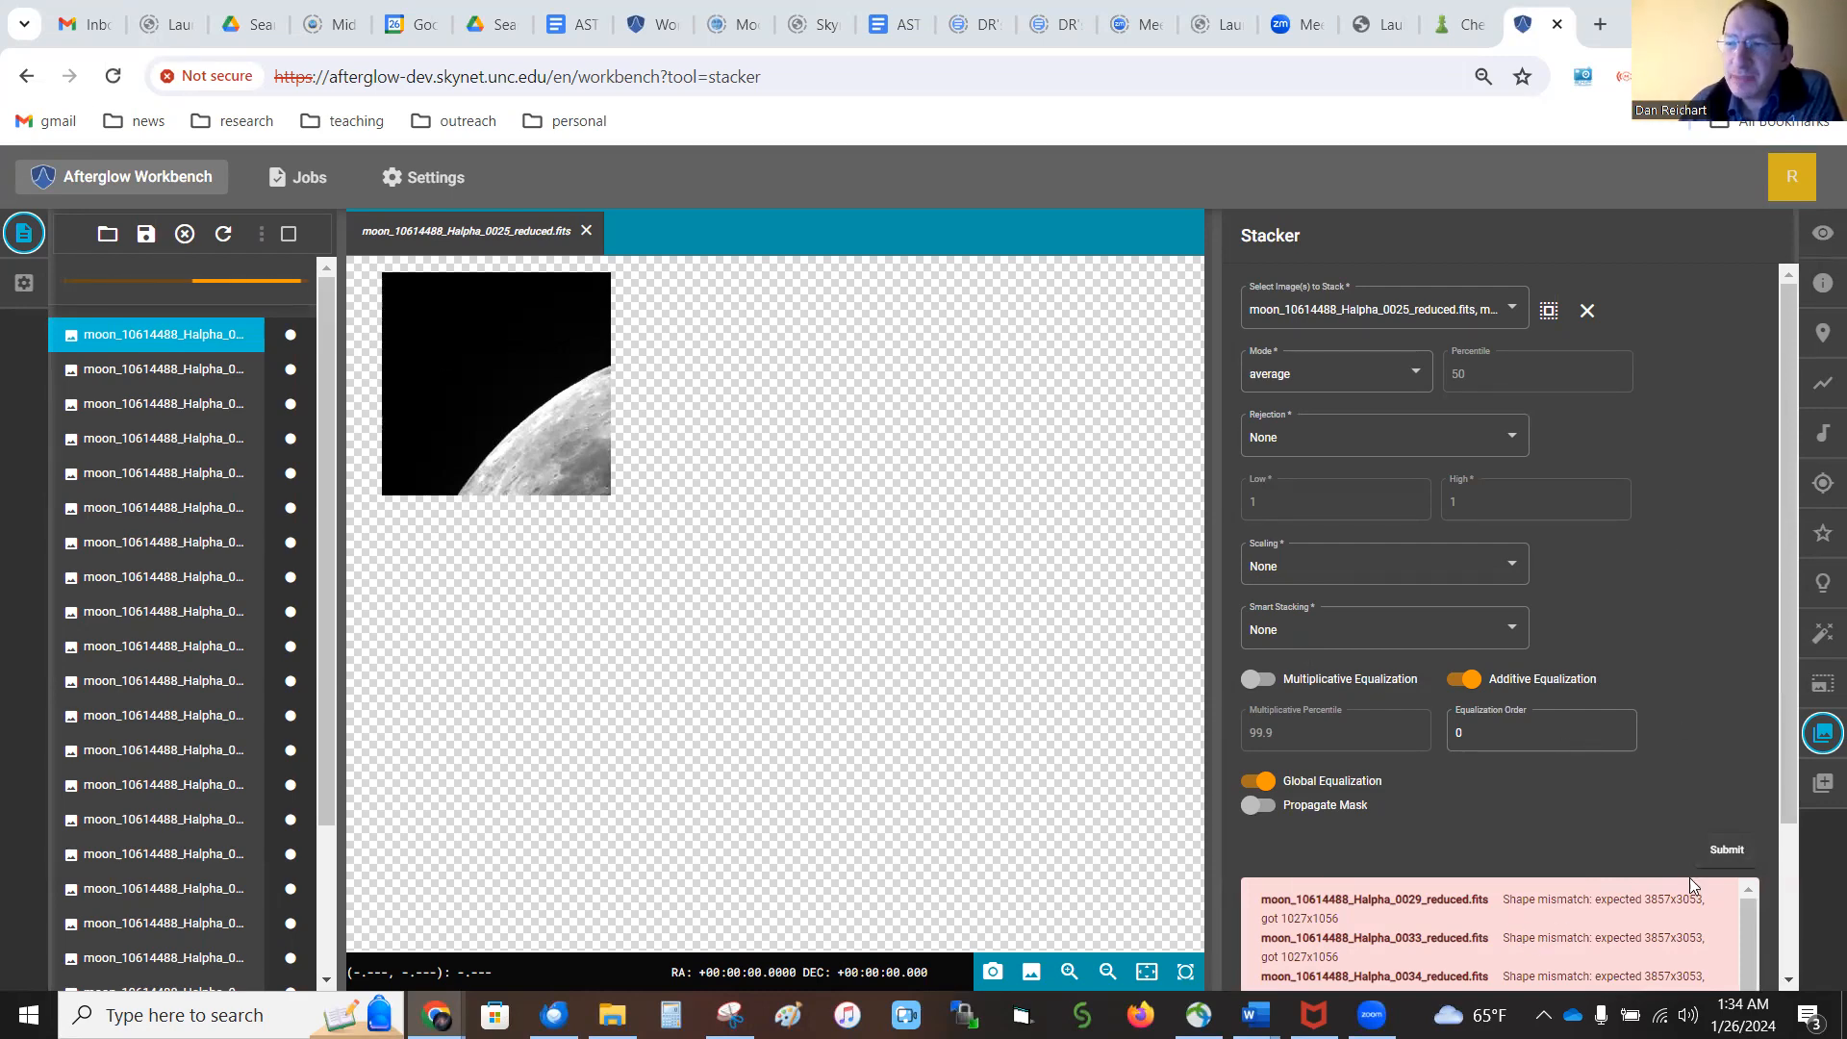
Examine the Stacker's shape mismatch errors and check which Halpha images are chosen for stacking
scroll(1791, 798, down, 2)
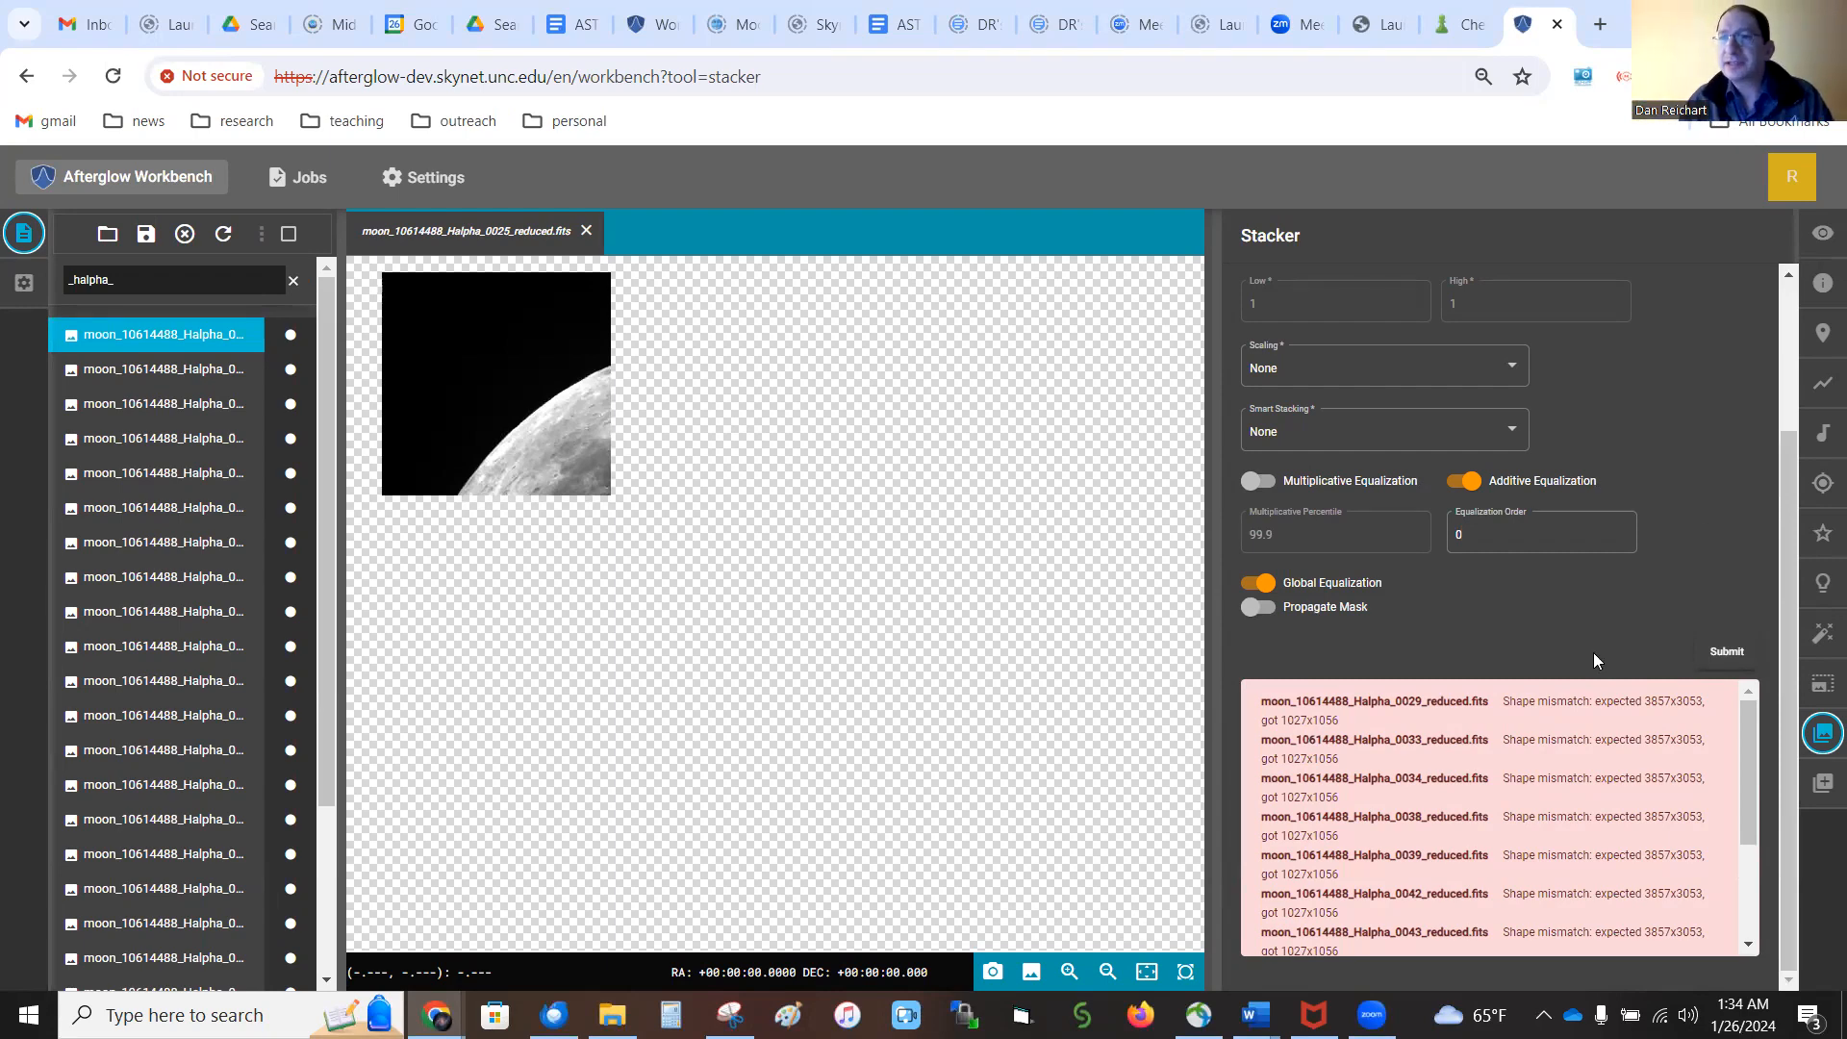
scroll(1738, 544, up, 2)
click(1433, 312)
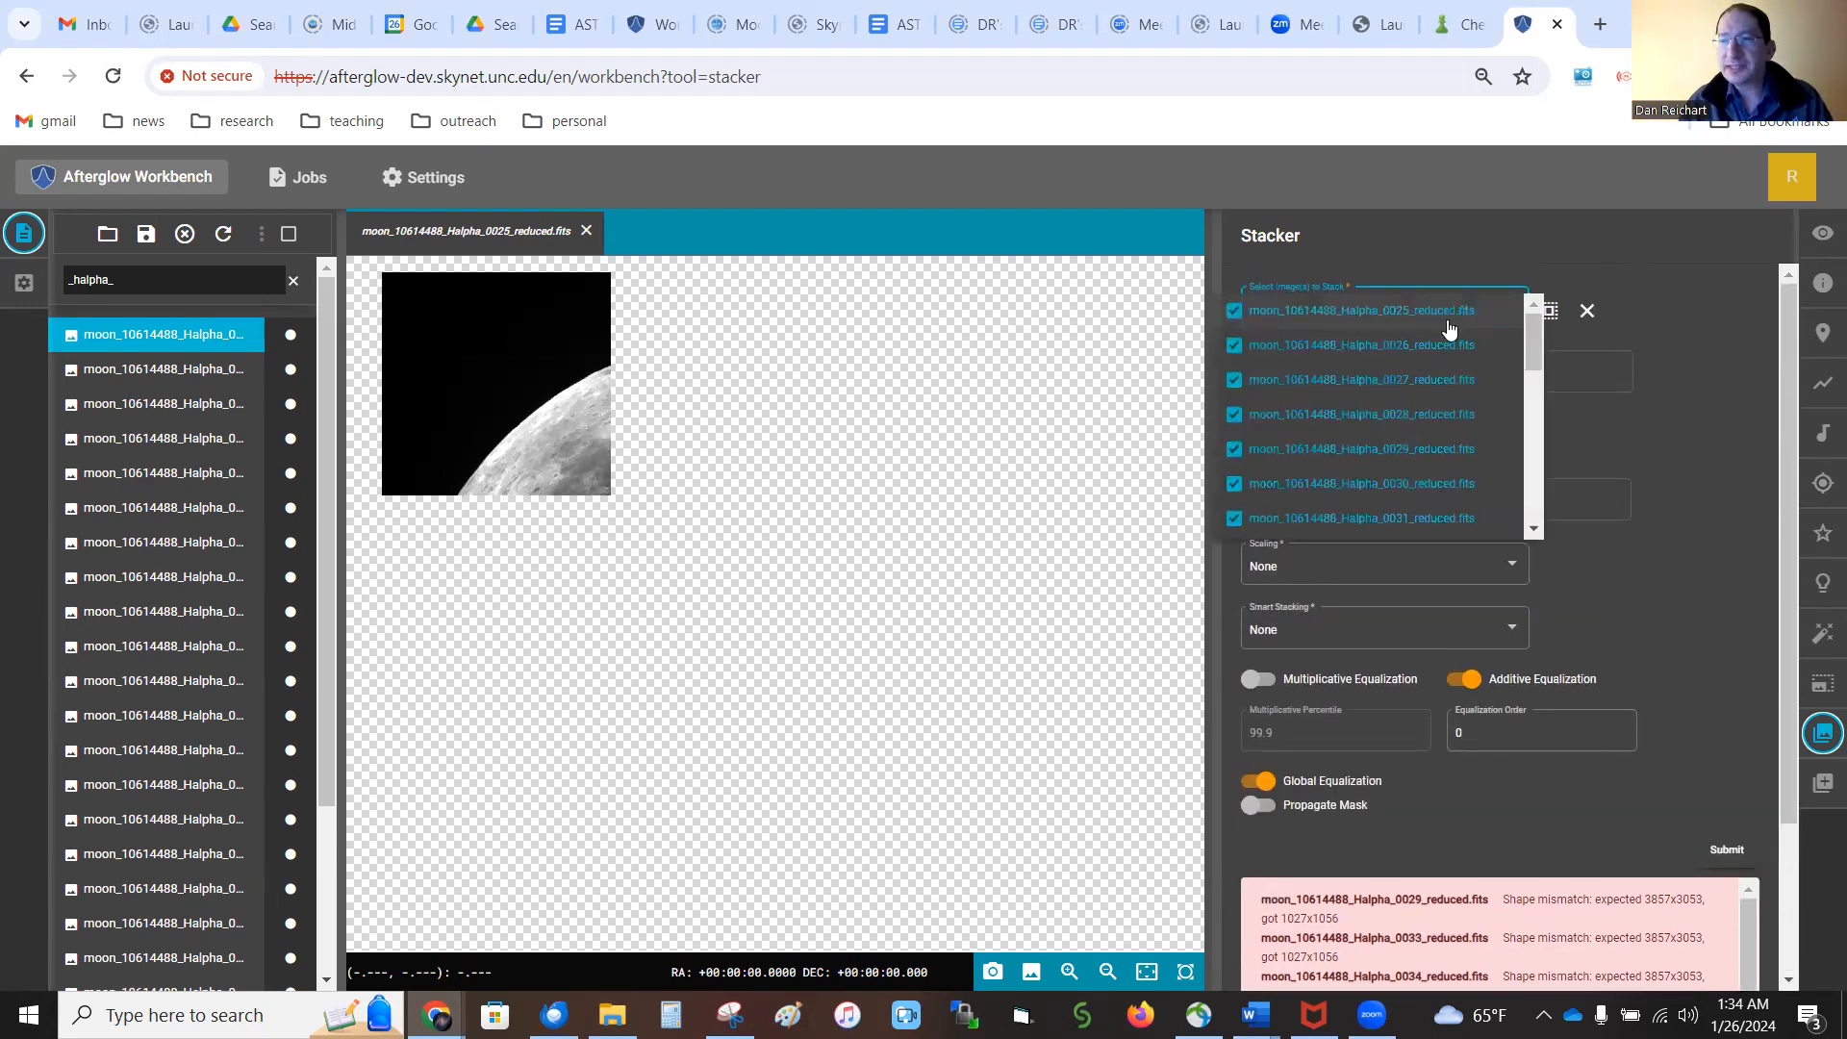
click(1708, 565)
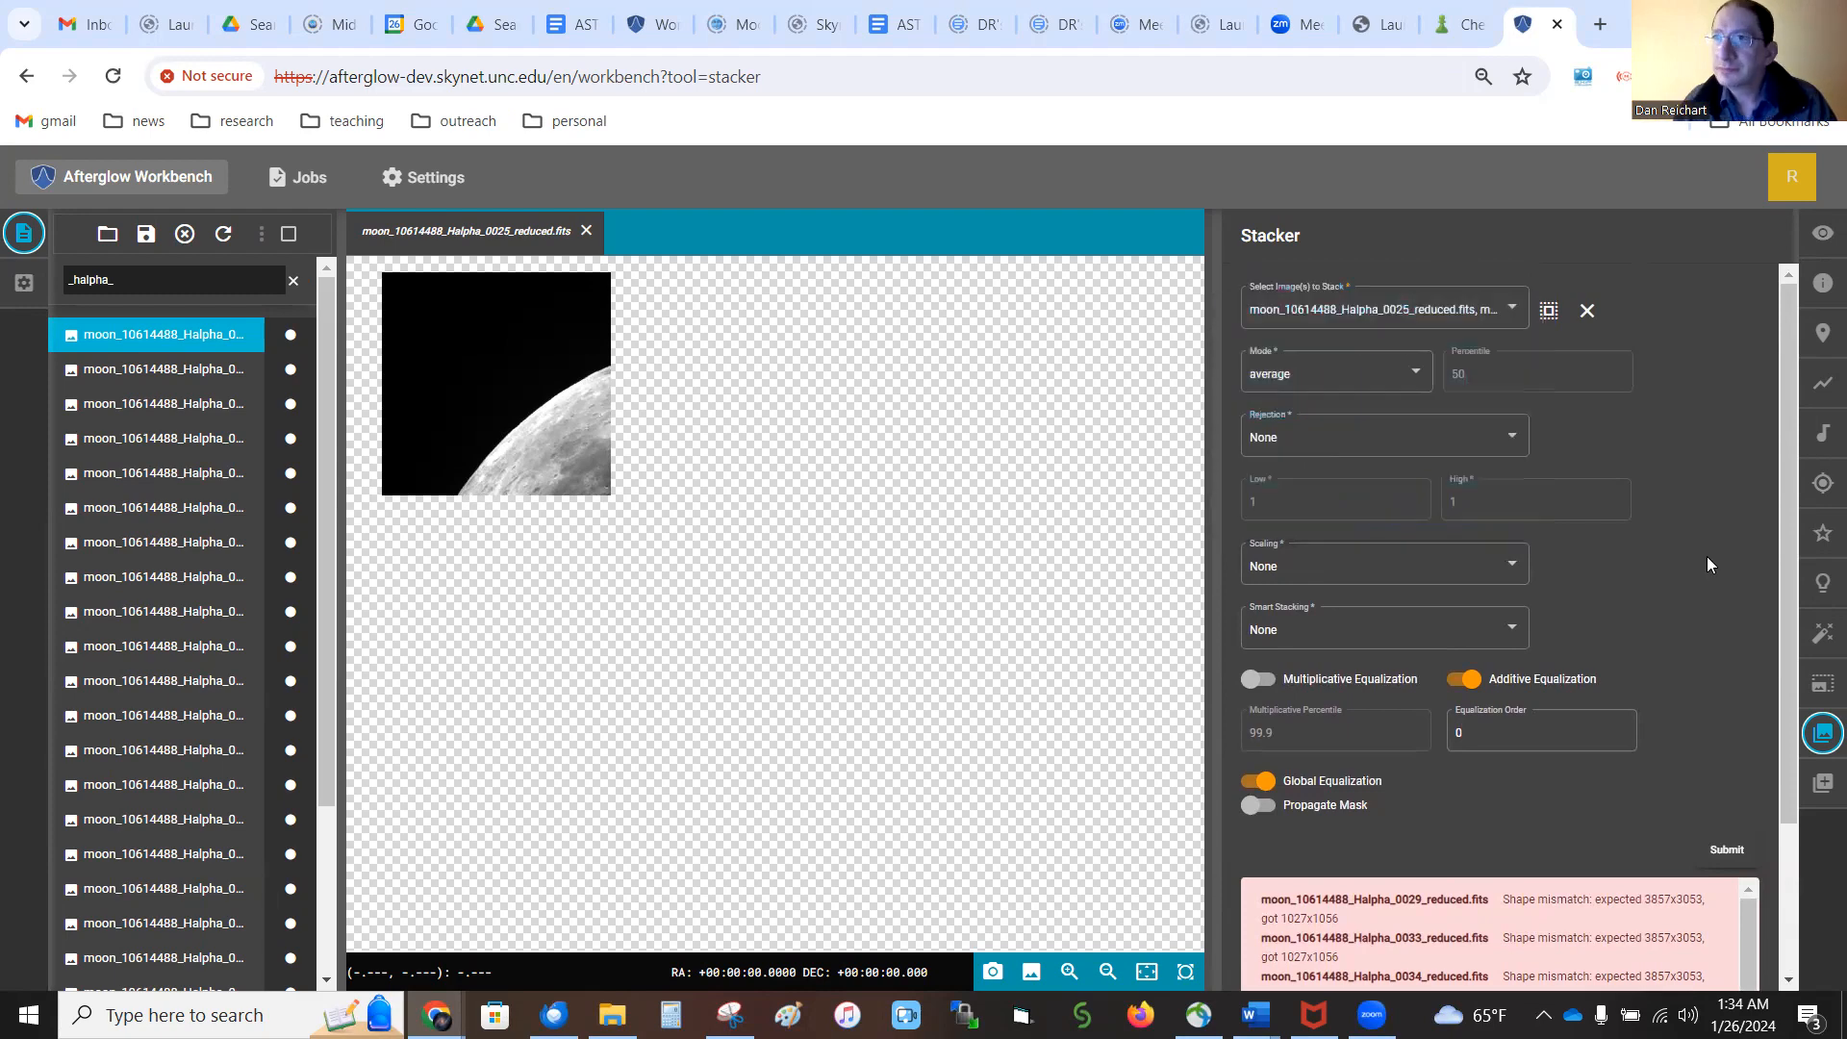
scroll(1708, 565, down, 2)
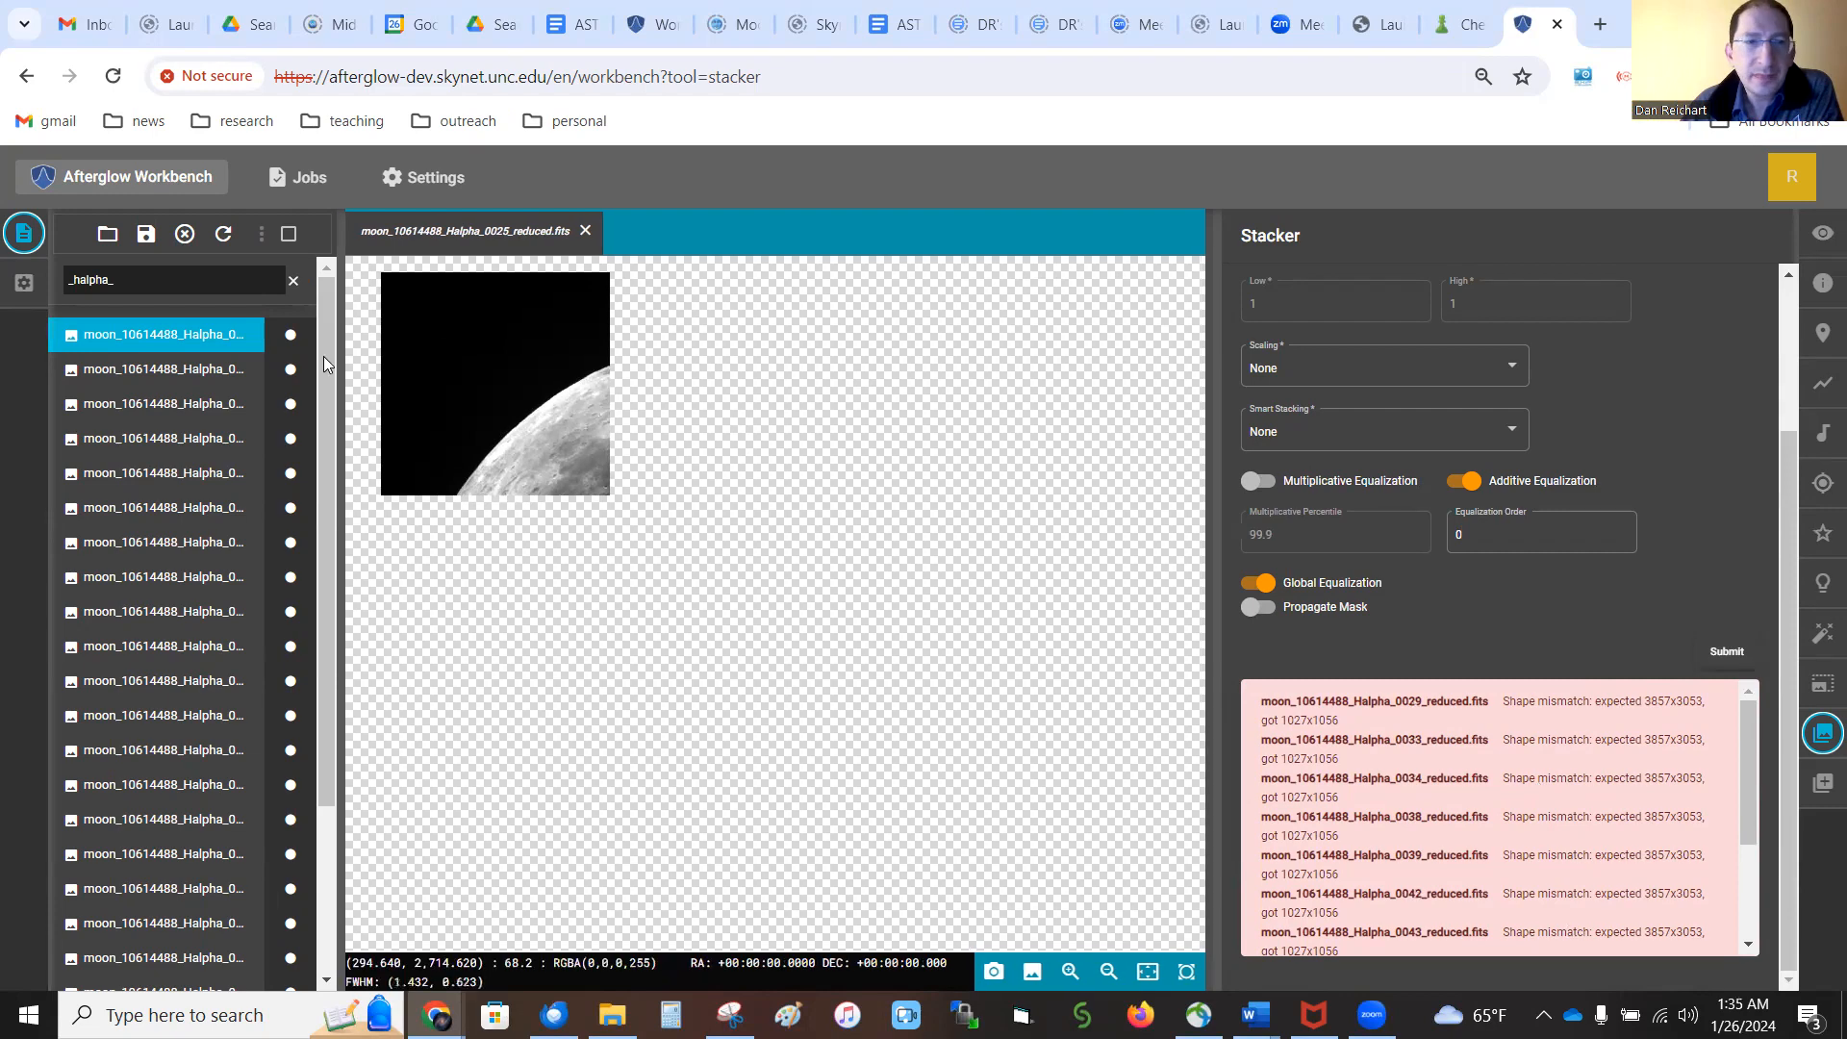
Filter the file list by "stack" and display the stacked Halpha image
drag(119, 279, 55, 279)
text(stack)
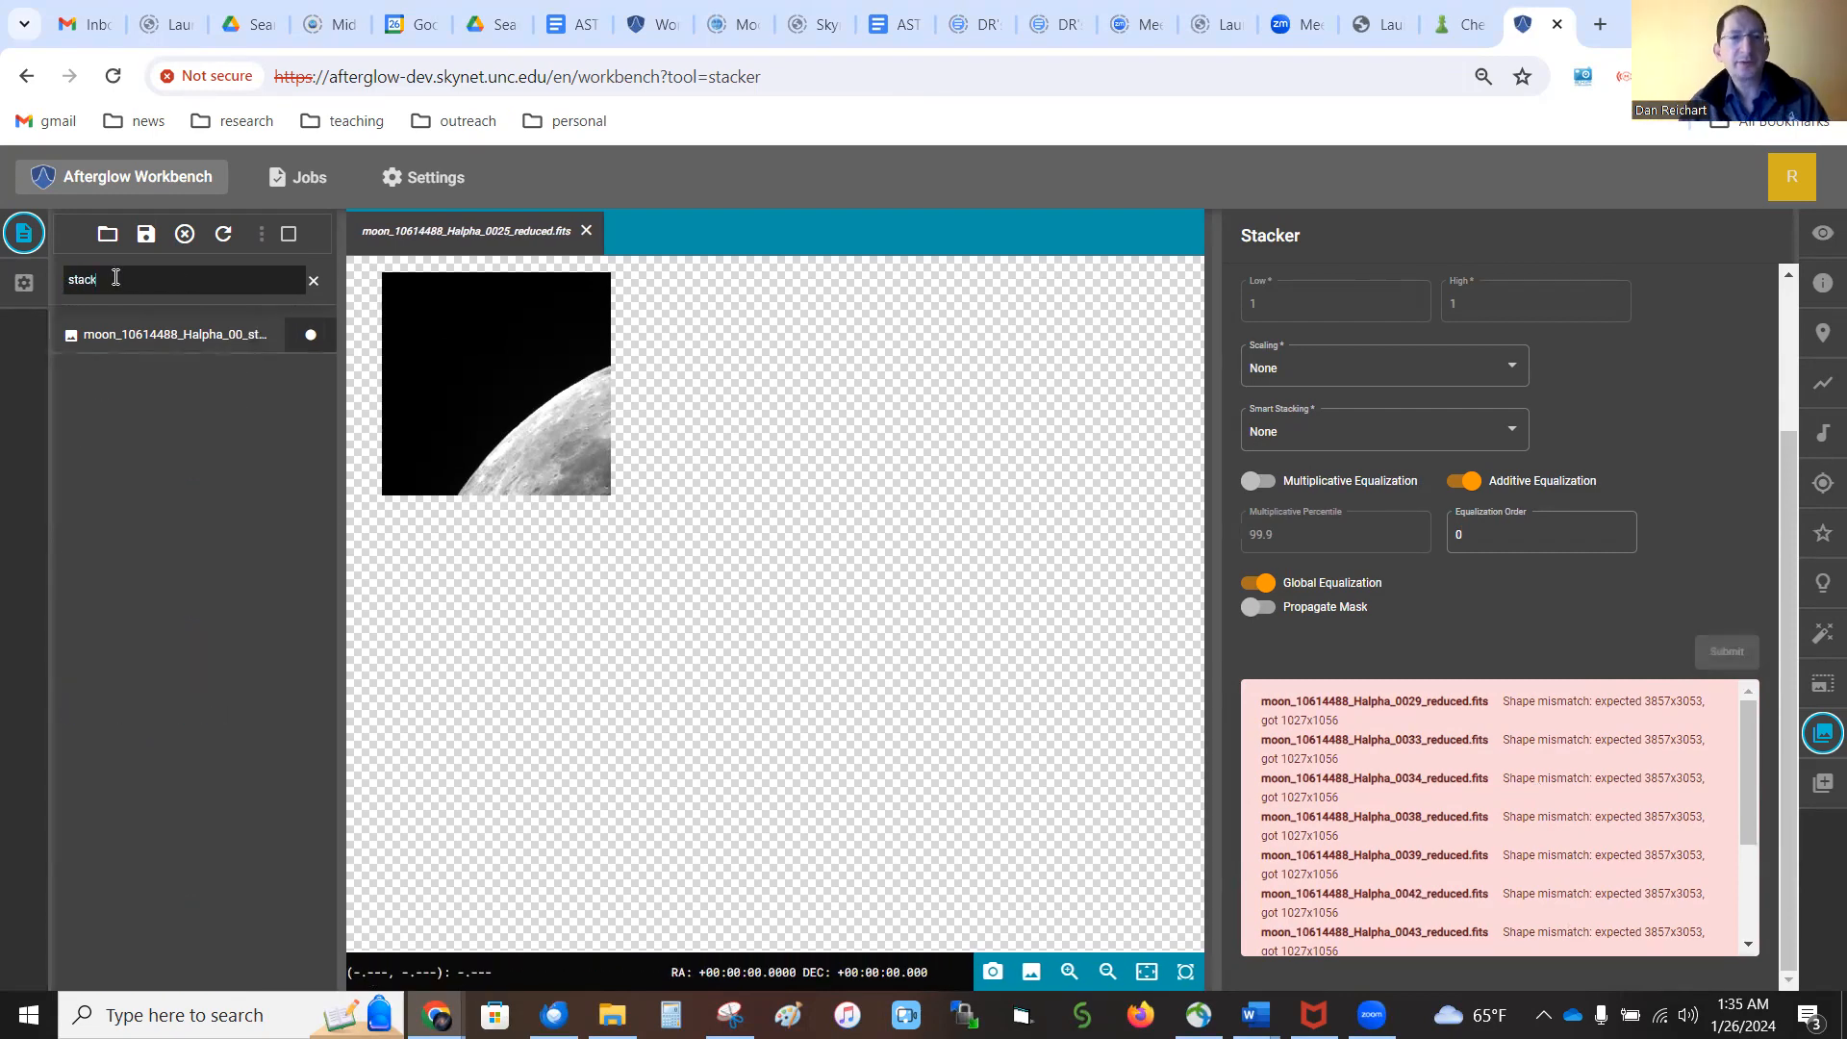
click(137, 336)
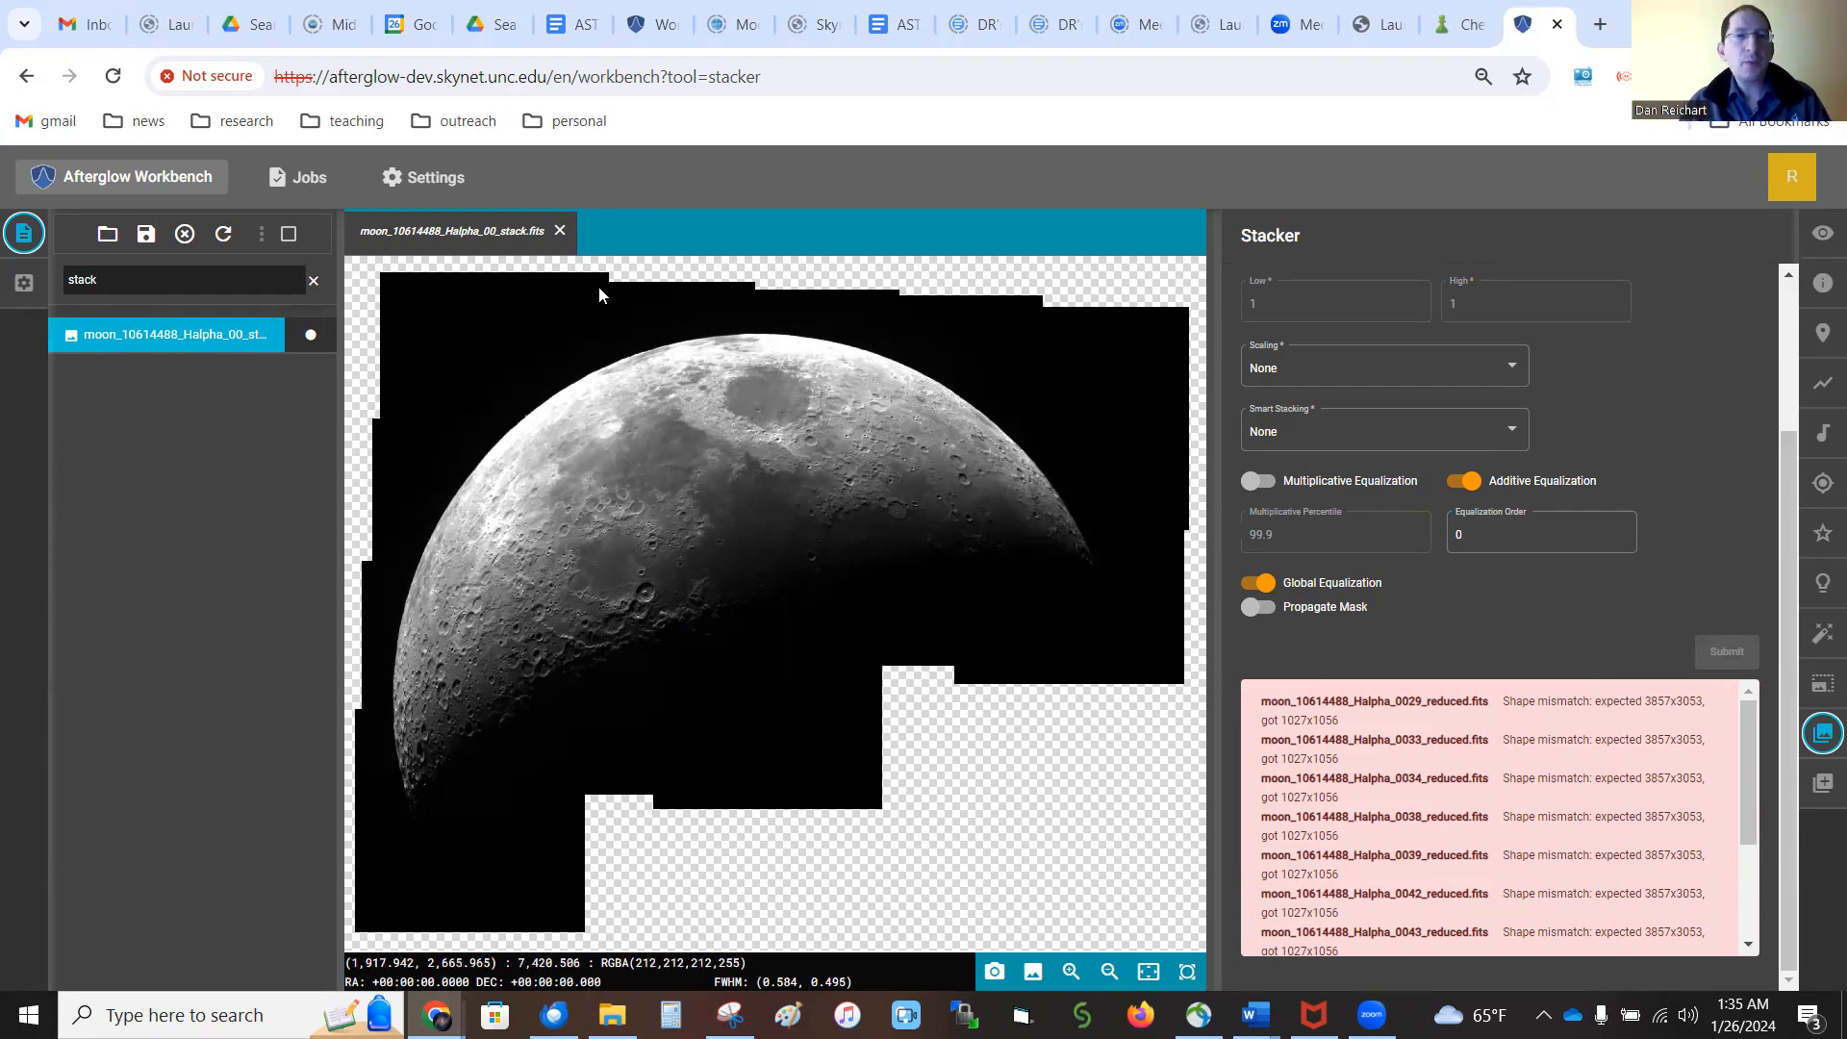
Filter the file list by "_OIII_" and choose all the filtered images for stacking
click(314, 281)
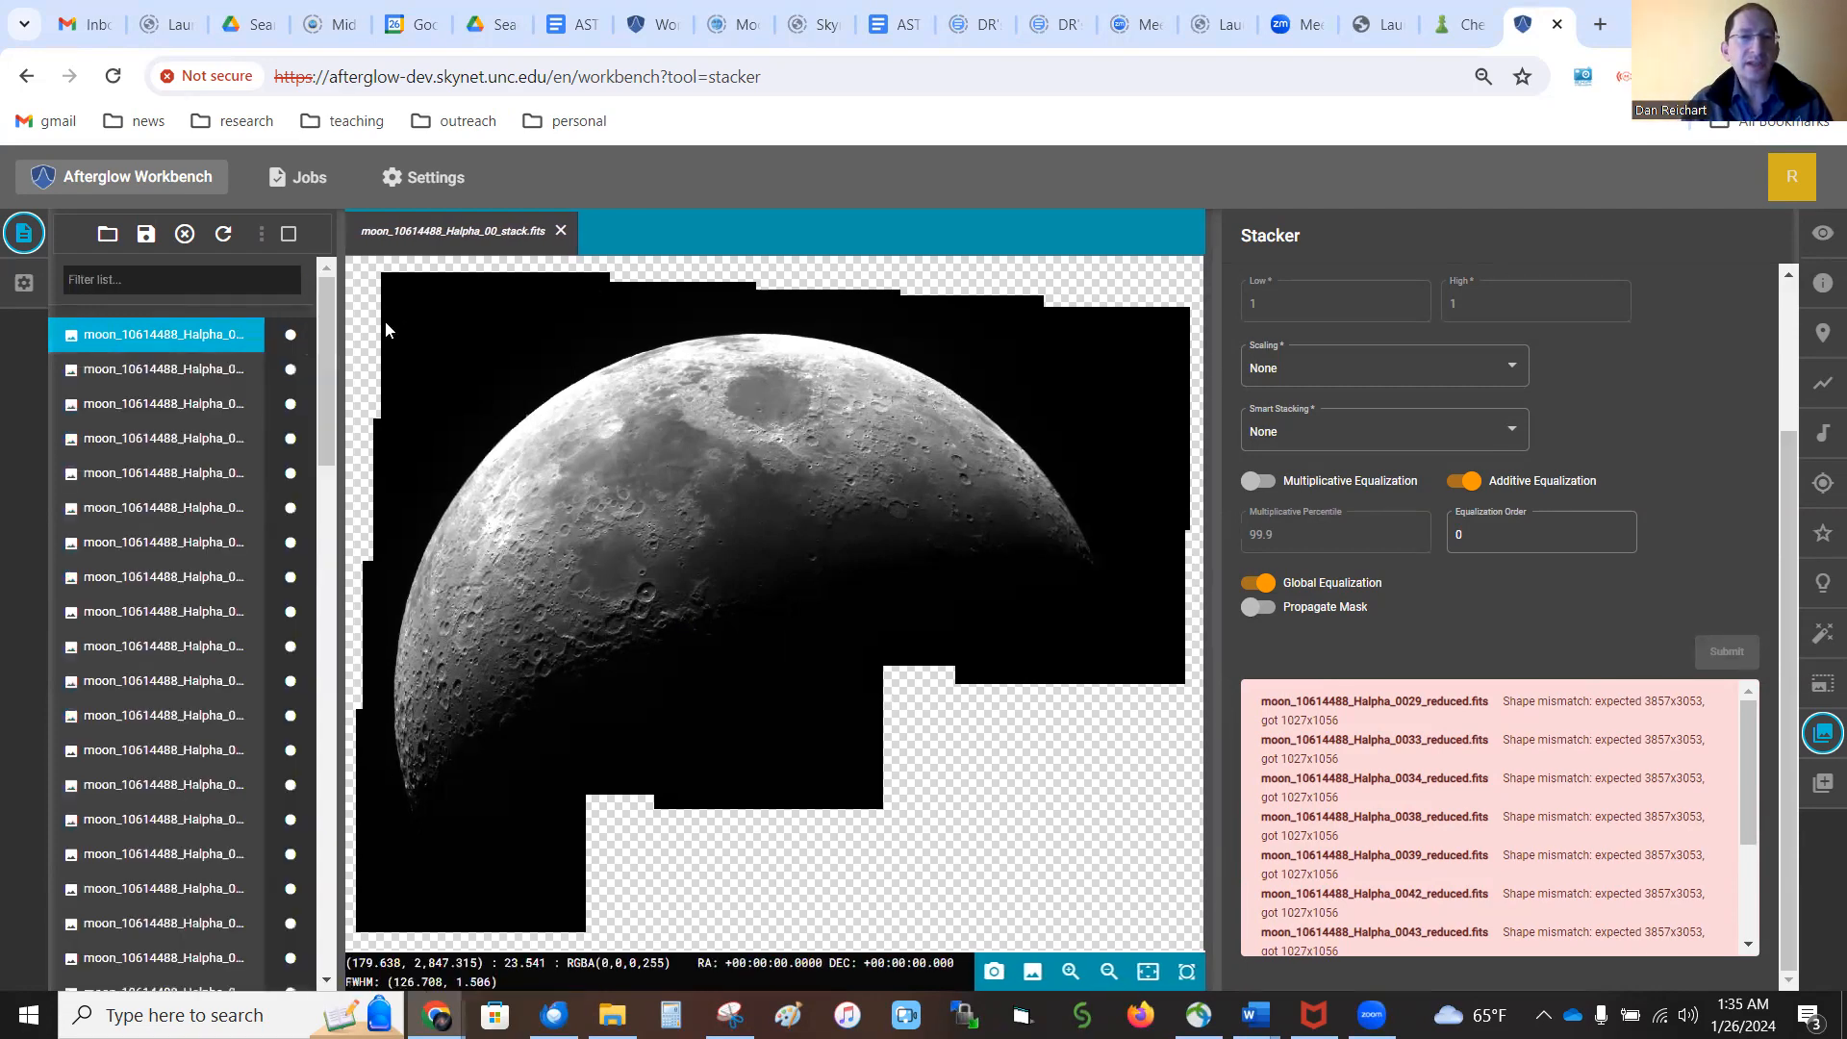
click(256, 282)
text(_)
text(0)
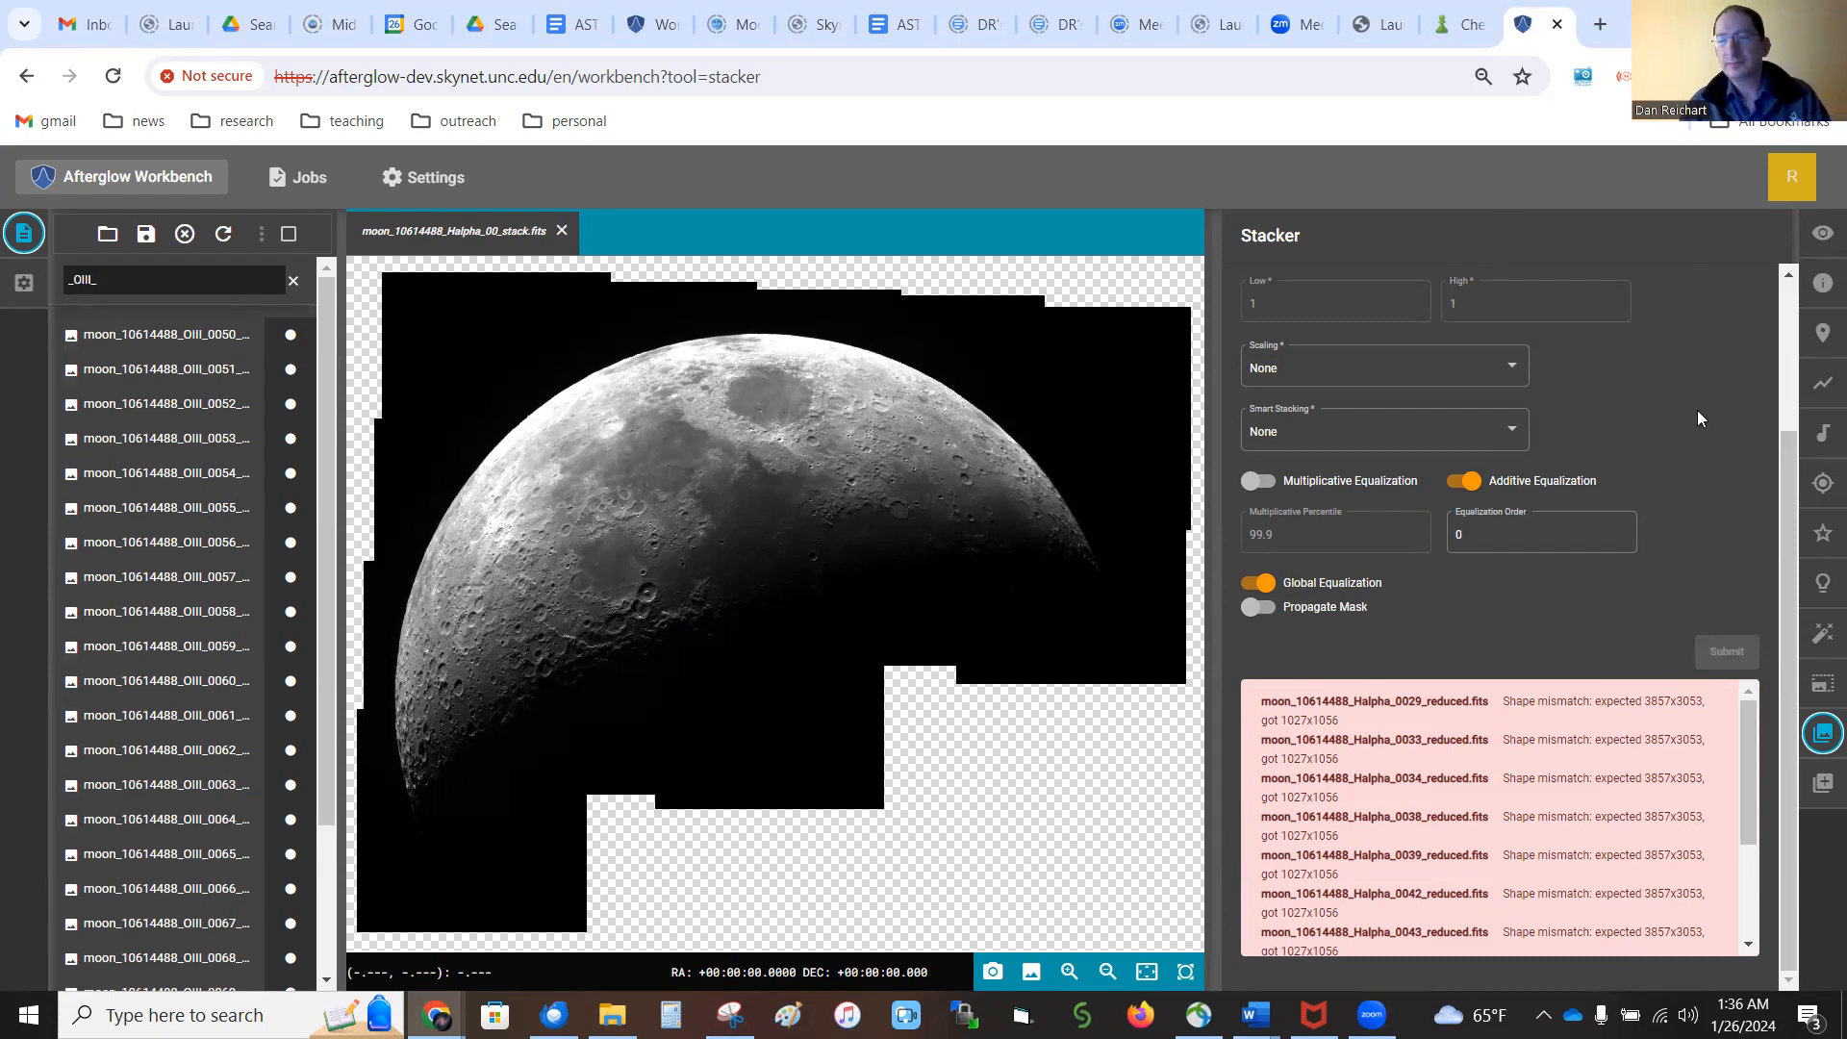
scroll(1697, 410, up, 2)
click(1547, 311)
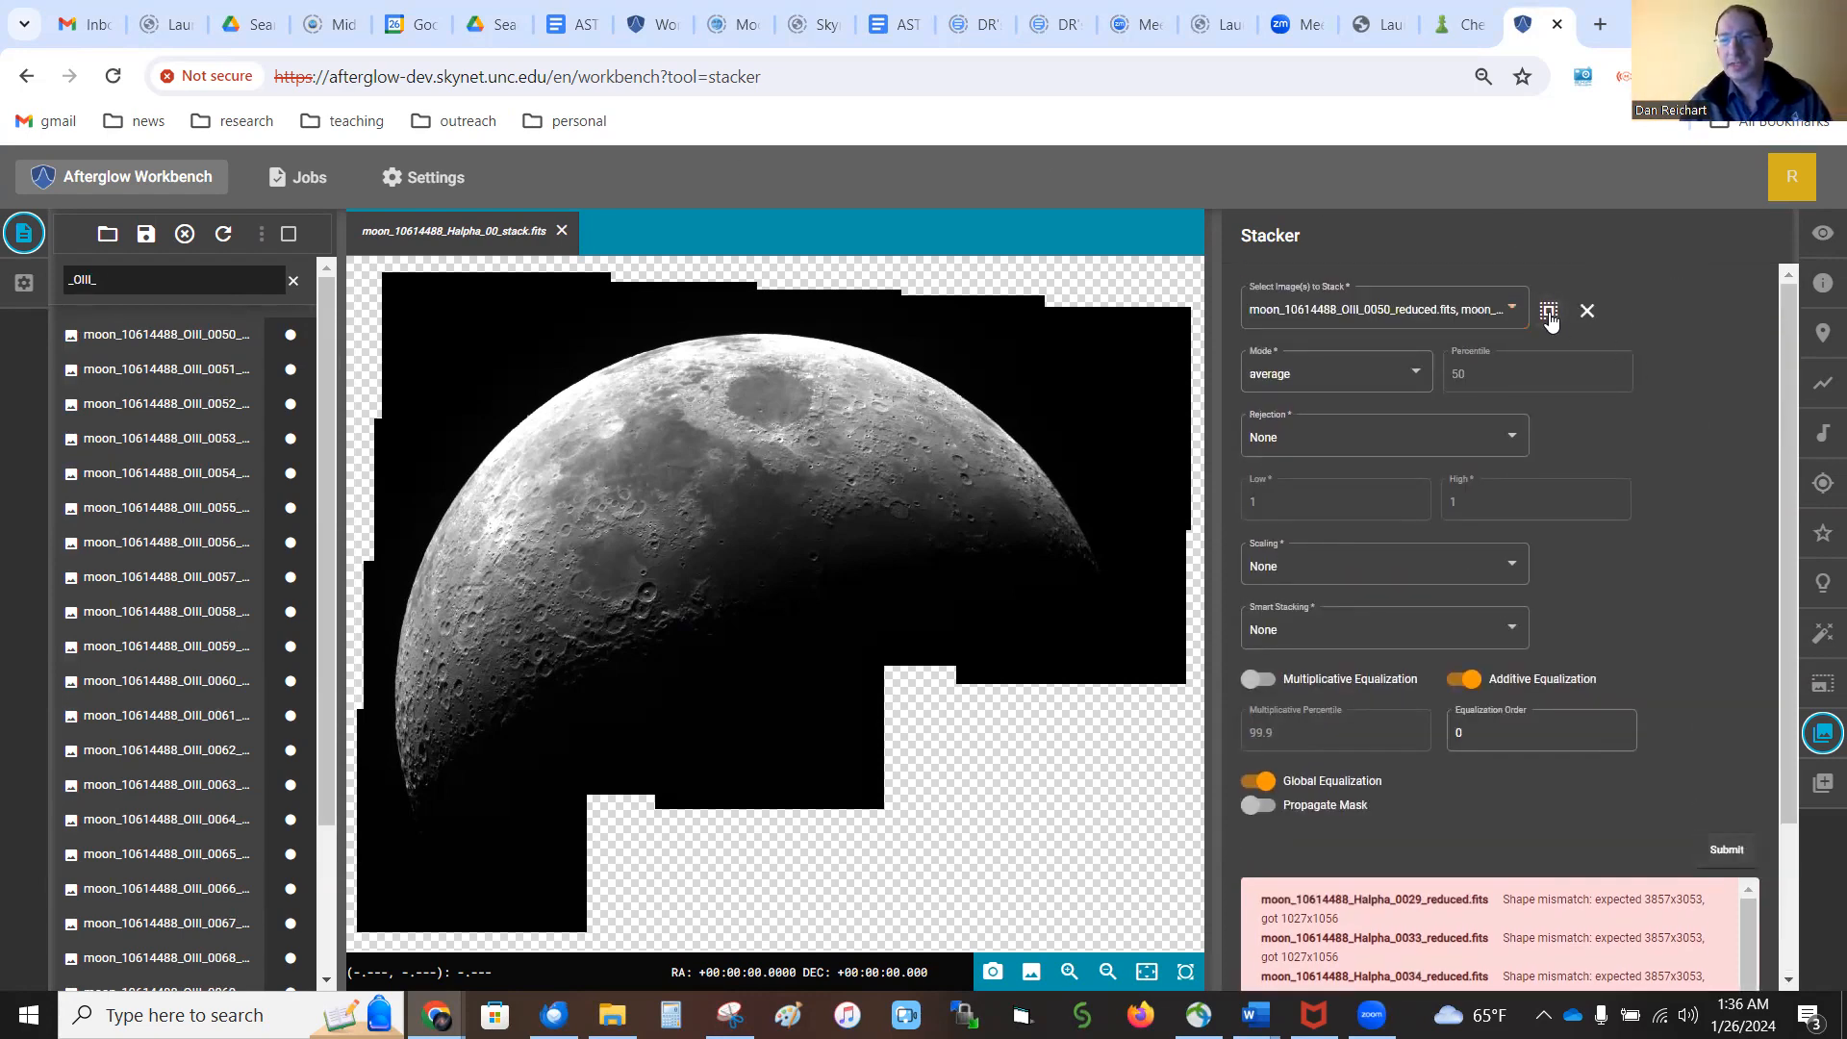
Check the list of chosen OIII images and stack them with the current Stacker settings
click(1518, 318)
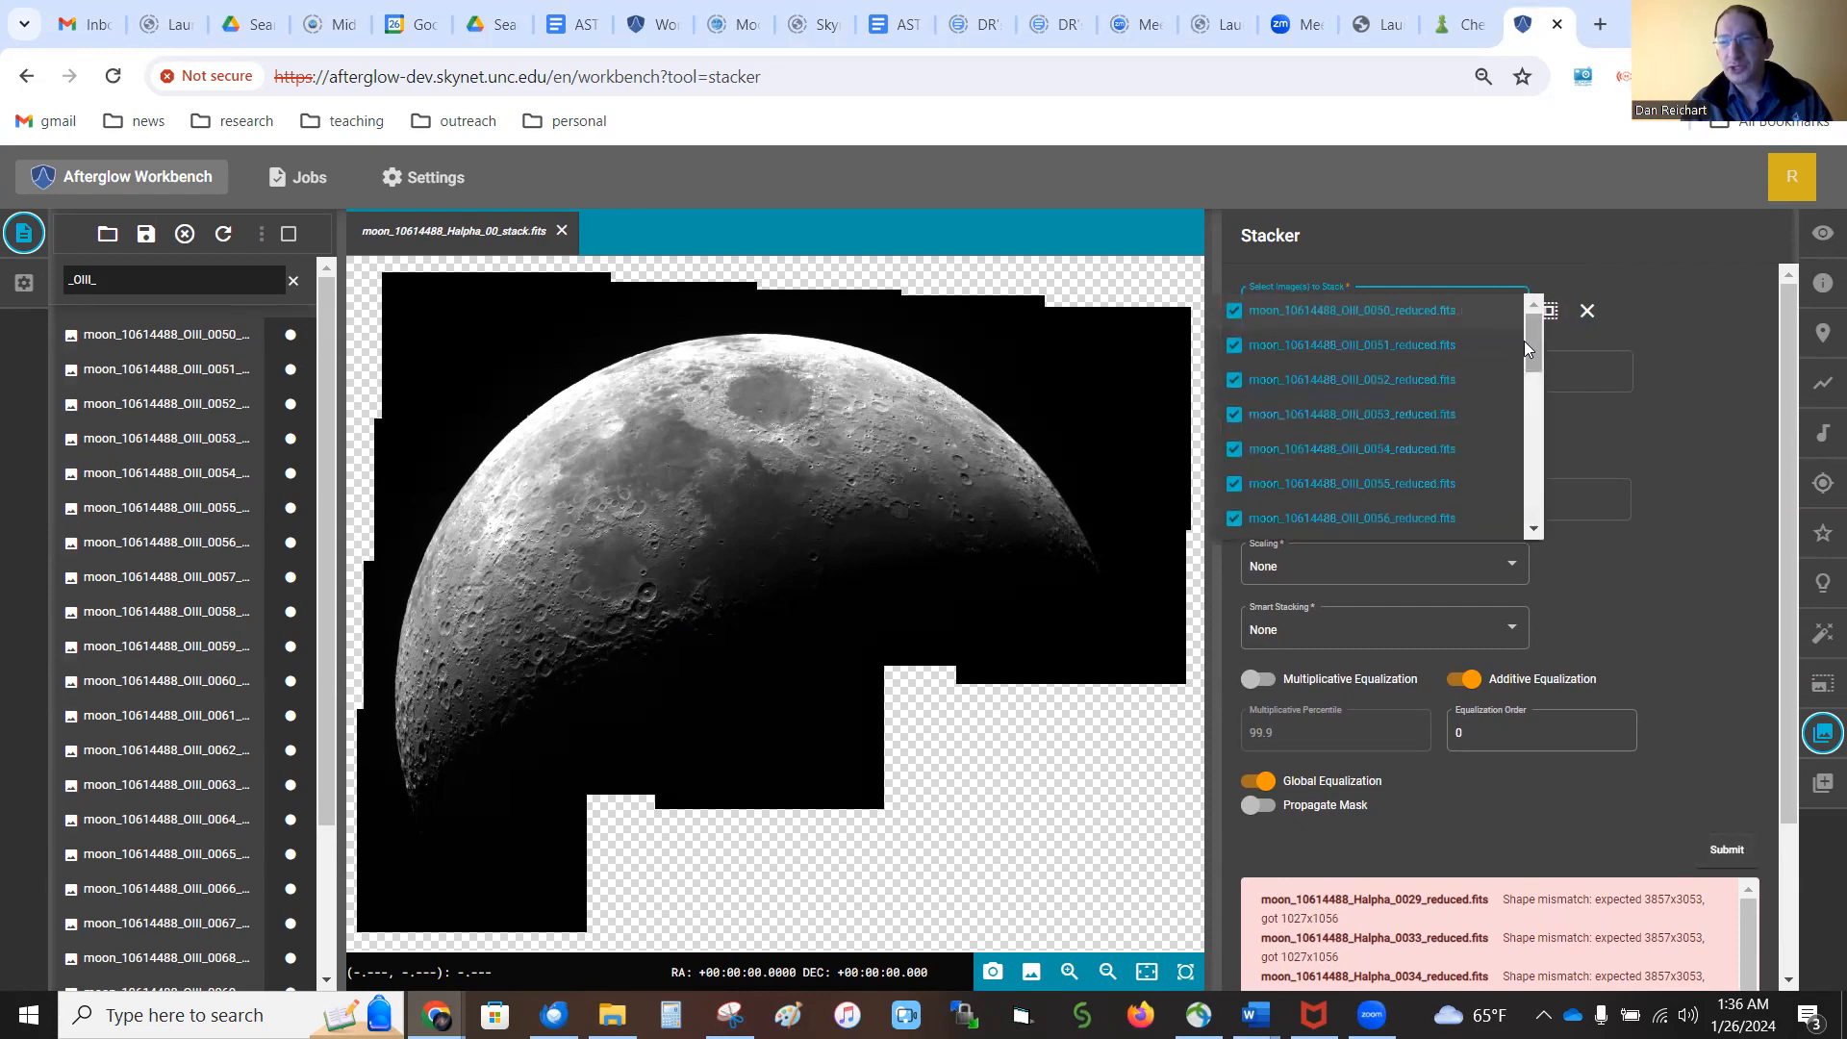
drag(1537, 344, 1544, 304)
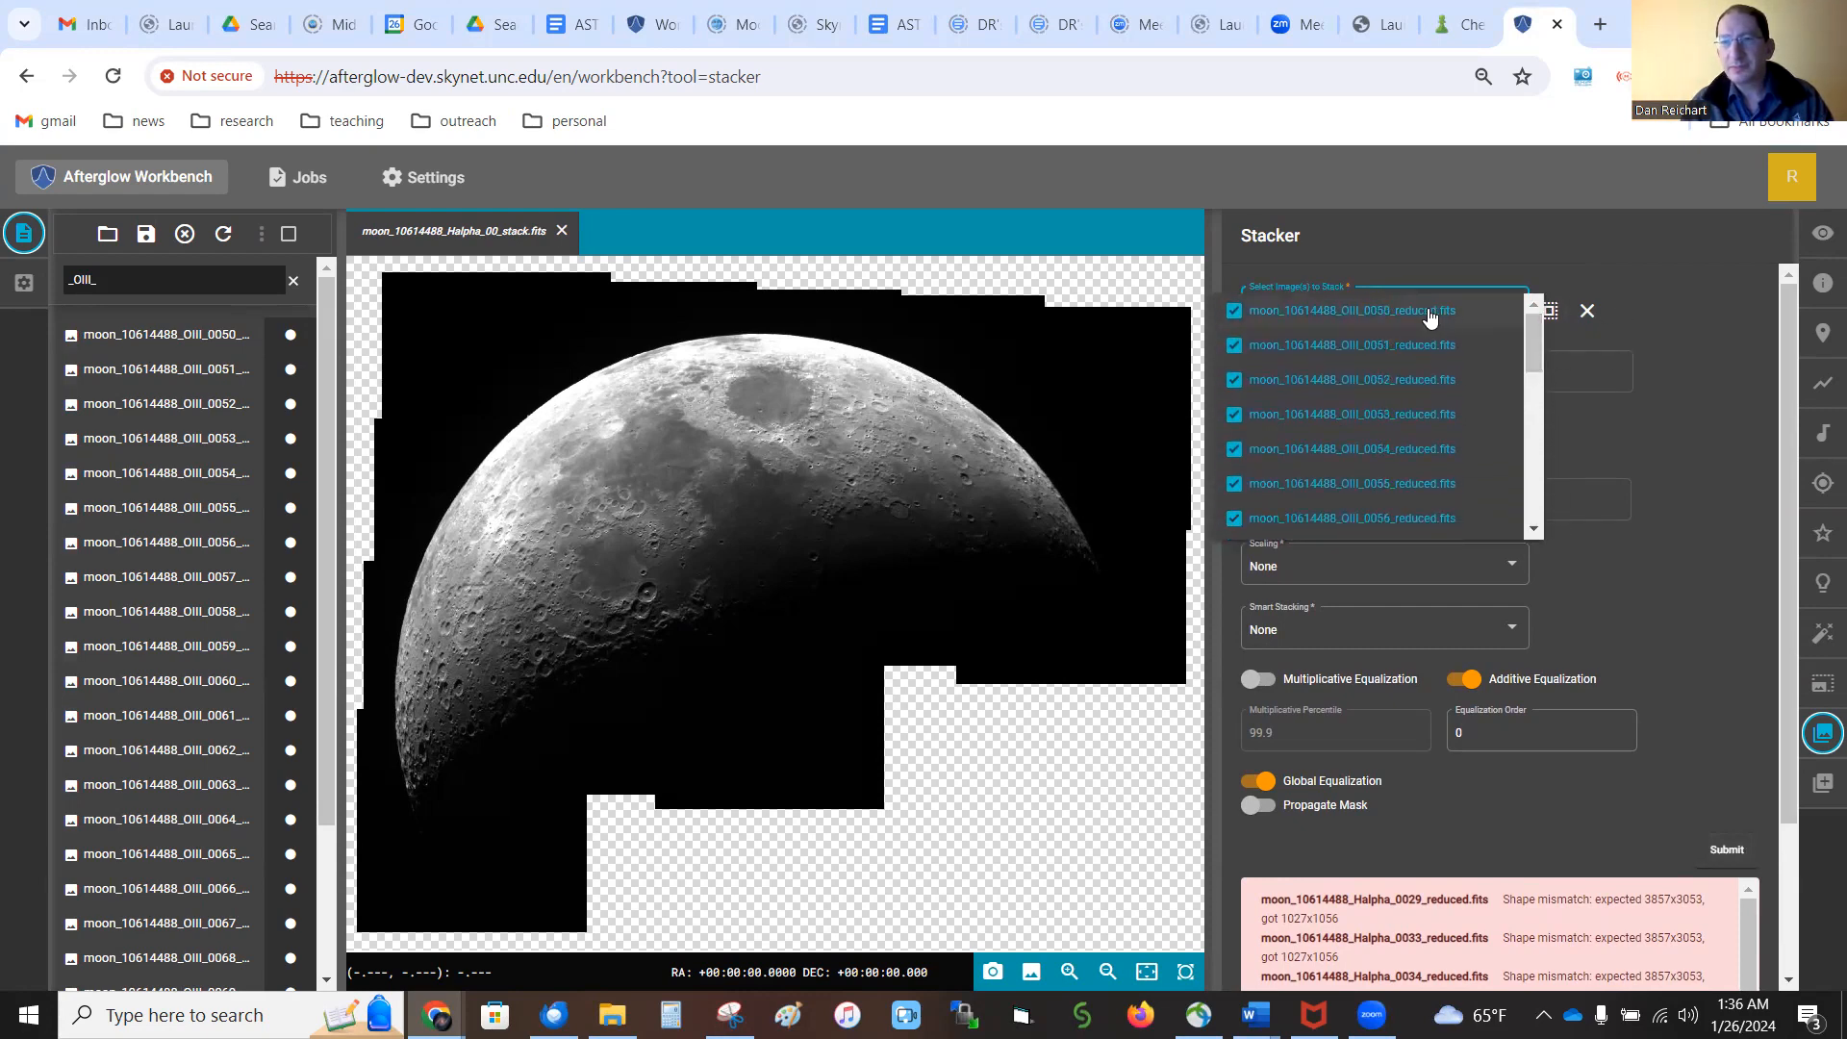
click(1697, 344)
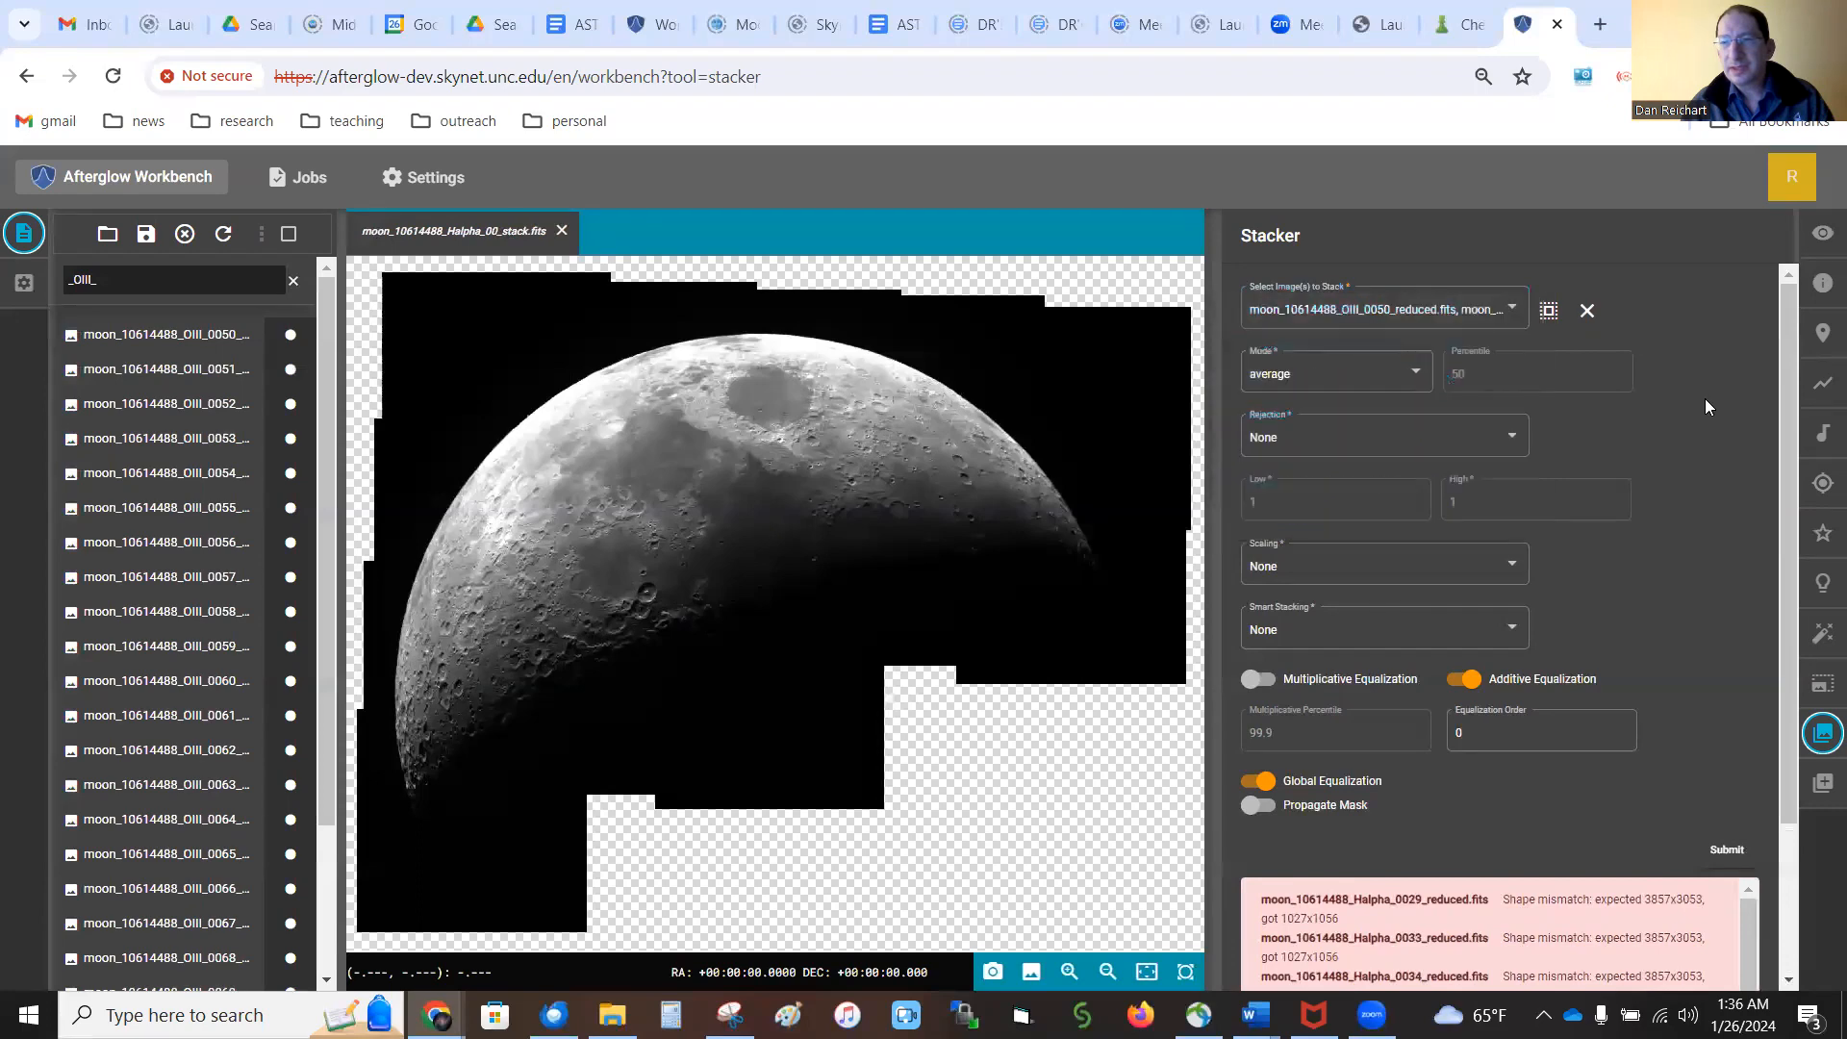
scroll(1704, 398, down, 2)
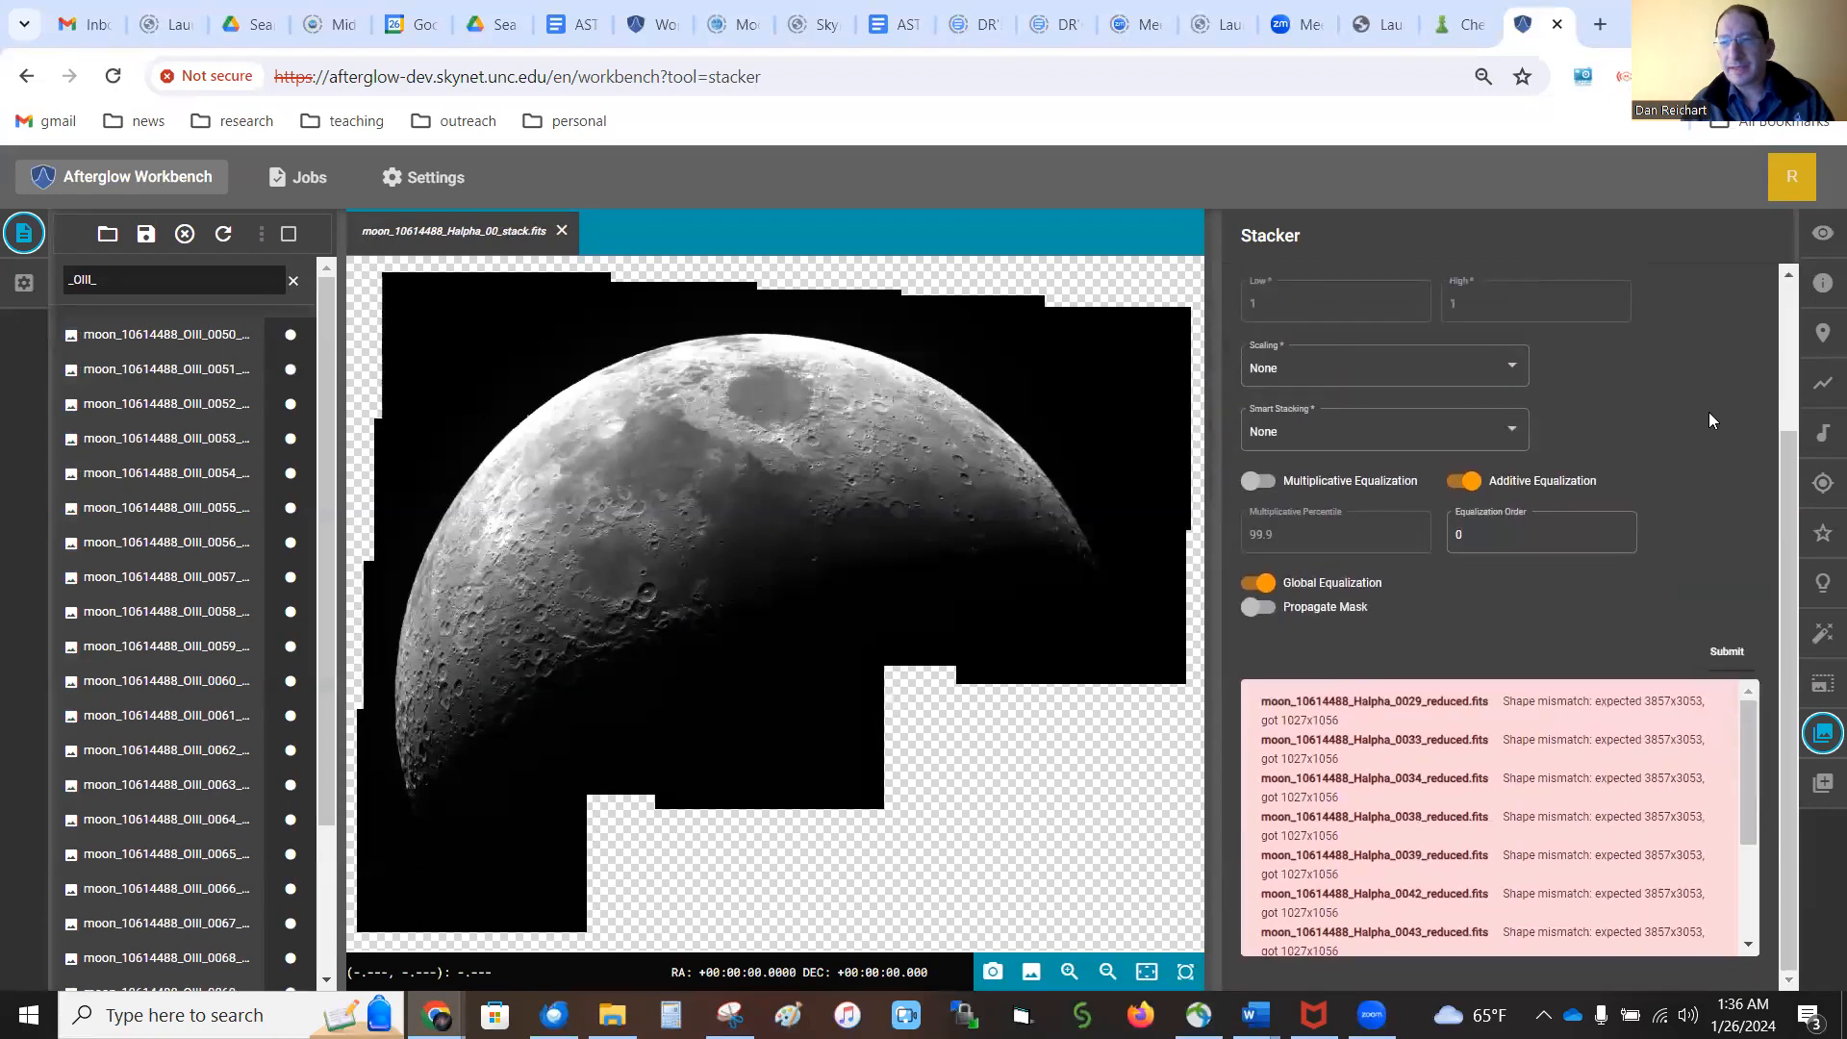
click(1722, 646)
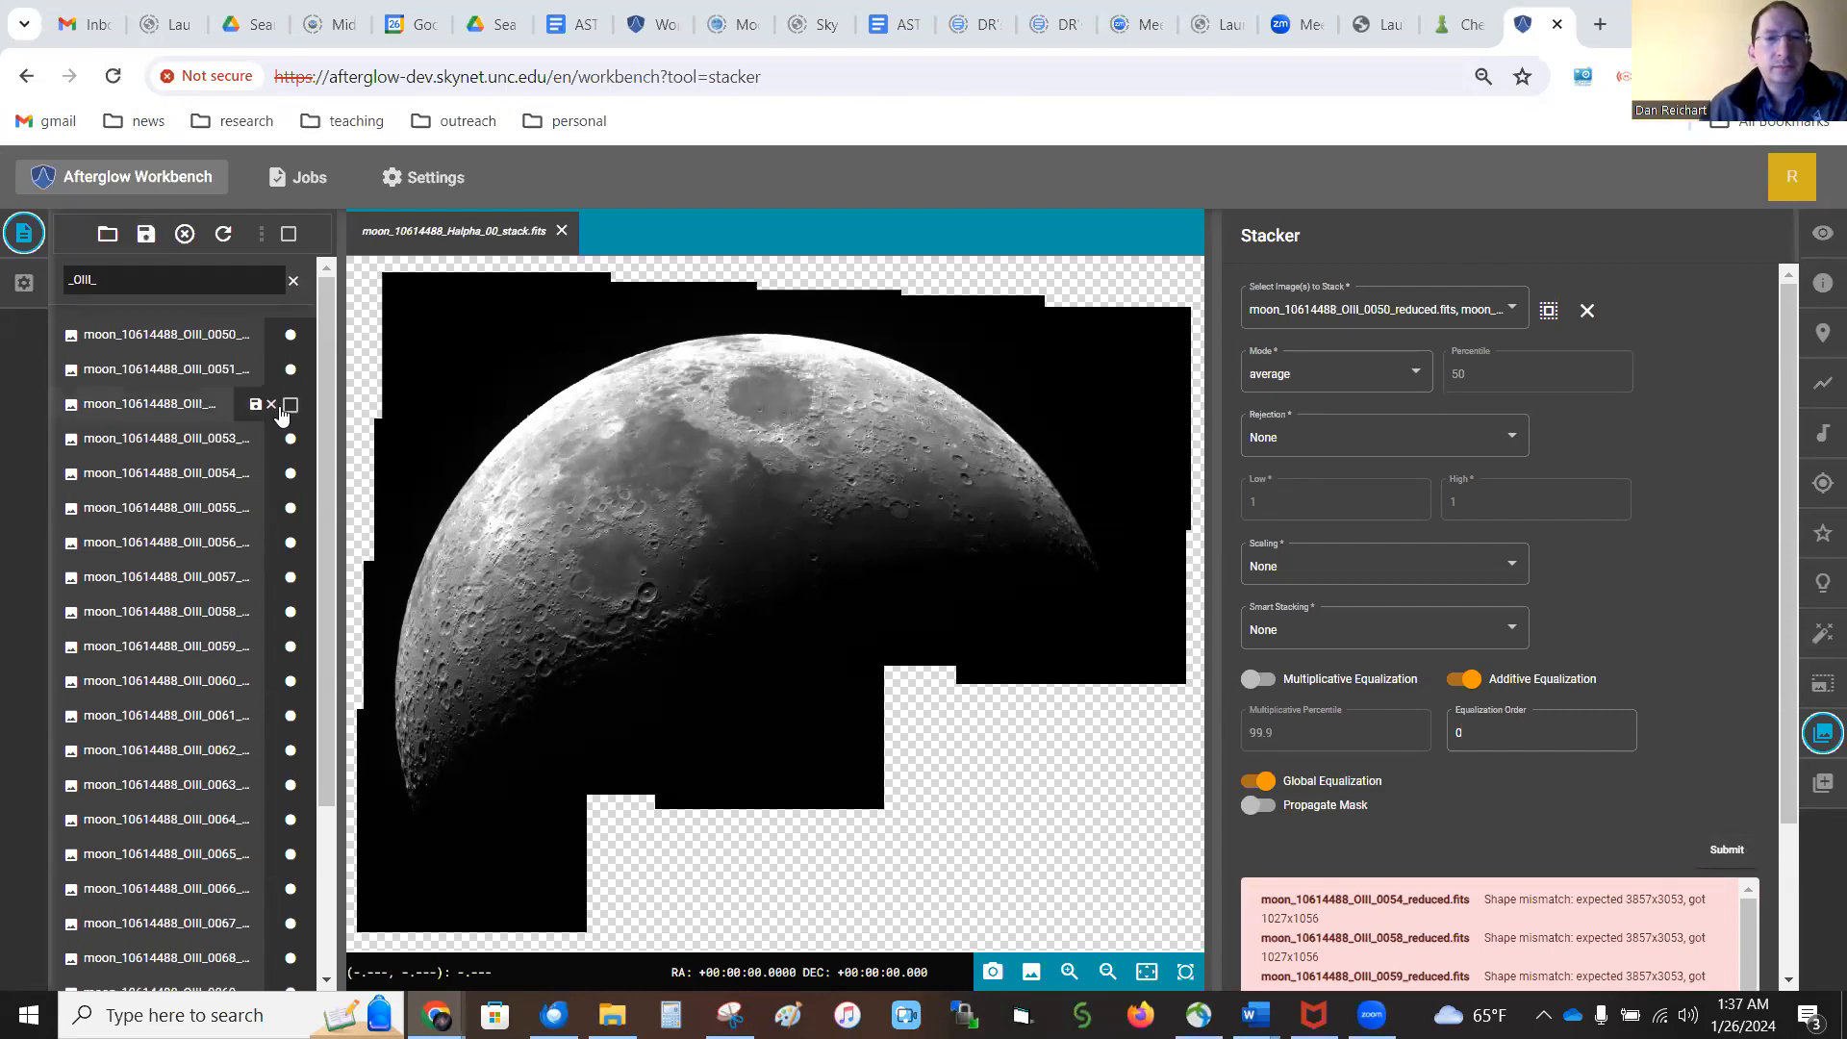
Filter the file list by "_U_" to list only the U images
key(BackSpace)
key(BackSpace)
key(BackSpace)
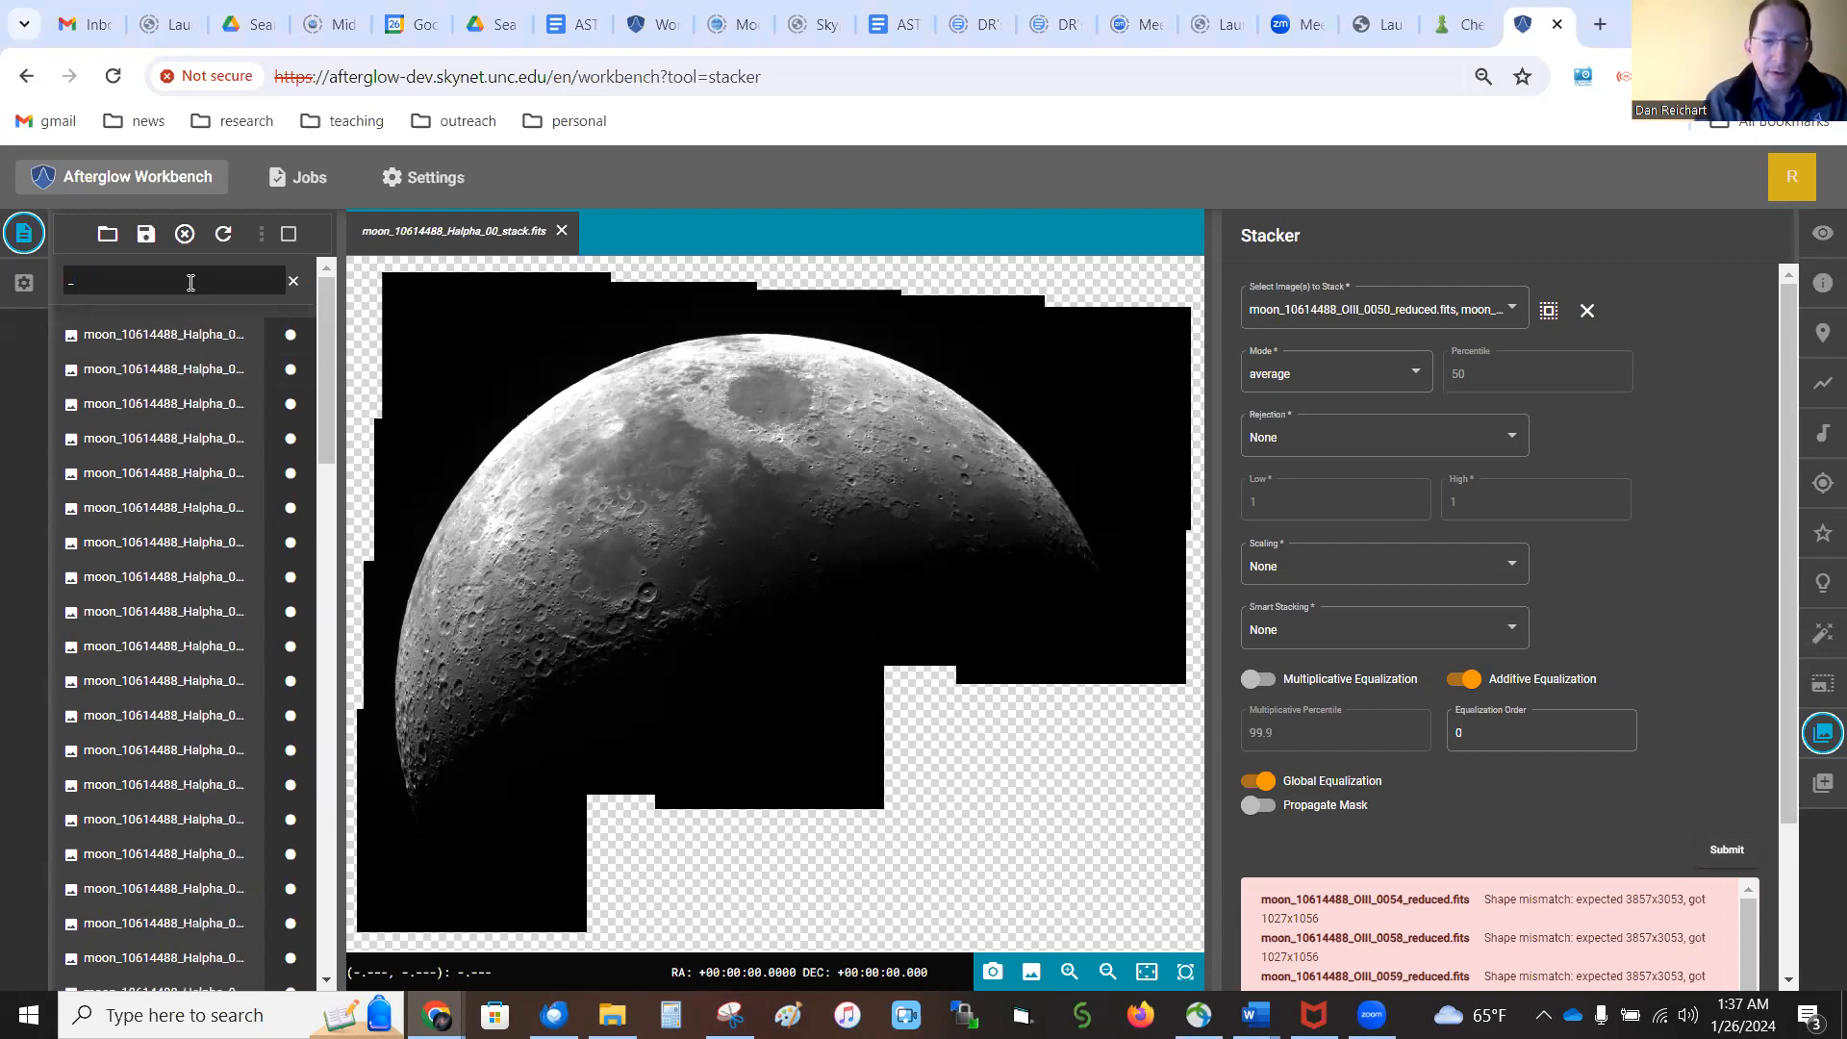
text(U_)
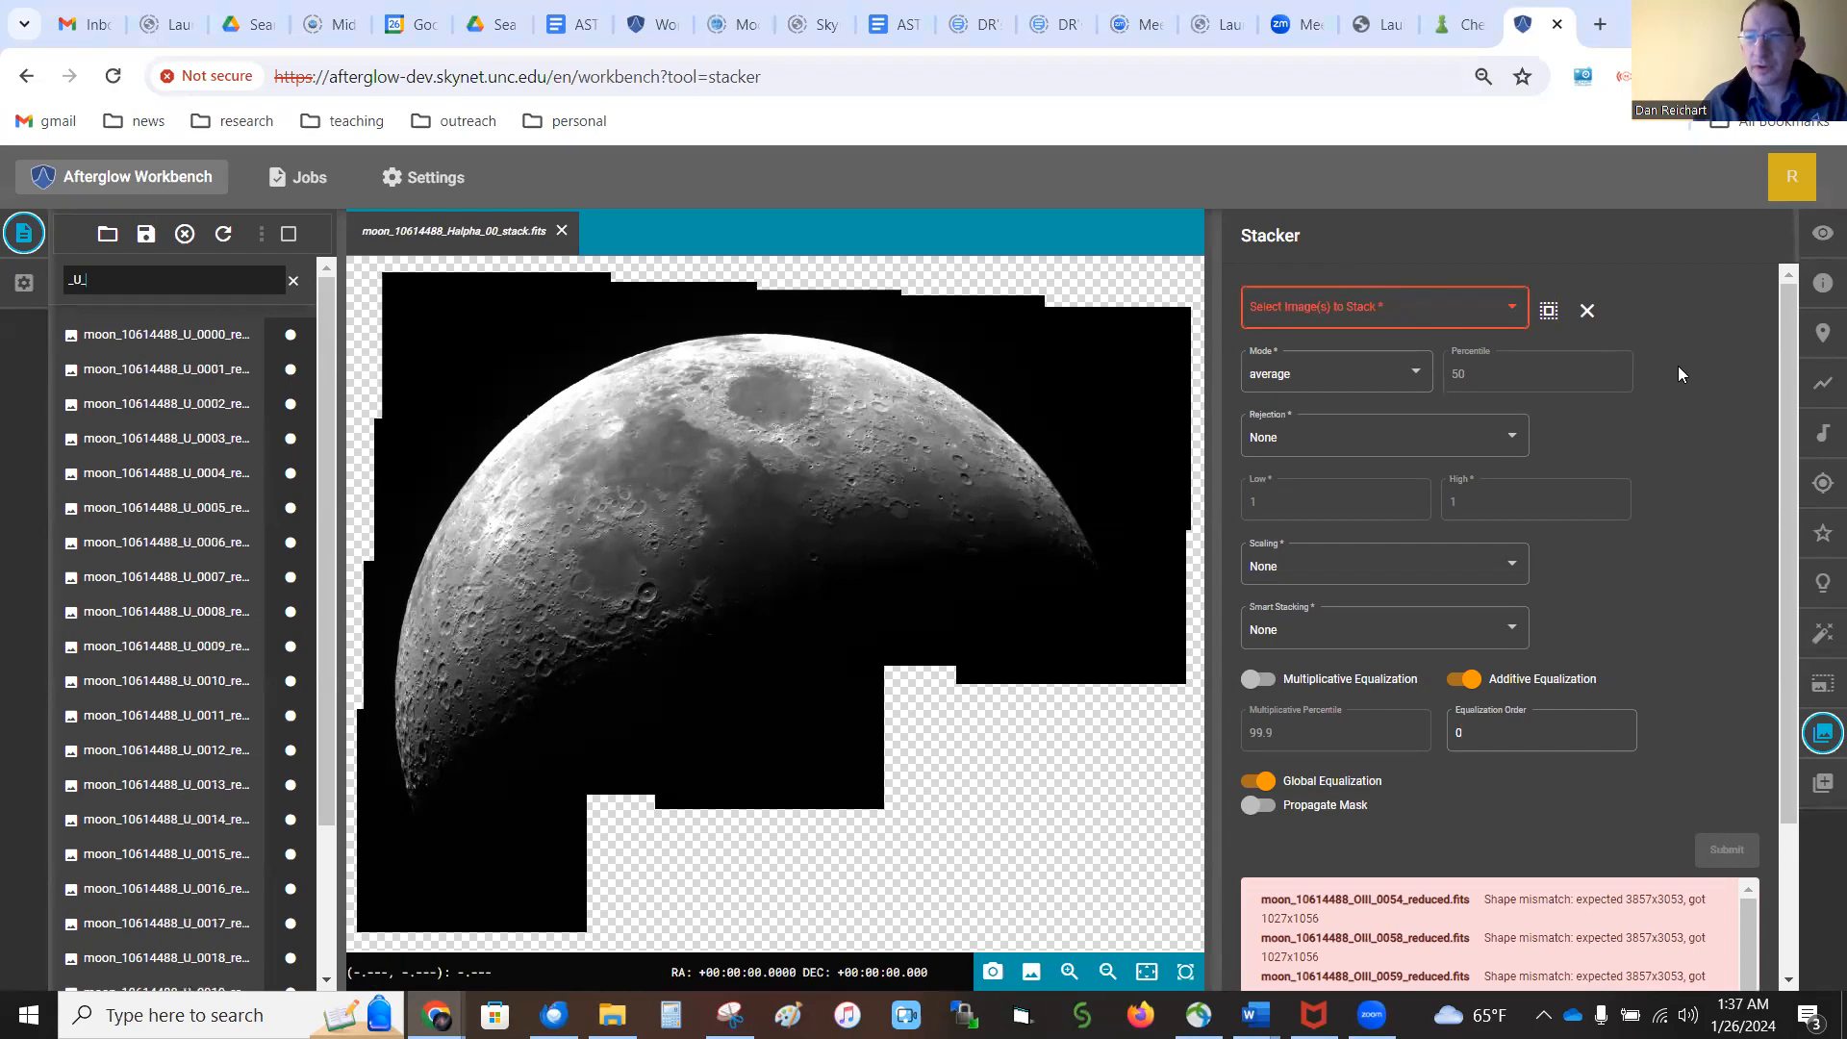
Choose all the filtered U images for stacking and stack them with the current Stacker settings
click(1549, 312)
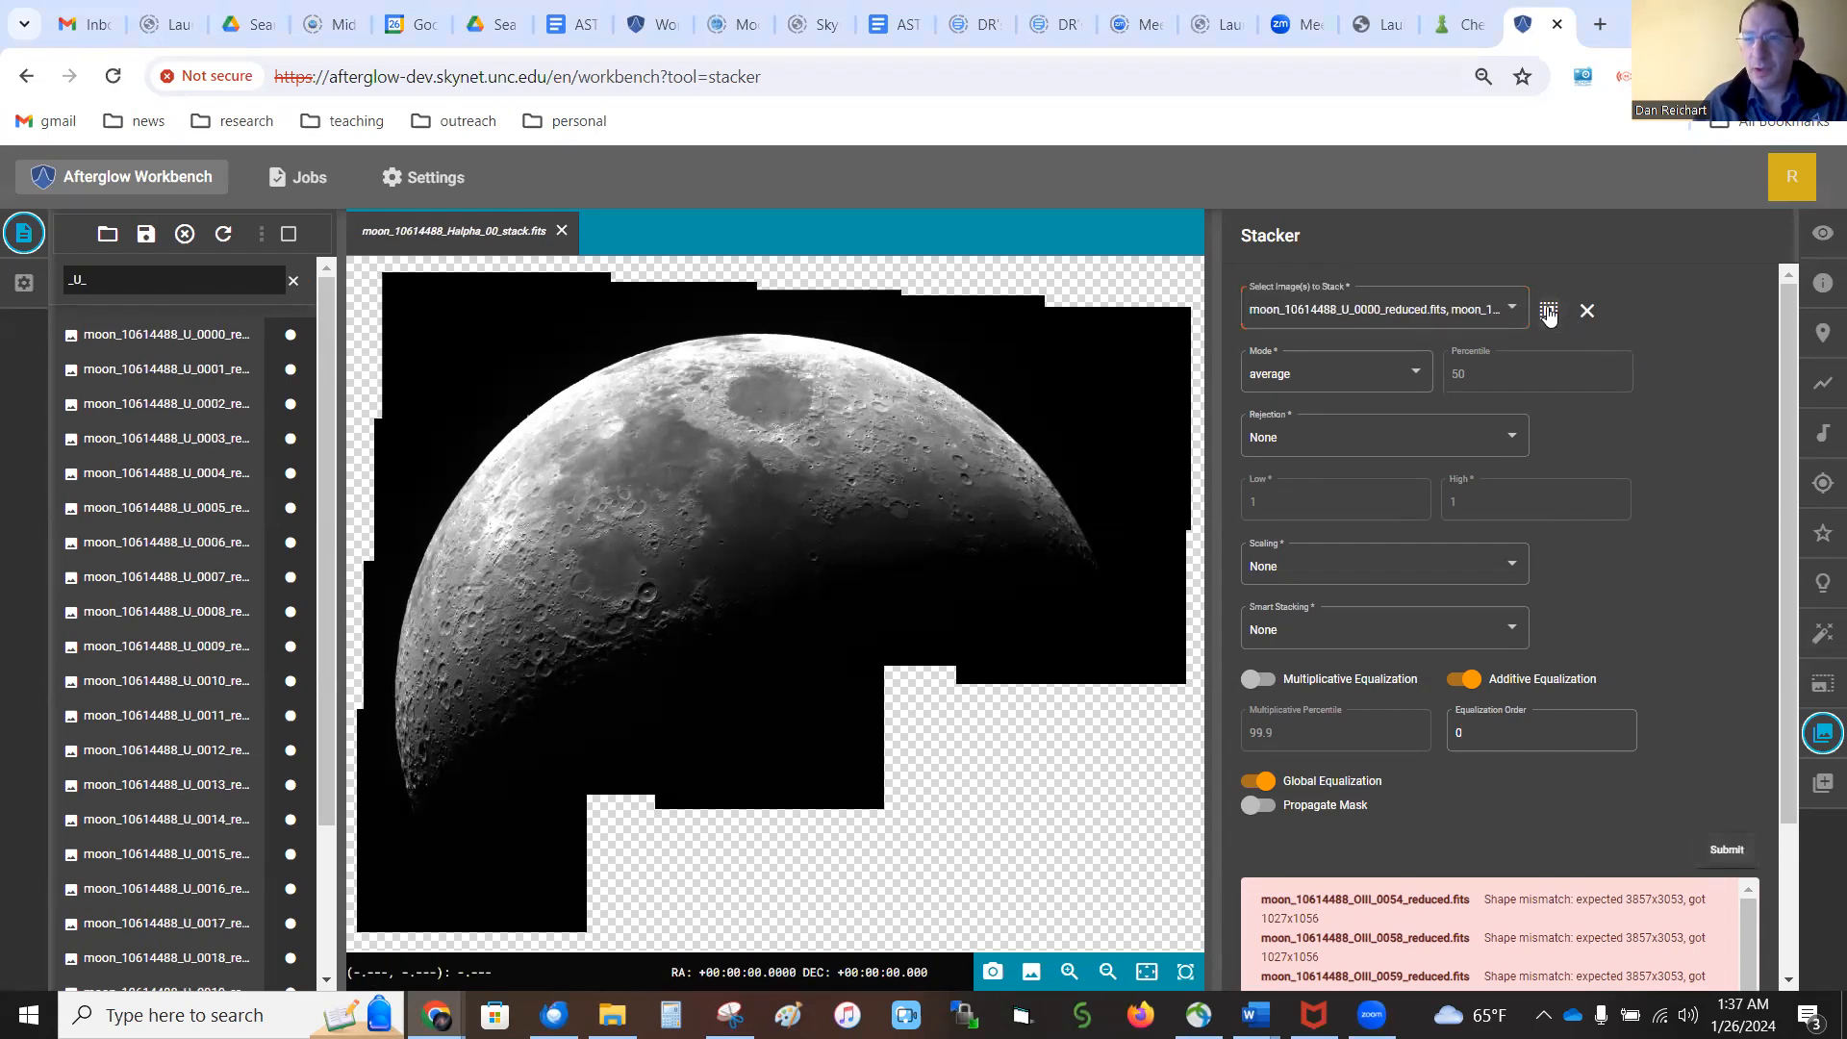
click(1727, 851)
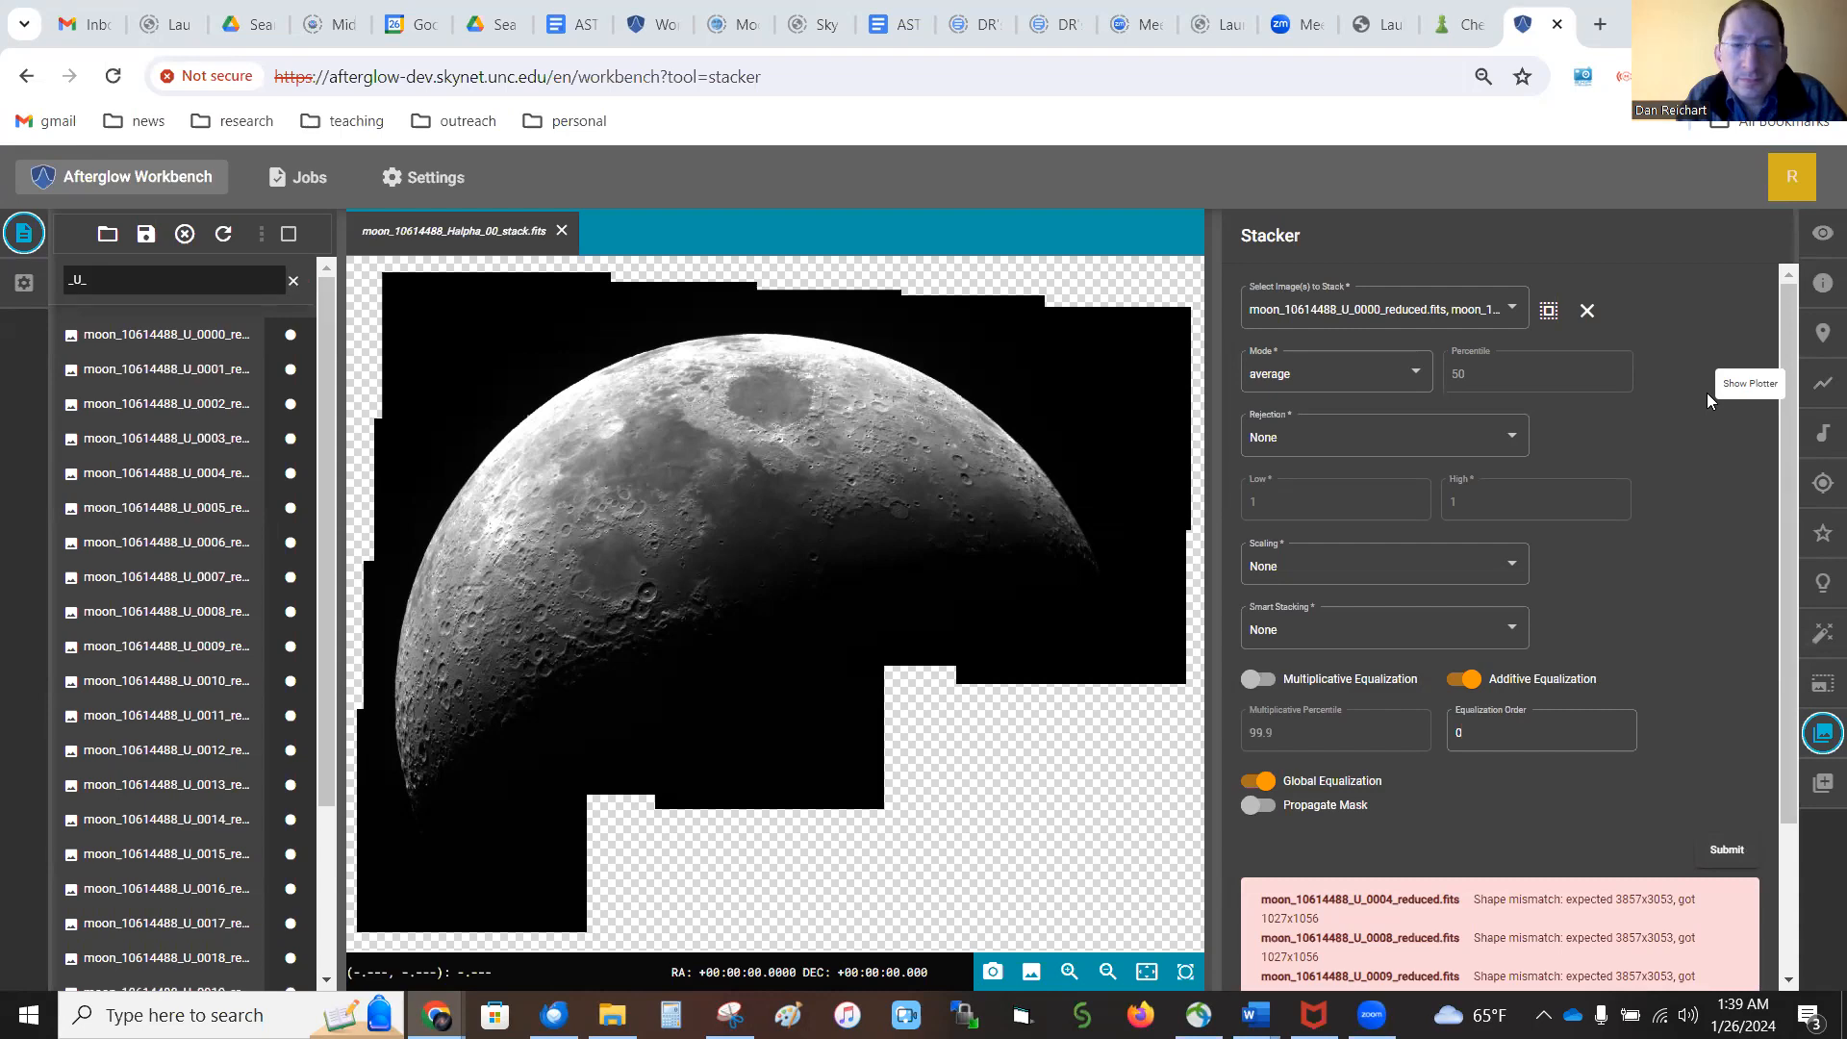
Filter the file list by "stack" and display the stacked OIII and U images one after the other
double_click(70, 279)
text(stack)
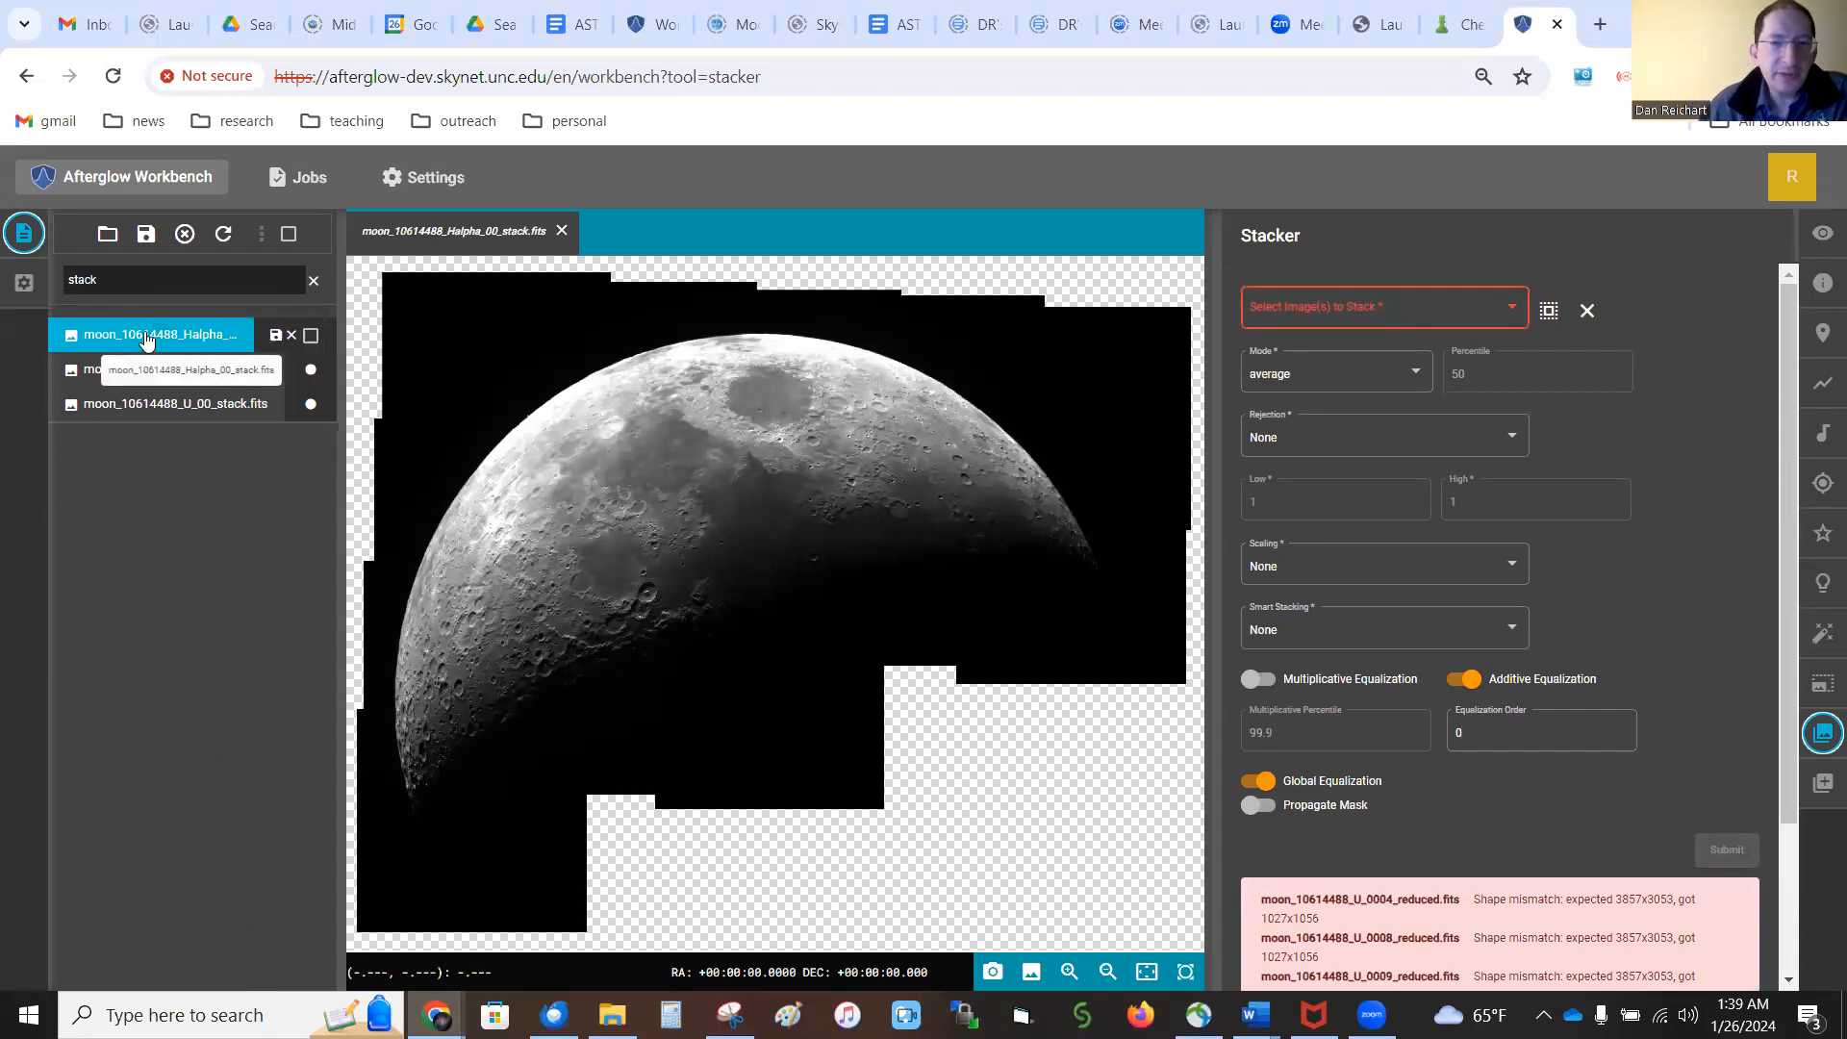
click(151, 370)
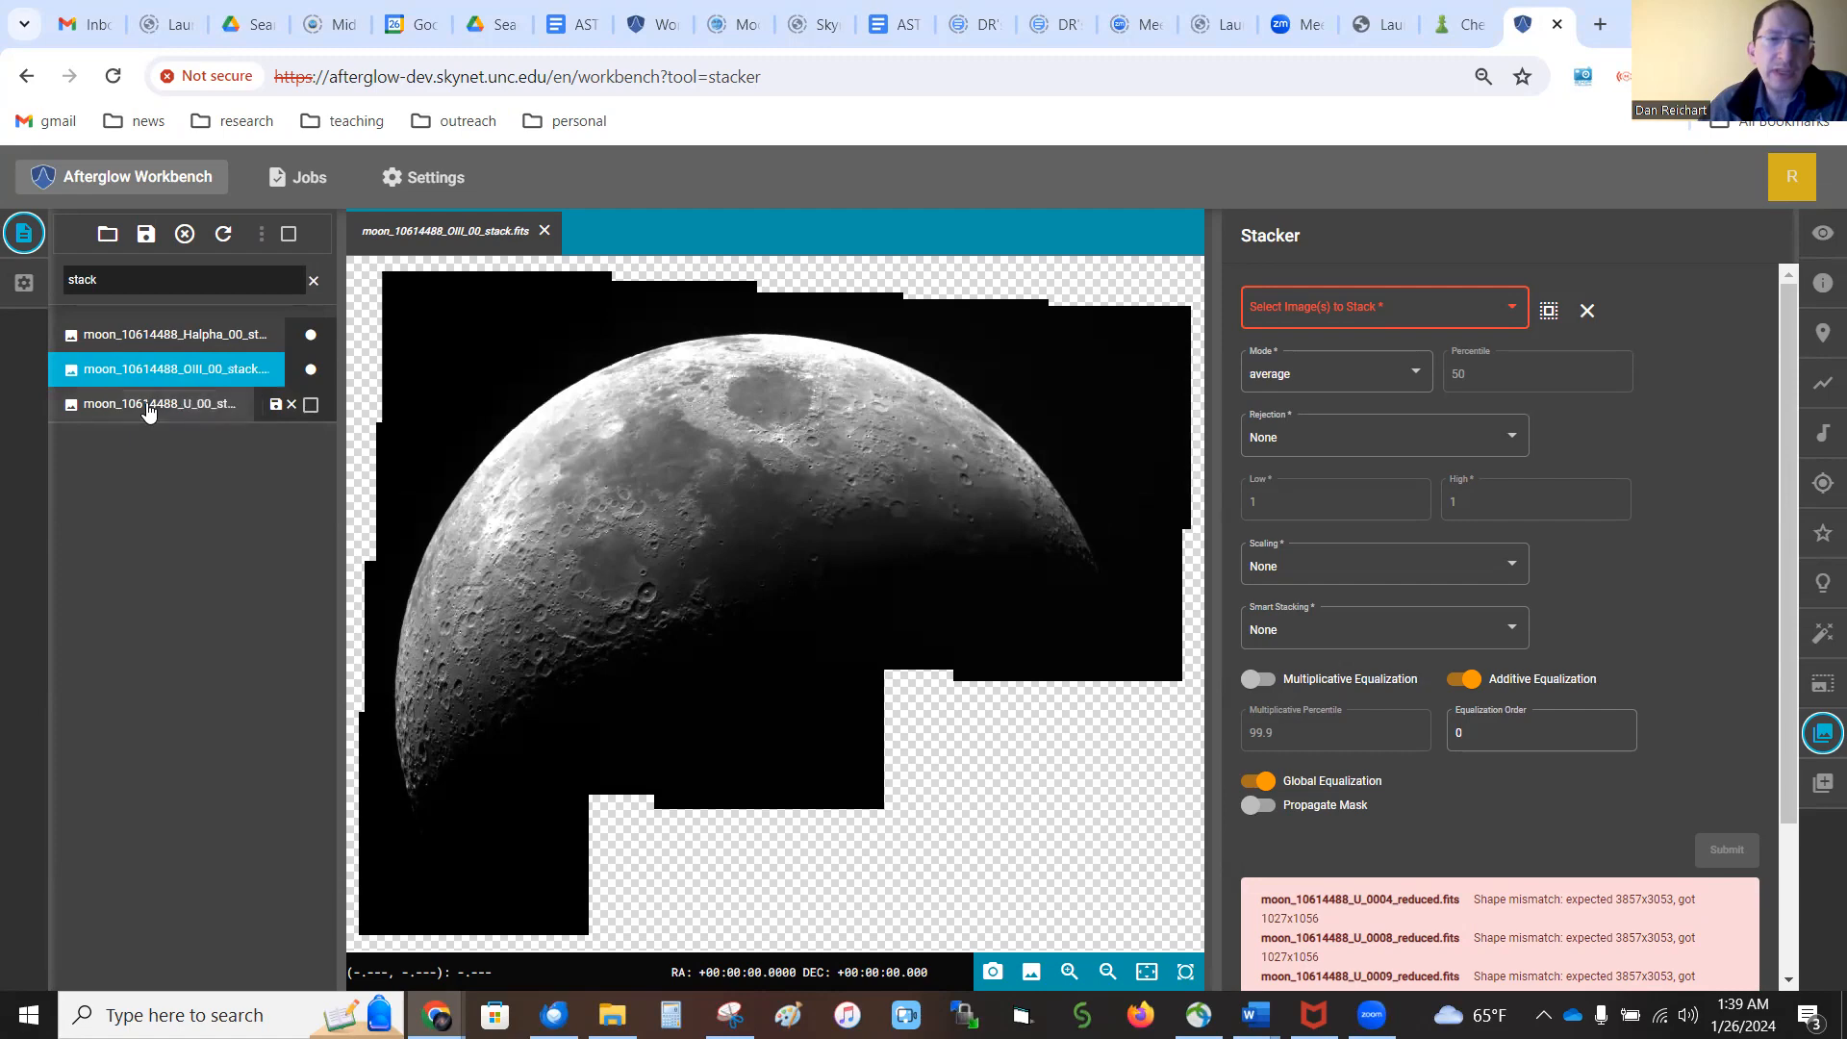
click(147, 409)
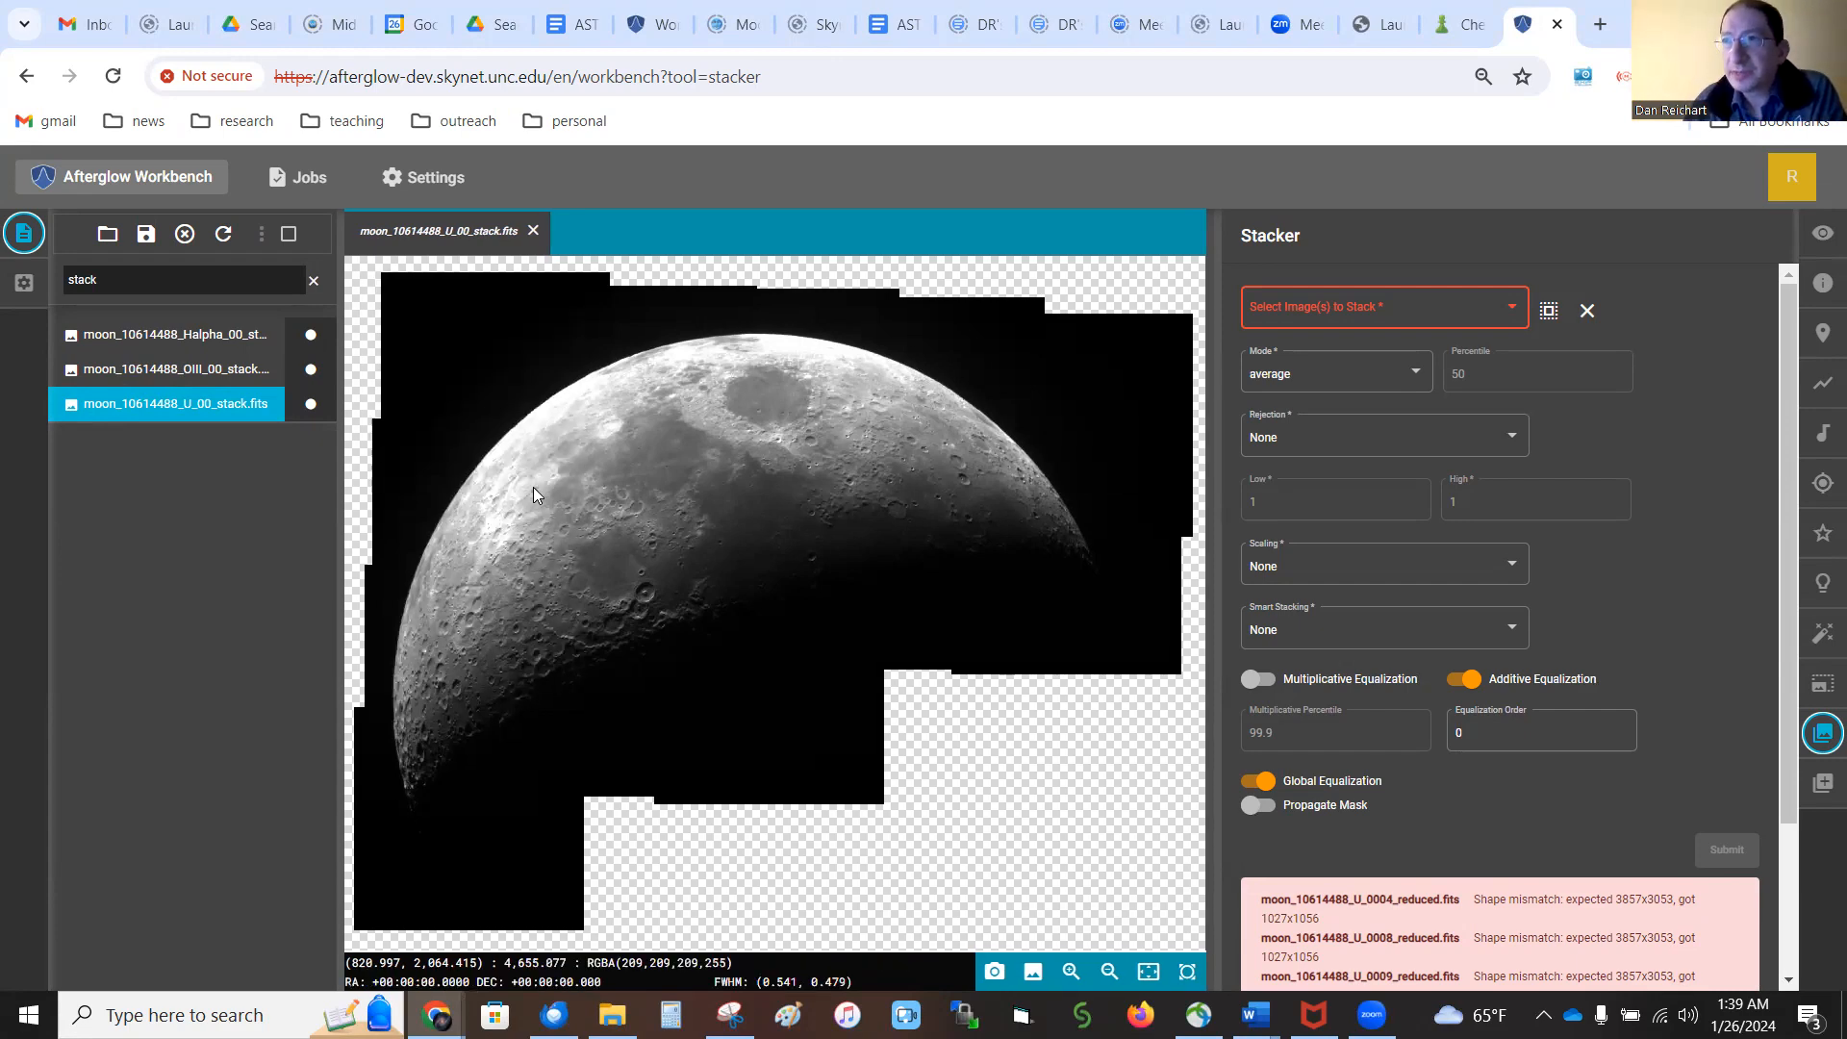
Select all three stacked images and group them into a single composite file
click(289, 234)
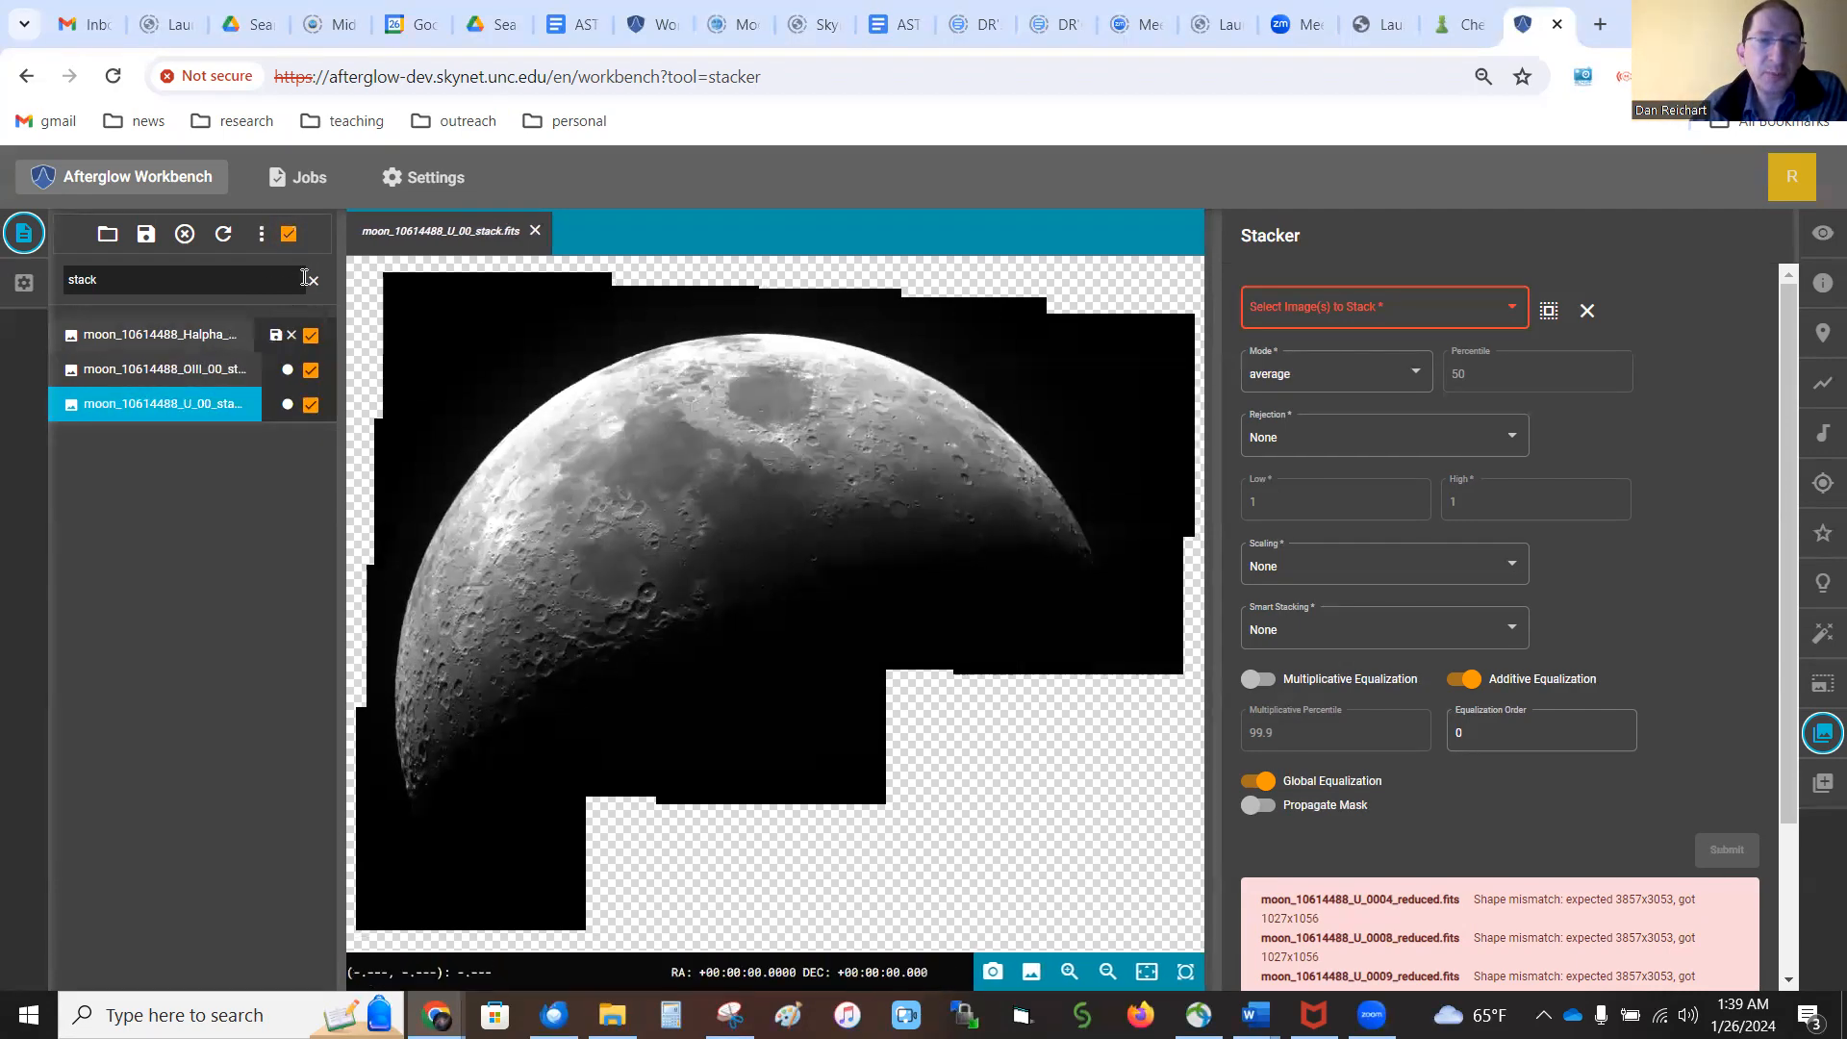
click(261, 234)
click(311, 338)
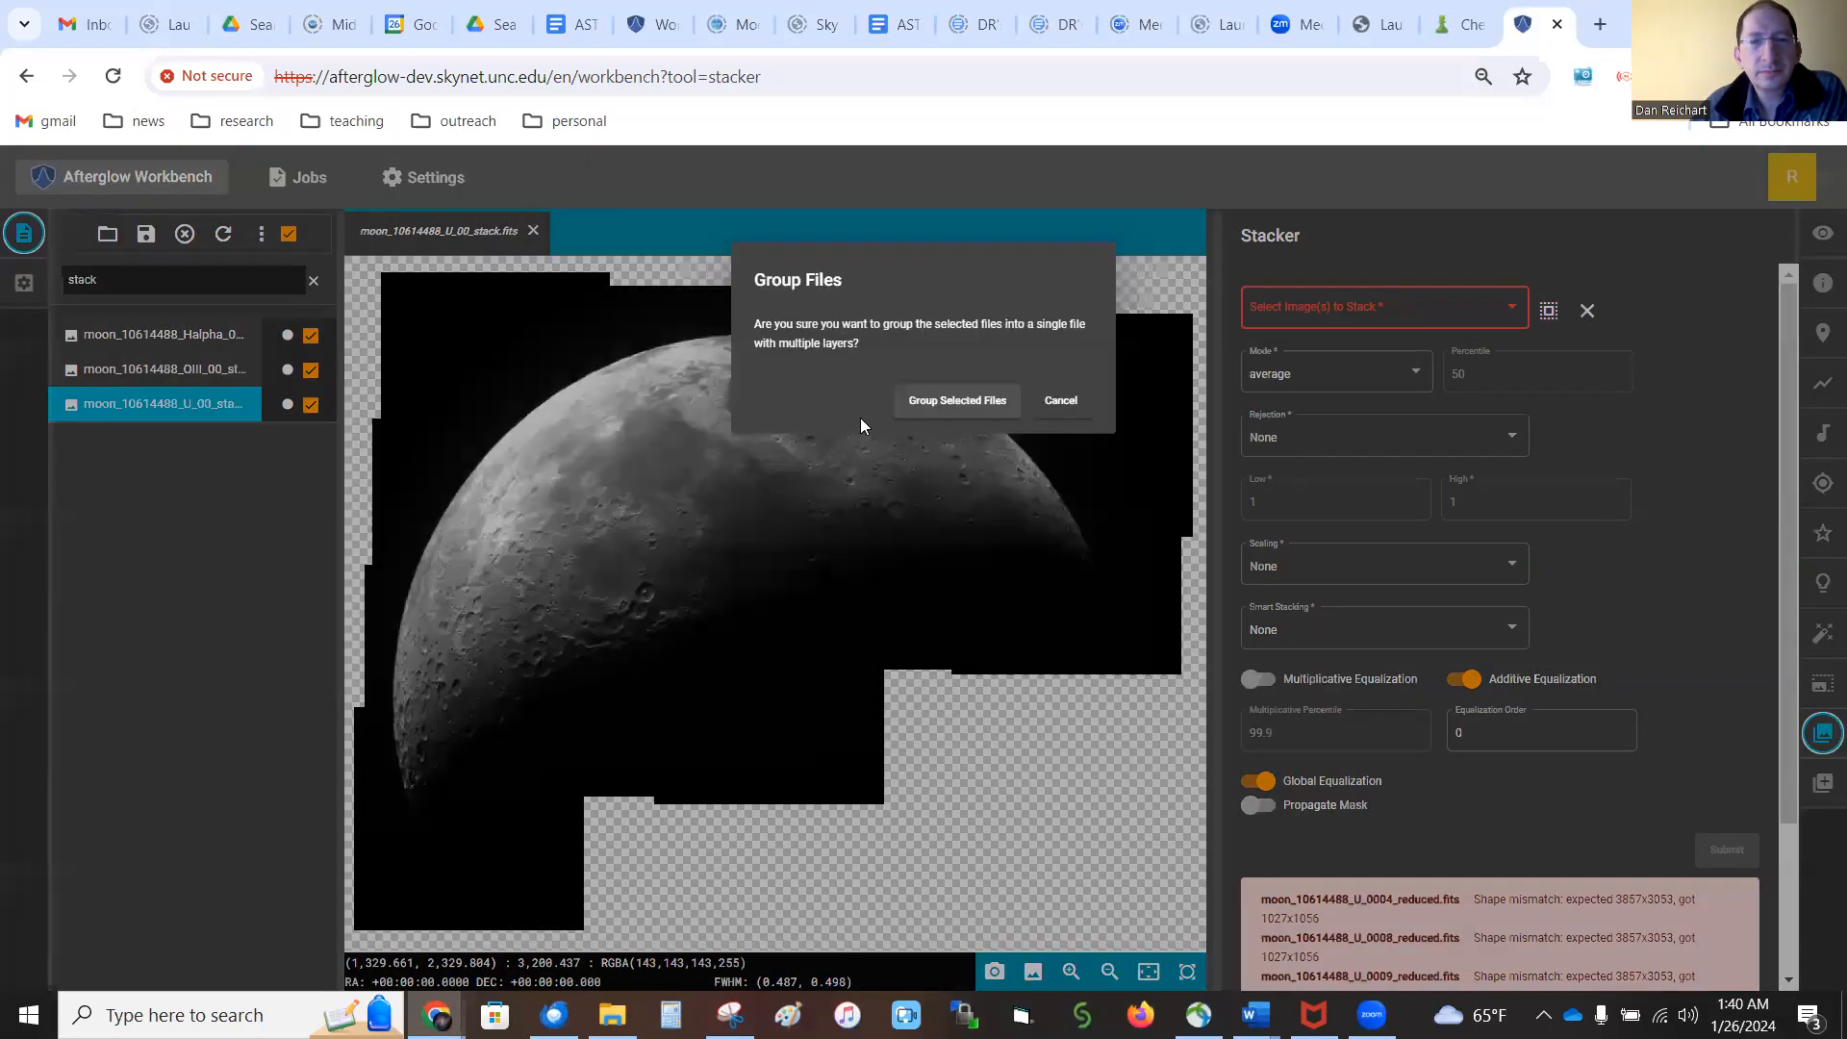
click(918, 404)
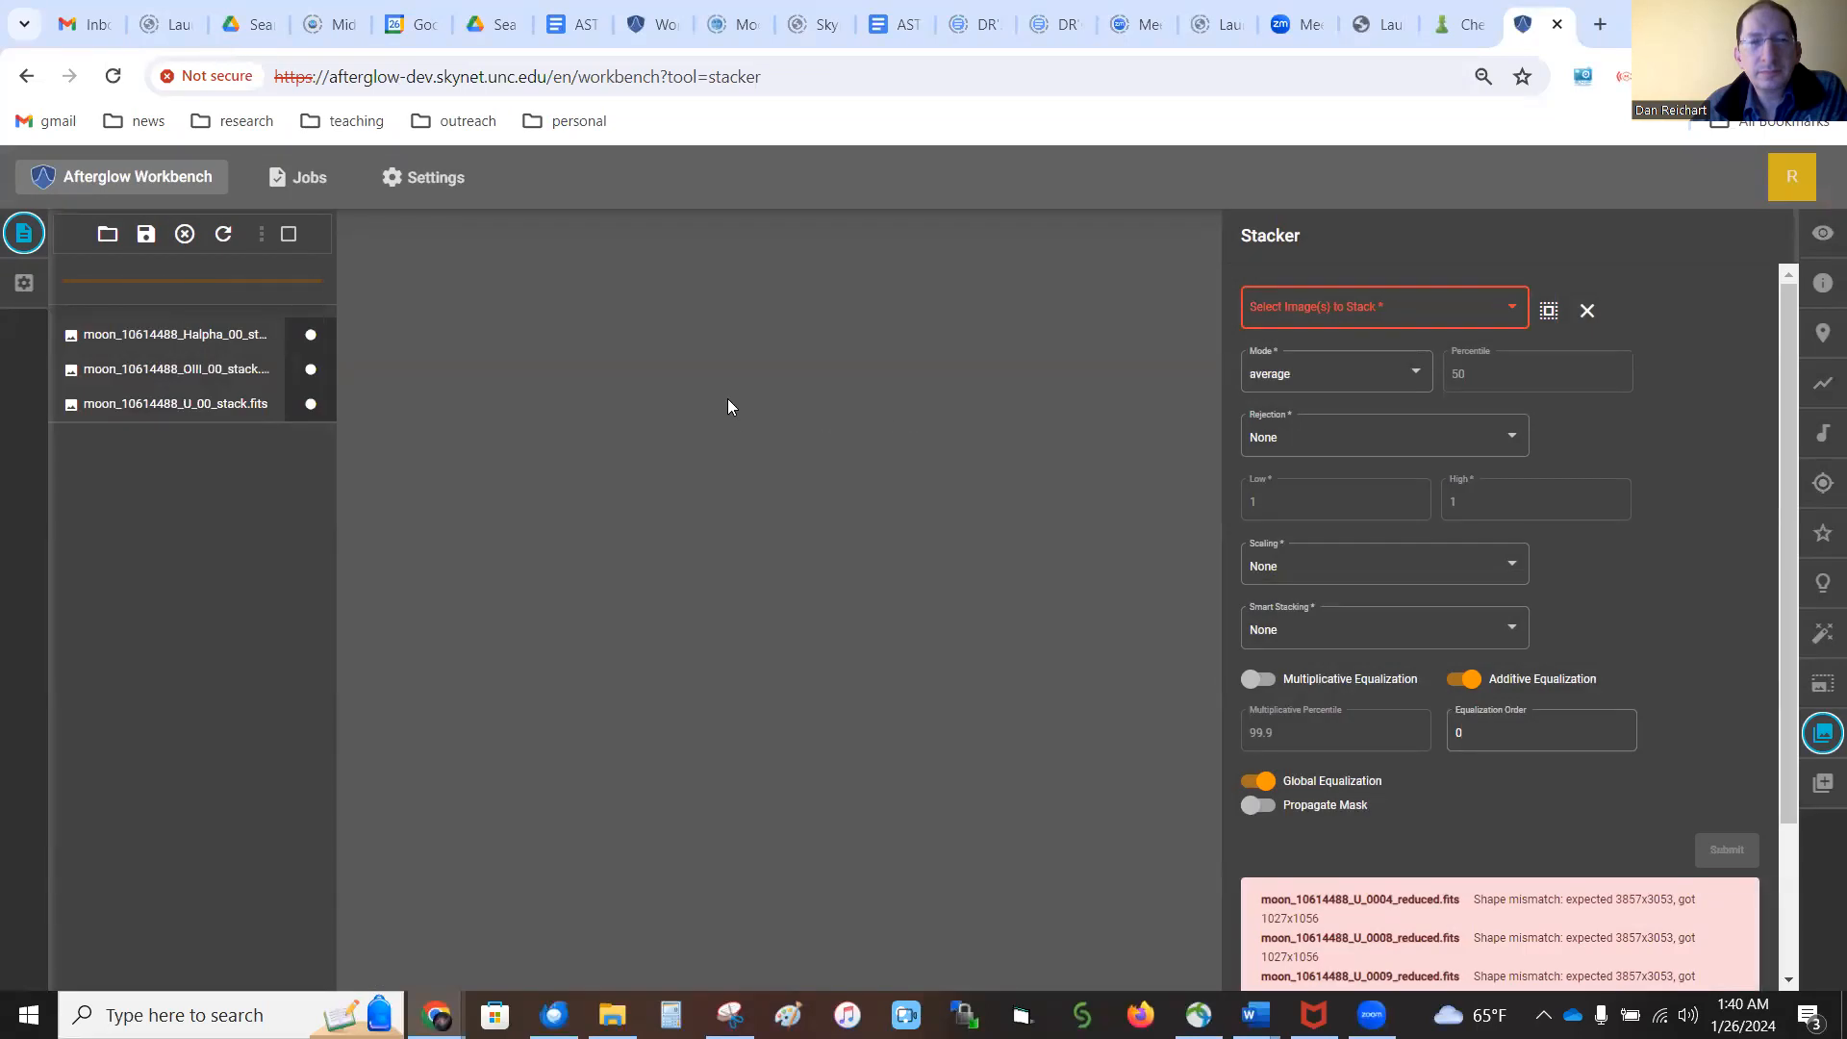
Clear the file list filter, display the moon_10614488.fits composite and fit it to the viewer
click(314, 285)
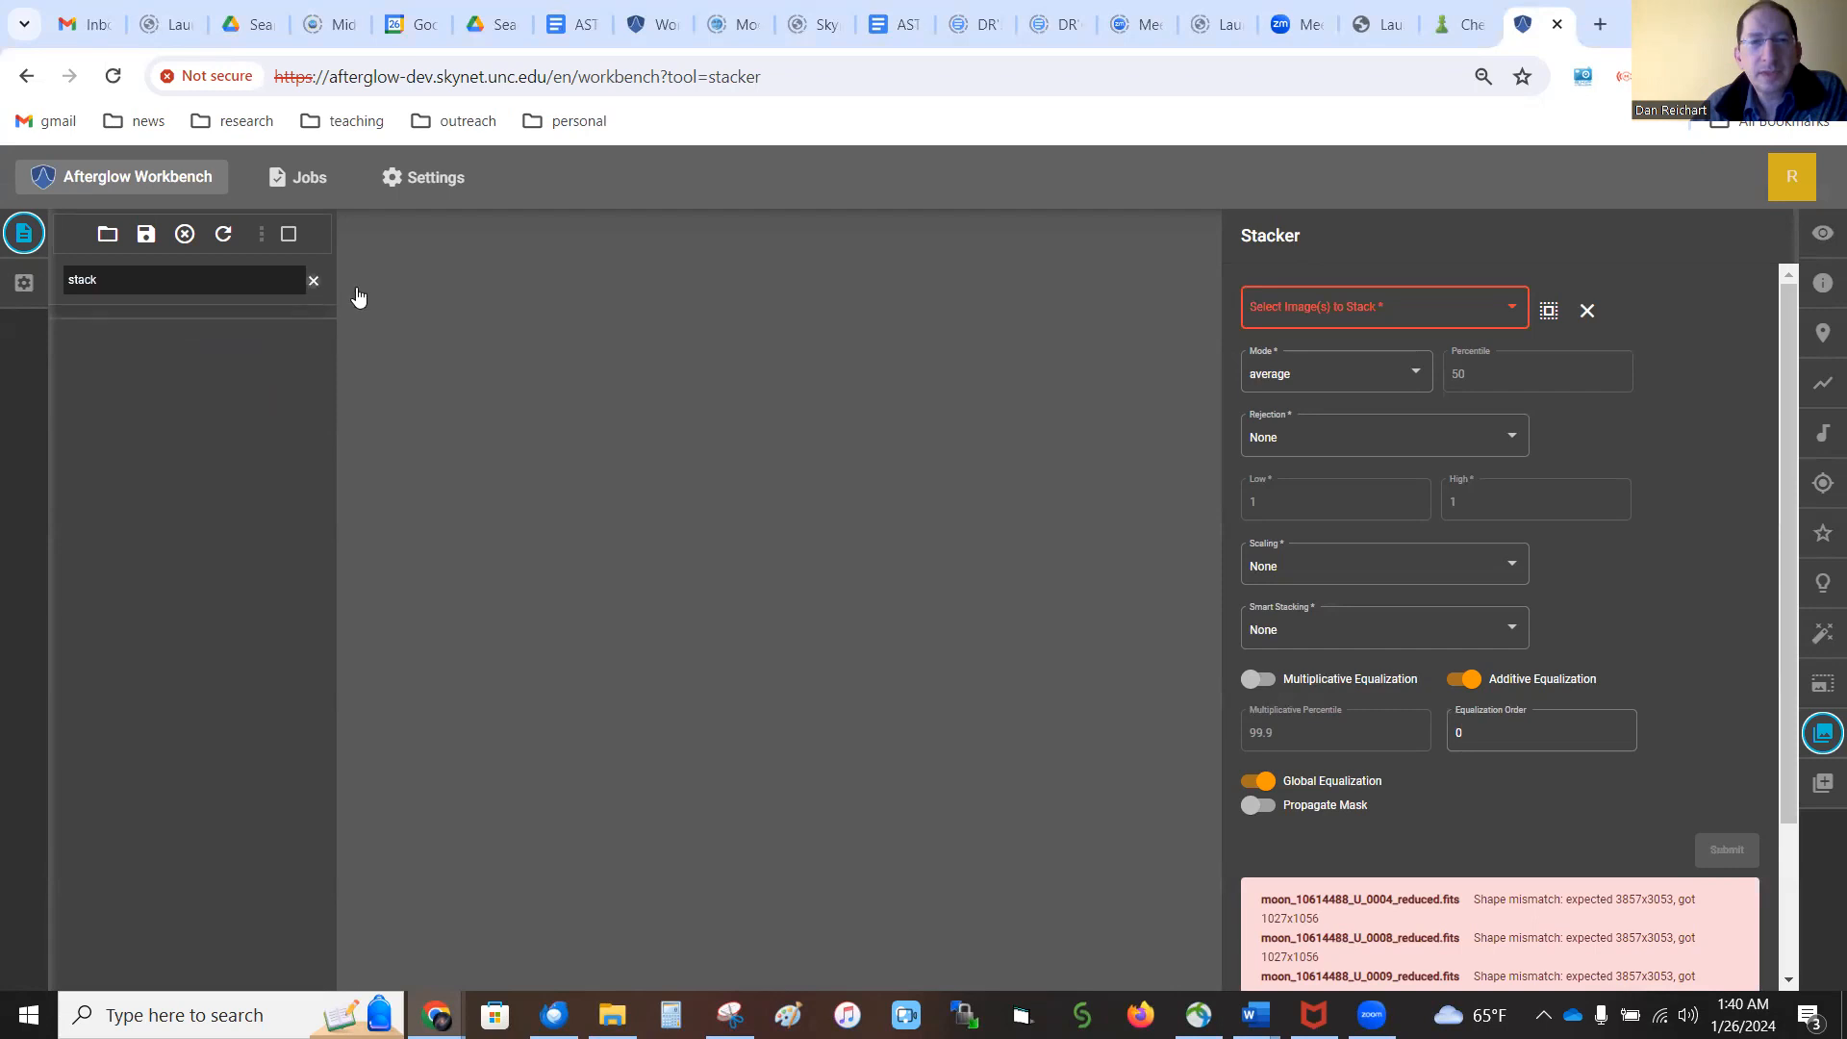
drag(317, 332, 316, 874)
click(135, 868)
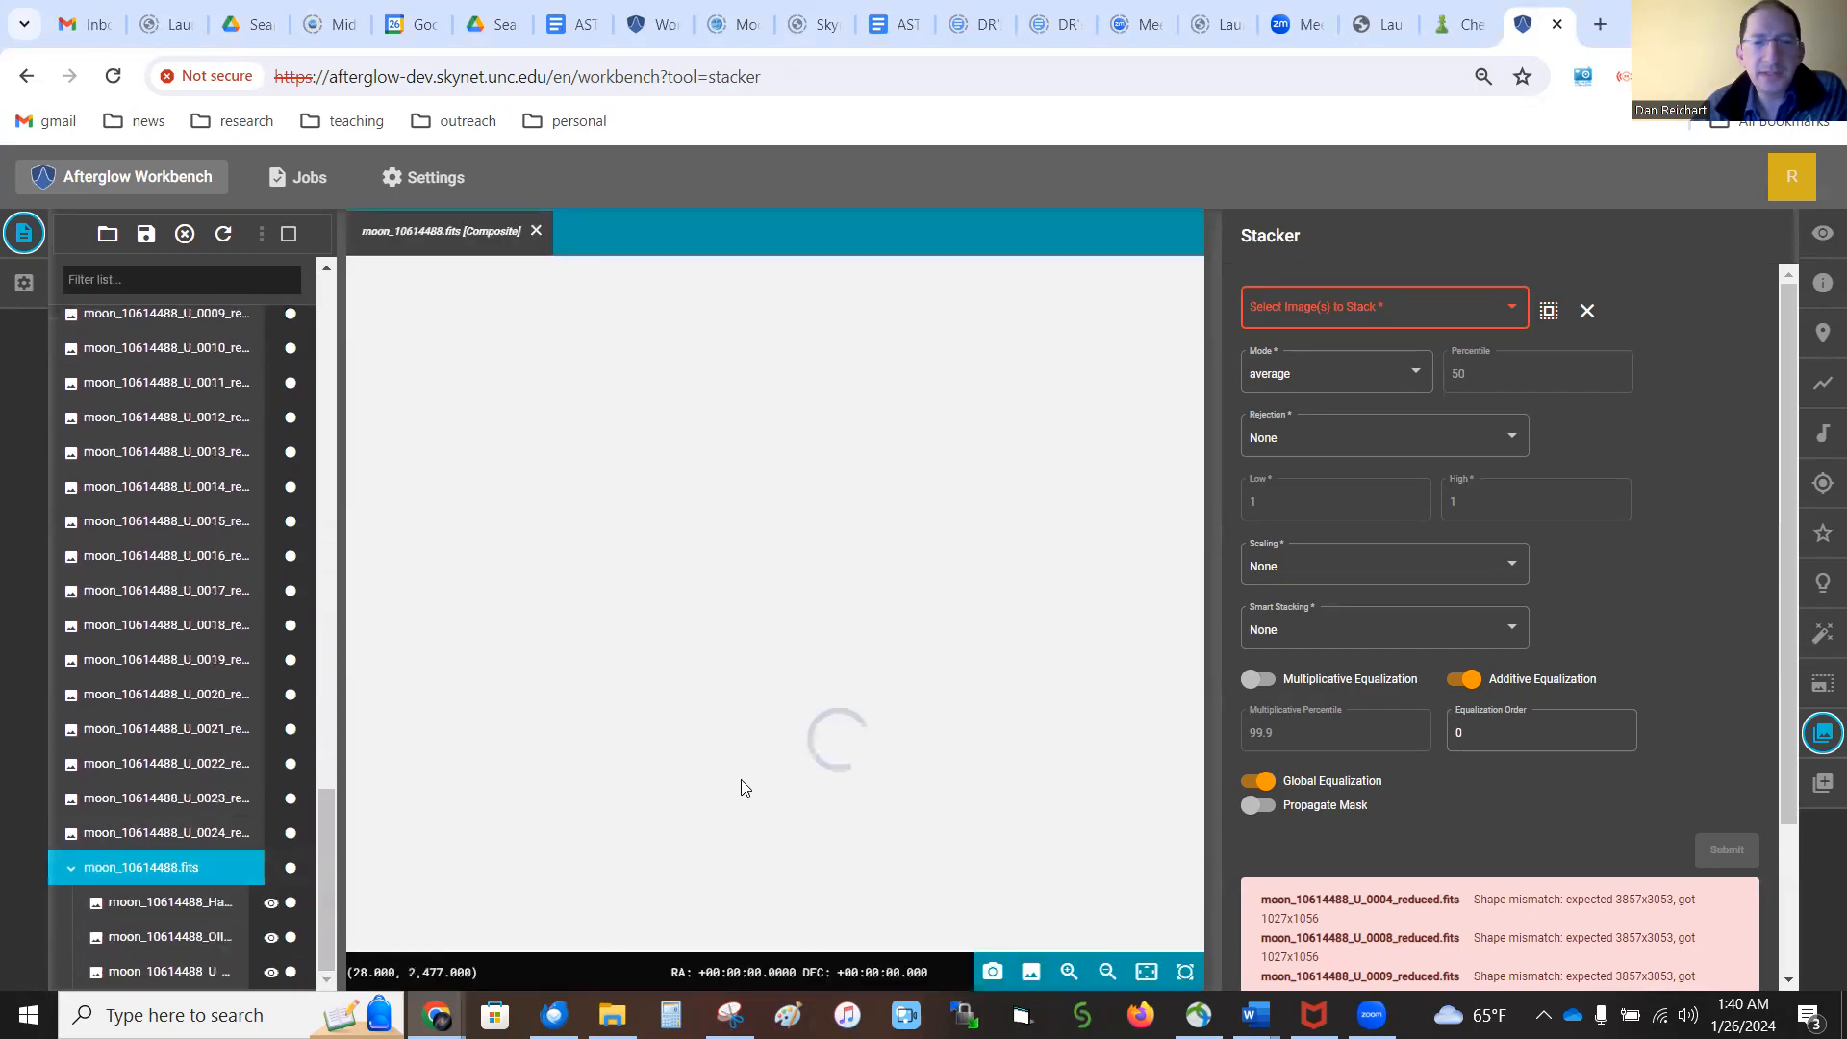
click(1144, 969)
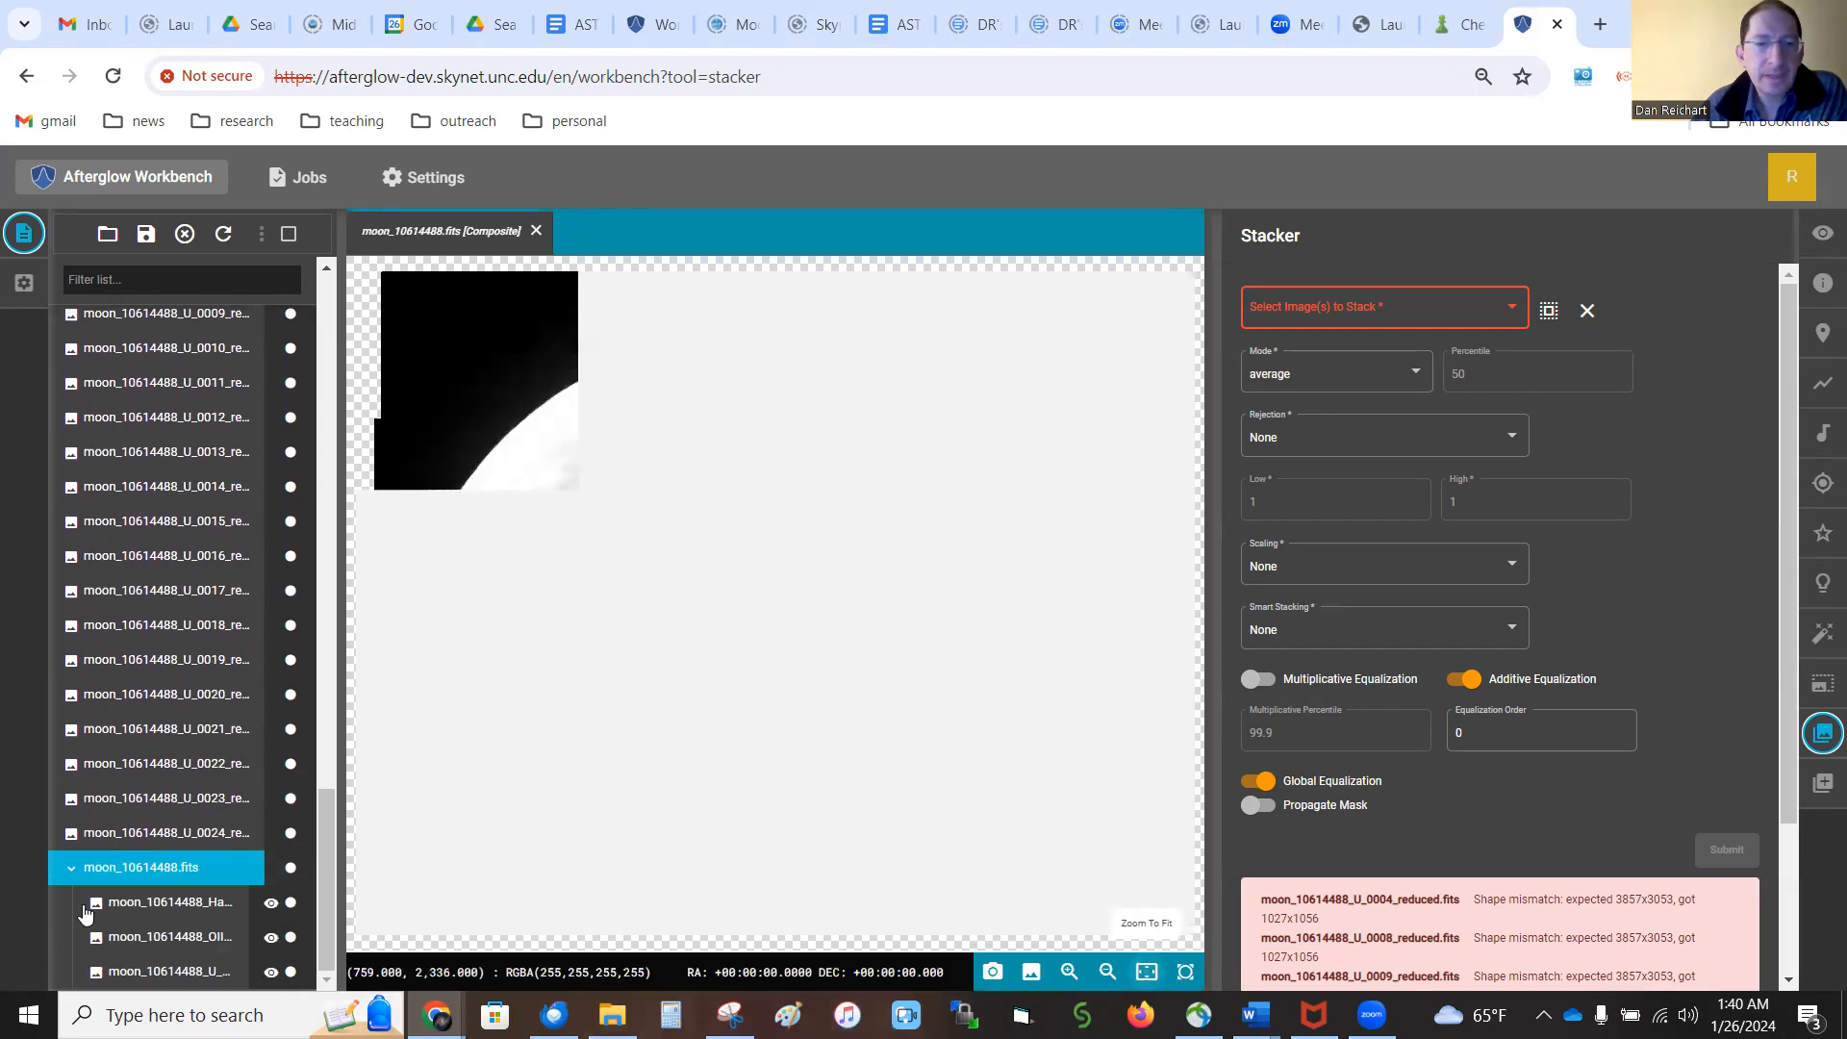
Set the color map of the composite's Halpha layer to Red and of its OIII layer to Green
right_click(141, 904)
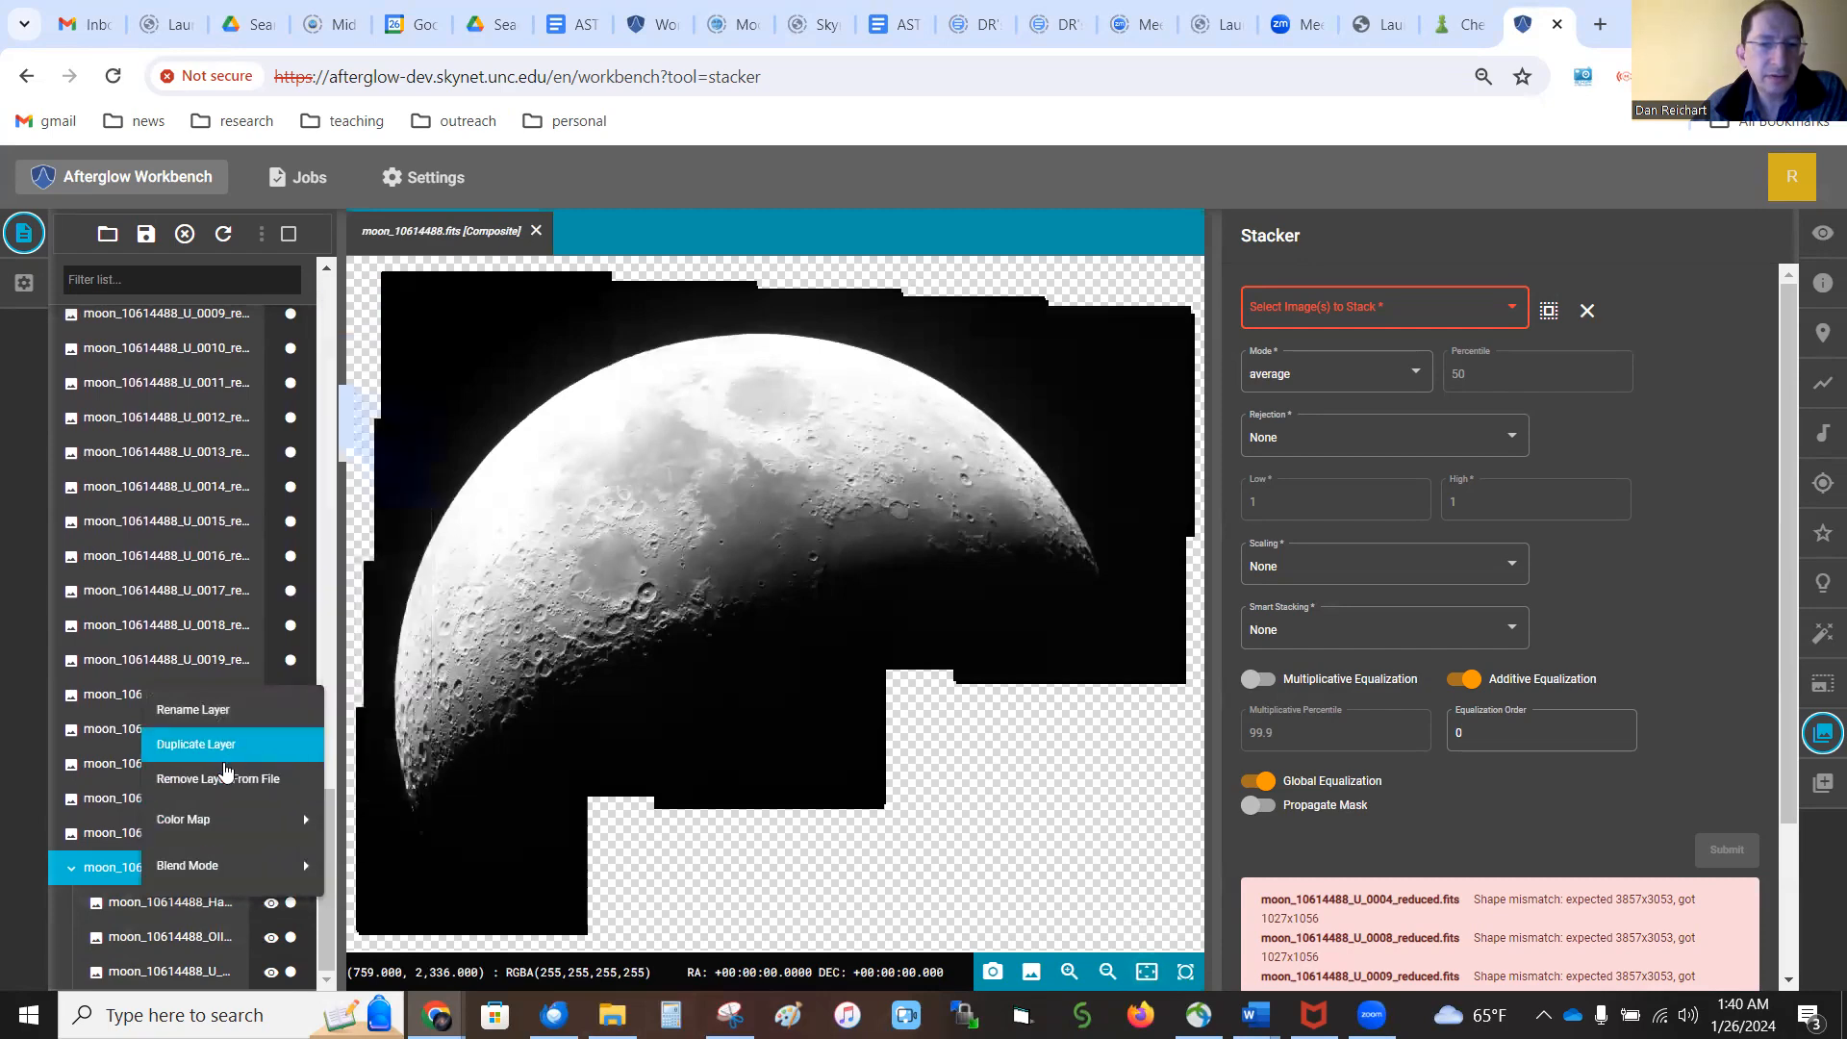
mouse_move(241, 818)
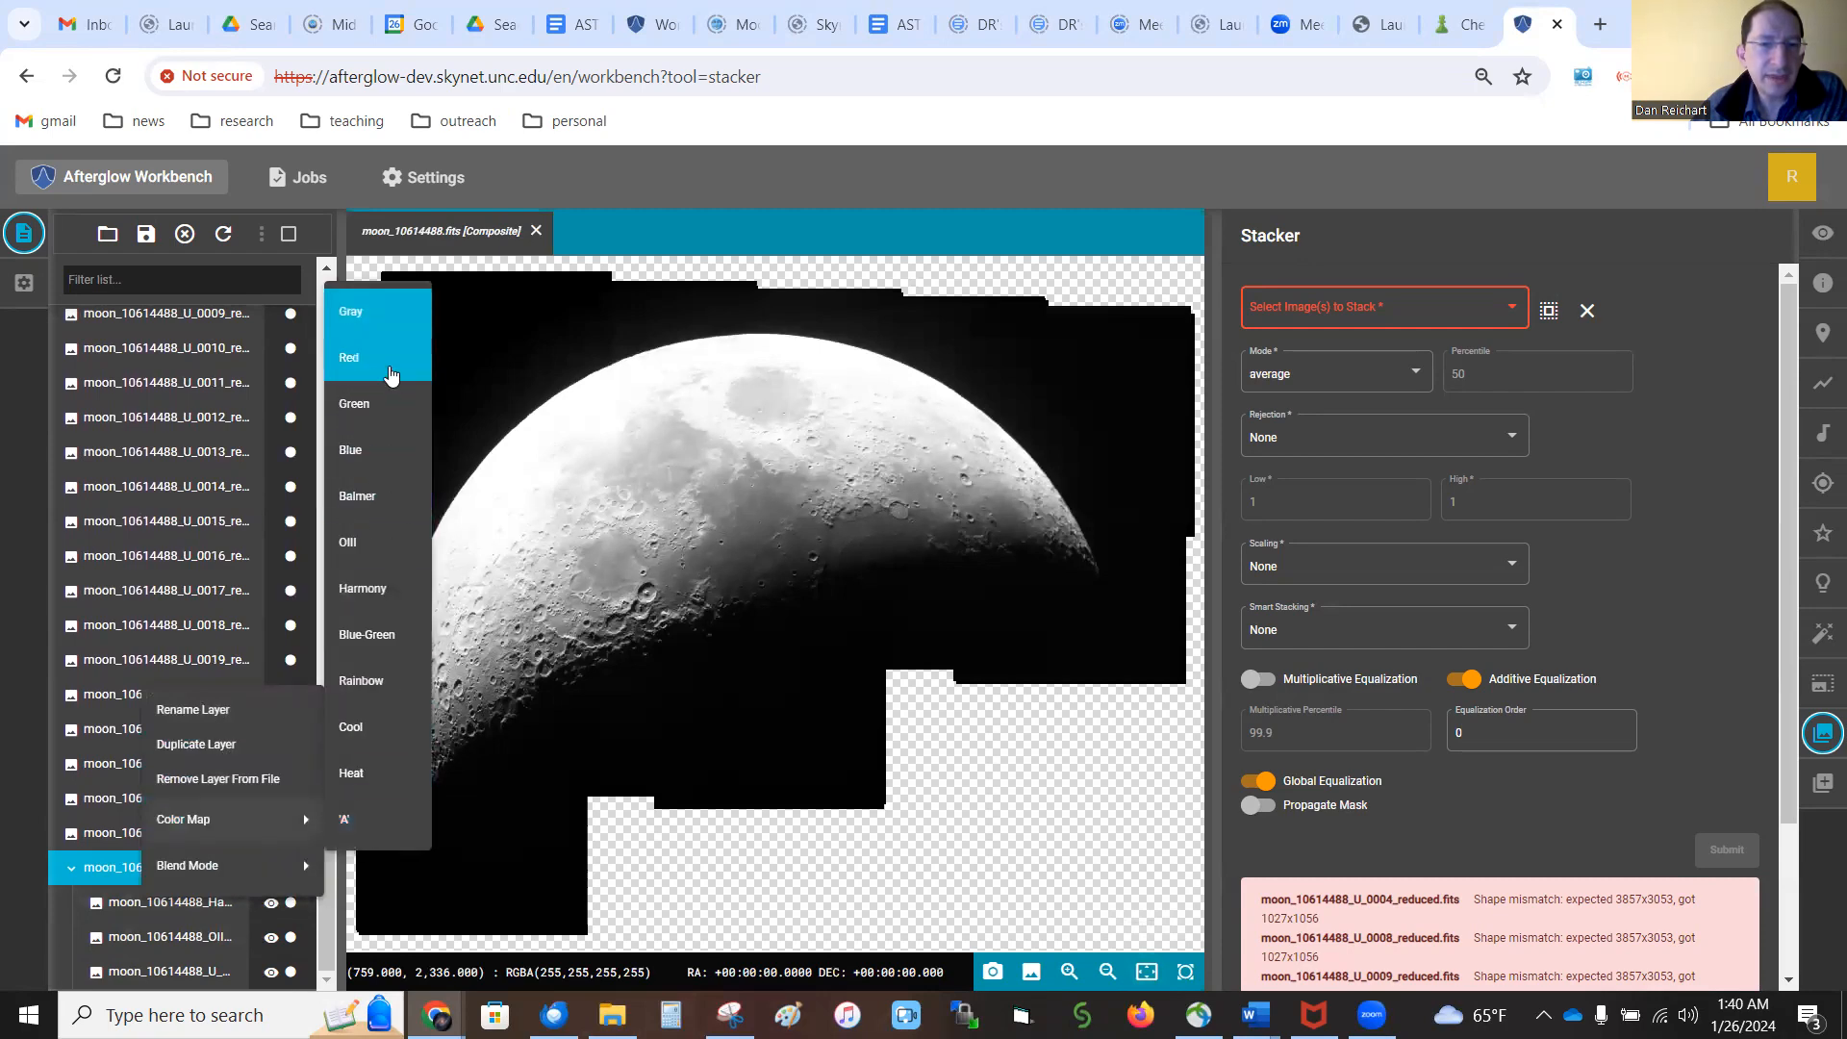
click(389, 371)
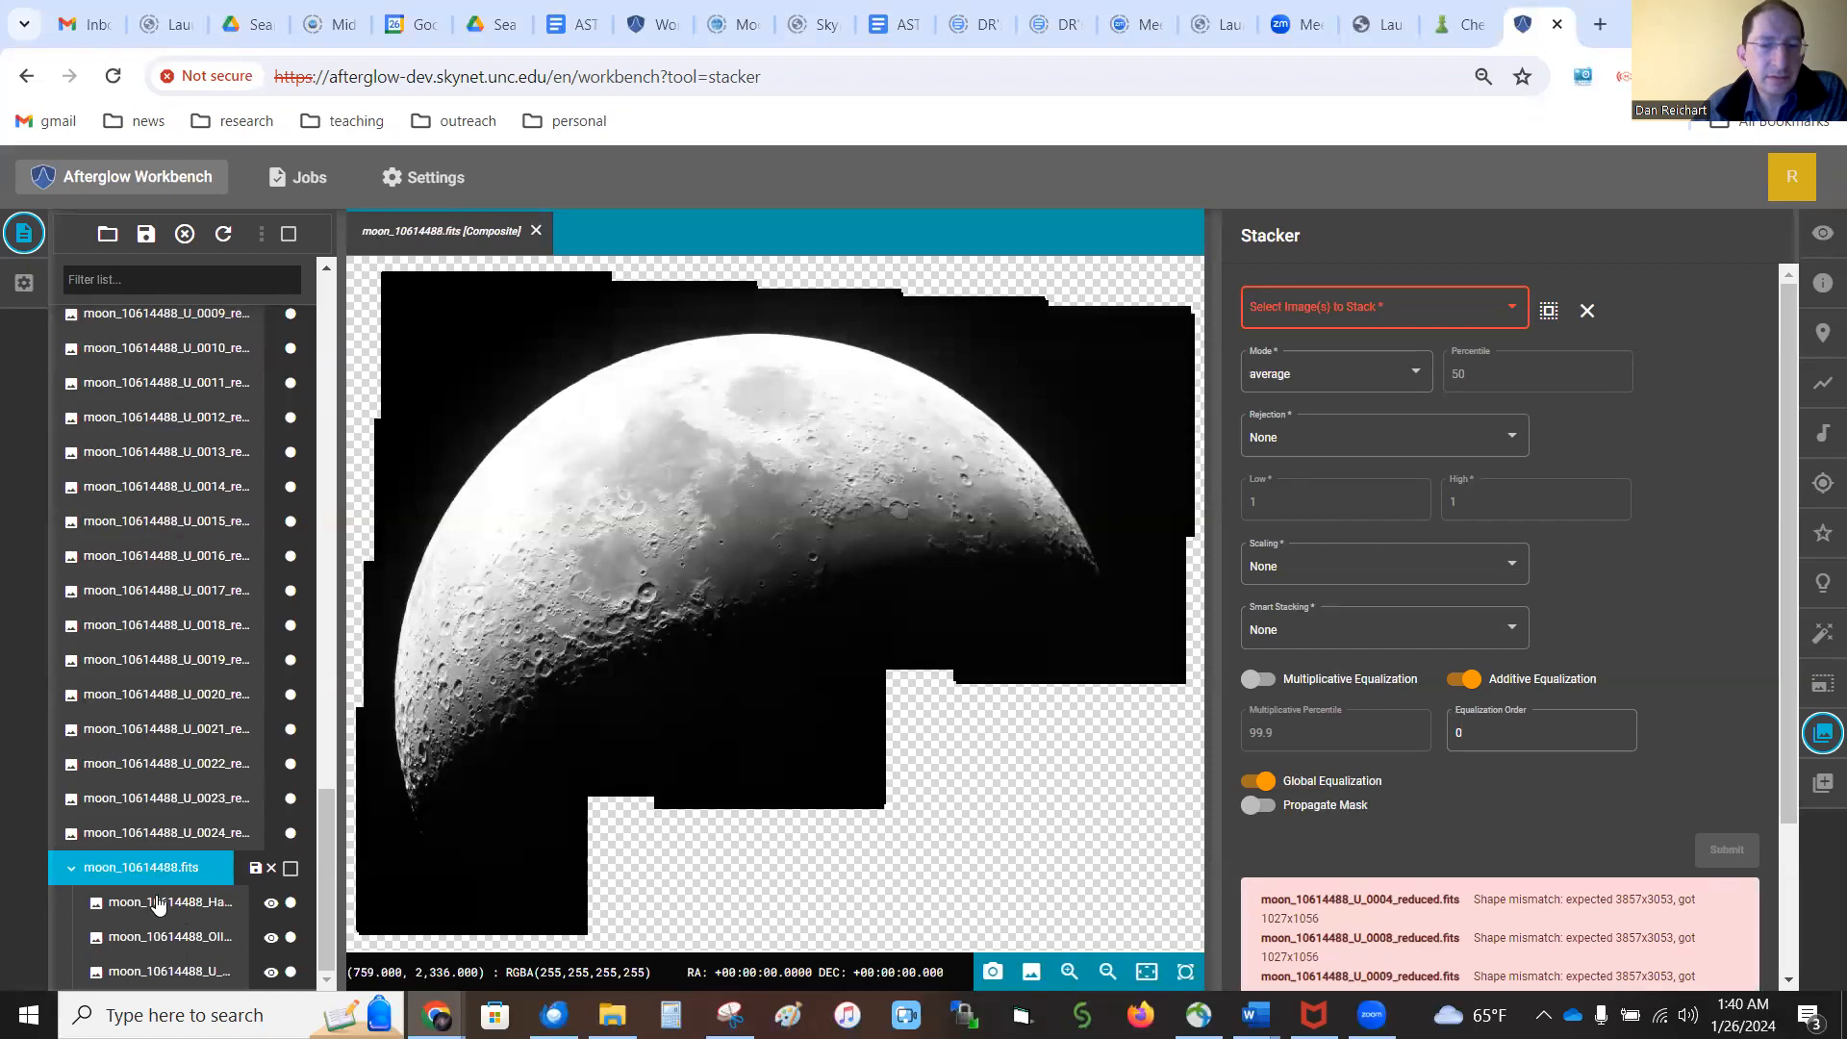
right_click(174, 946)
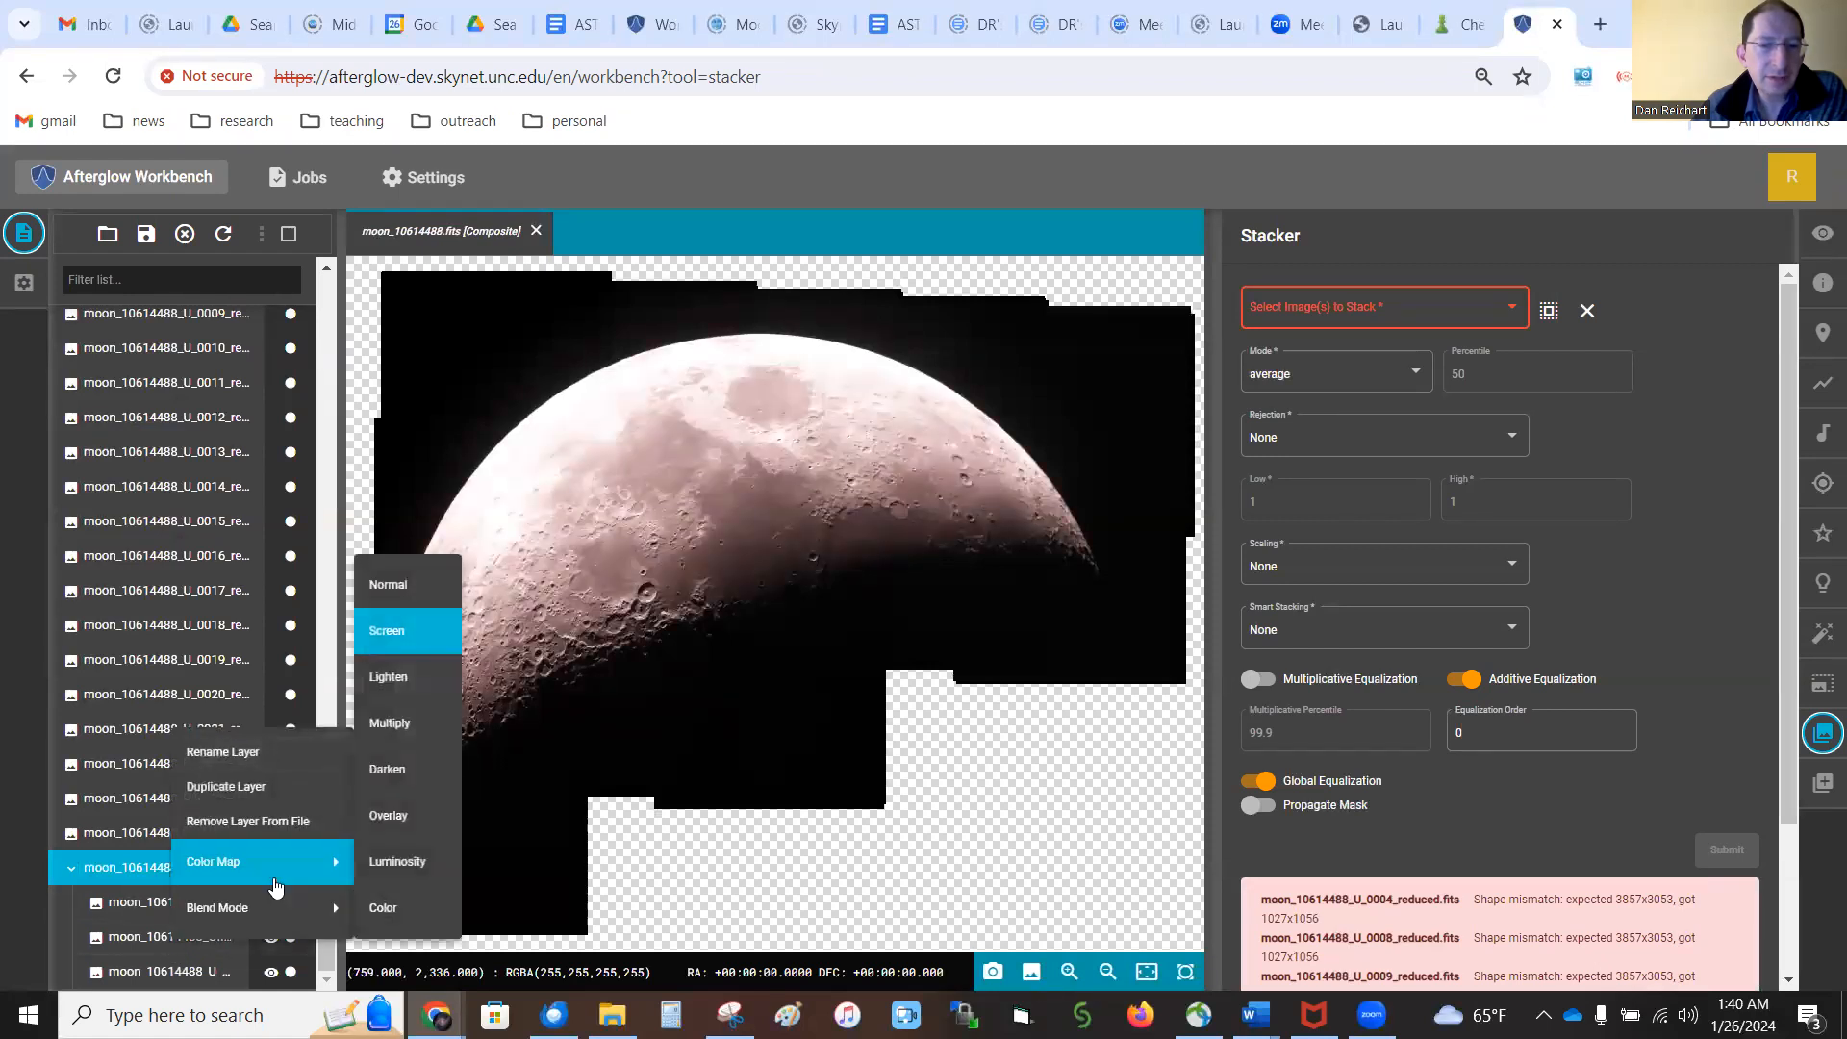
mouse_move(308, 862)
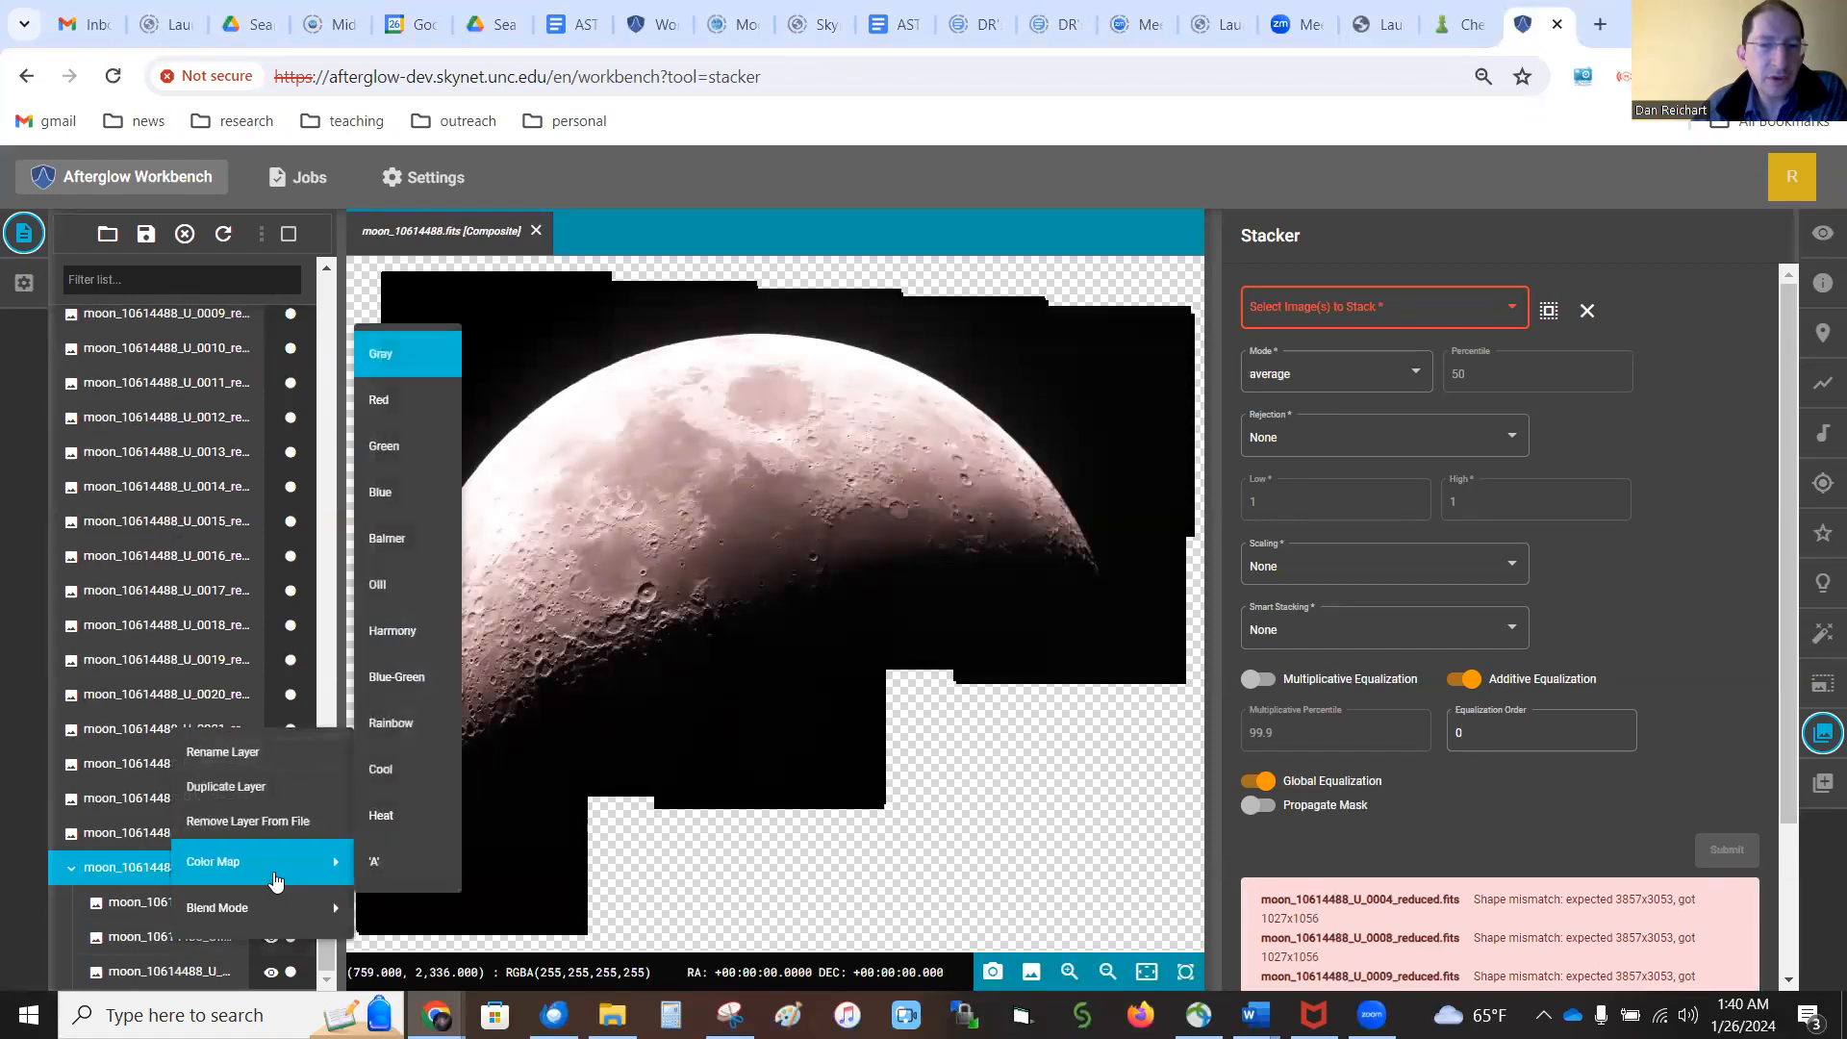
click(412, 465)
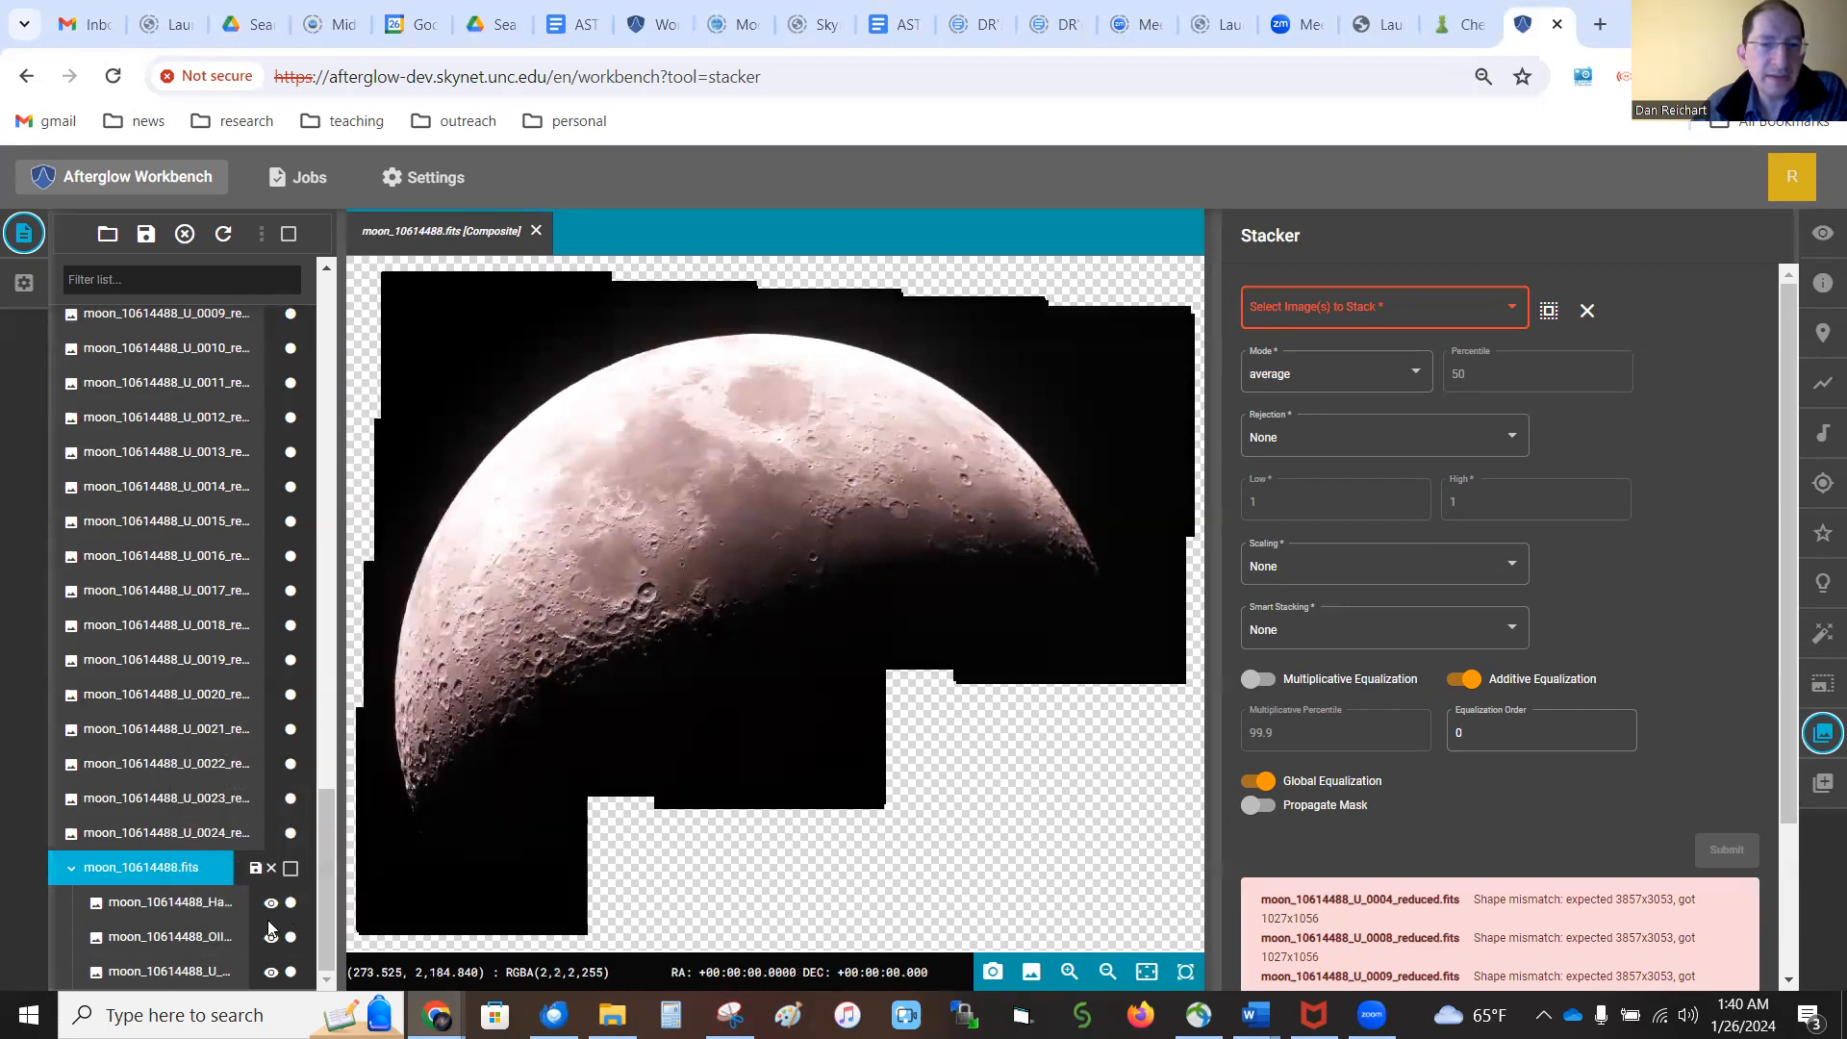
Set the color map of the composite's U layer to Blue
right_click(192, 977)
mouse_move(285, 942)
mouse_move(287, 896)
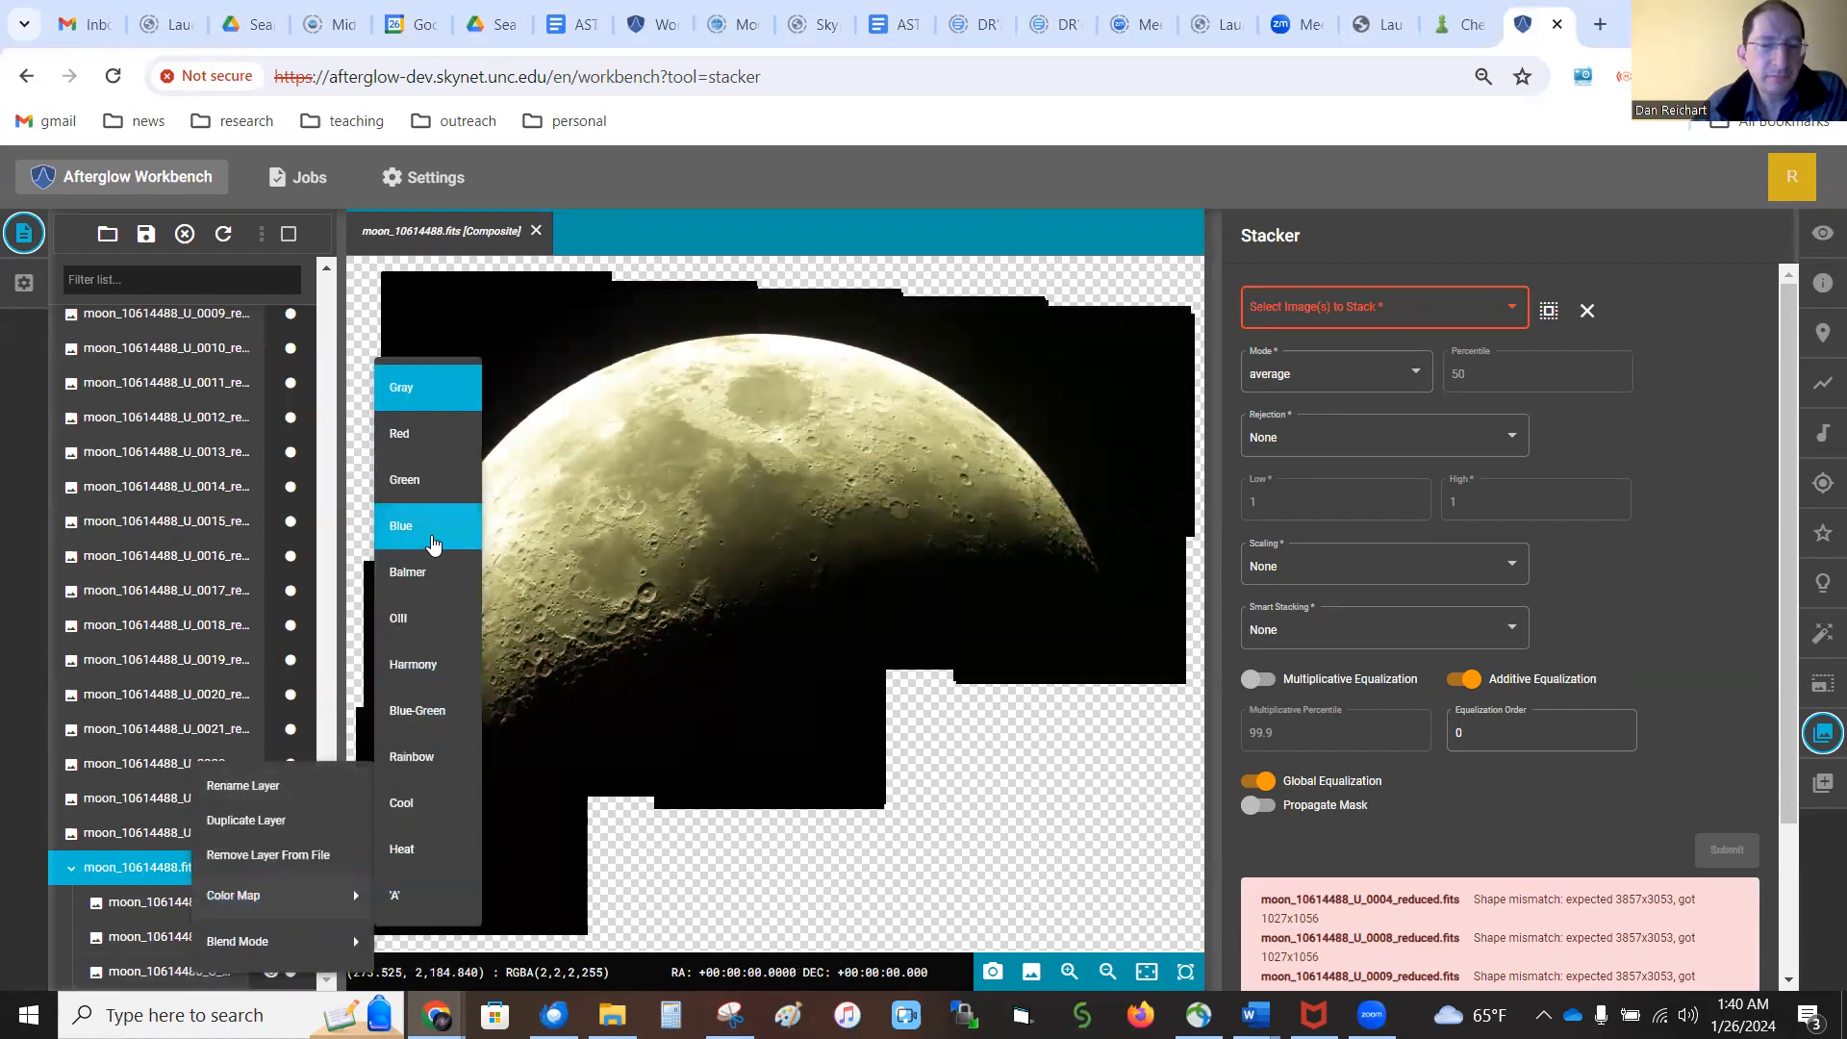
click(432, 541)
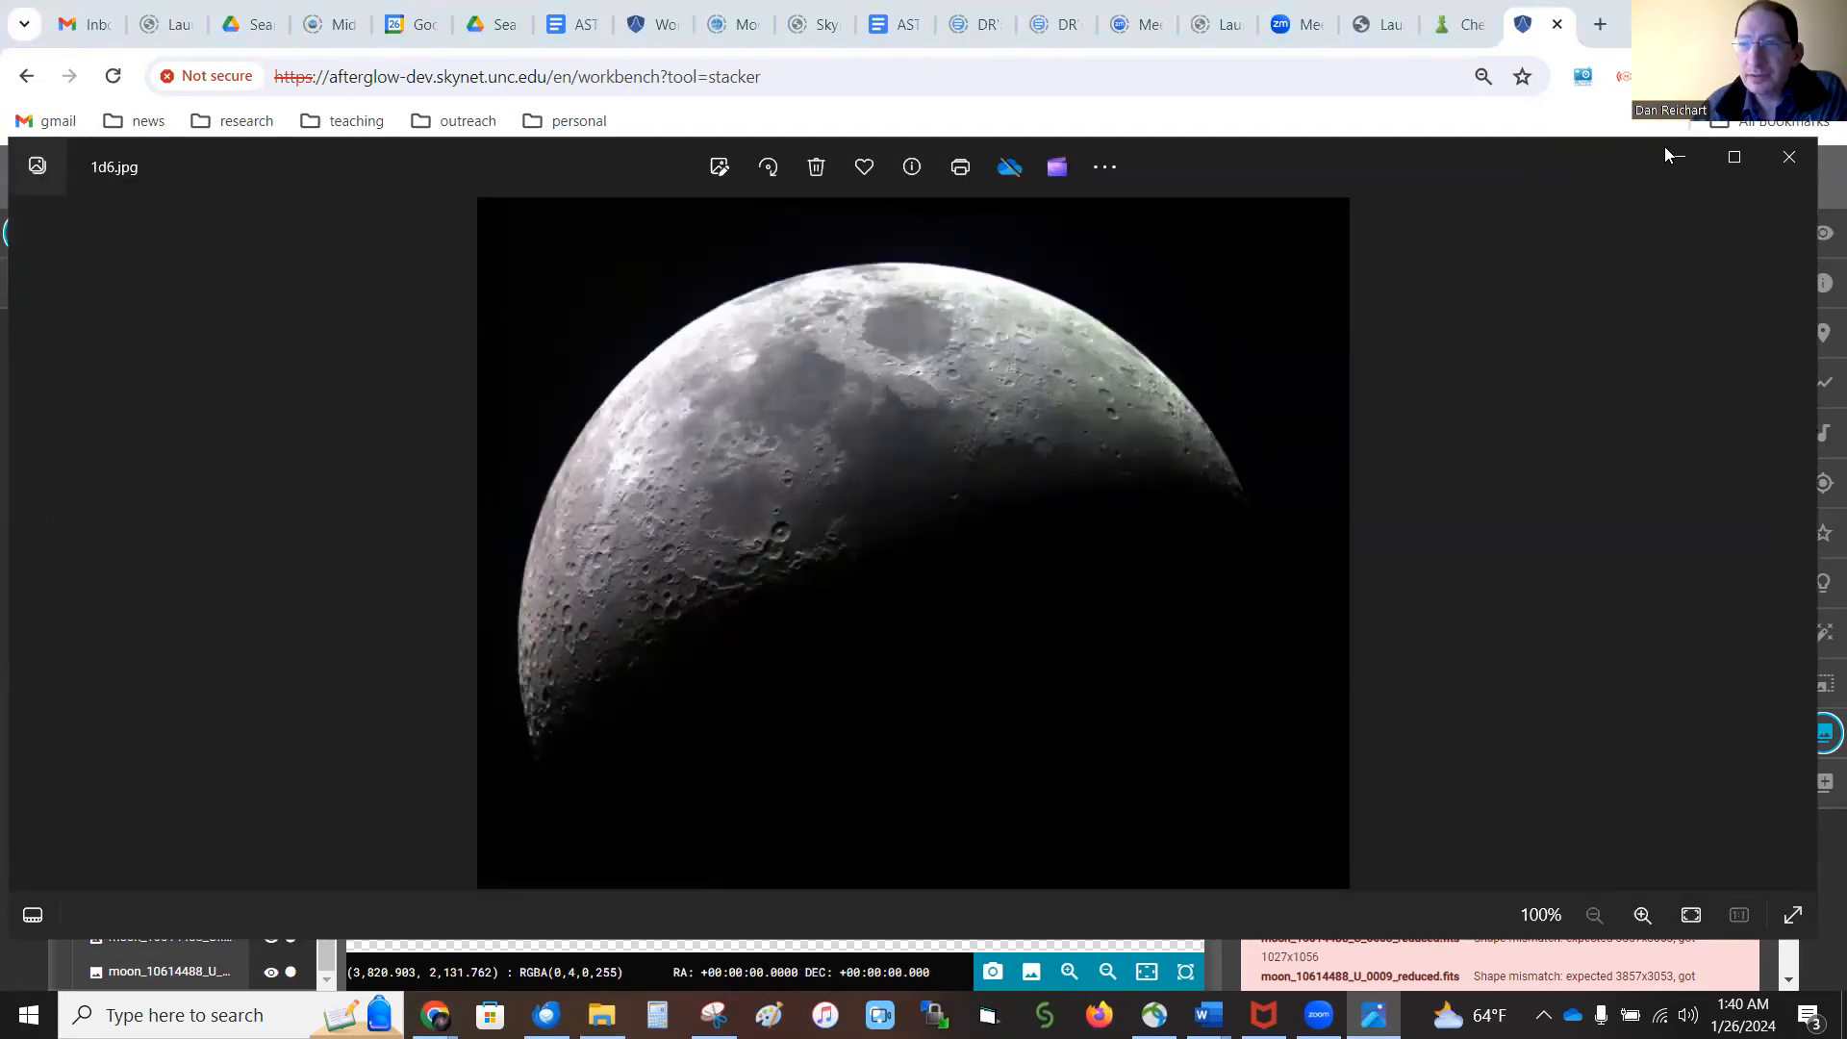
Close the 1d6.jpg picture and link all layers of the composite by percentile in the display settings
click(1789, 156)
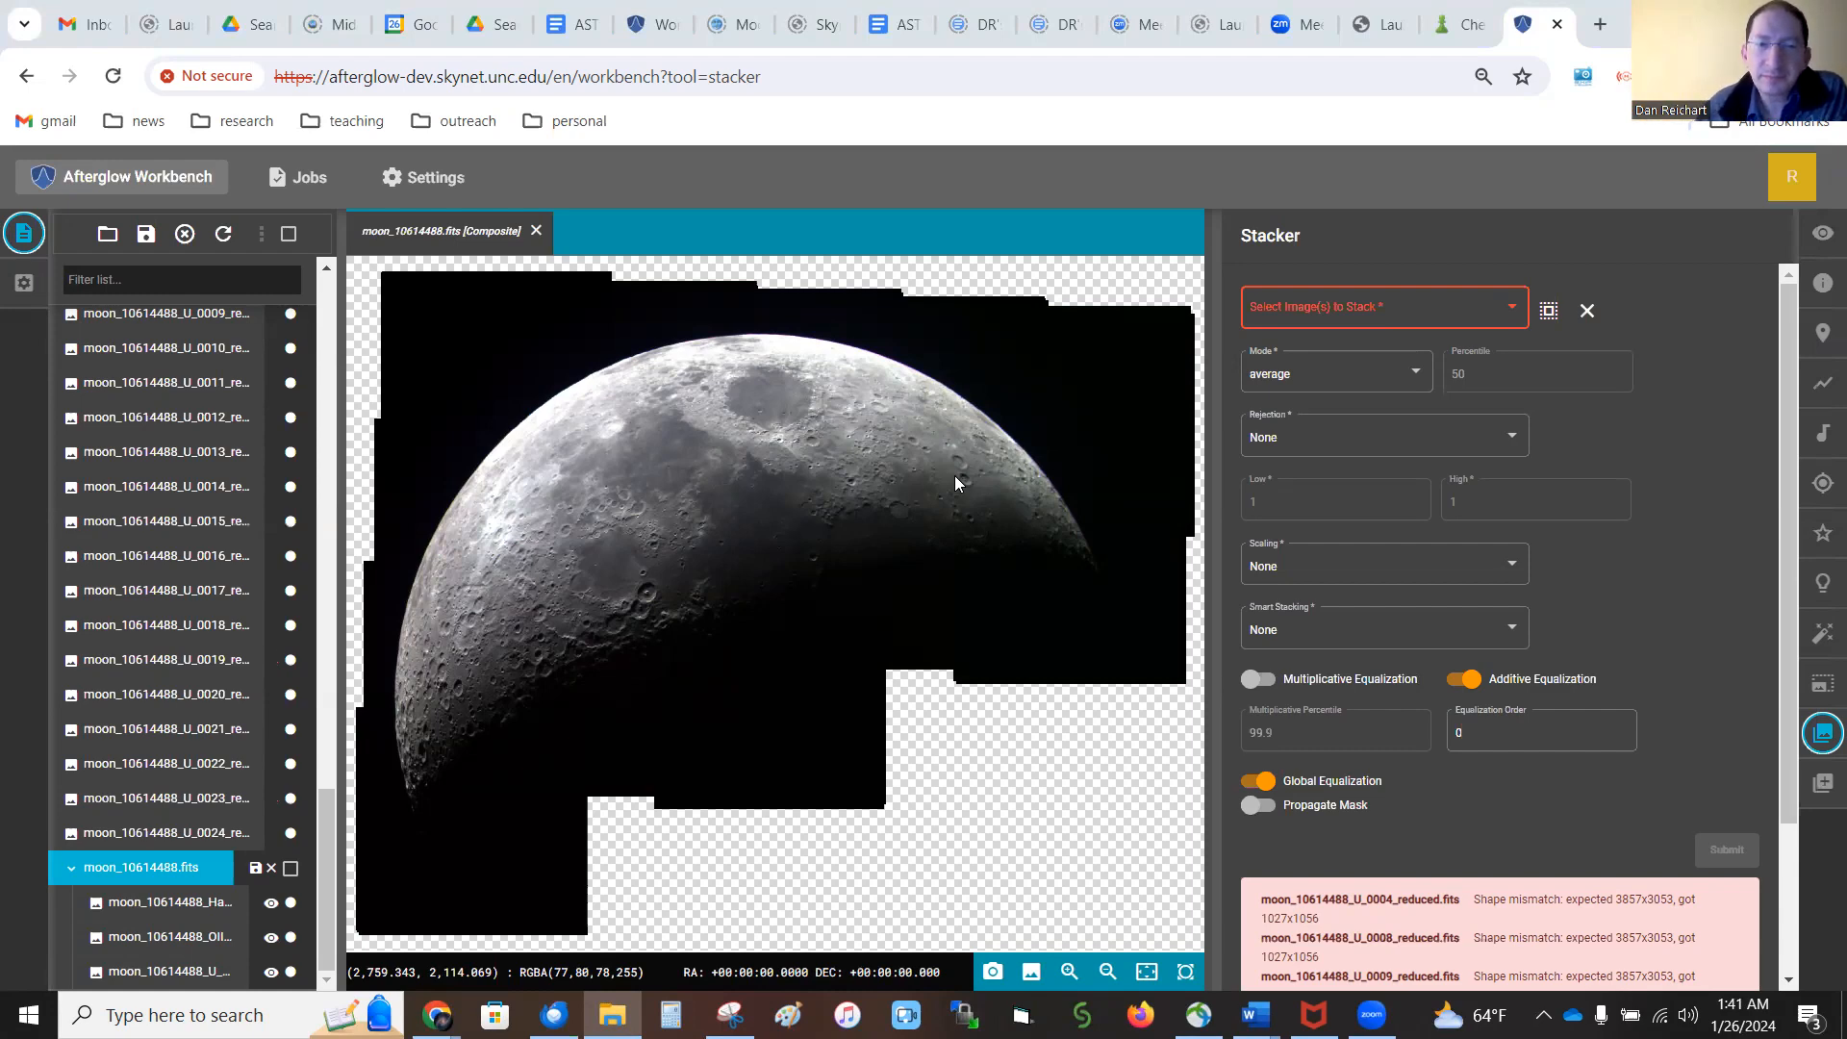
click(1819, 237)
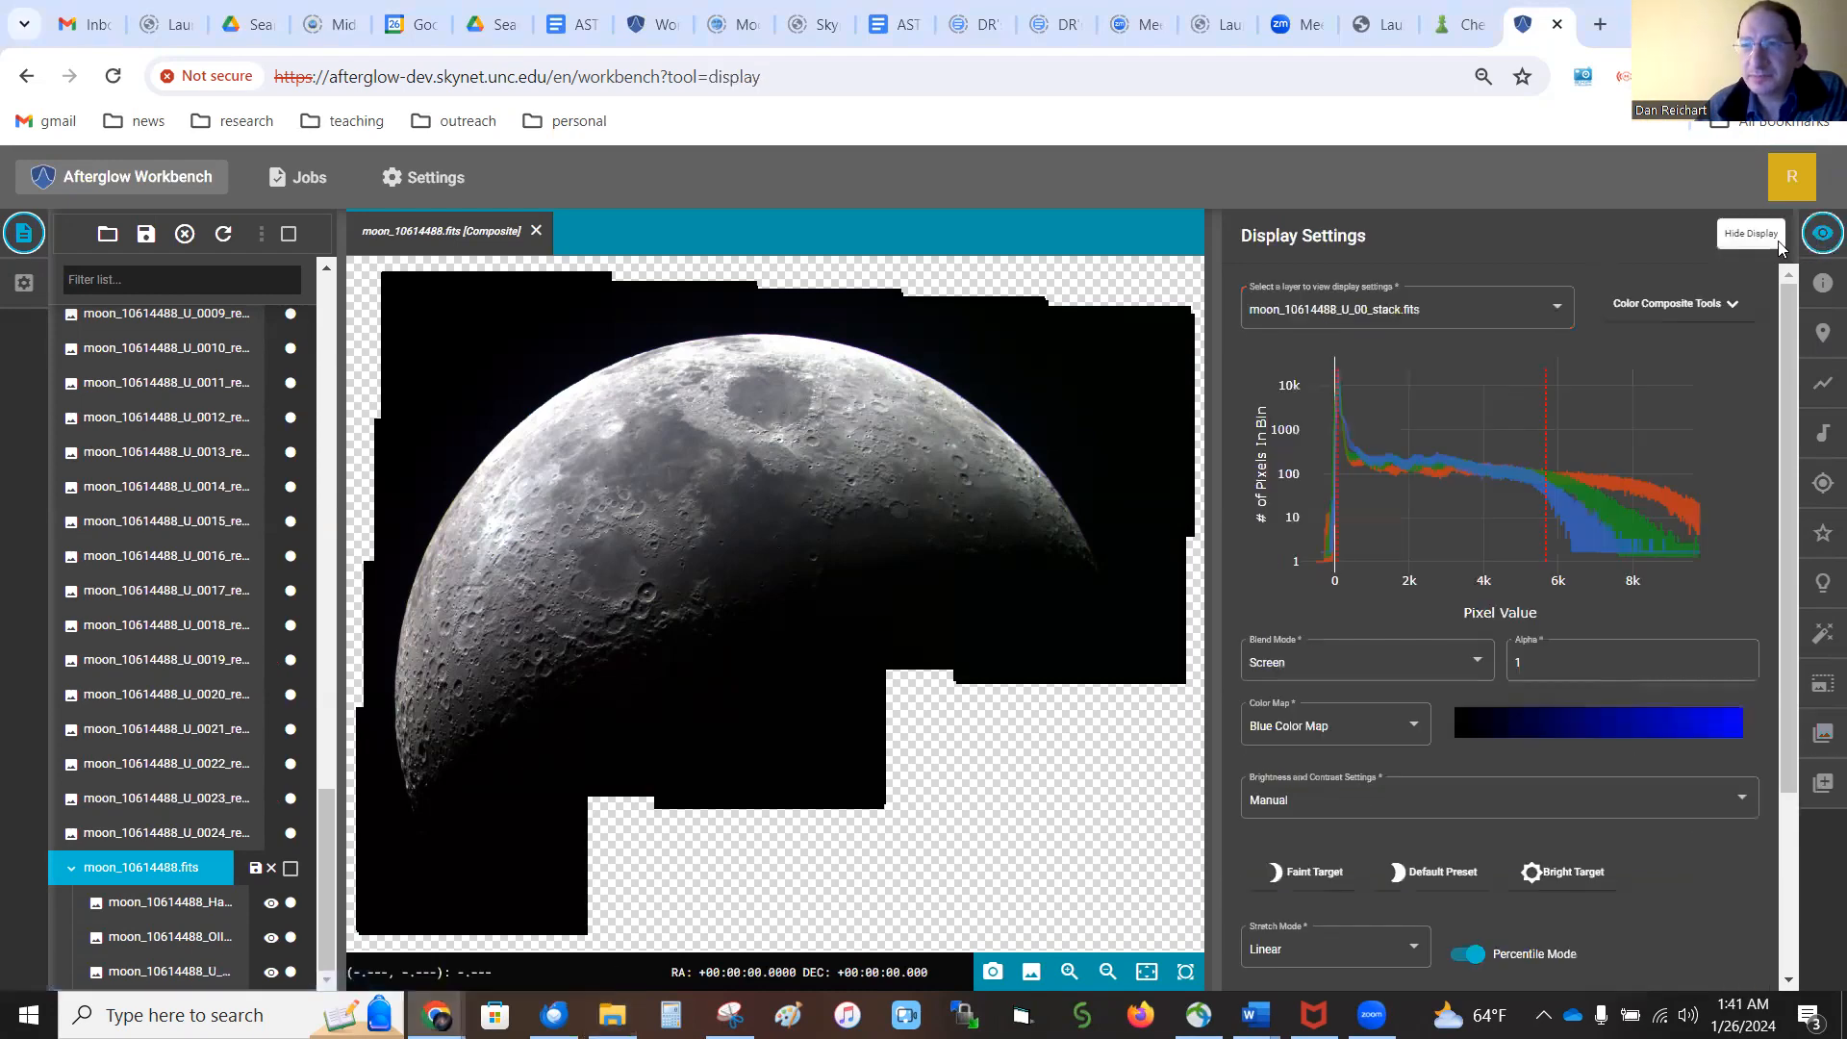
click(1652, 304)
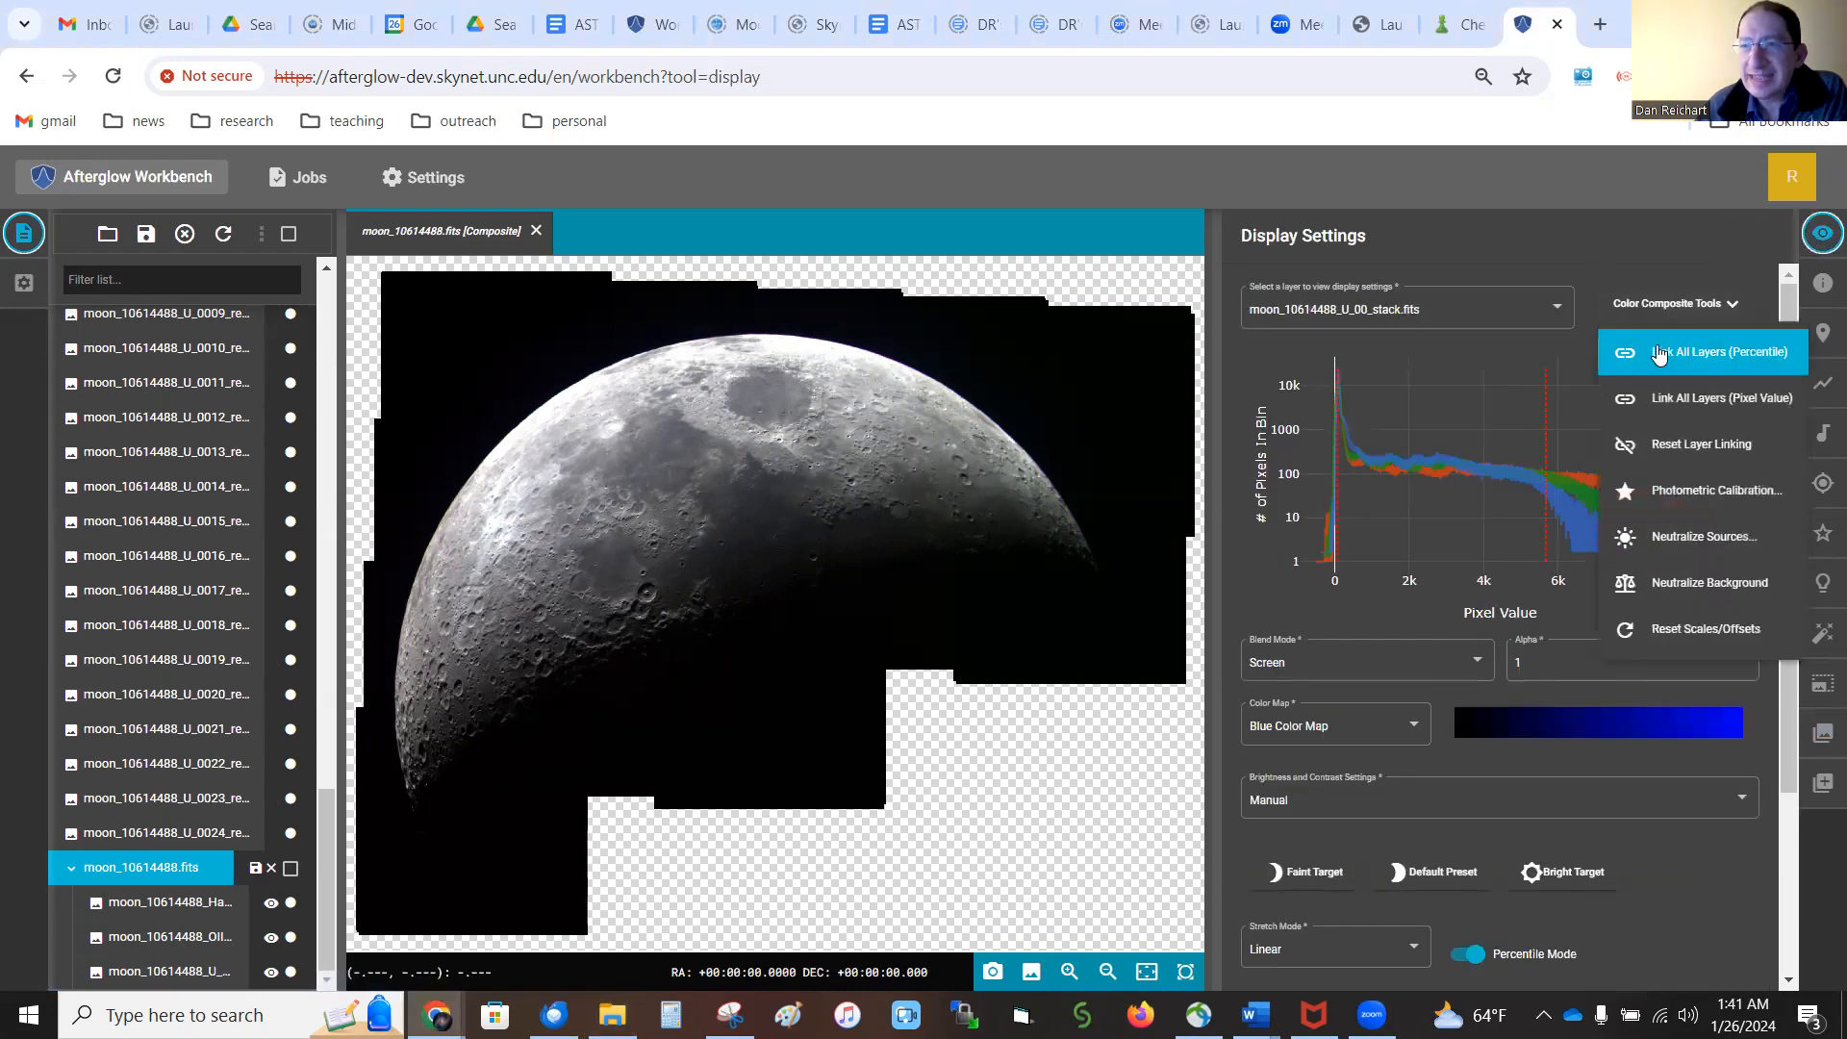
click(1660, 354)
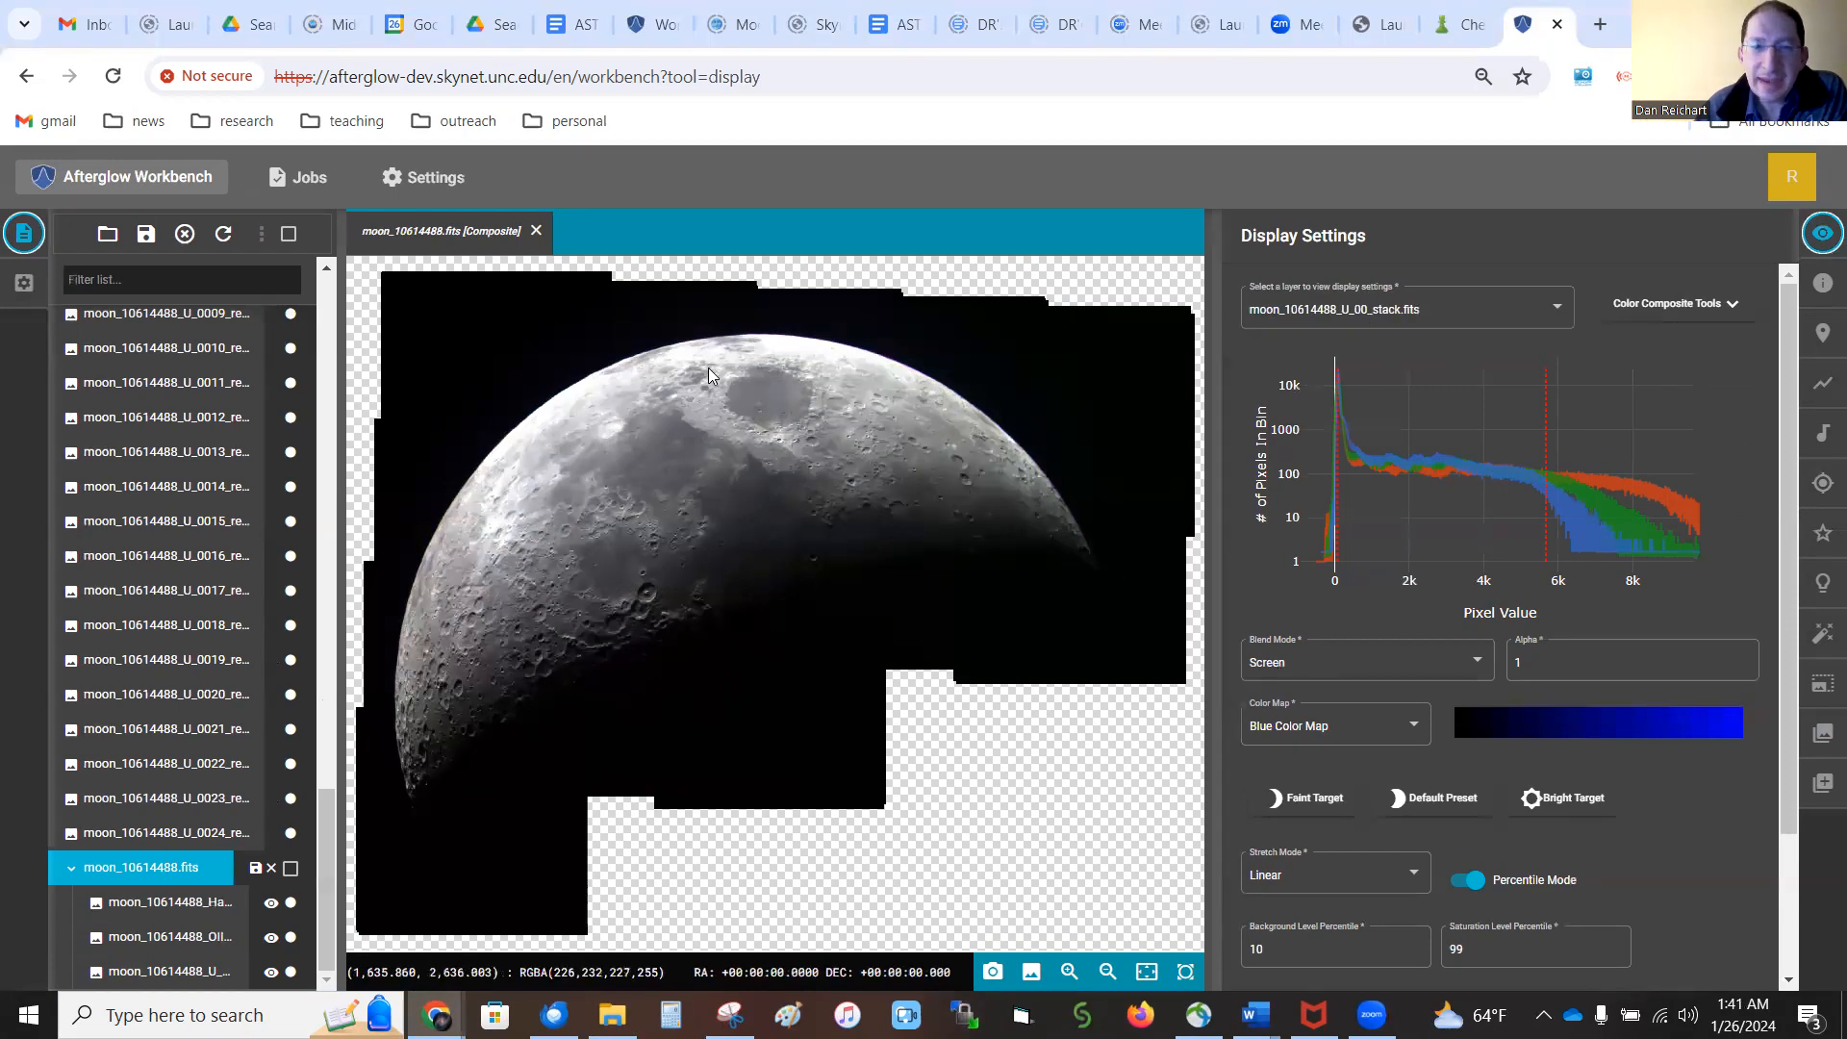
Set the composite's stretch mode to Midtone and apply the default preset levels
scroll(491, 524, up, 6)
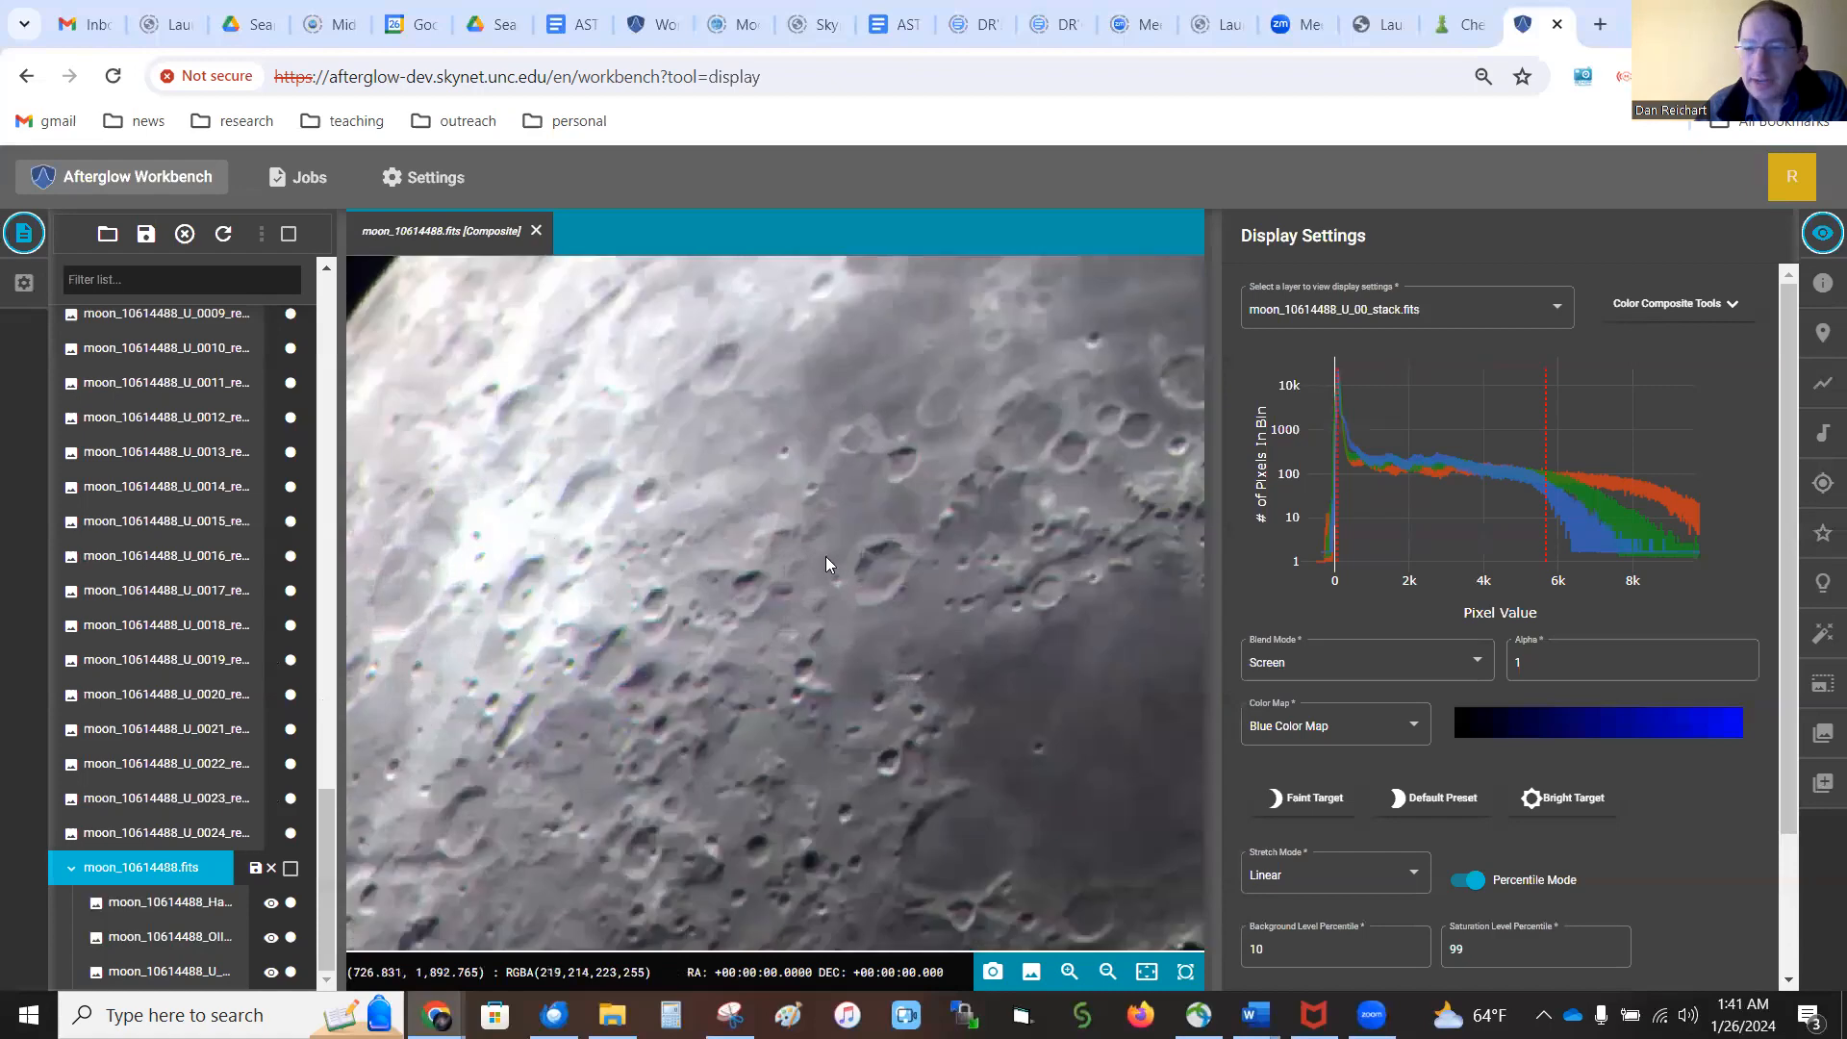
click(1331, 876)
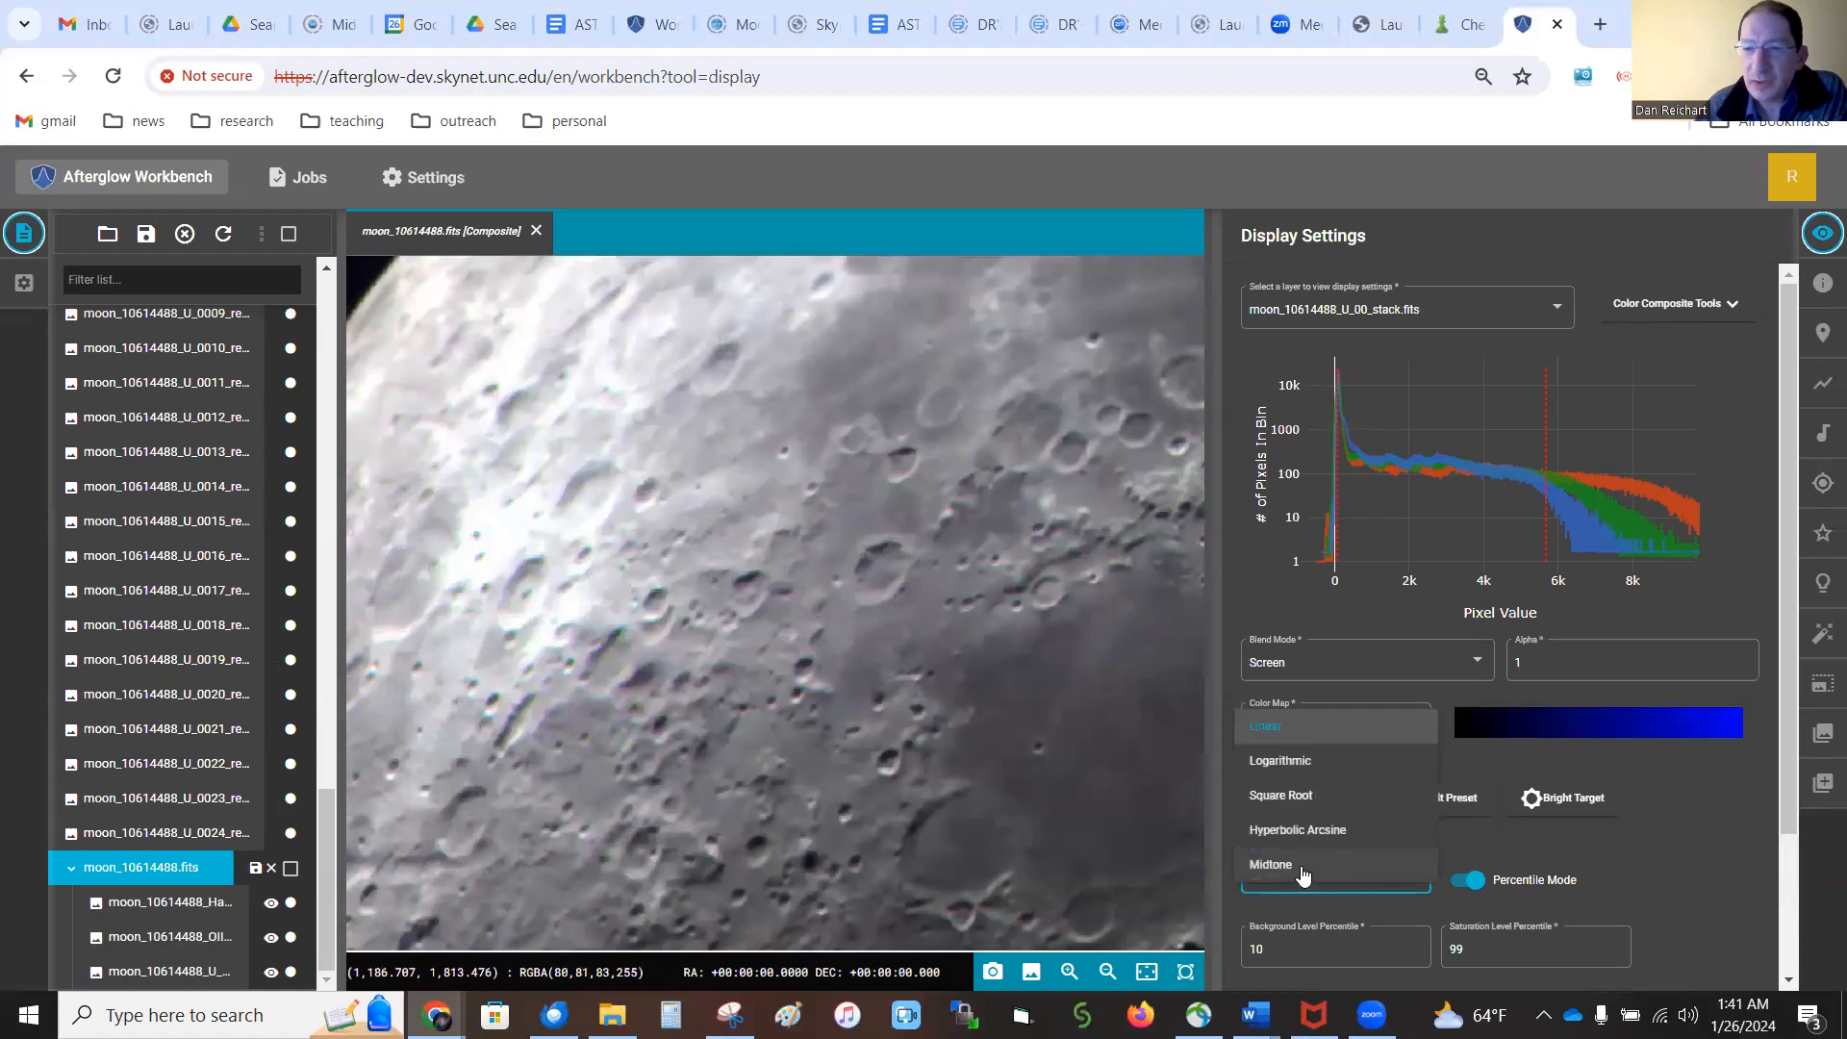
click(1331, 865)
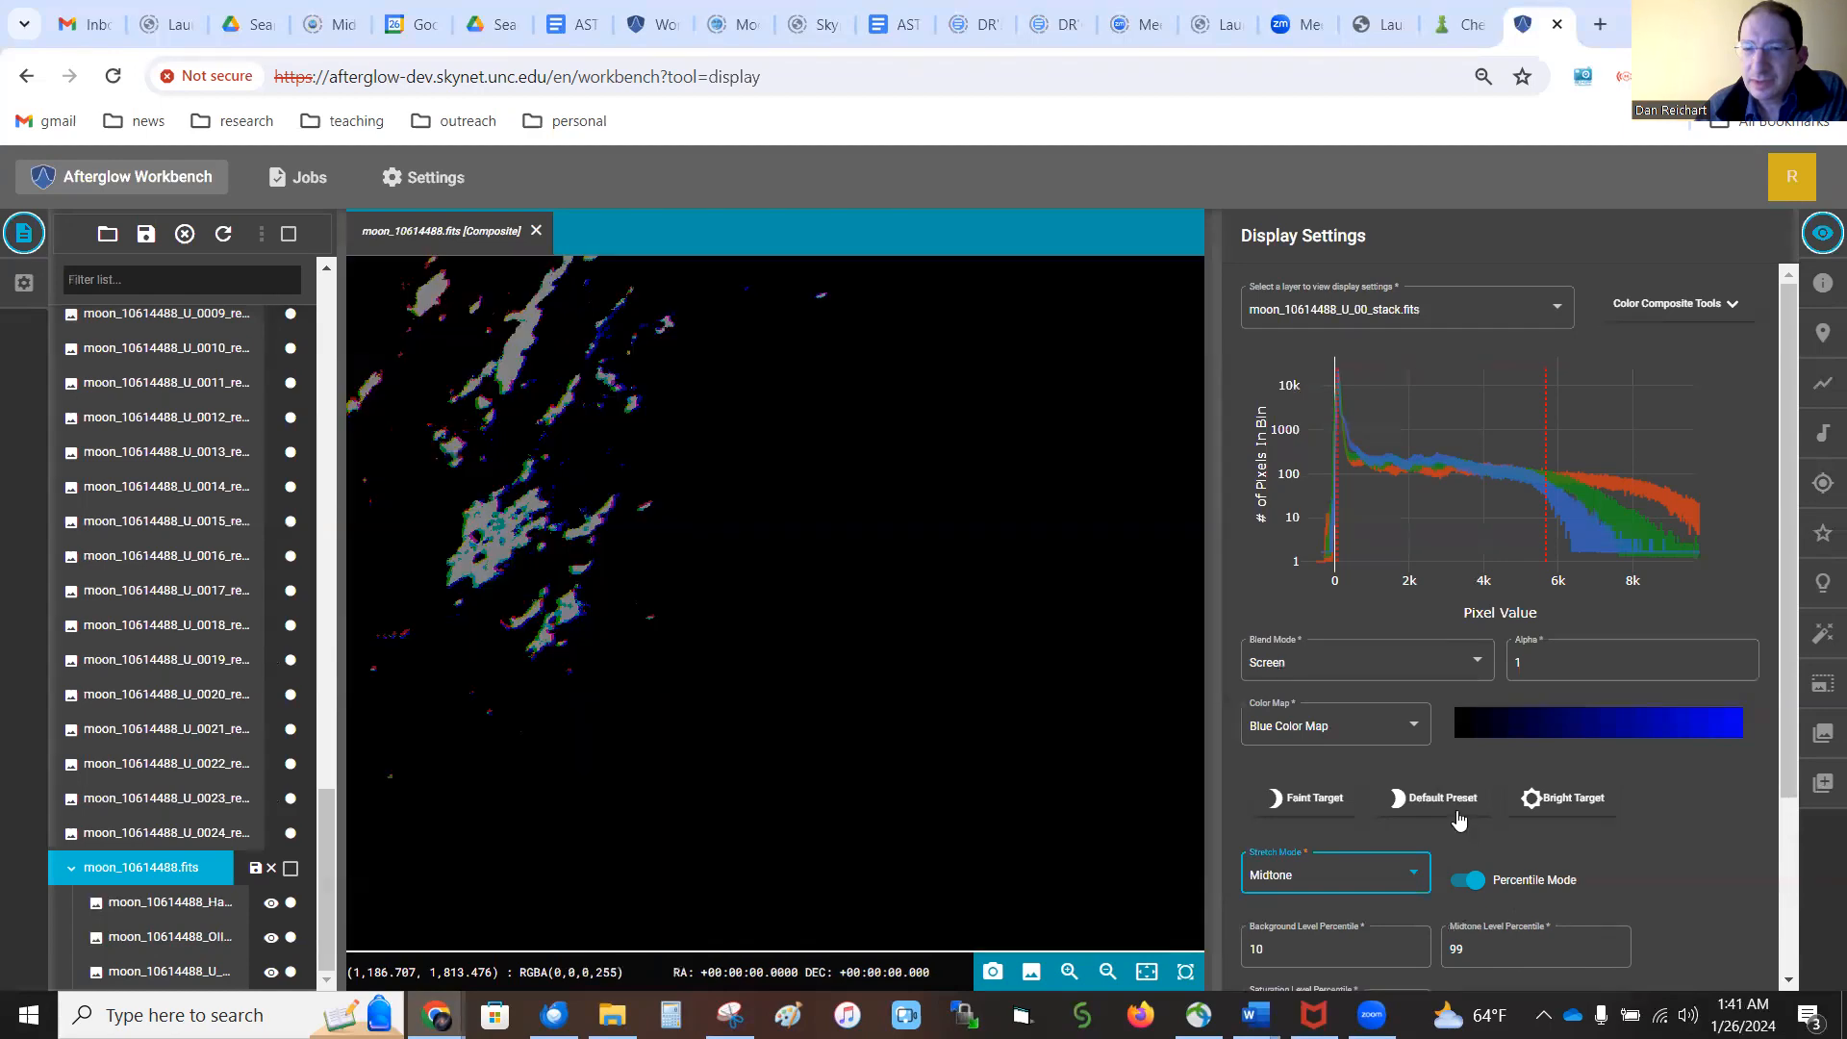
click(1458, 809)
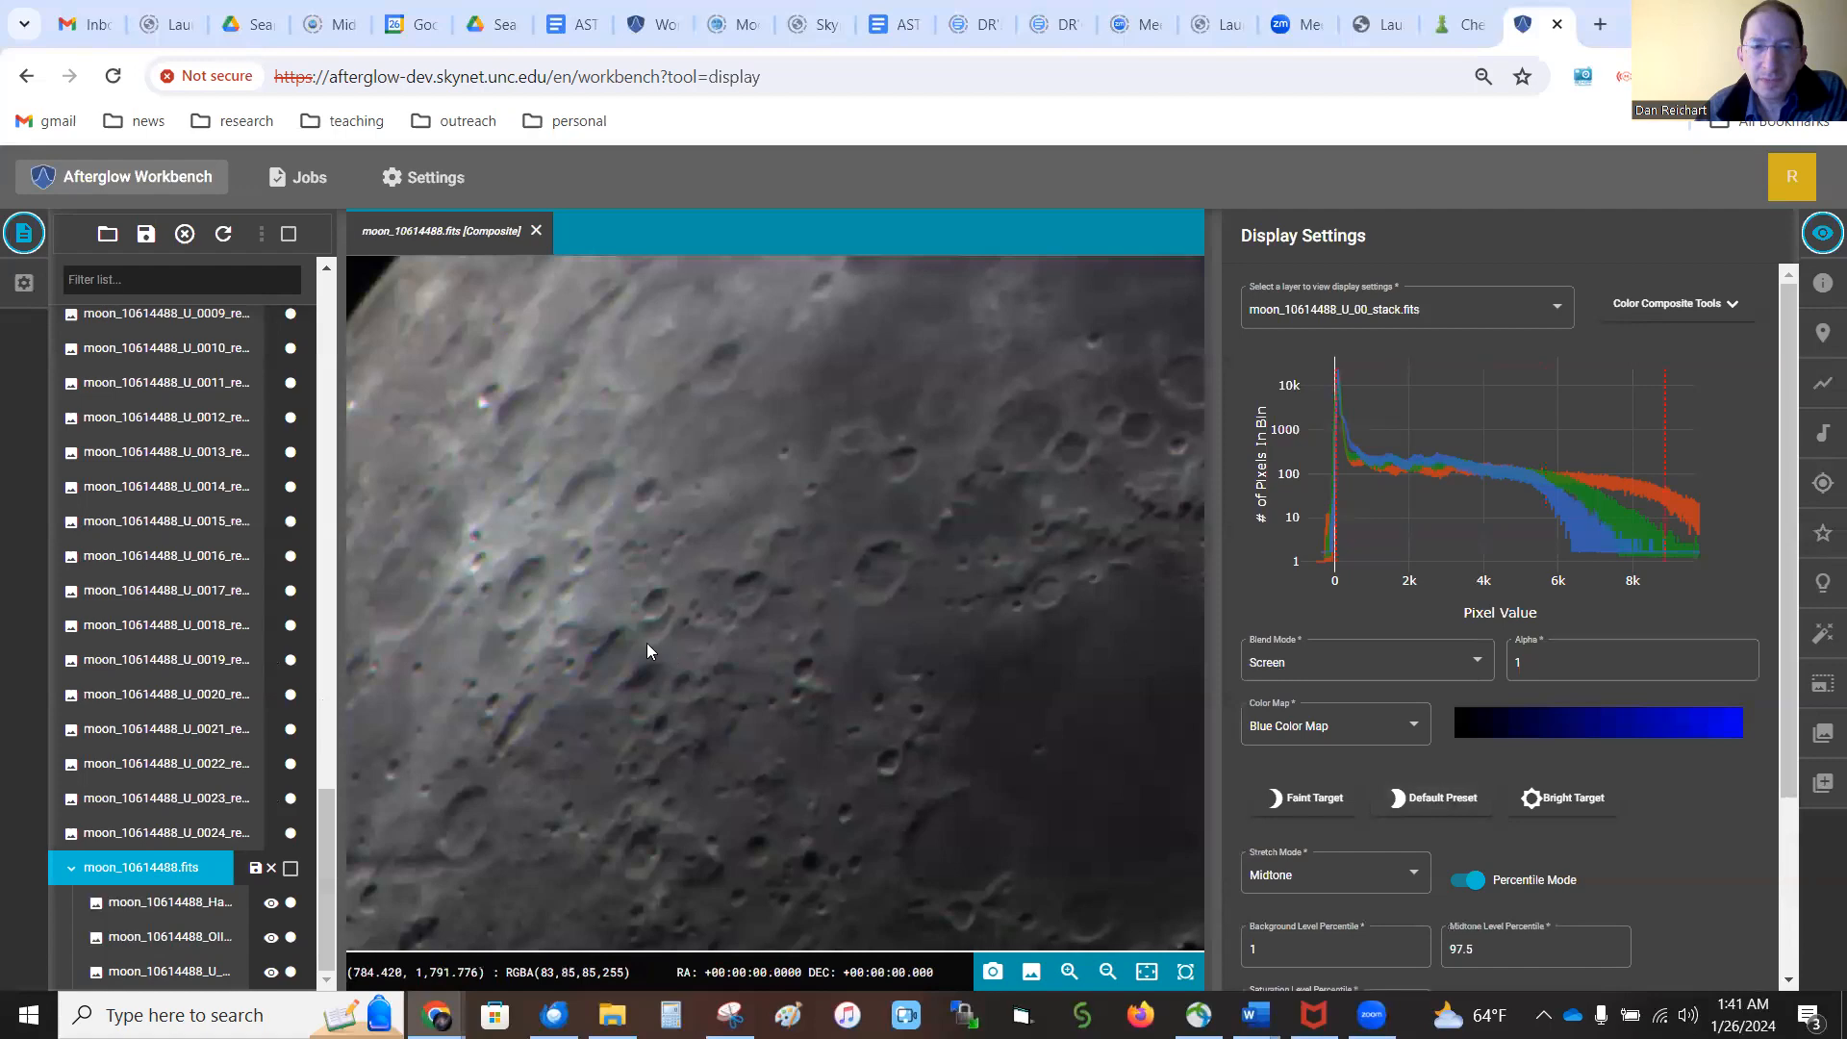
View the whole moon mosaic and set the composite's midtone level percentile to 90
scroll(476, 534, down, 3)
scroll(671, 560, down, 2)
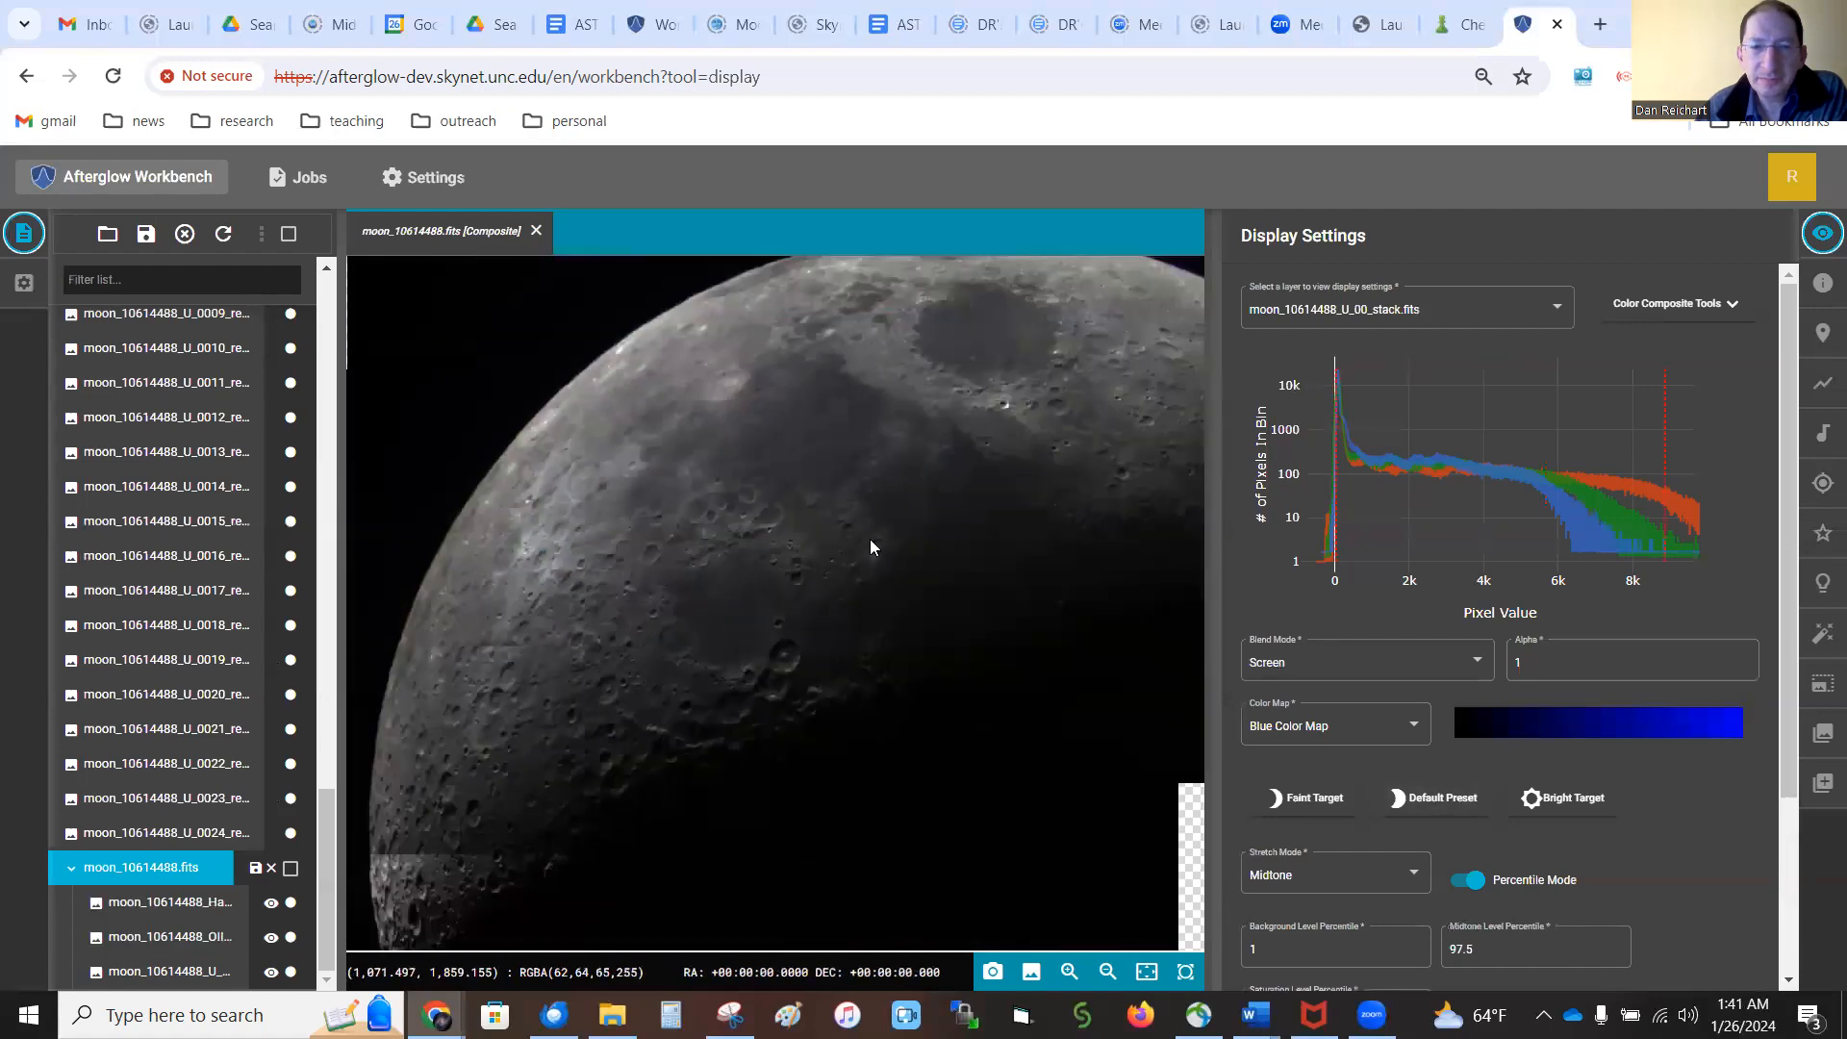
scroll(870, 547, down, 2)
drag(920, 523, 829, 500)
scroll(822, 499, down, 1)
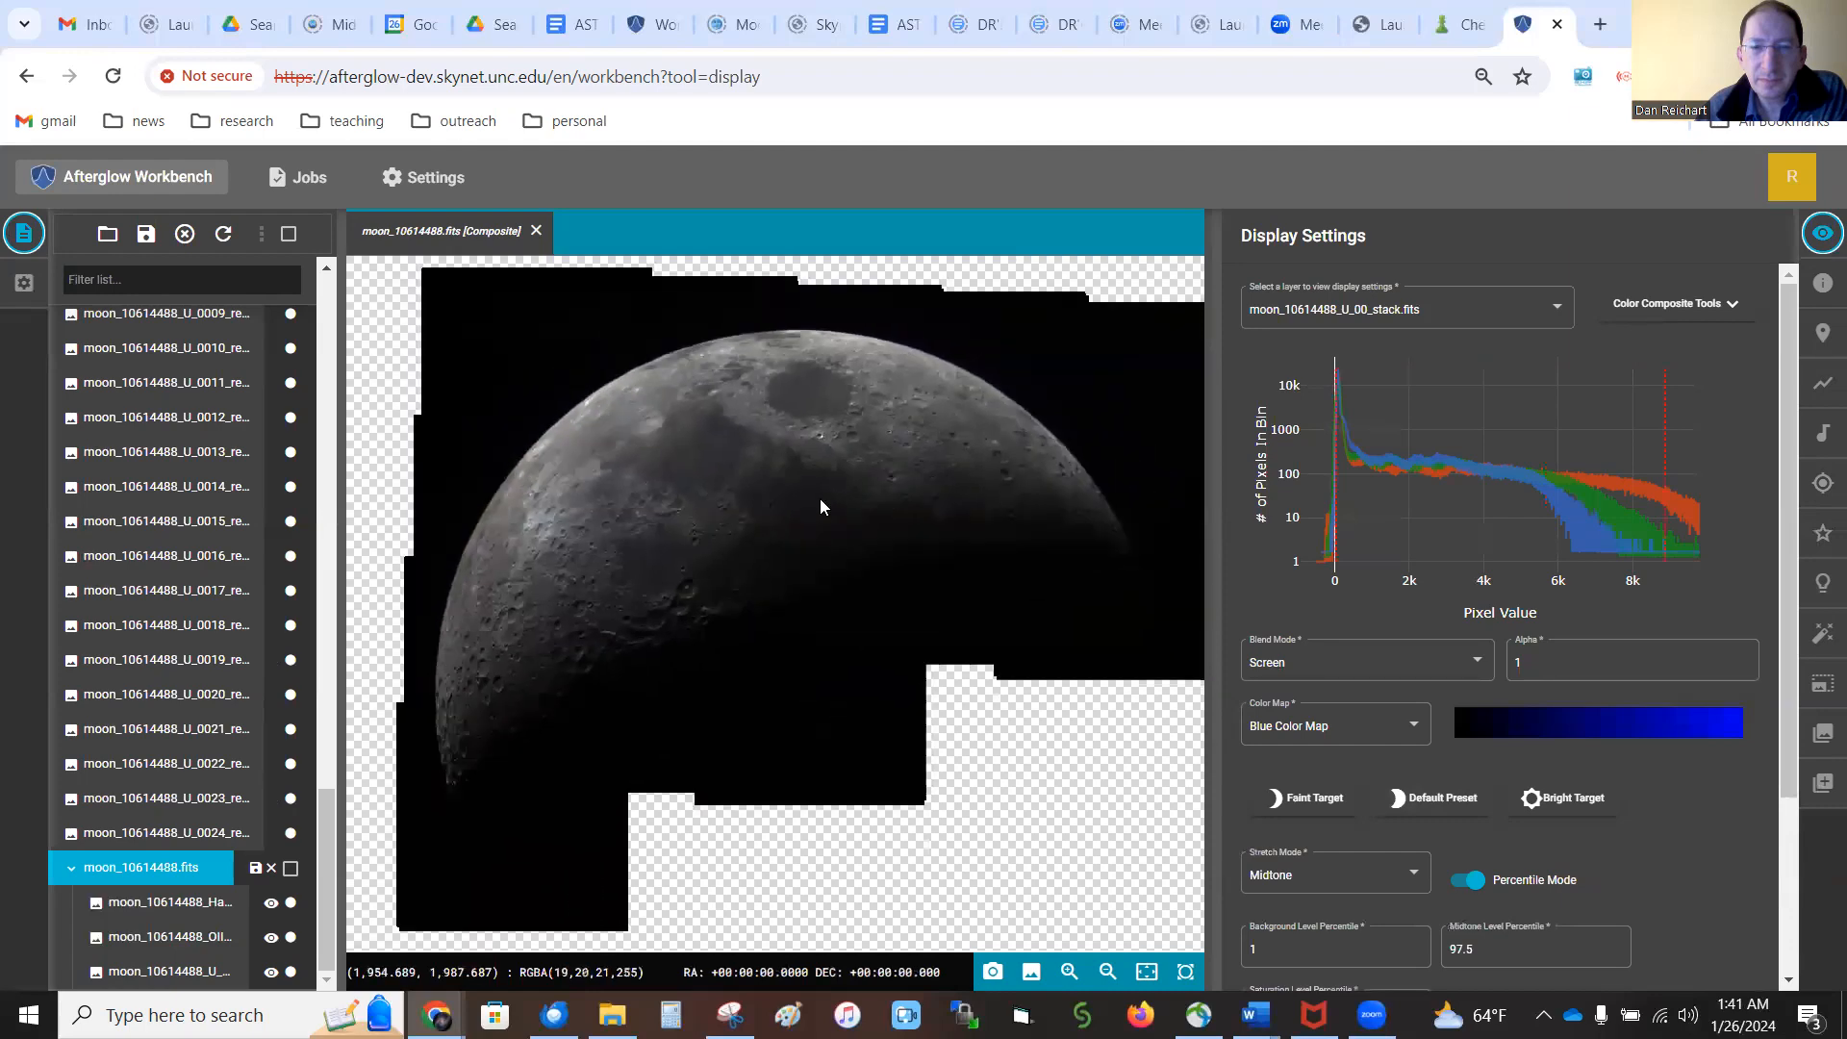
click(1467, 949)
key(BackSpace)
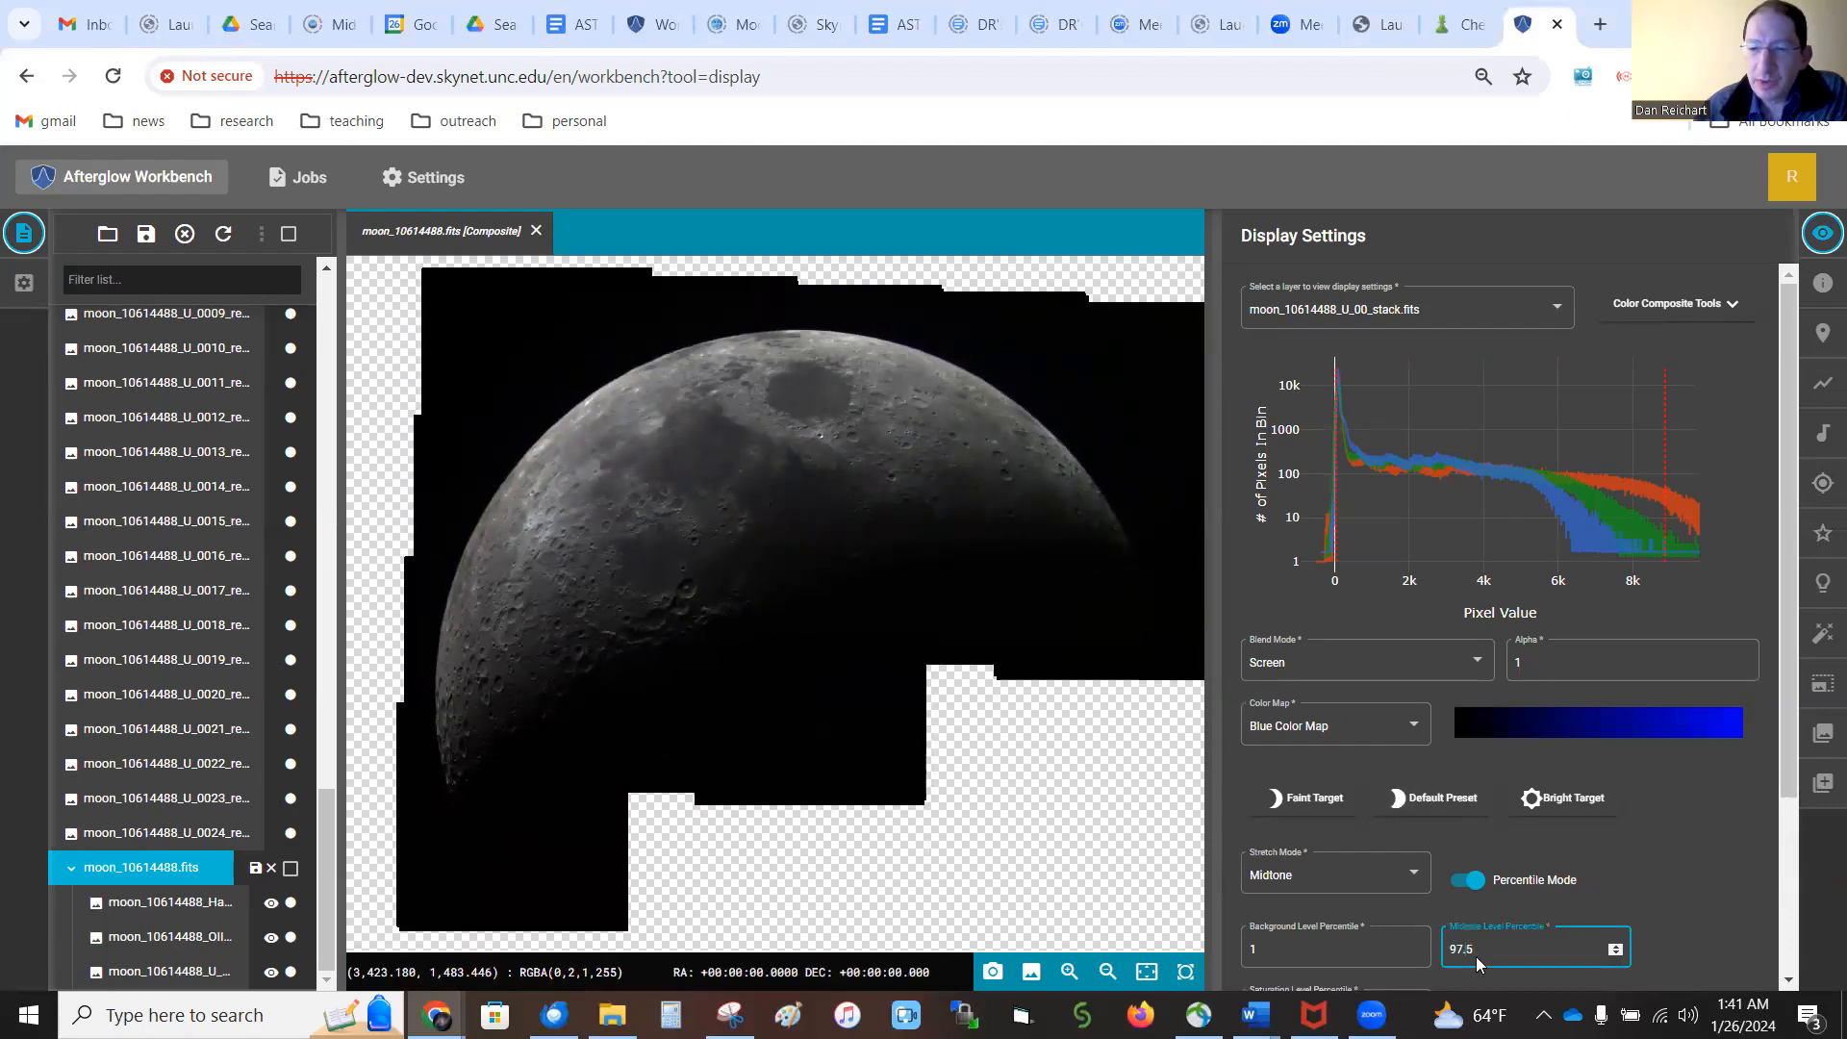
key(BackSpace)
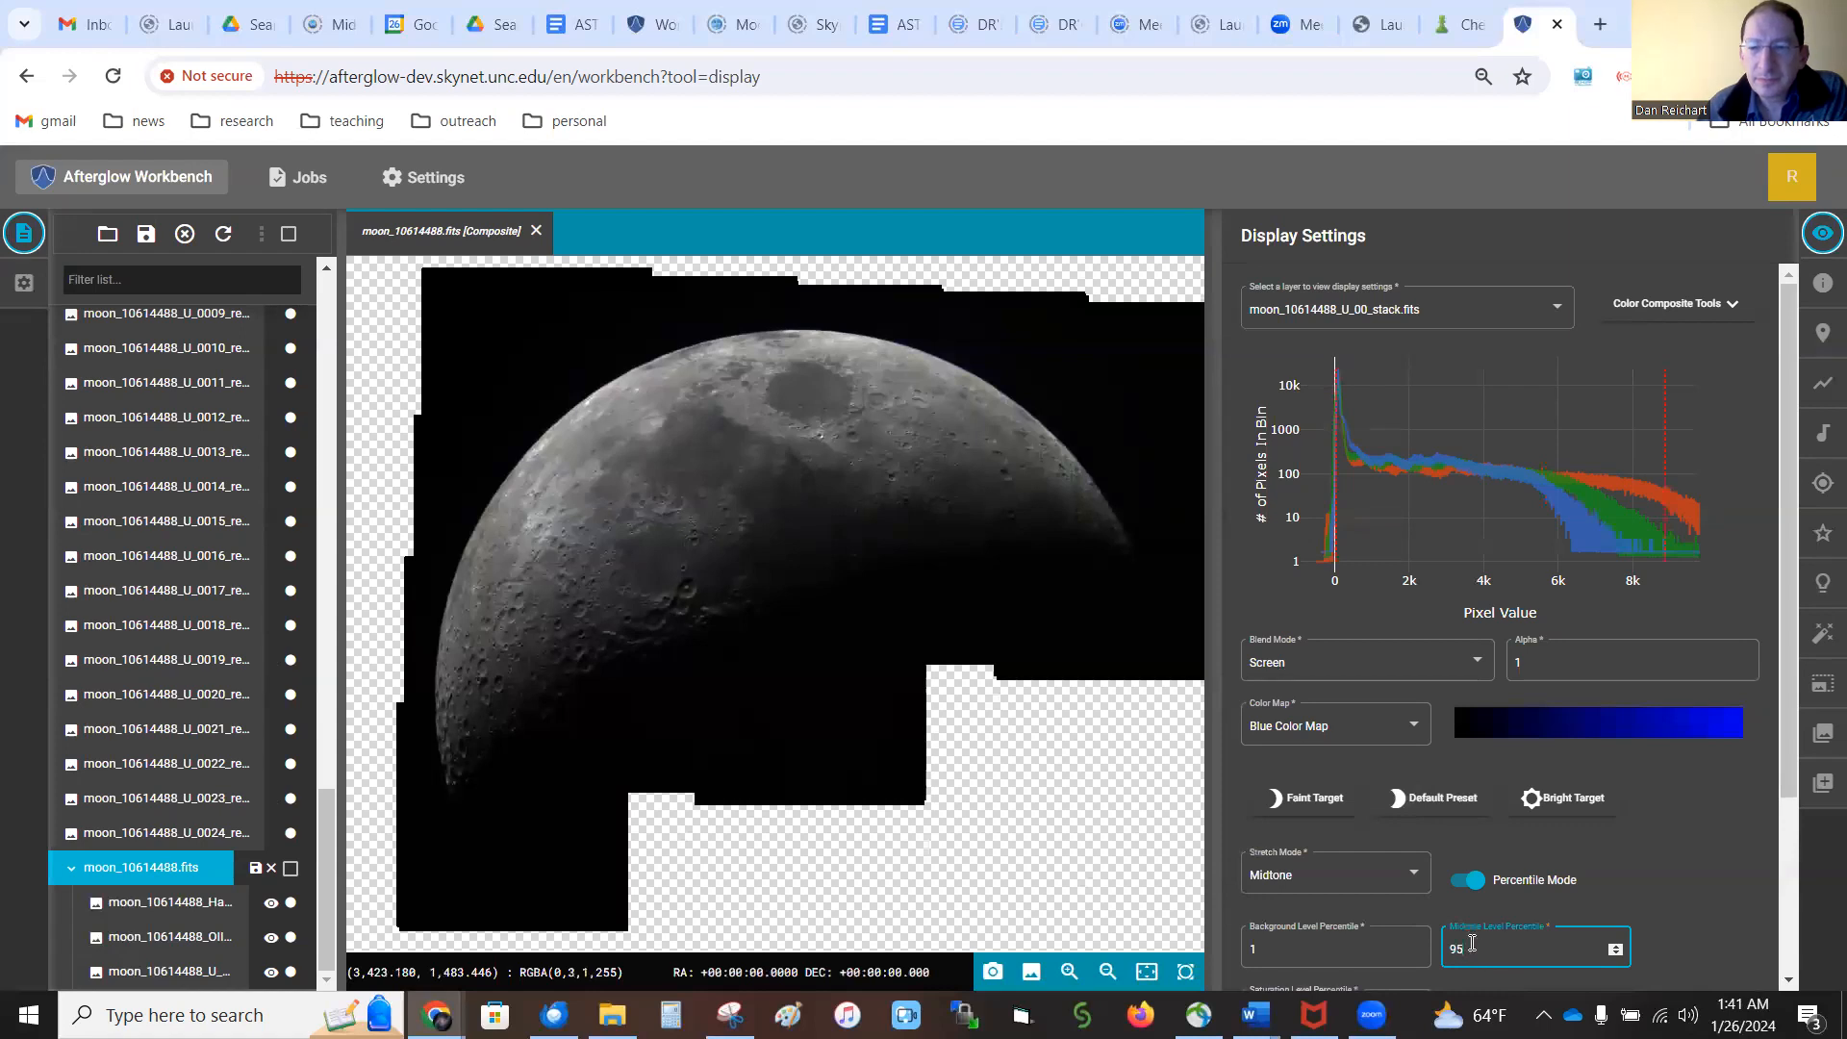
key(BackSpace)
text(0)
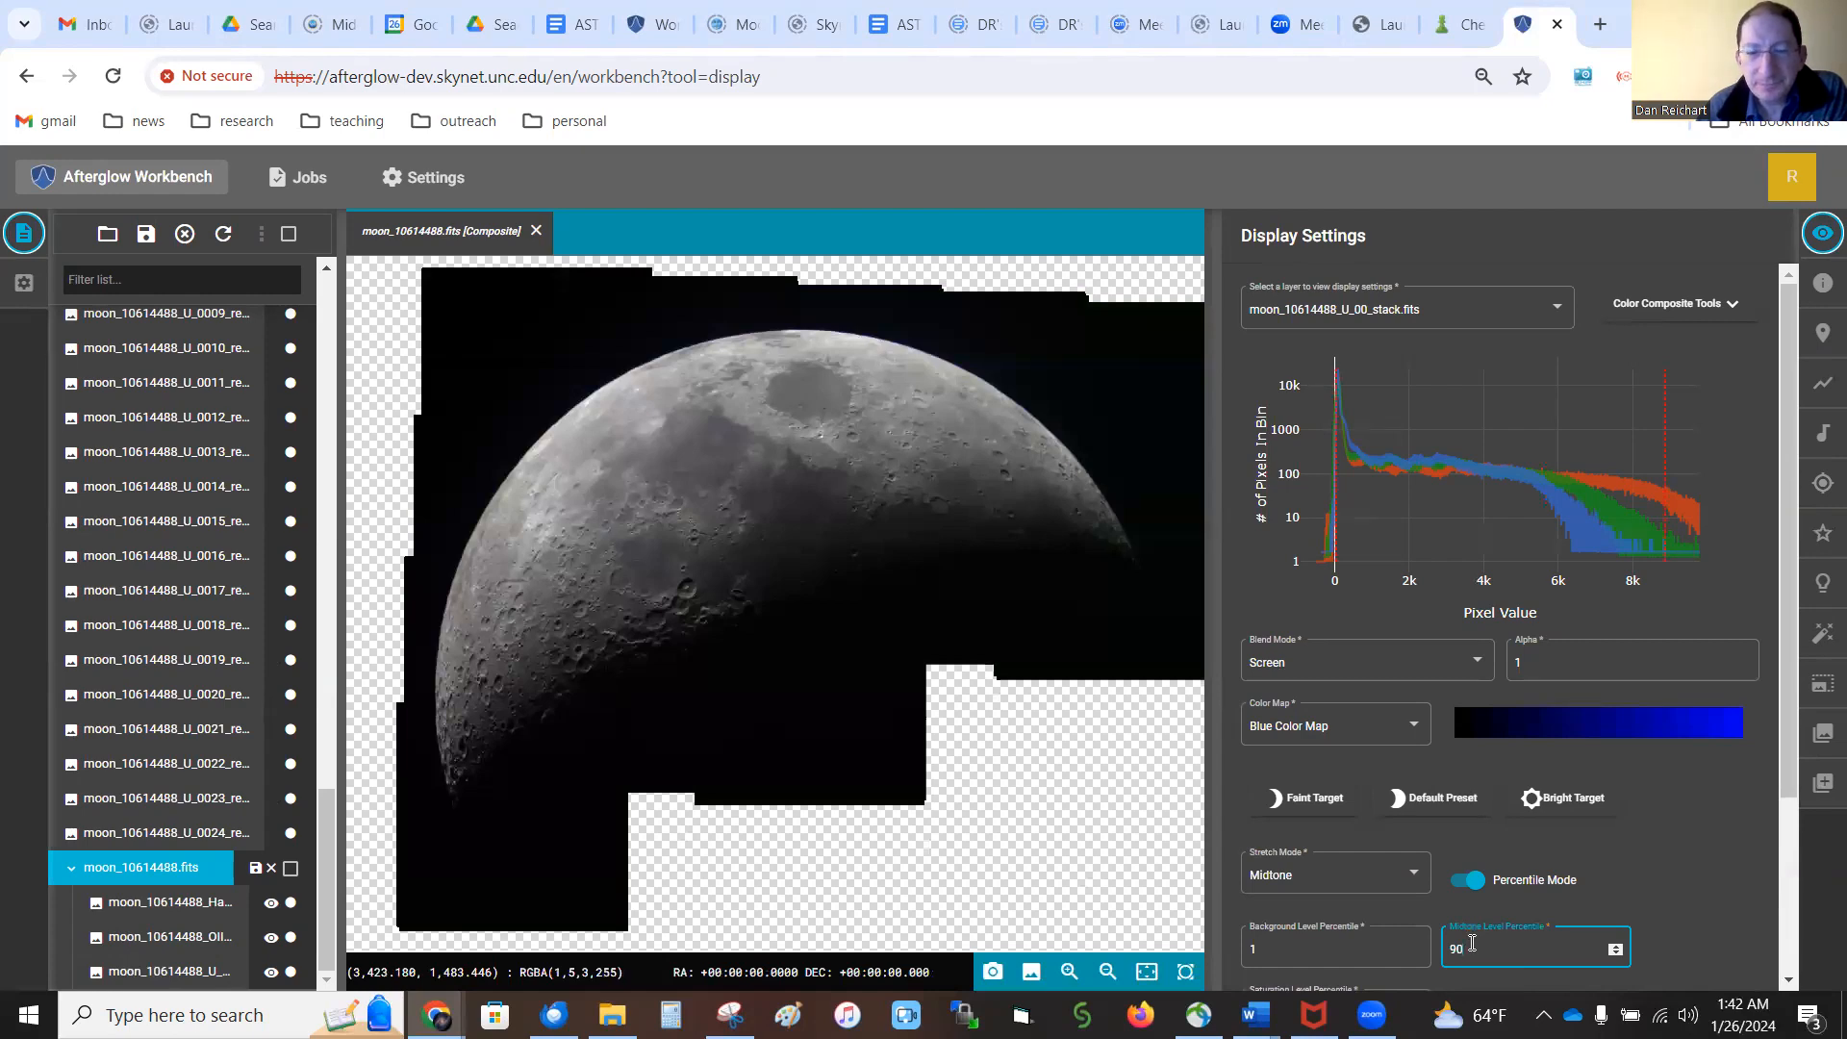
Try background level percentiles of 50, 60 and 70 on the composite and keep 60
double_click(1268, 949)
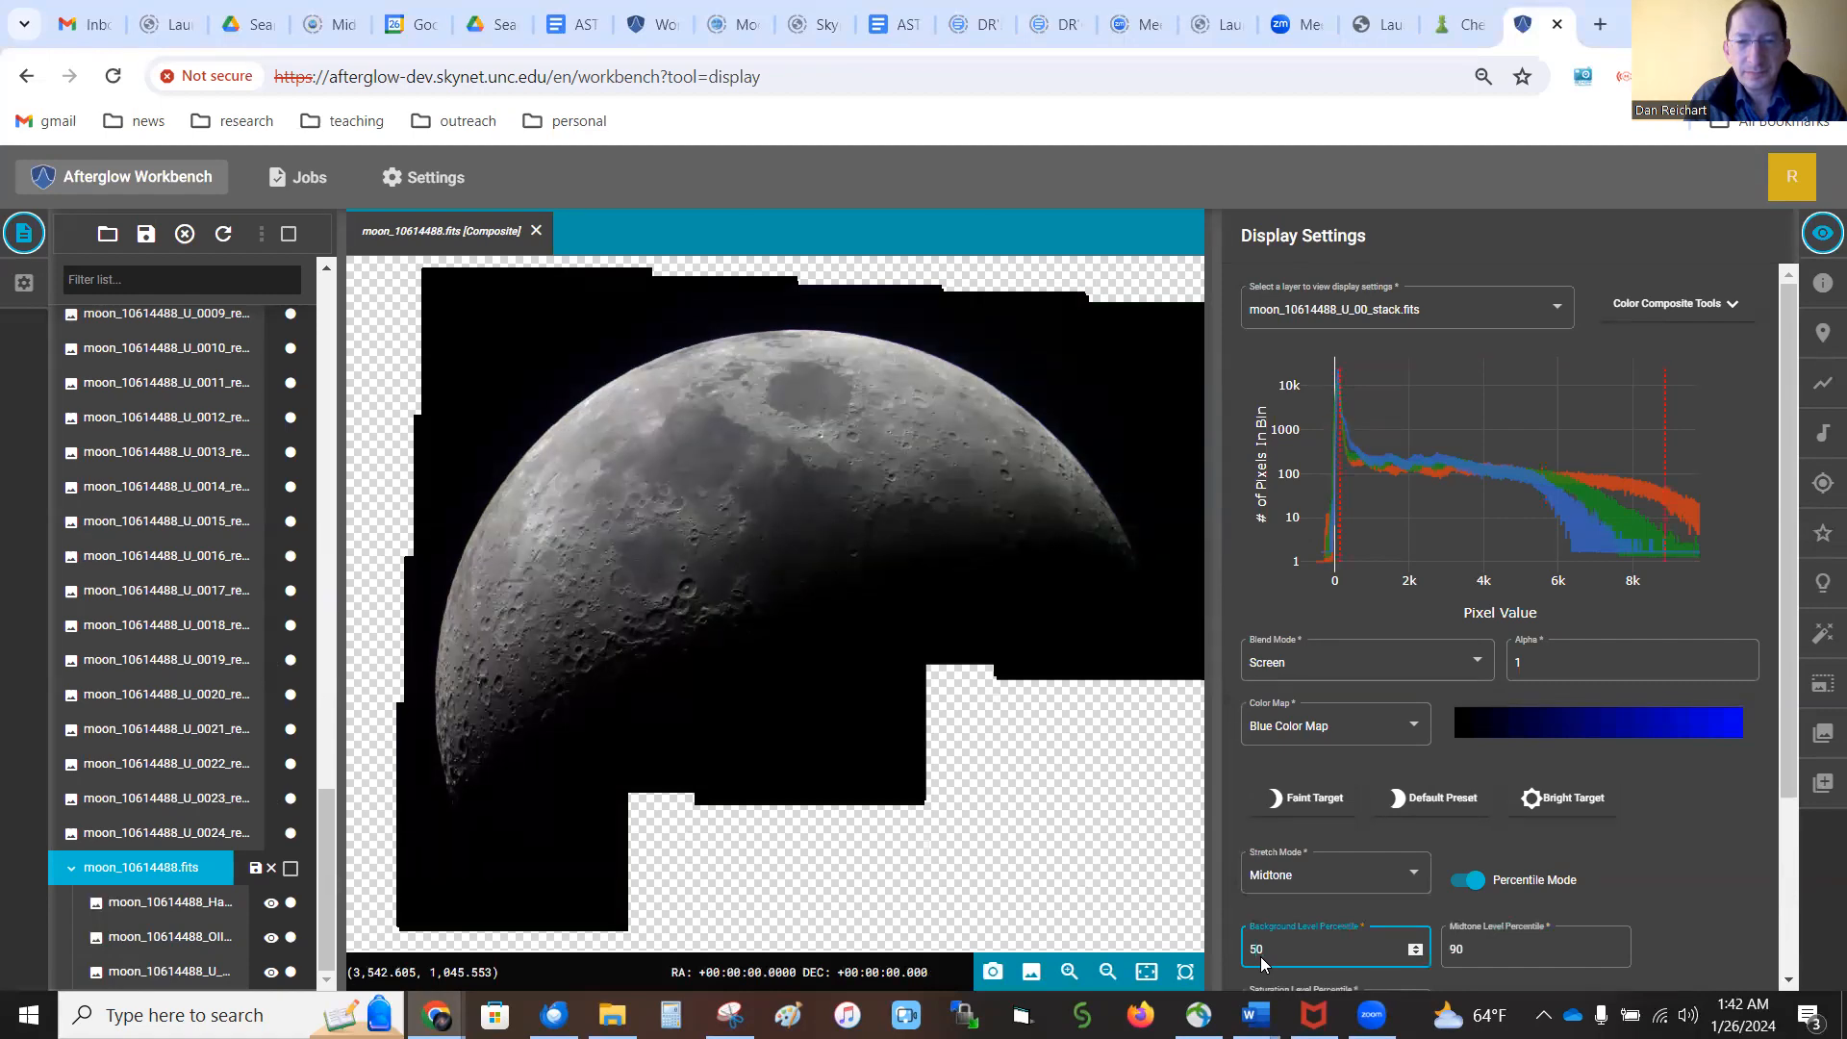
key(BackSpace)
text(6)
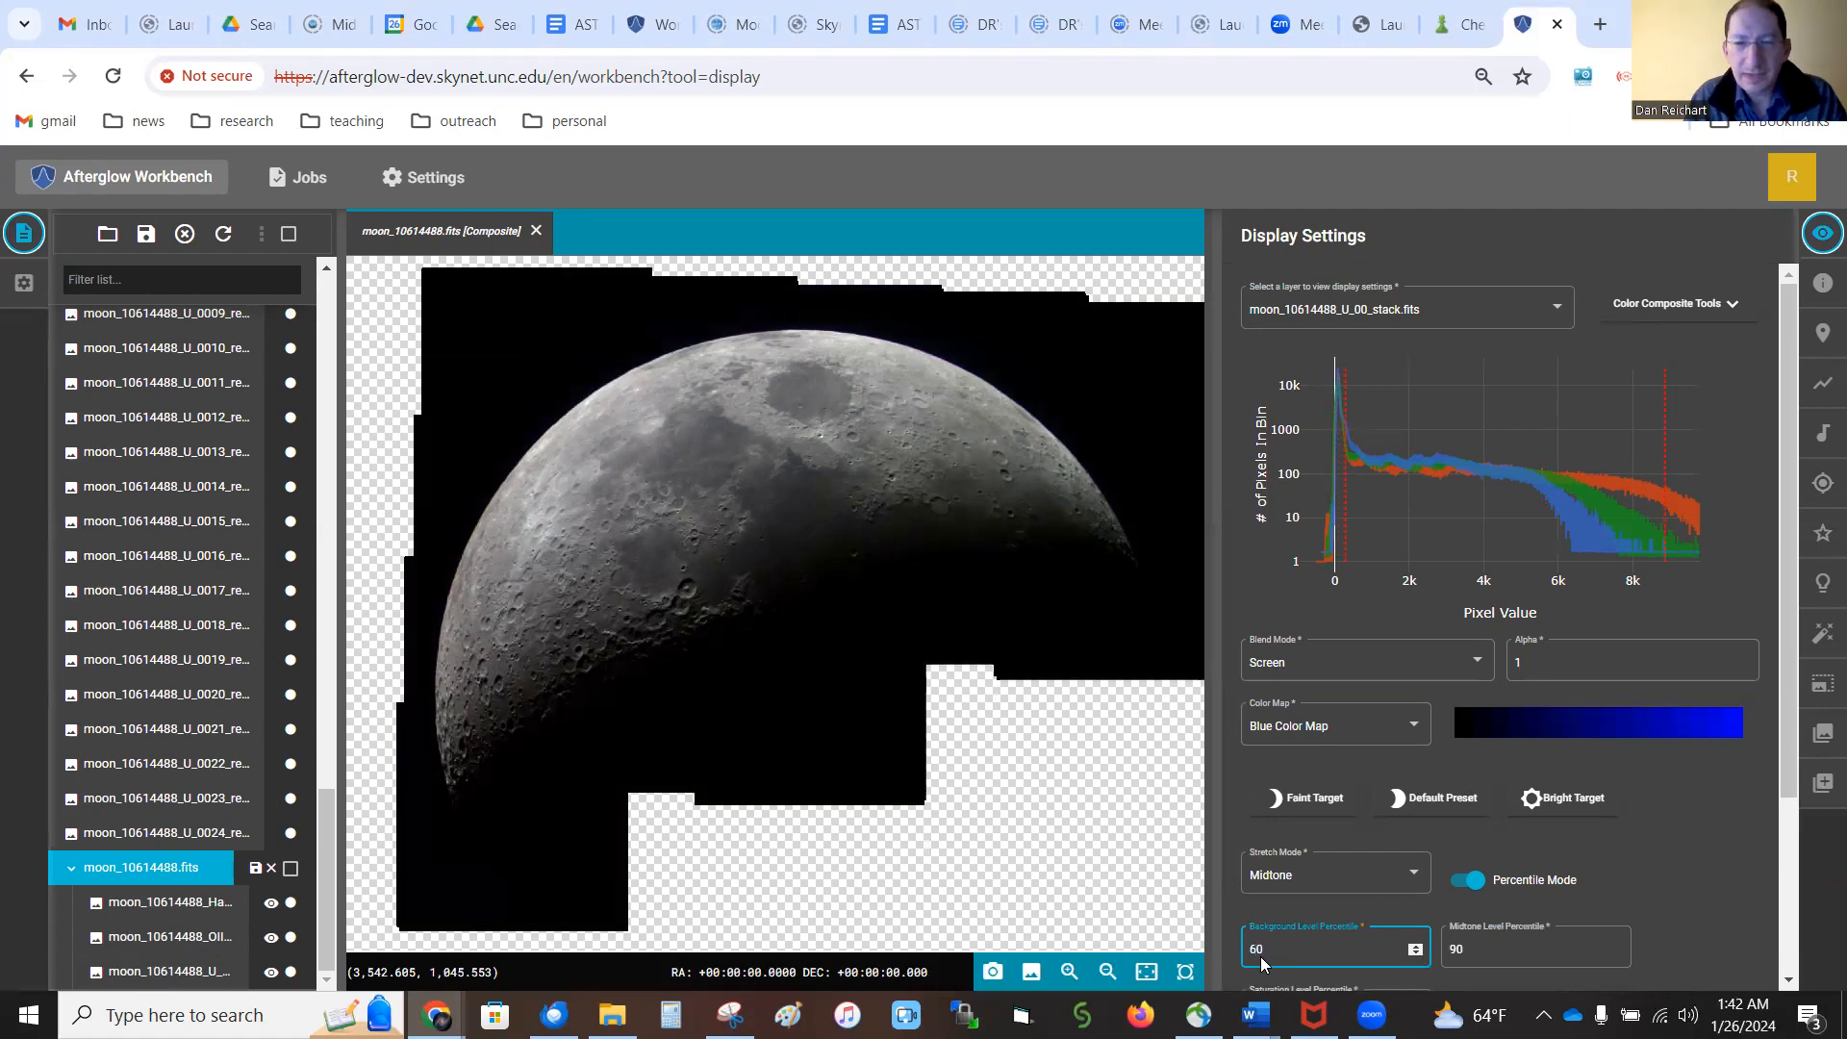
key(BackSpace)
key(BackSpace)
text(70)
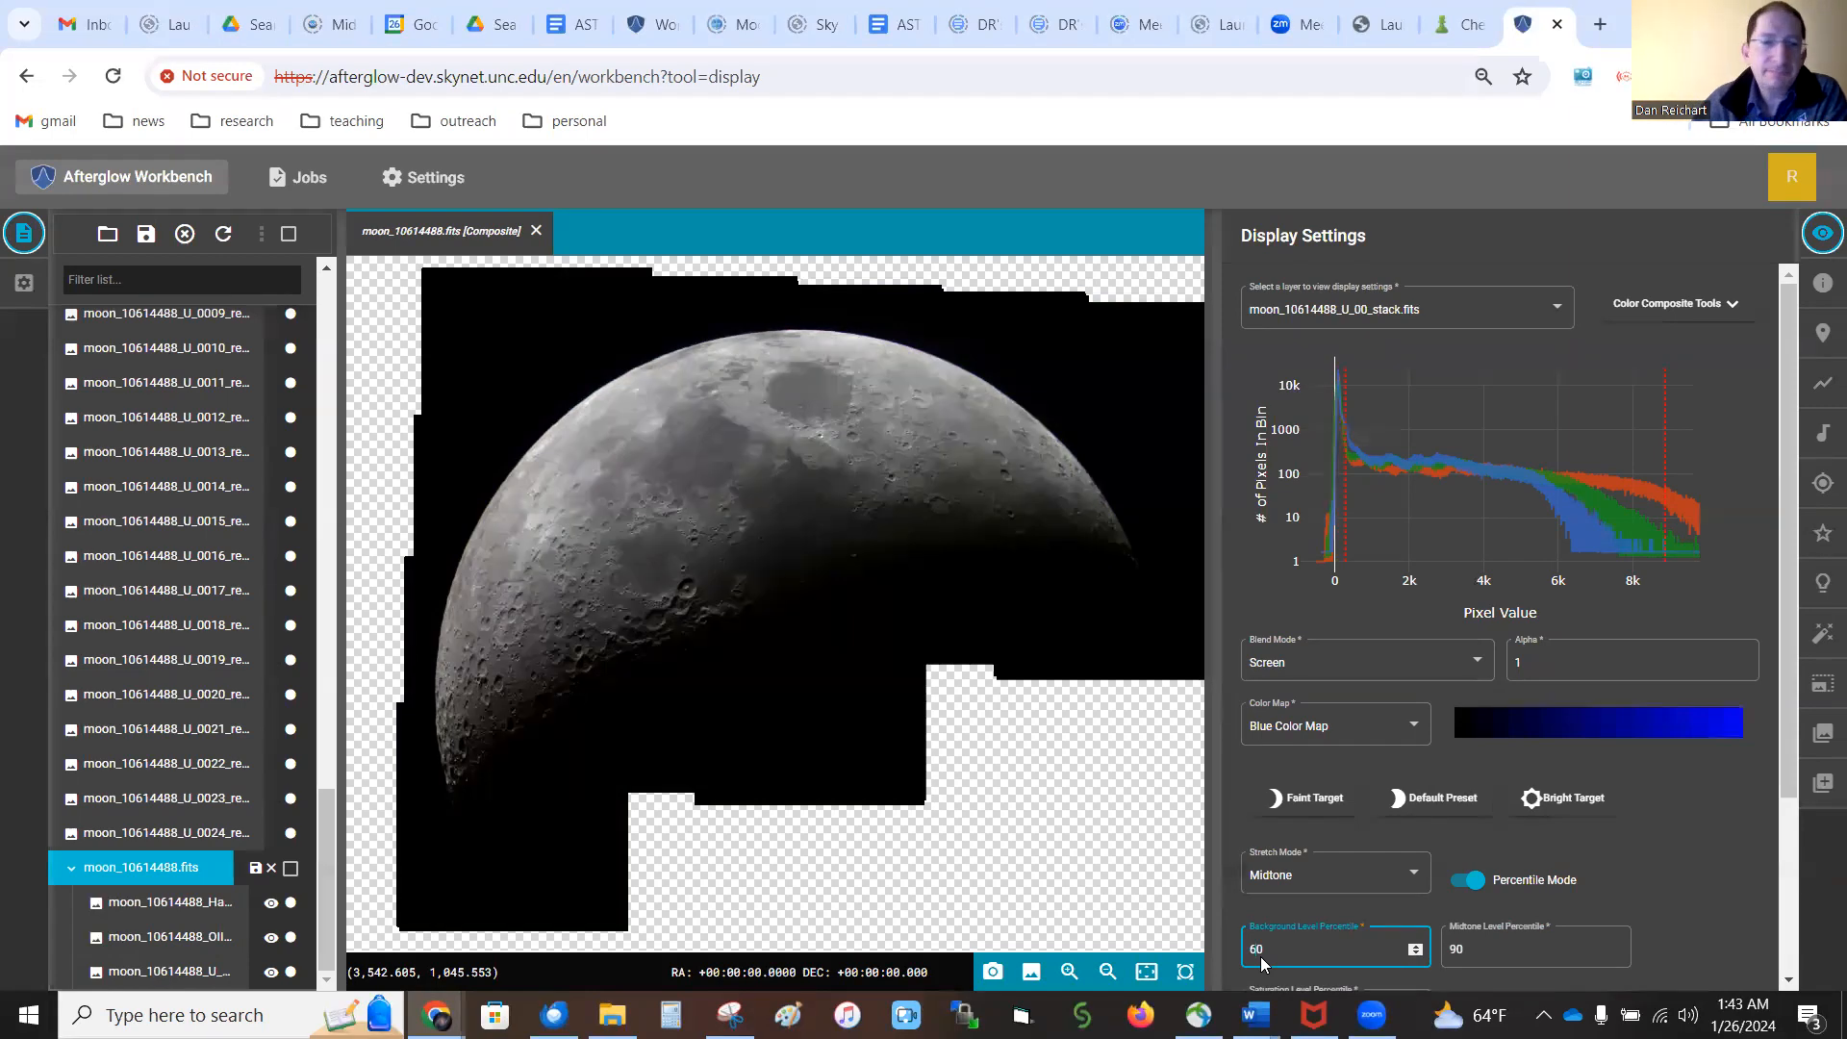
Save the composite in the Workspace directory as moon_10614488.fits
click(257, 870)
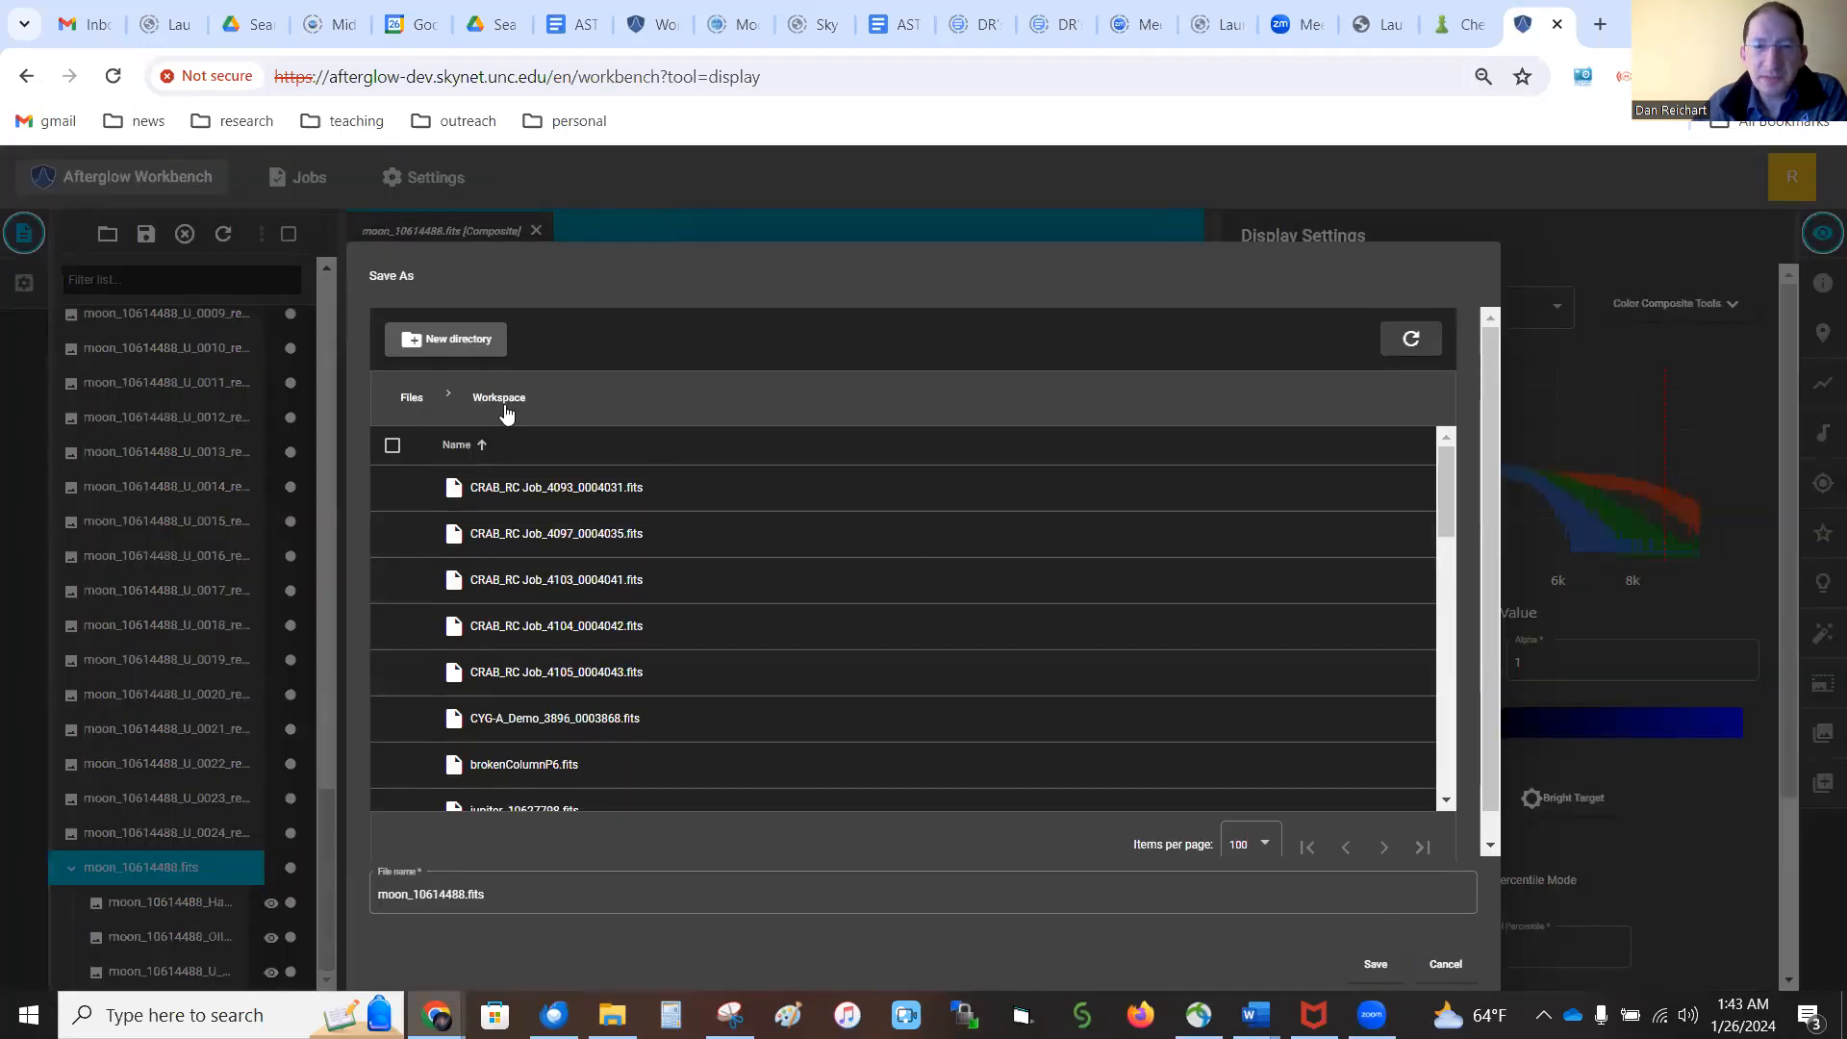
click(414, 398)
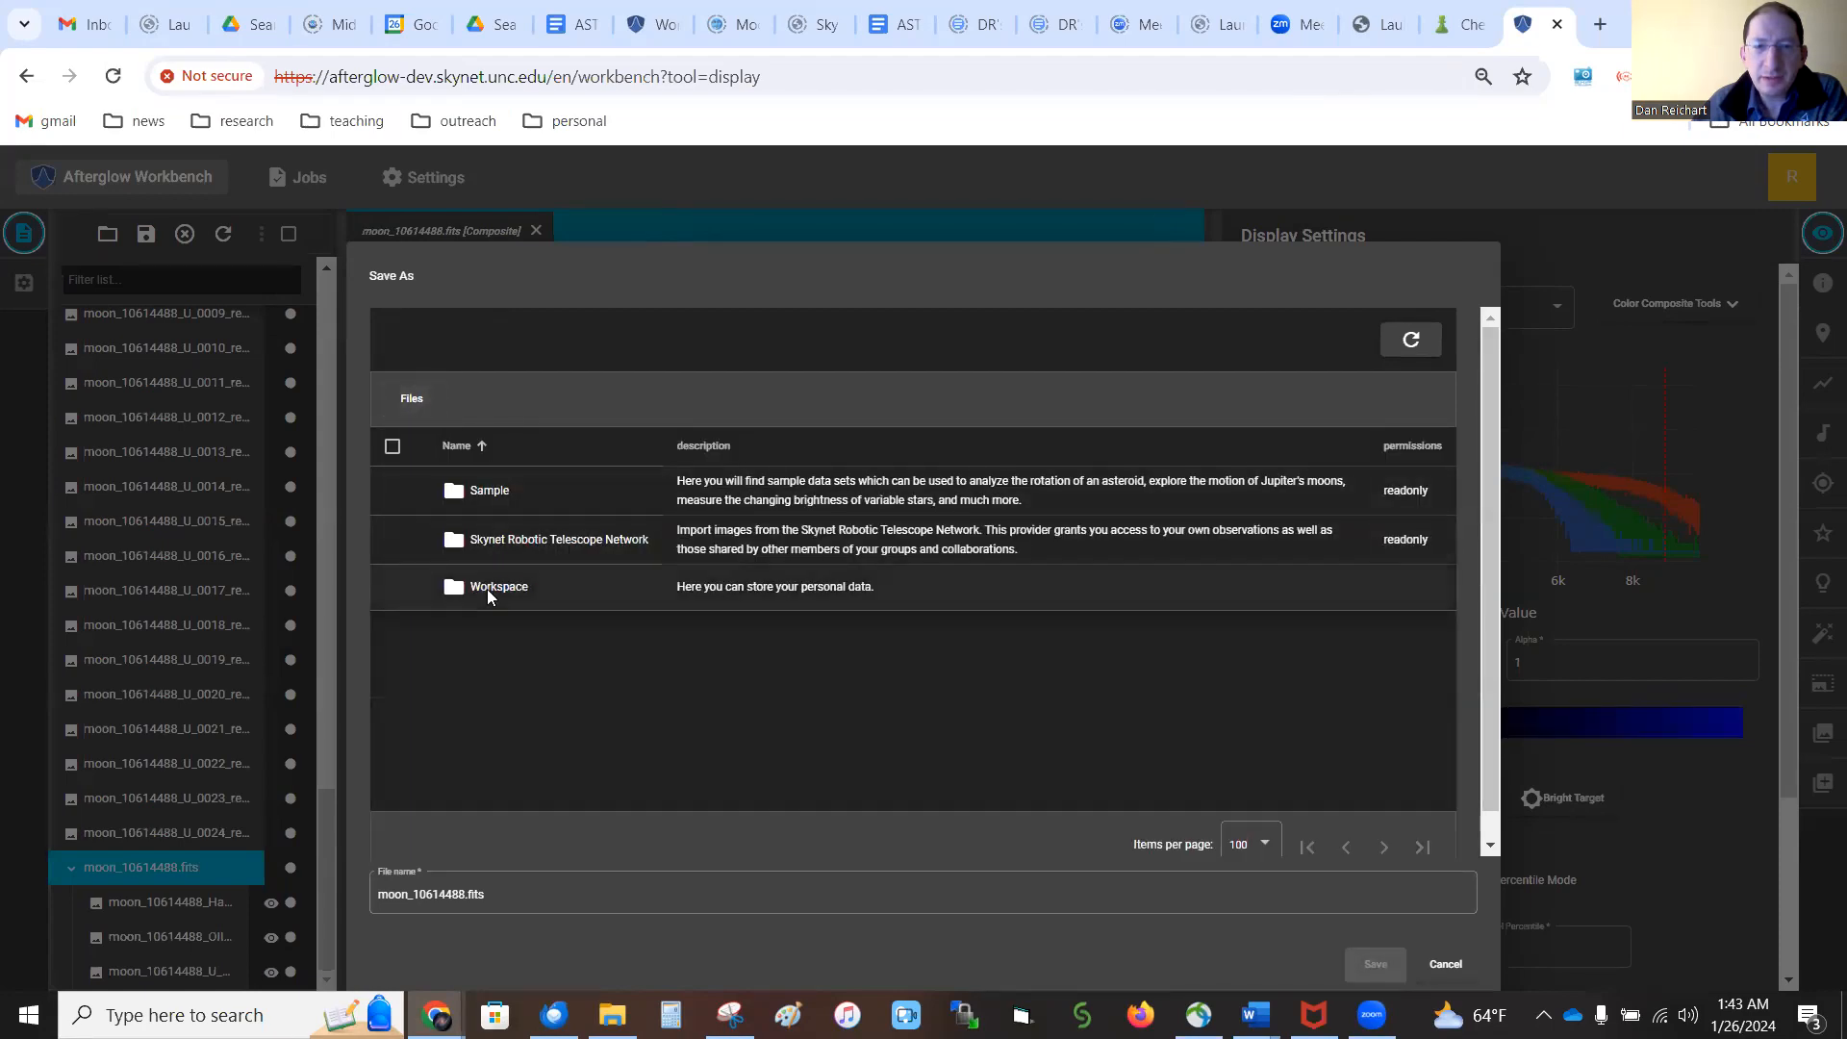
double_click(487, 588)
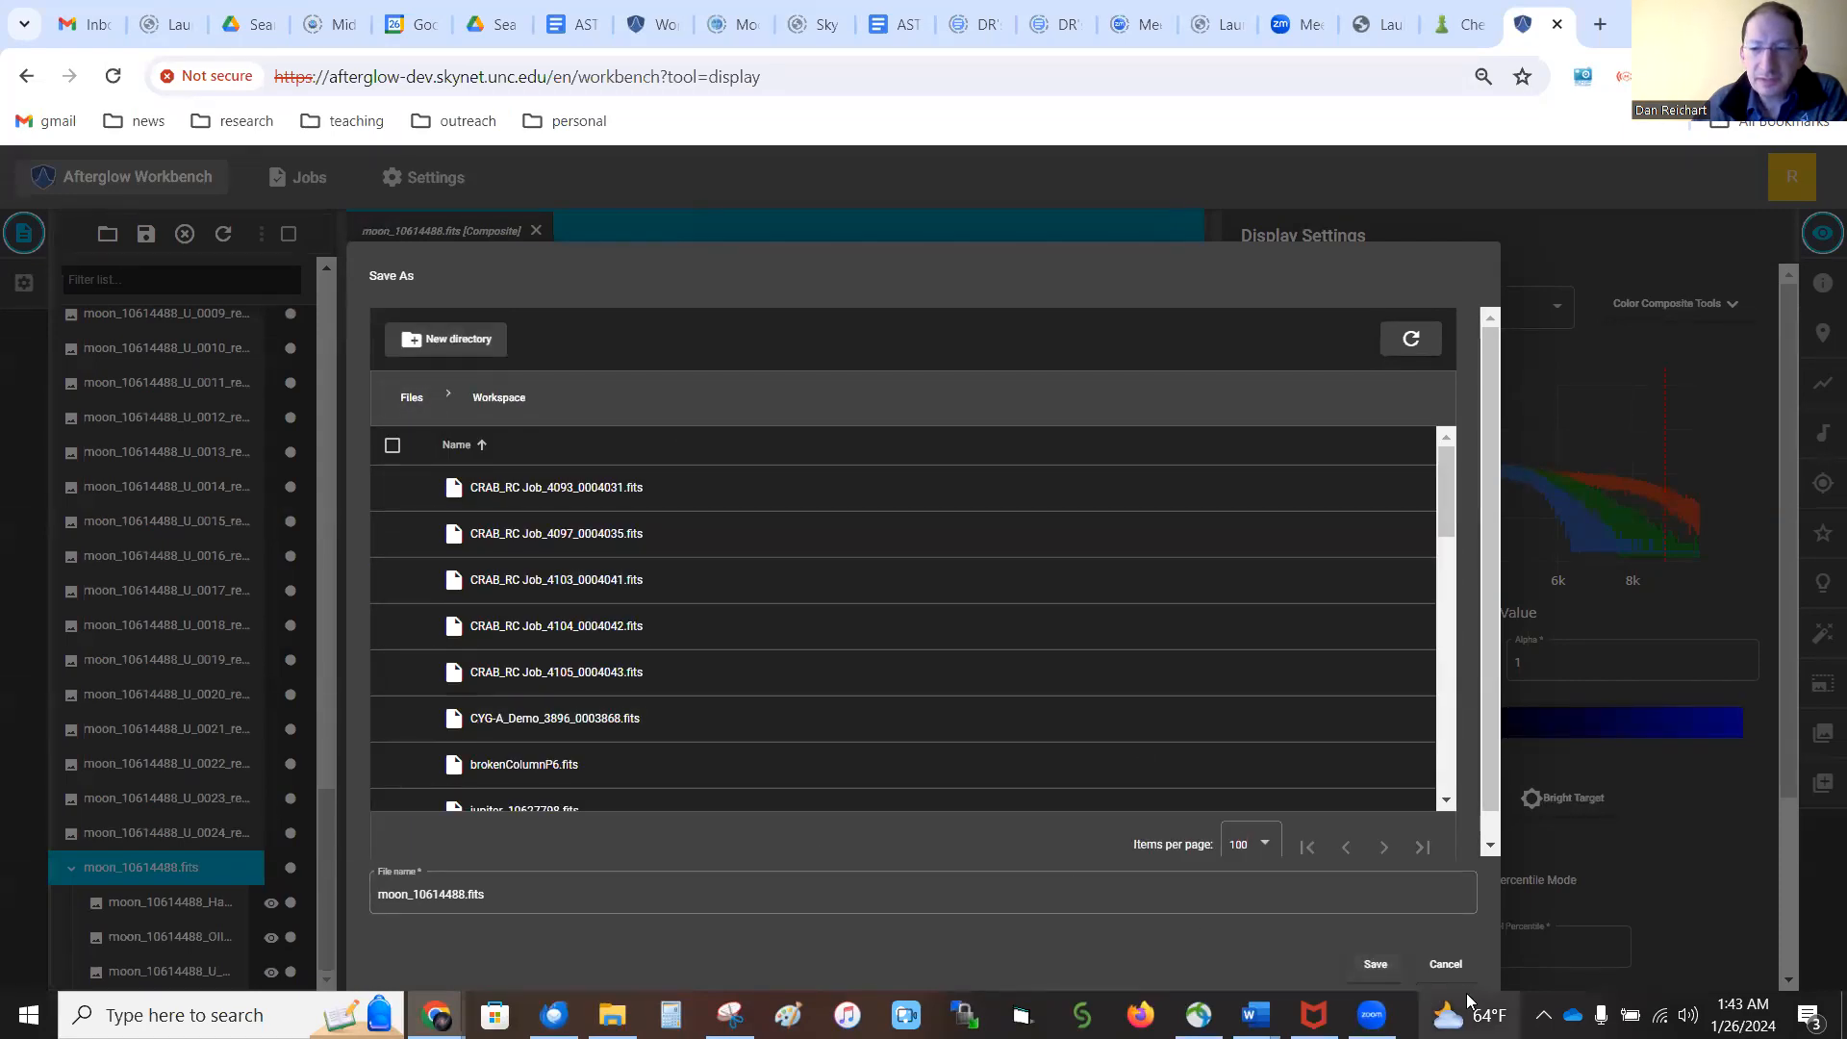
click(1402, 963)
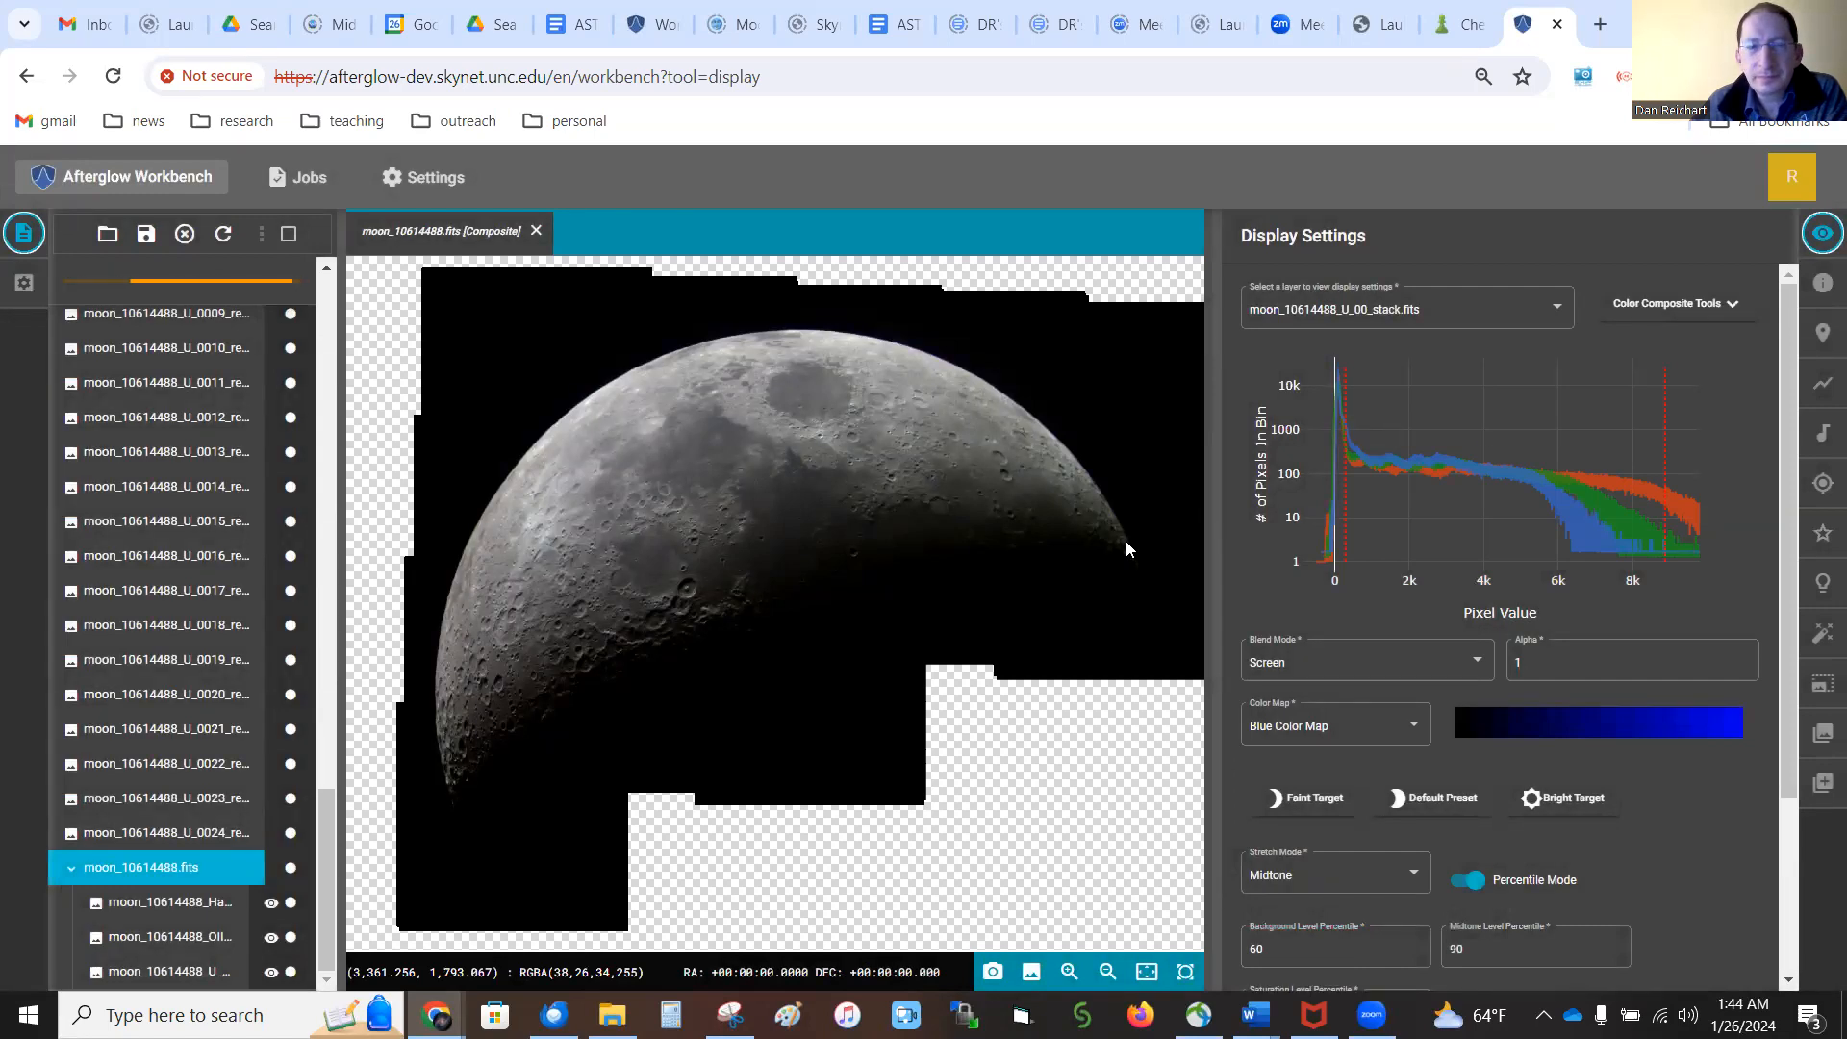
Export the composite as a JPG and open the downloaded moon_10614488.fits (1).jpg in the picture viewer
click(1032, 973)
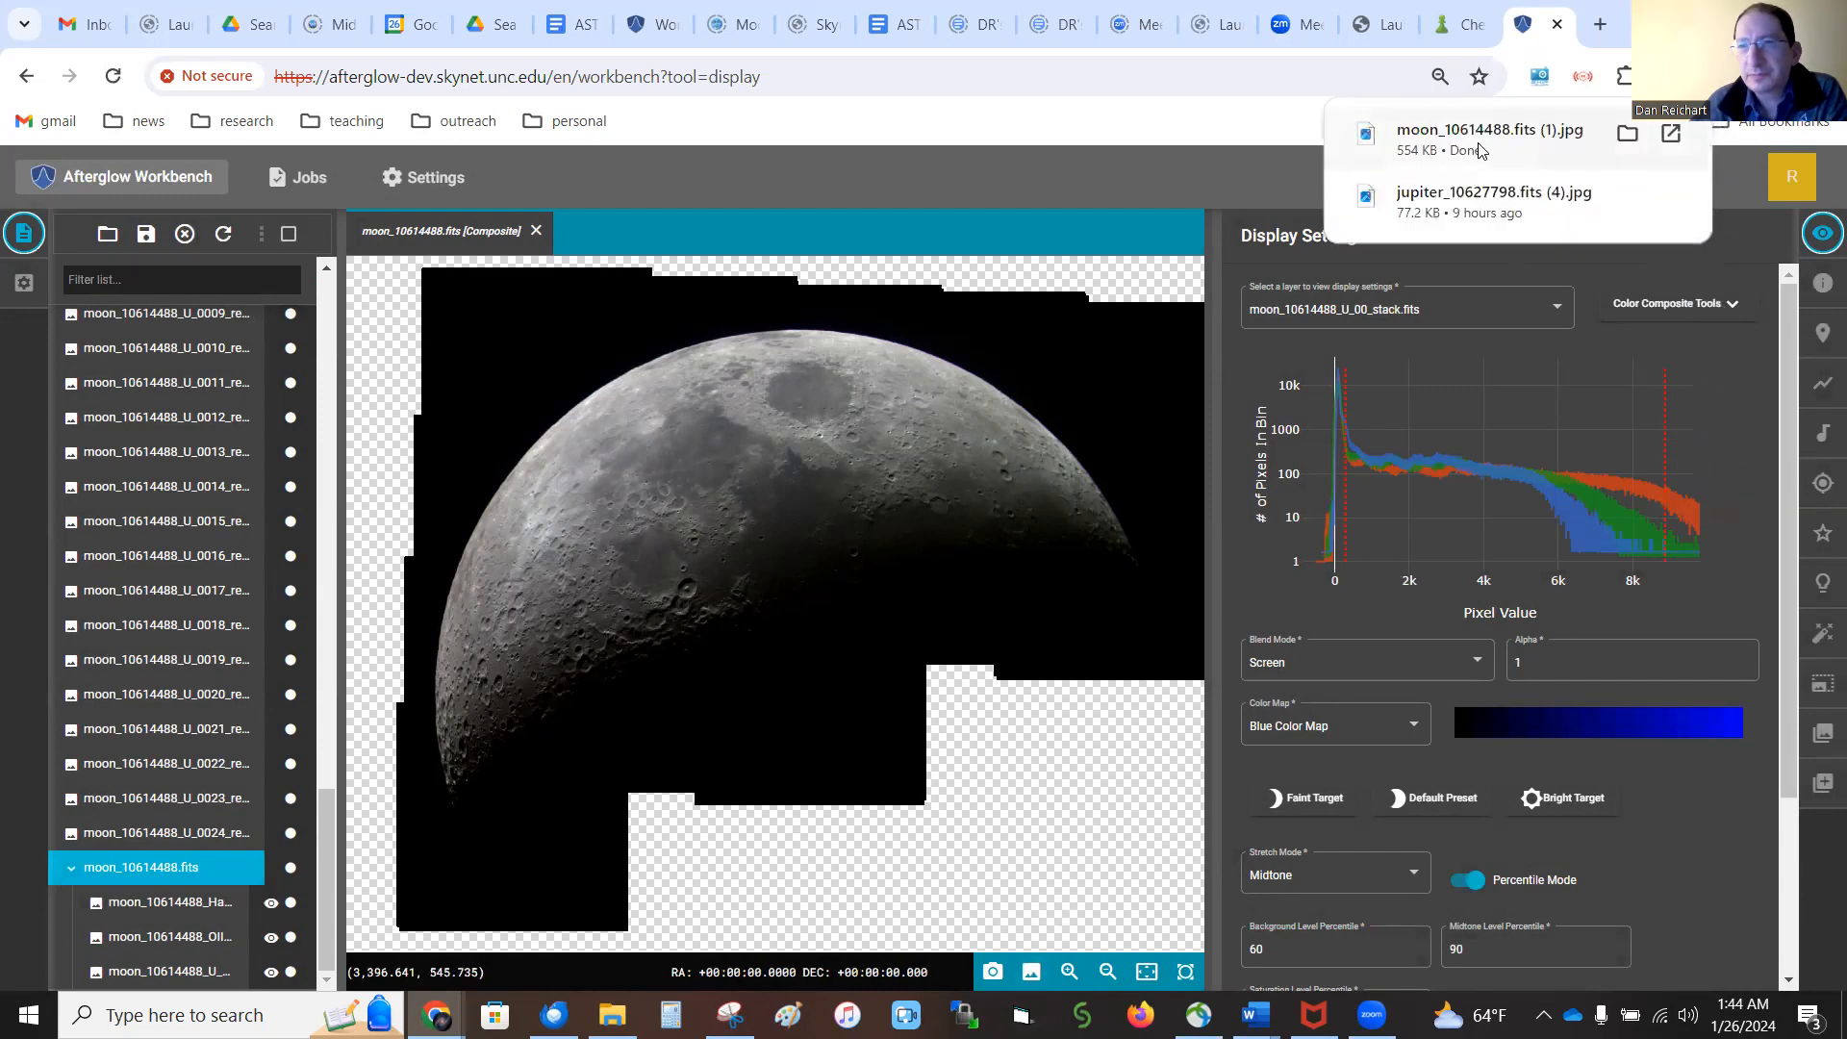
click(1492, 146)
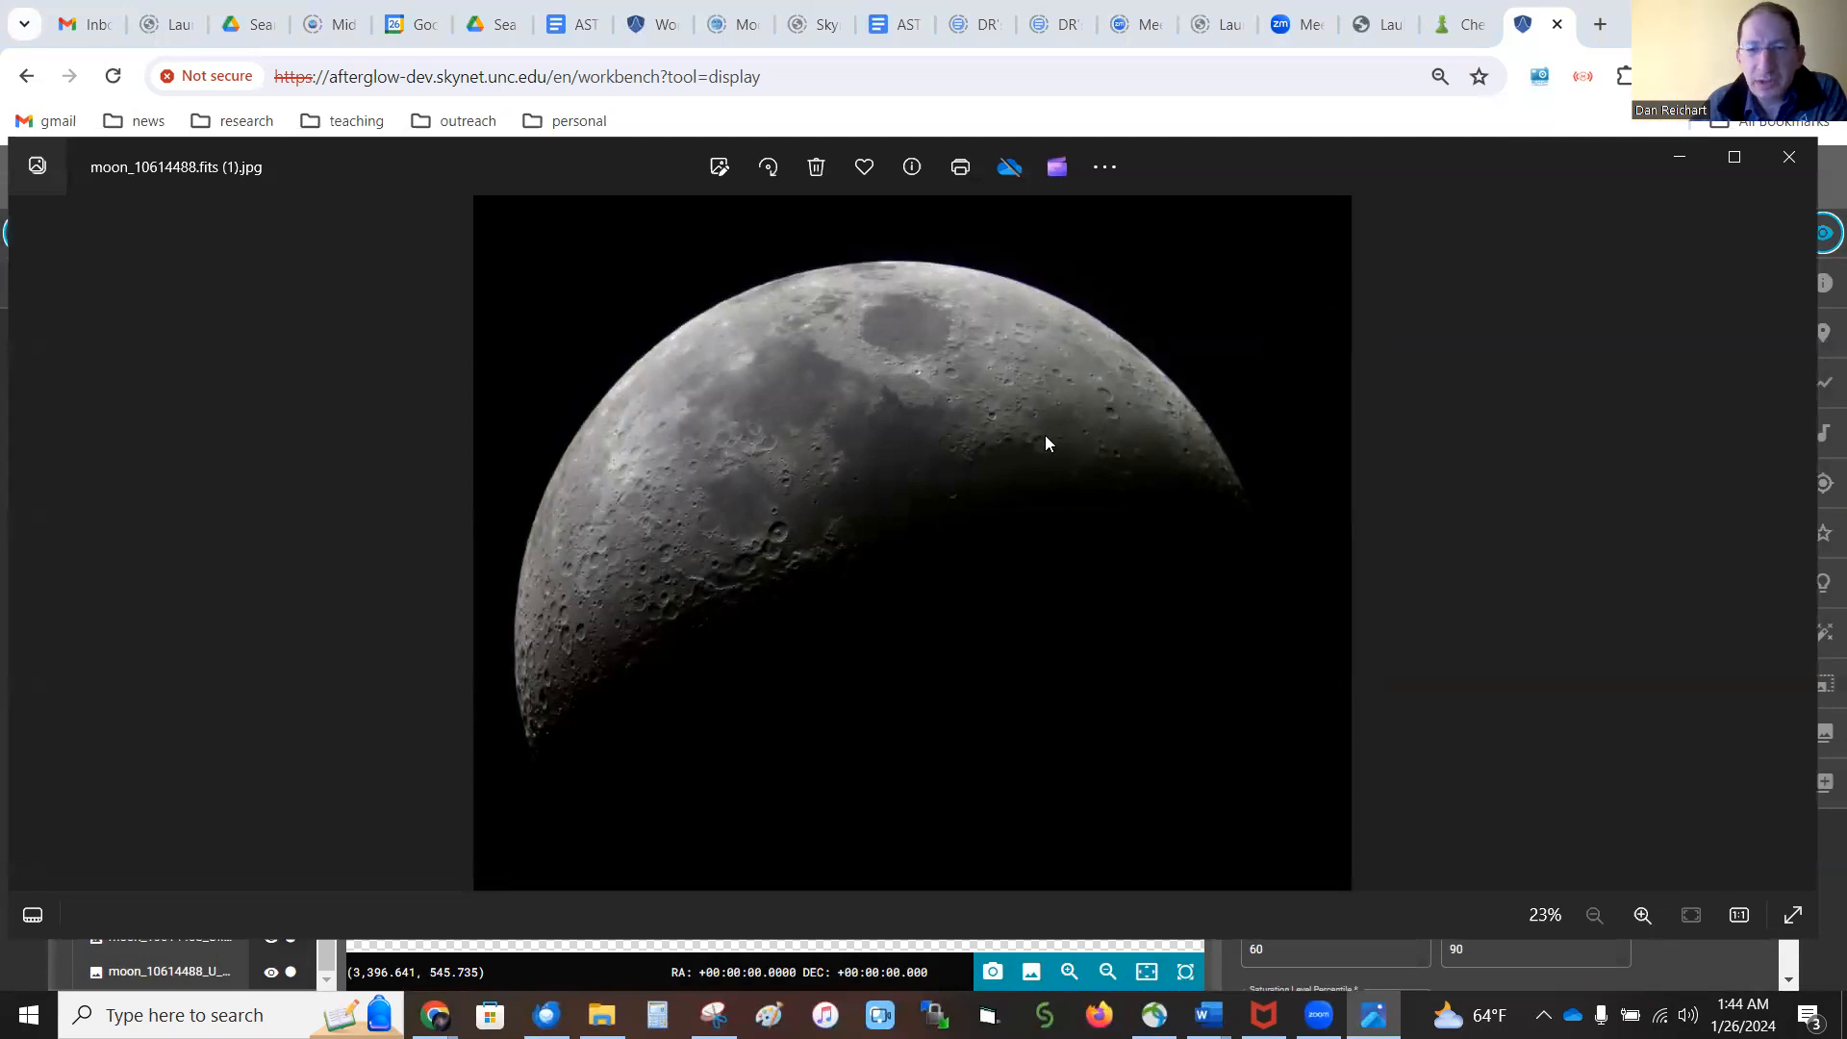
Start editing the moon picture, rotate it 90° clockwise and flip it vertically
click(719, 168)
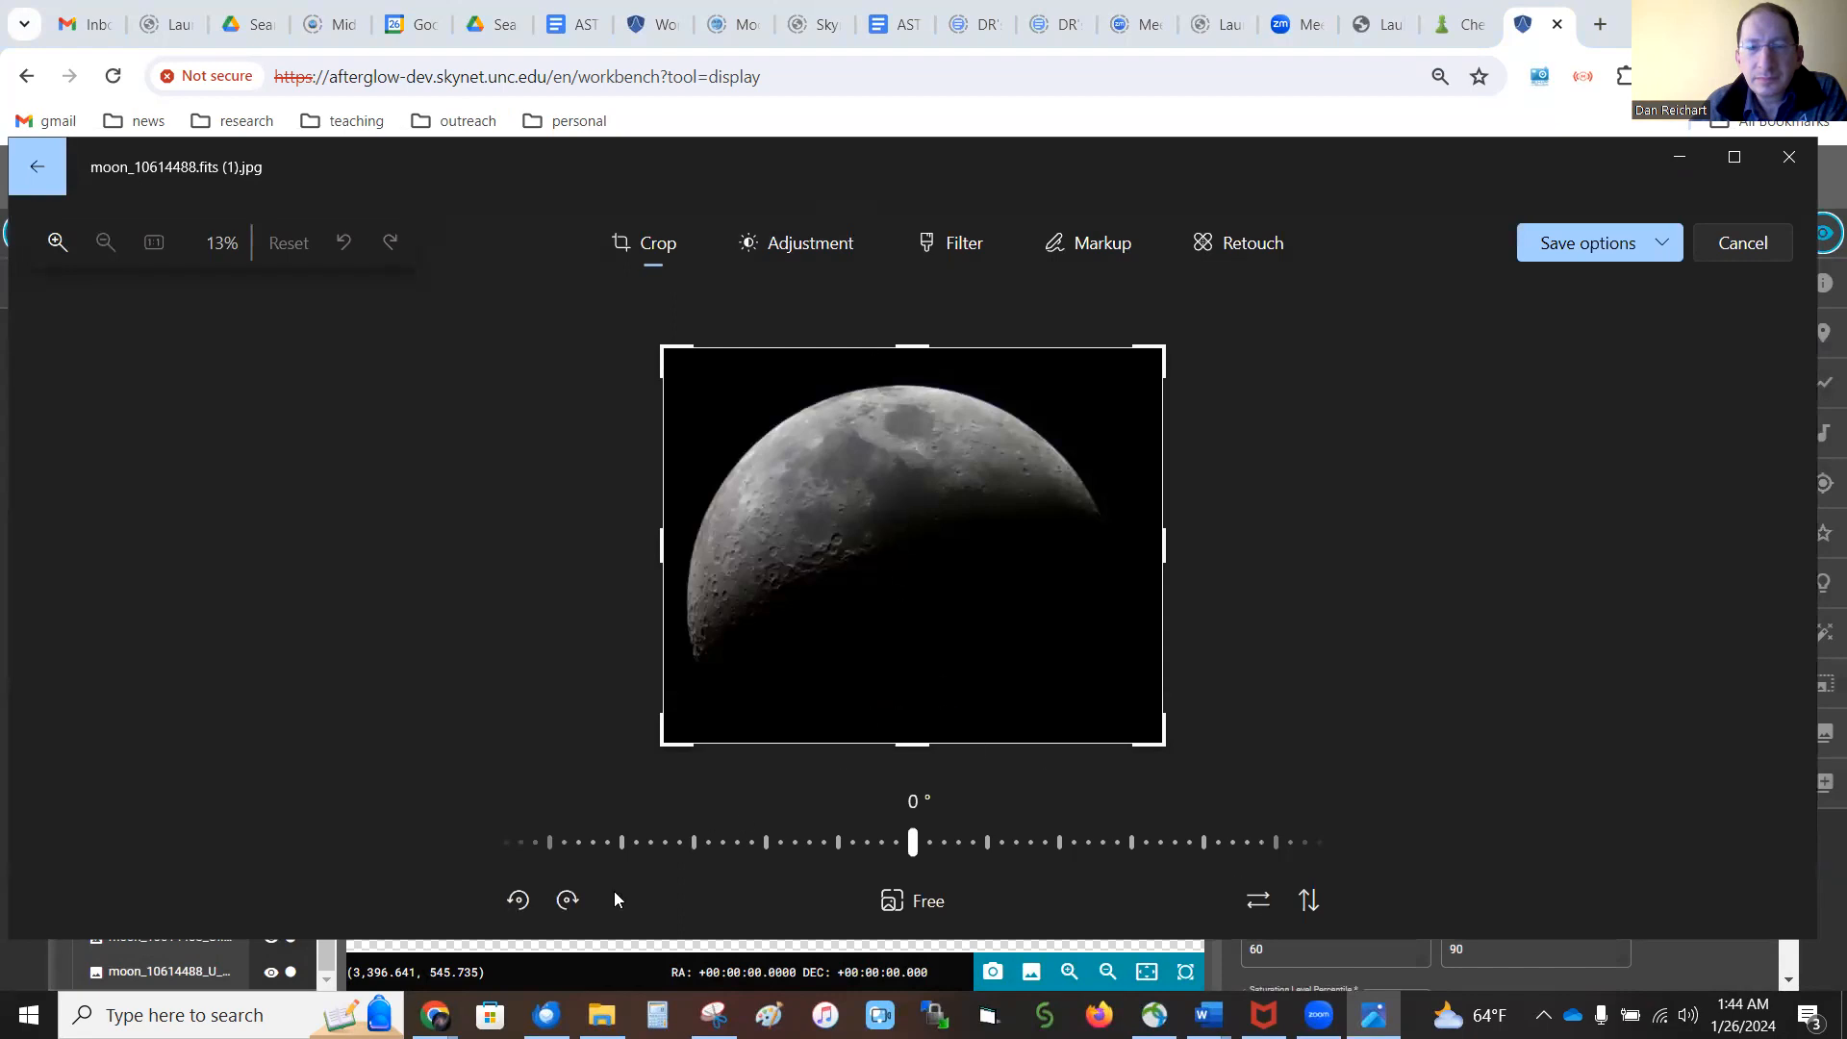
click(567, 899)
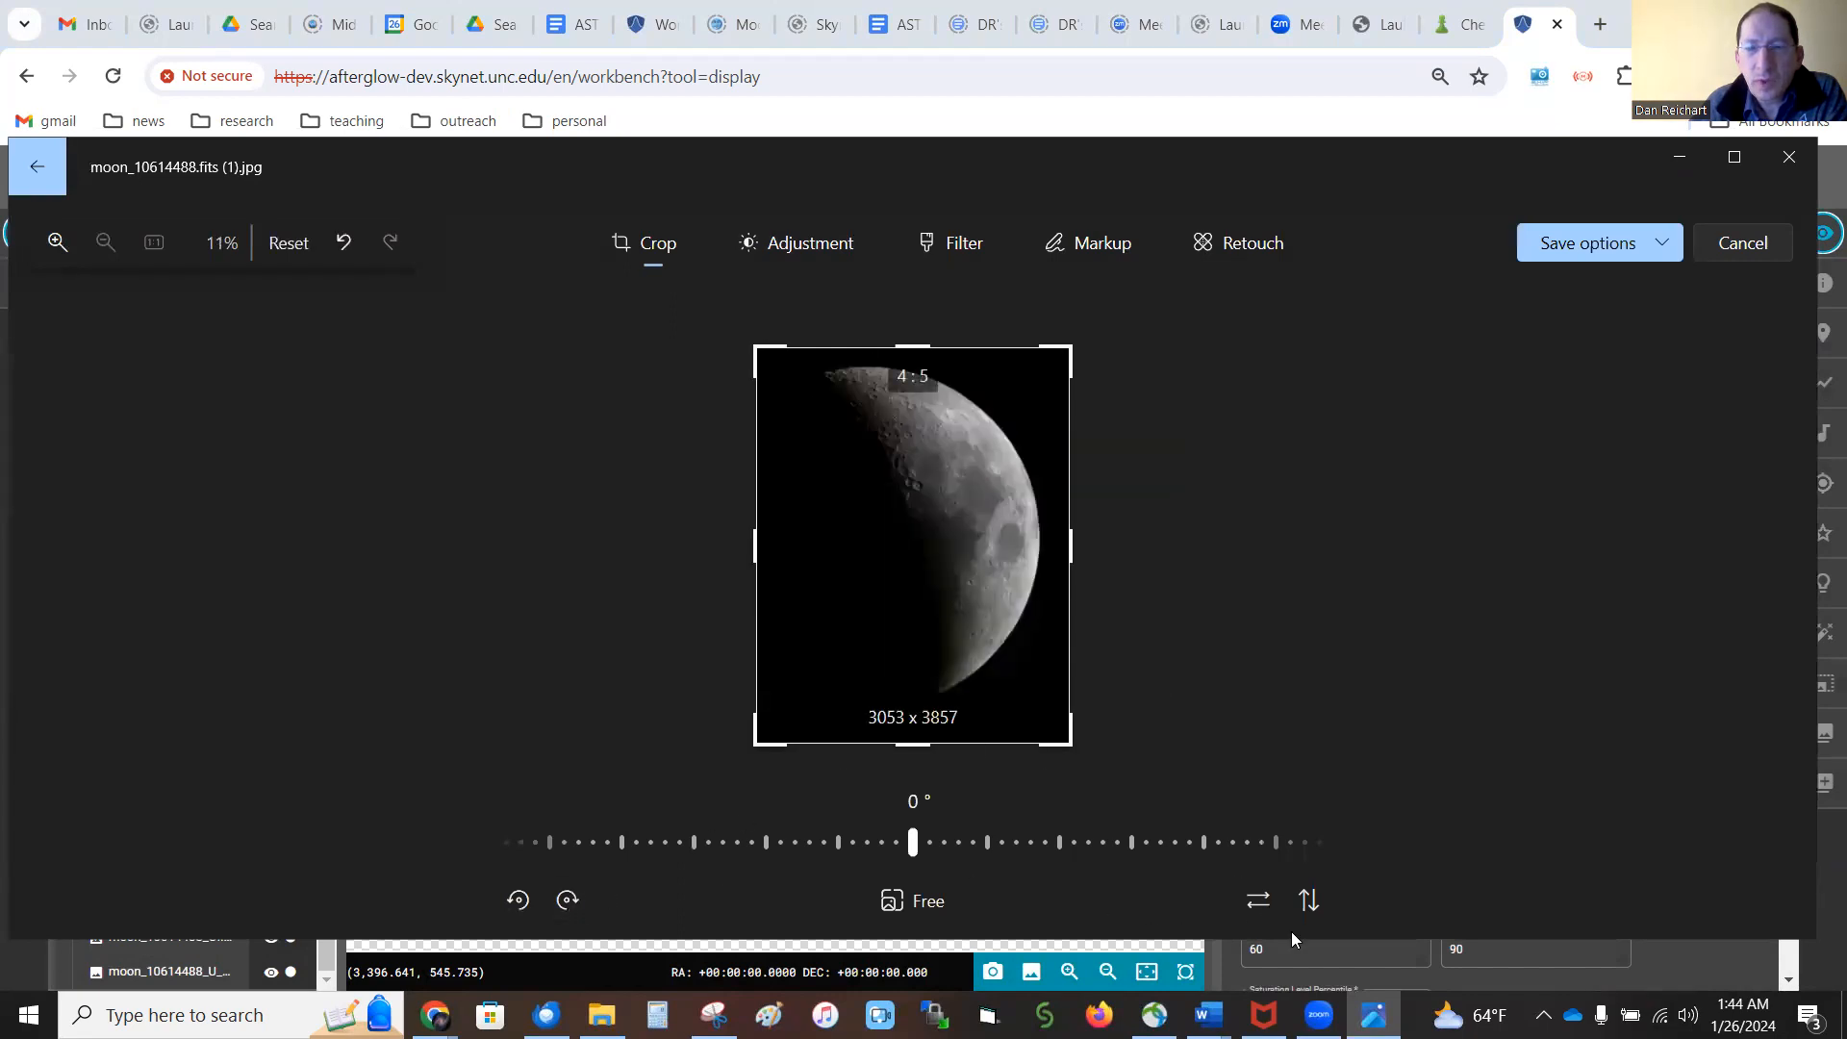
click(1310, 906)
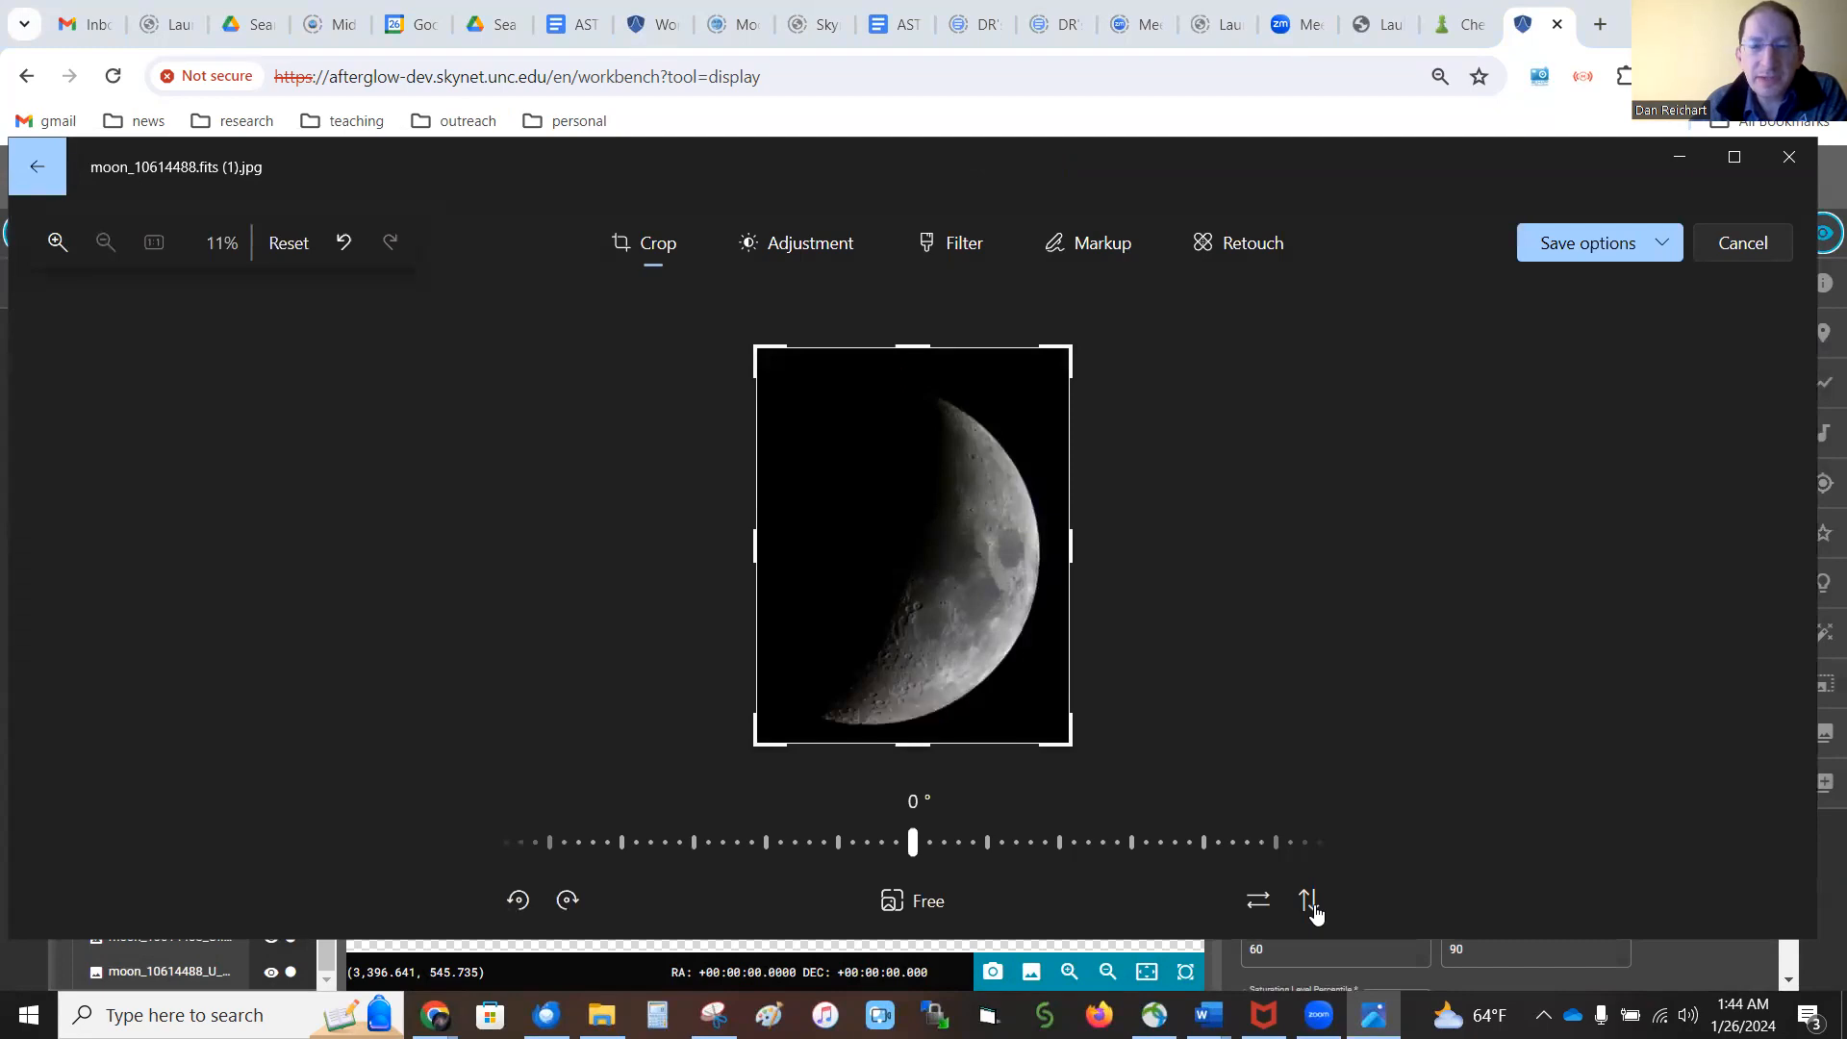
Trim the empty black margins around the moon, cropping the picture to about 2963 x 3679 pixels
drag(912, 348, 912, 373)
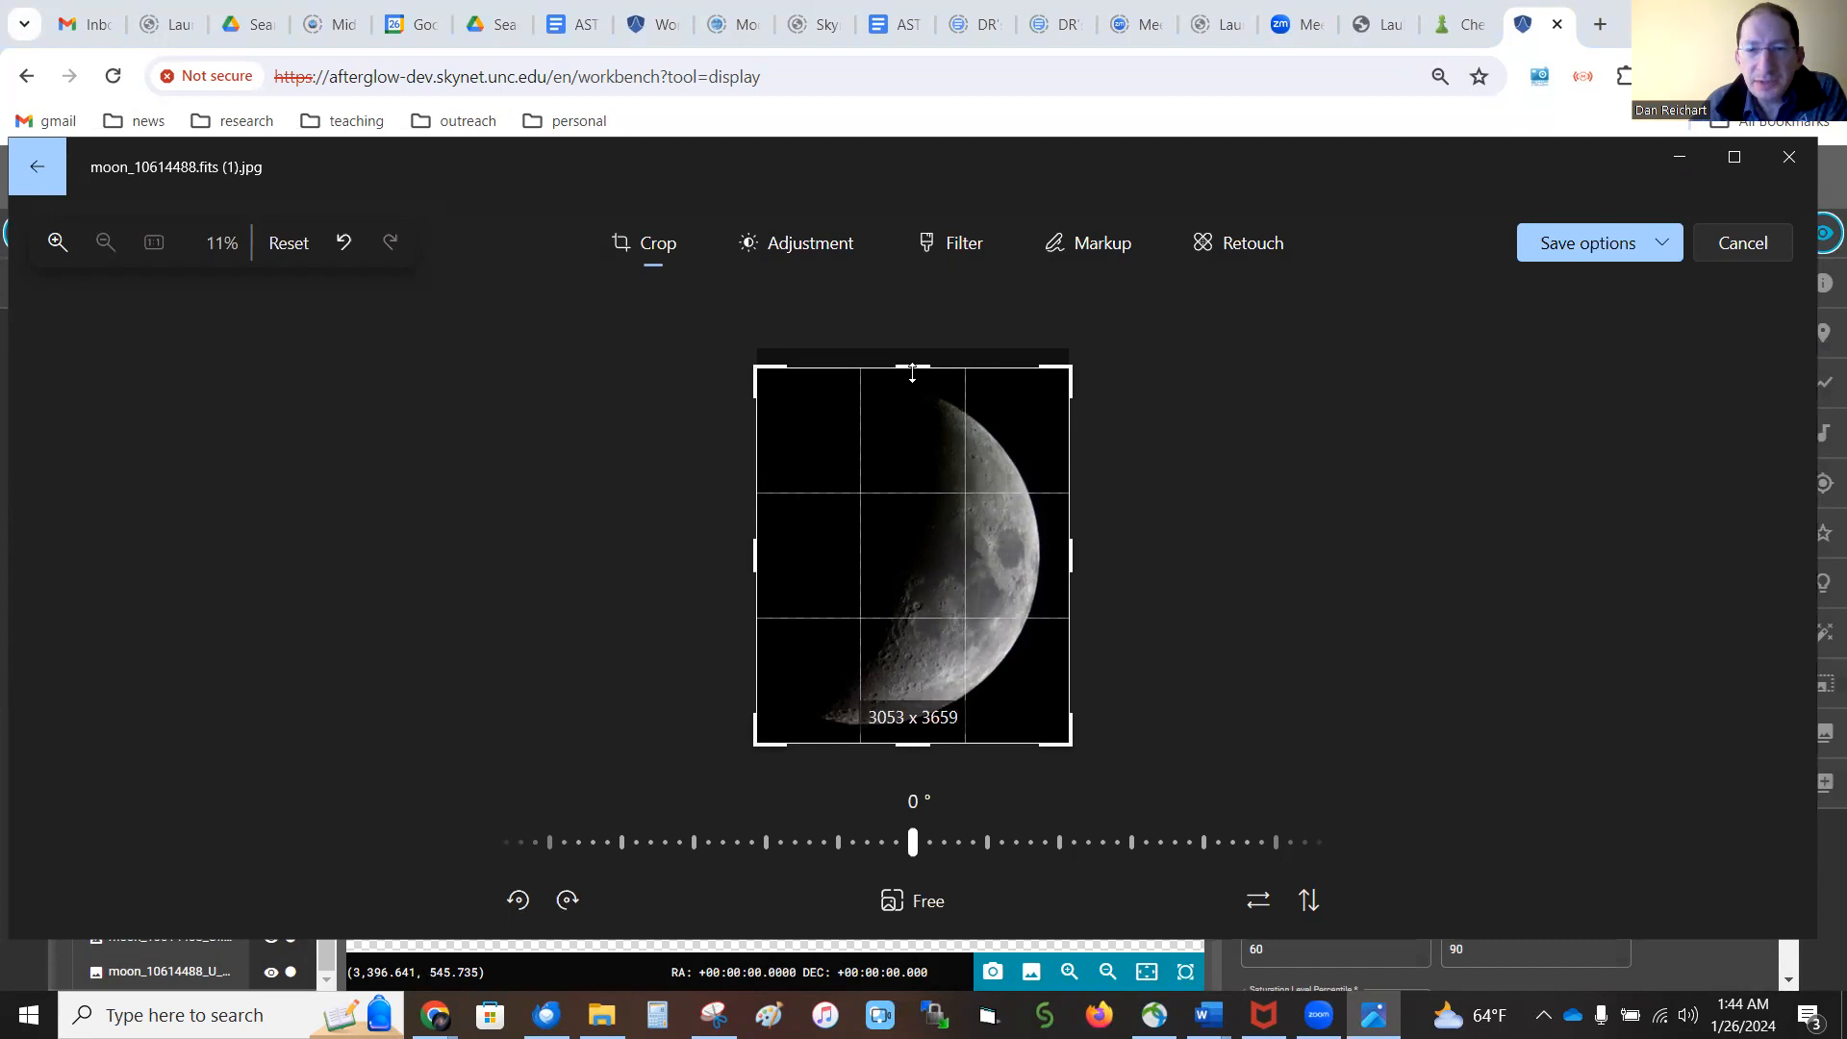
drag(912, 373, 911, 367)
drag(1086, 542, 1070, 545)
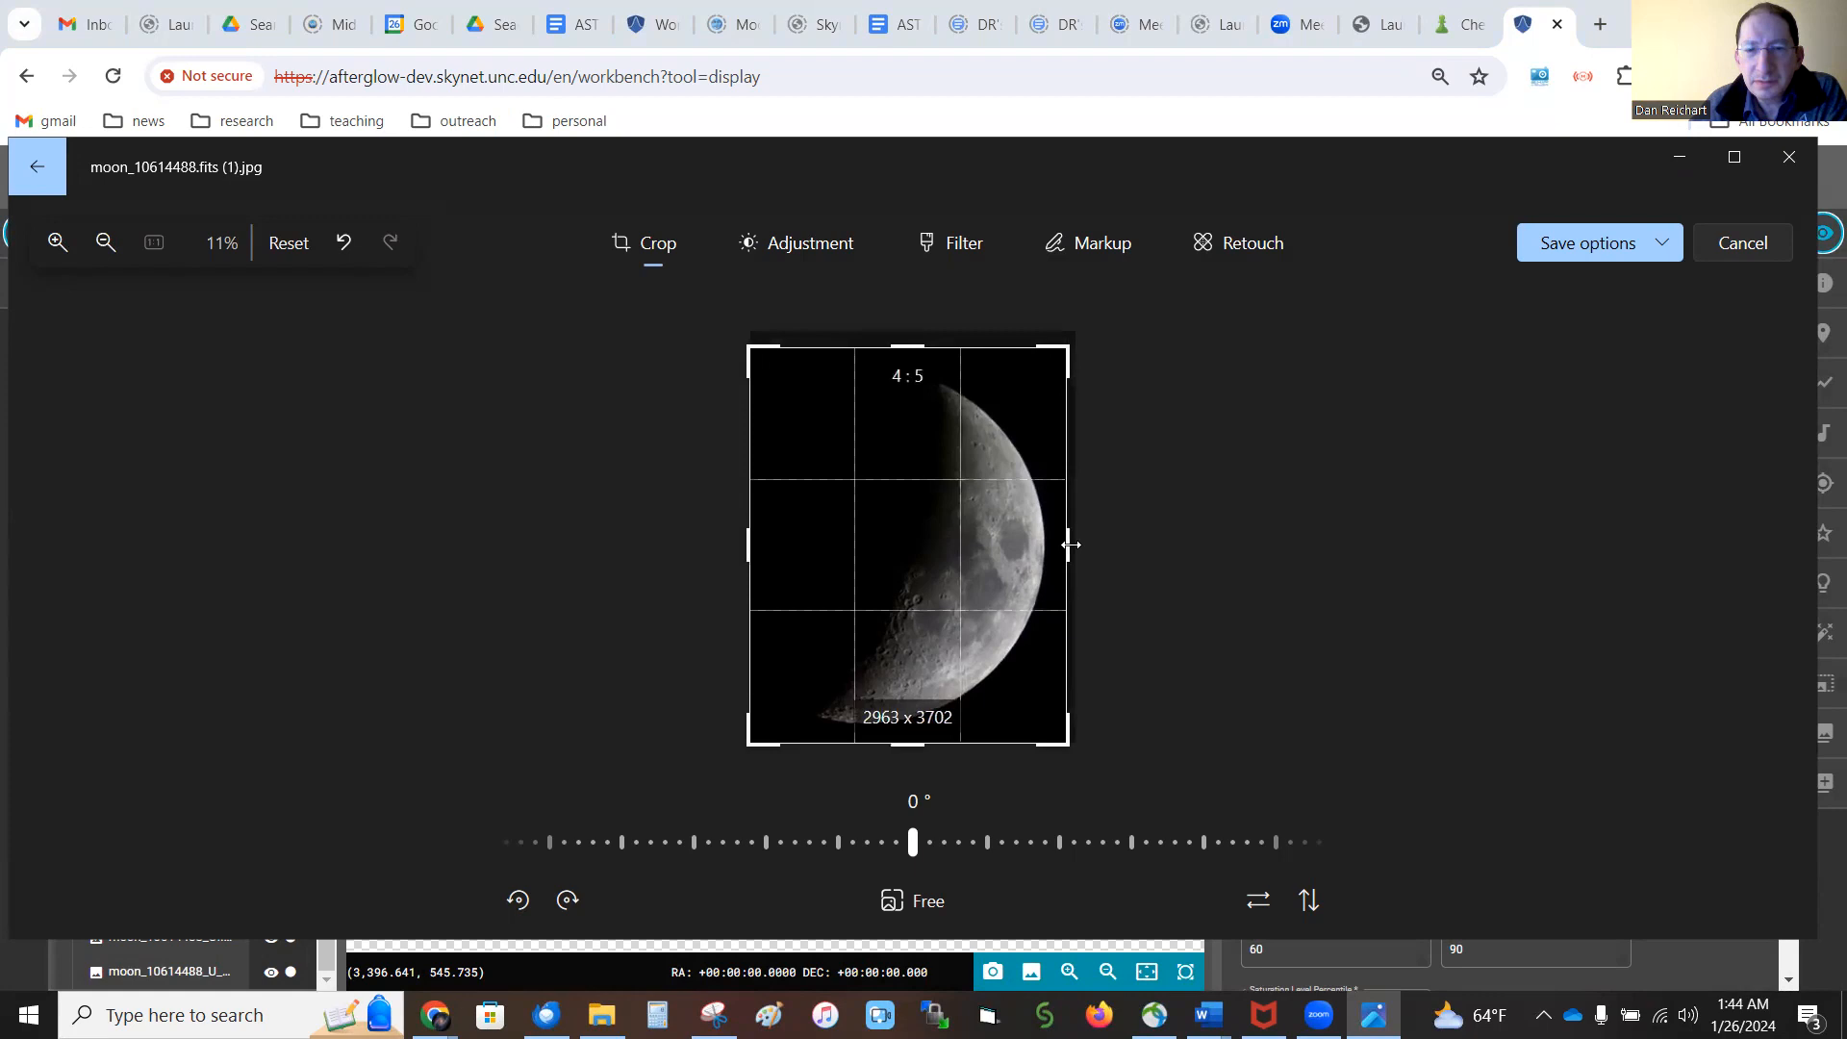
drag(757, 544, 772, 543)
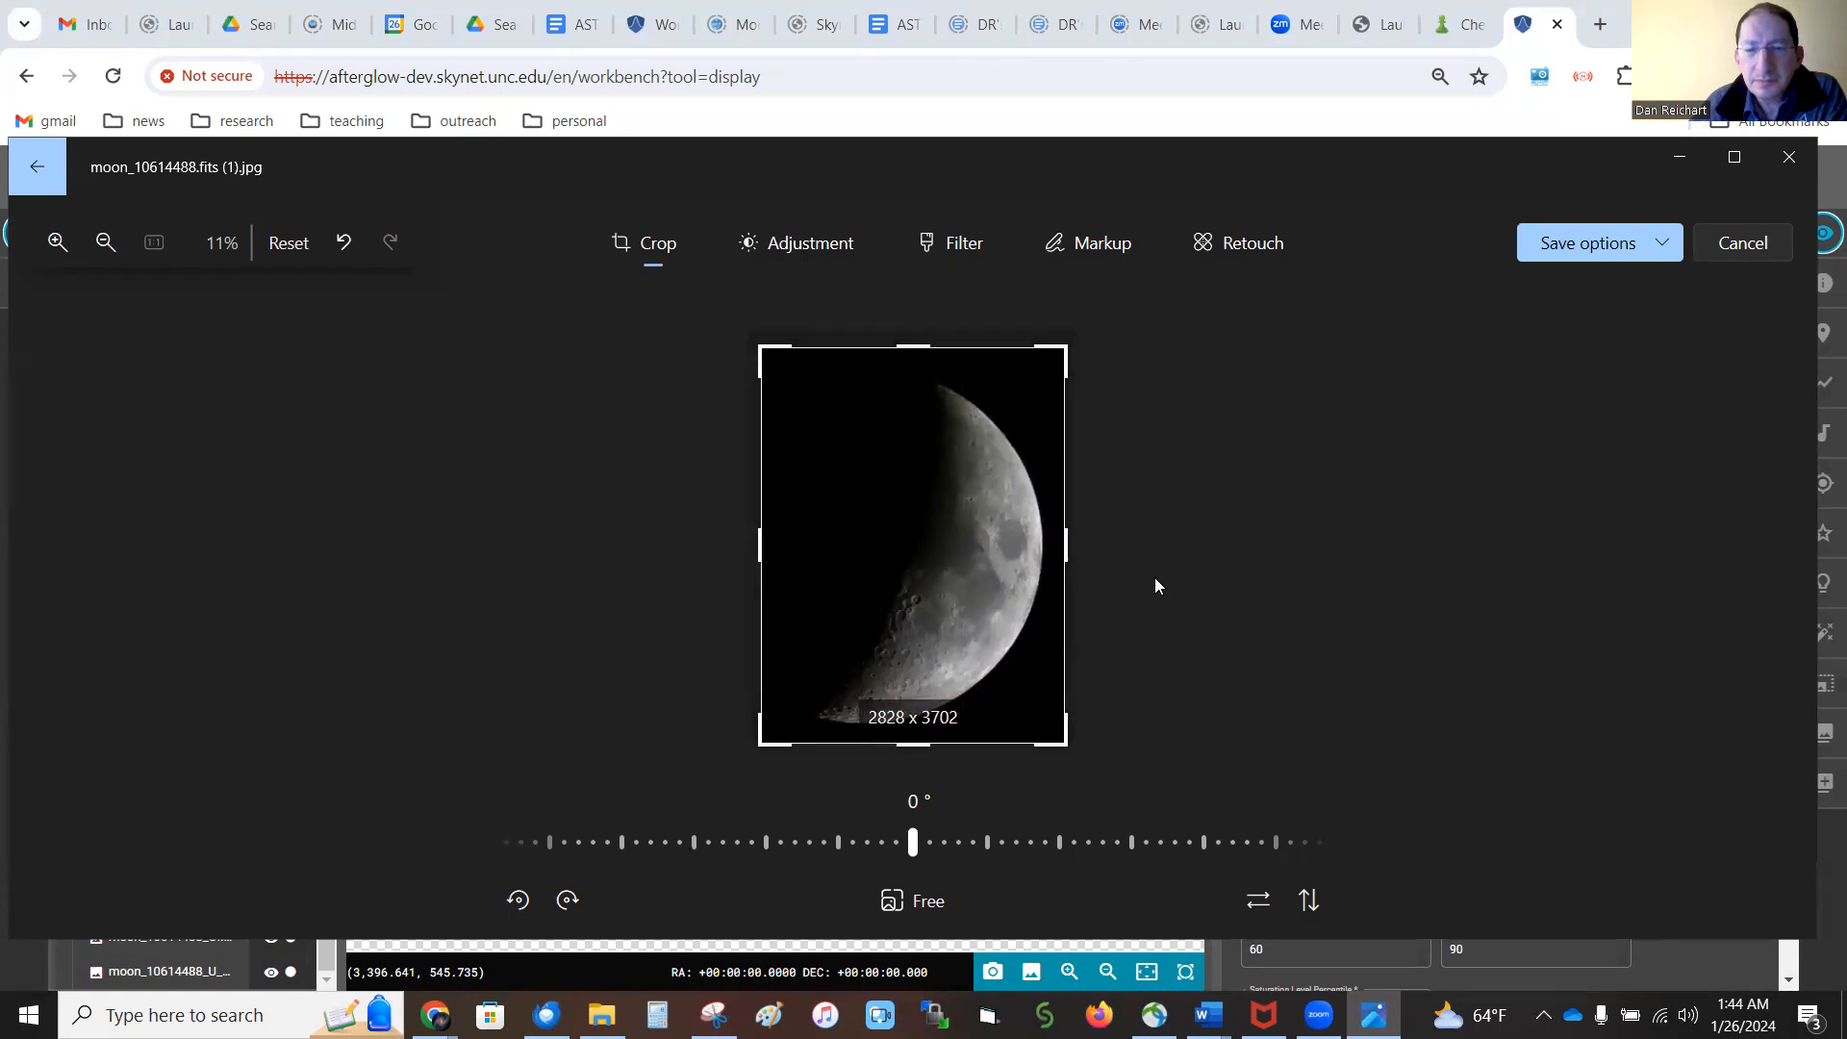
drag(763, 540, 722, 539)
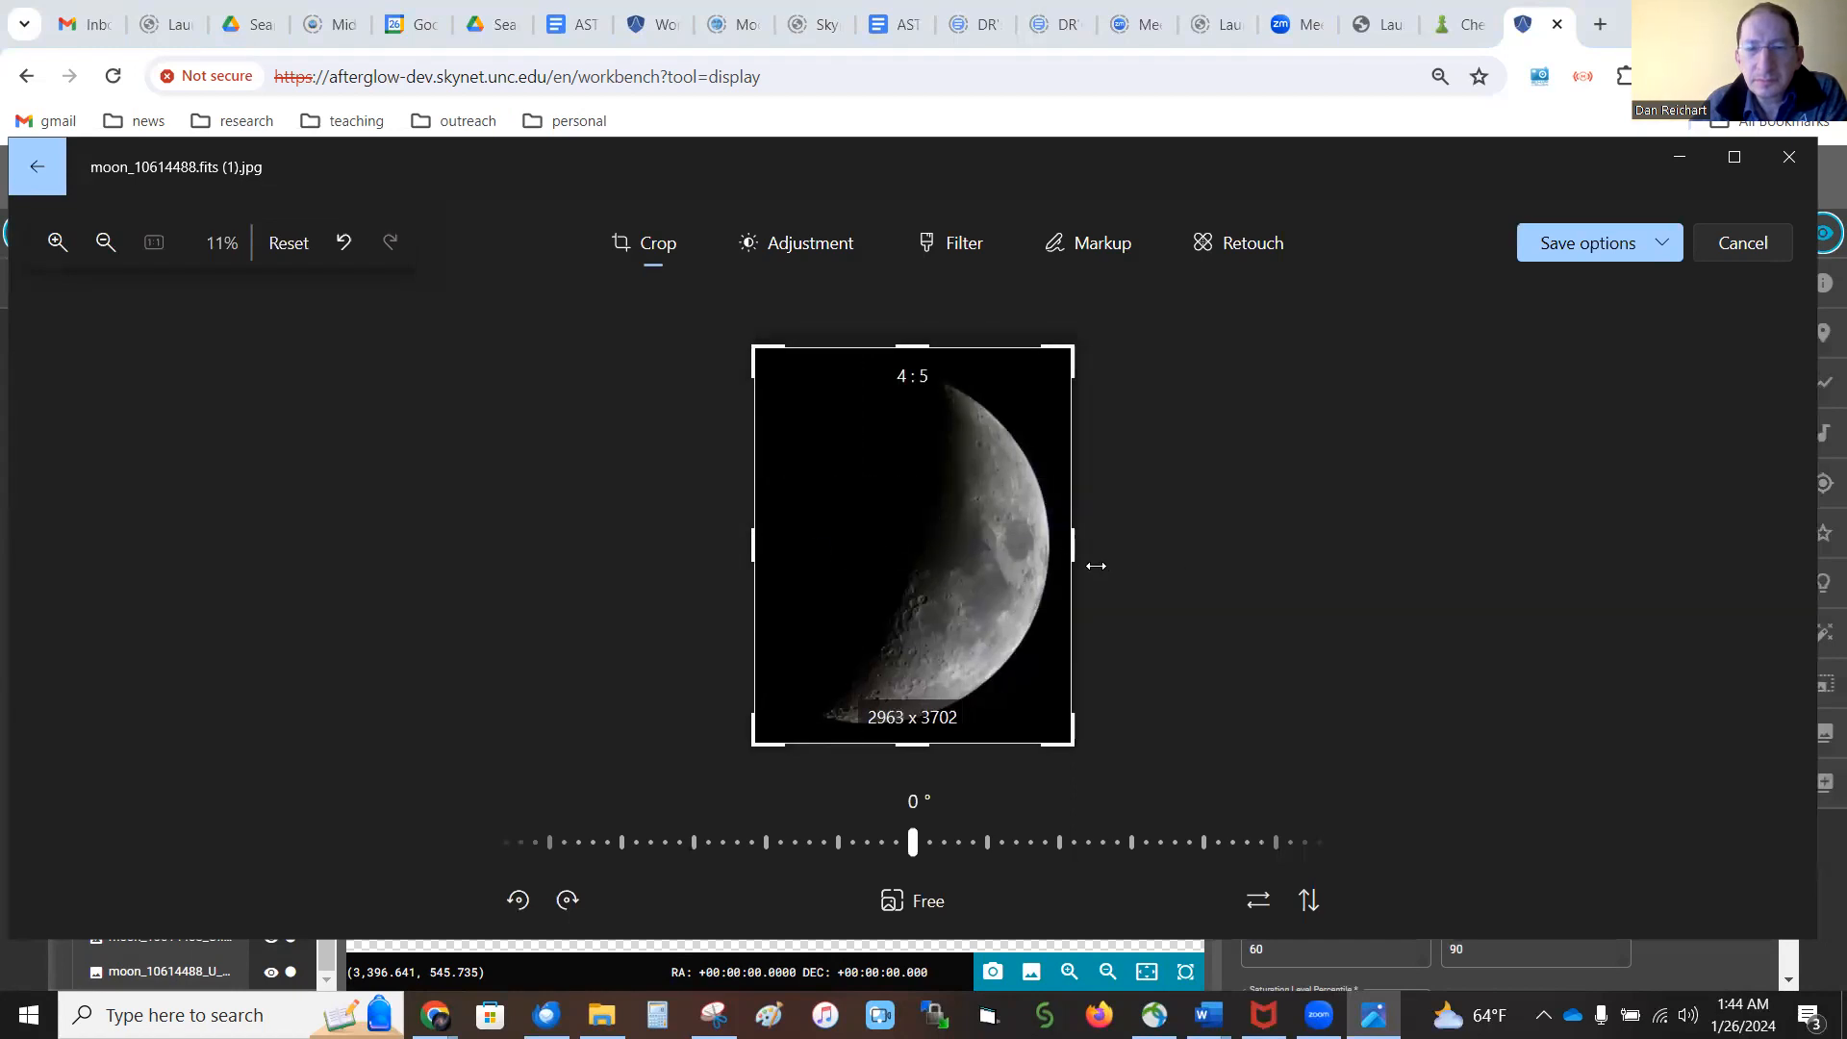
click(783, 248)
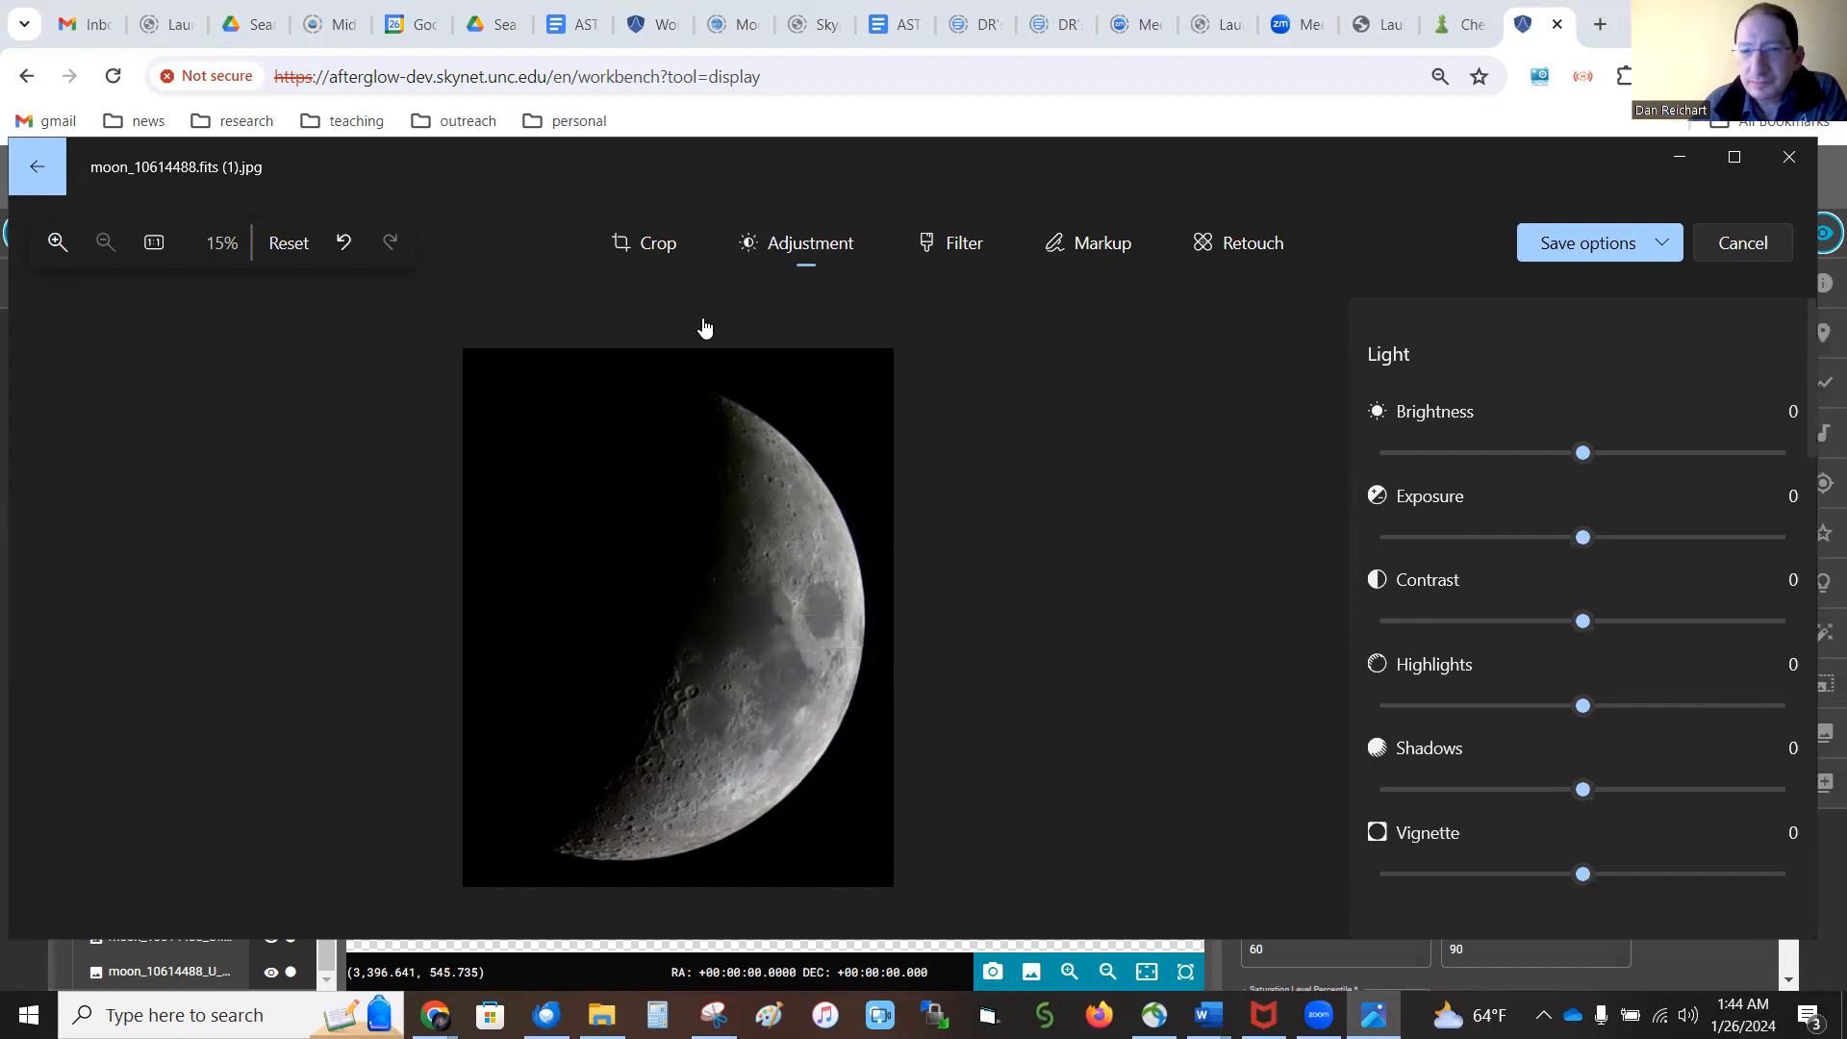
click(641, 247)
drag(912, 349, 914, 352)
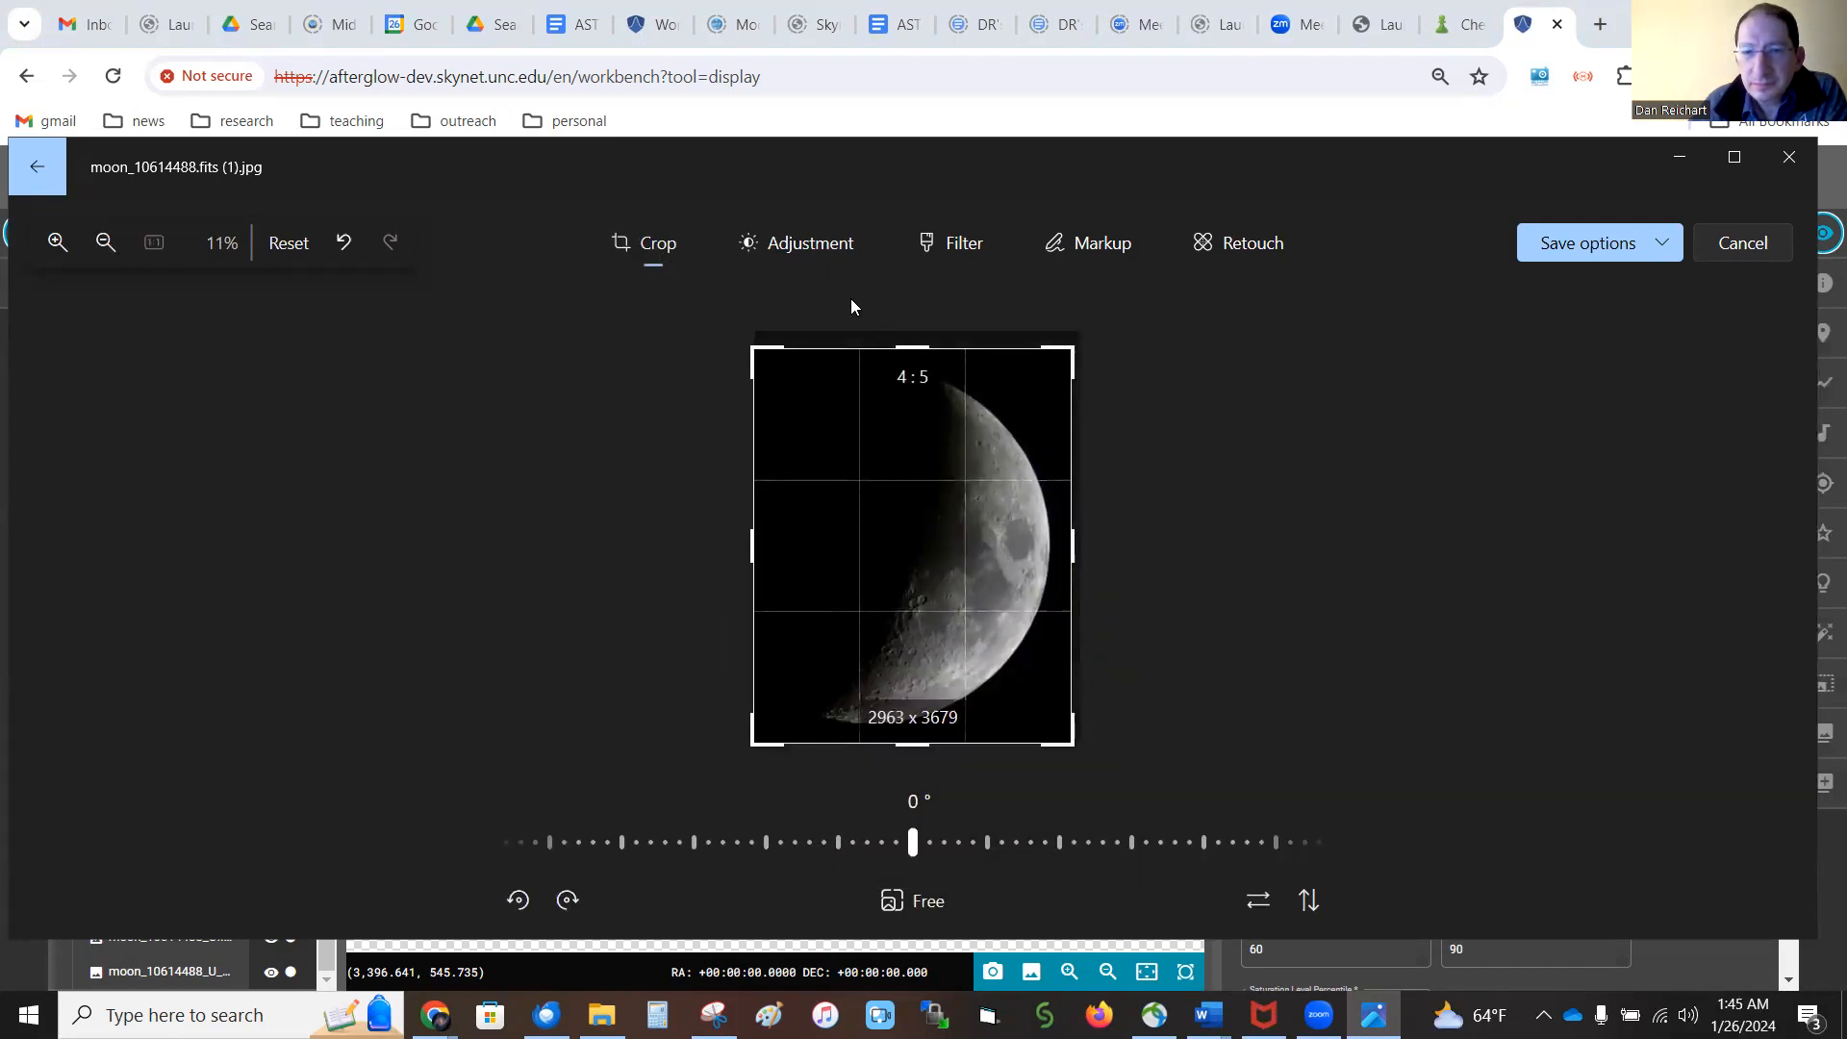
click(804, 247)
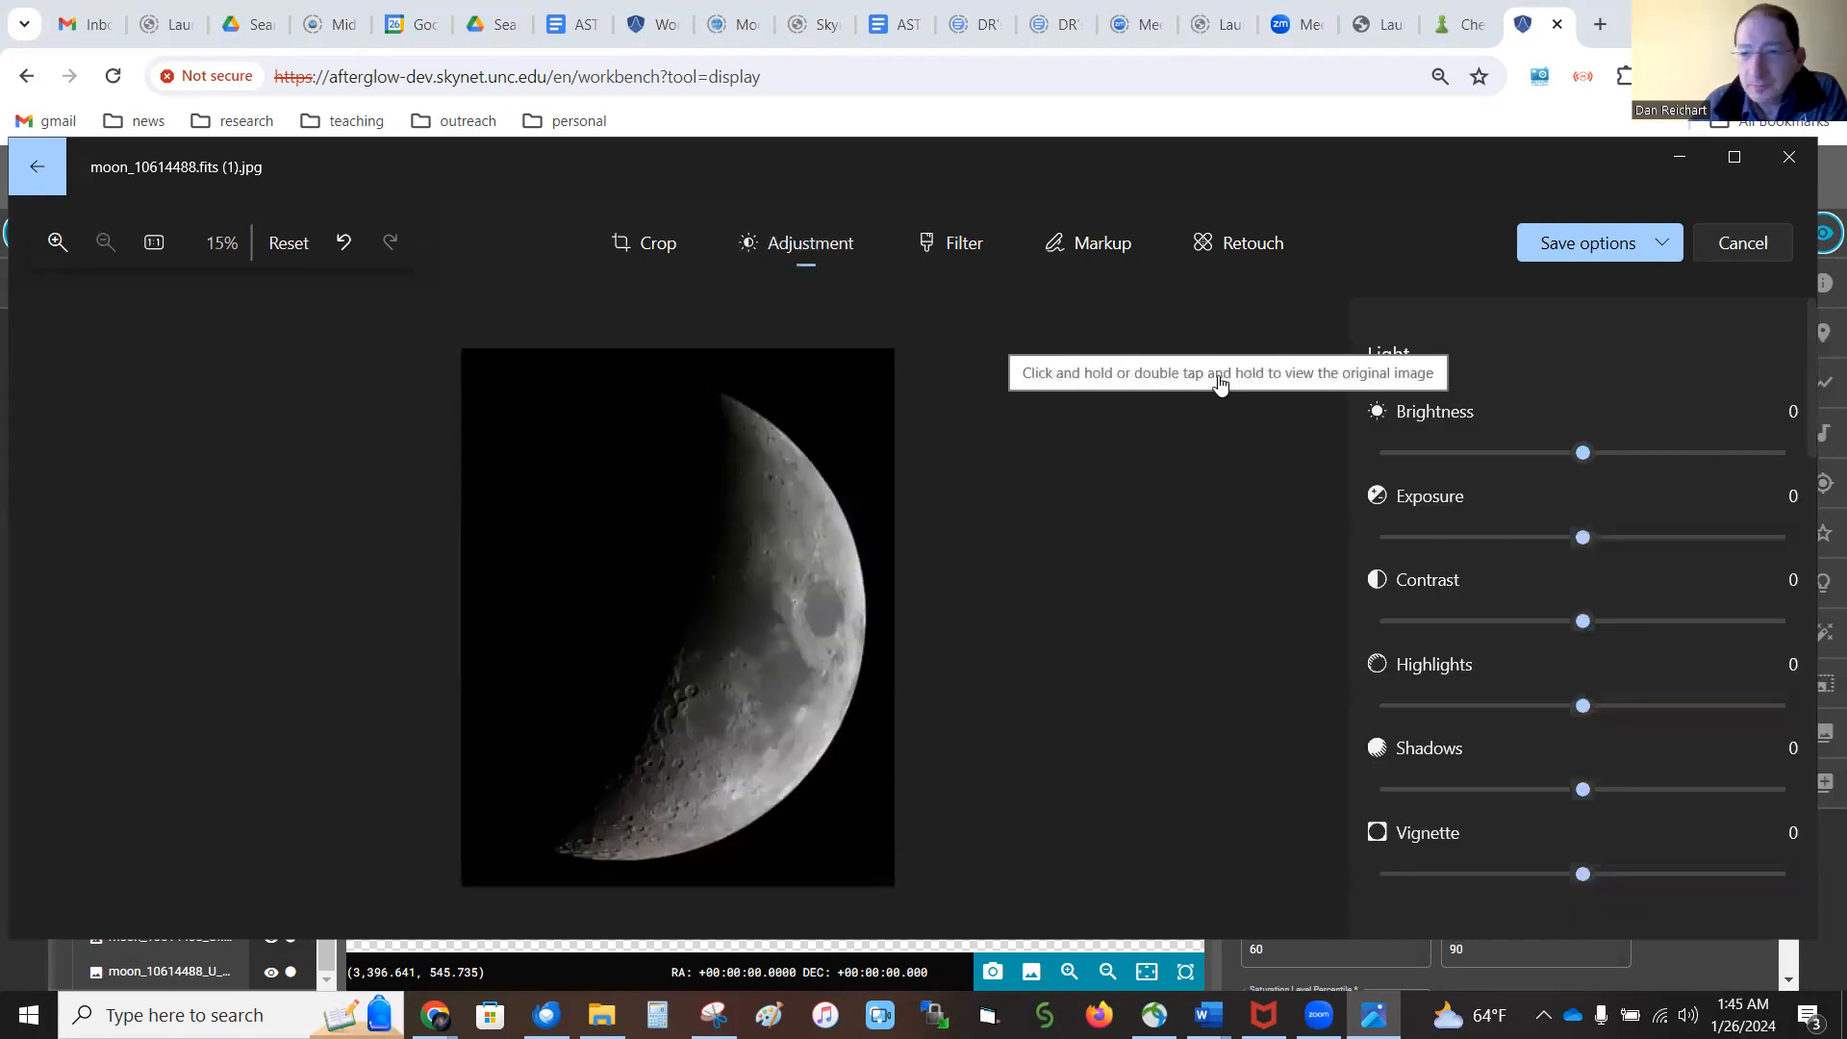
Try a saturation of 91 on the moon picture and examine the surface colors up close
scroll(1518, 599, down, 3)
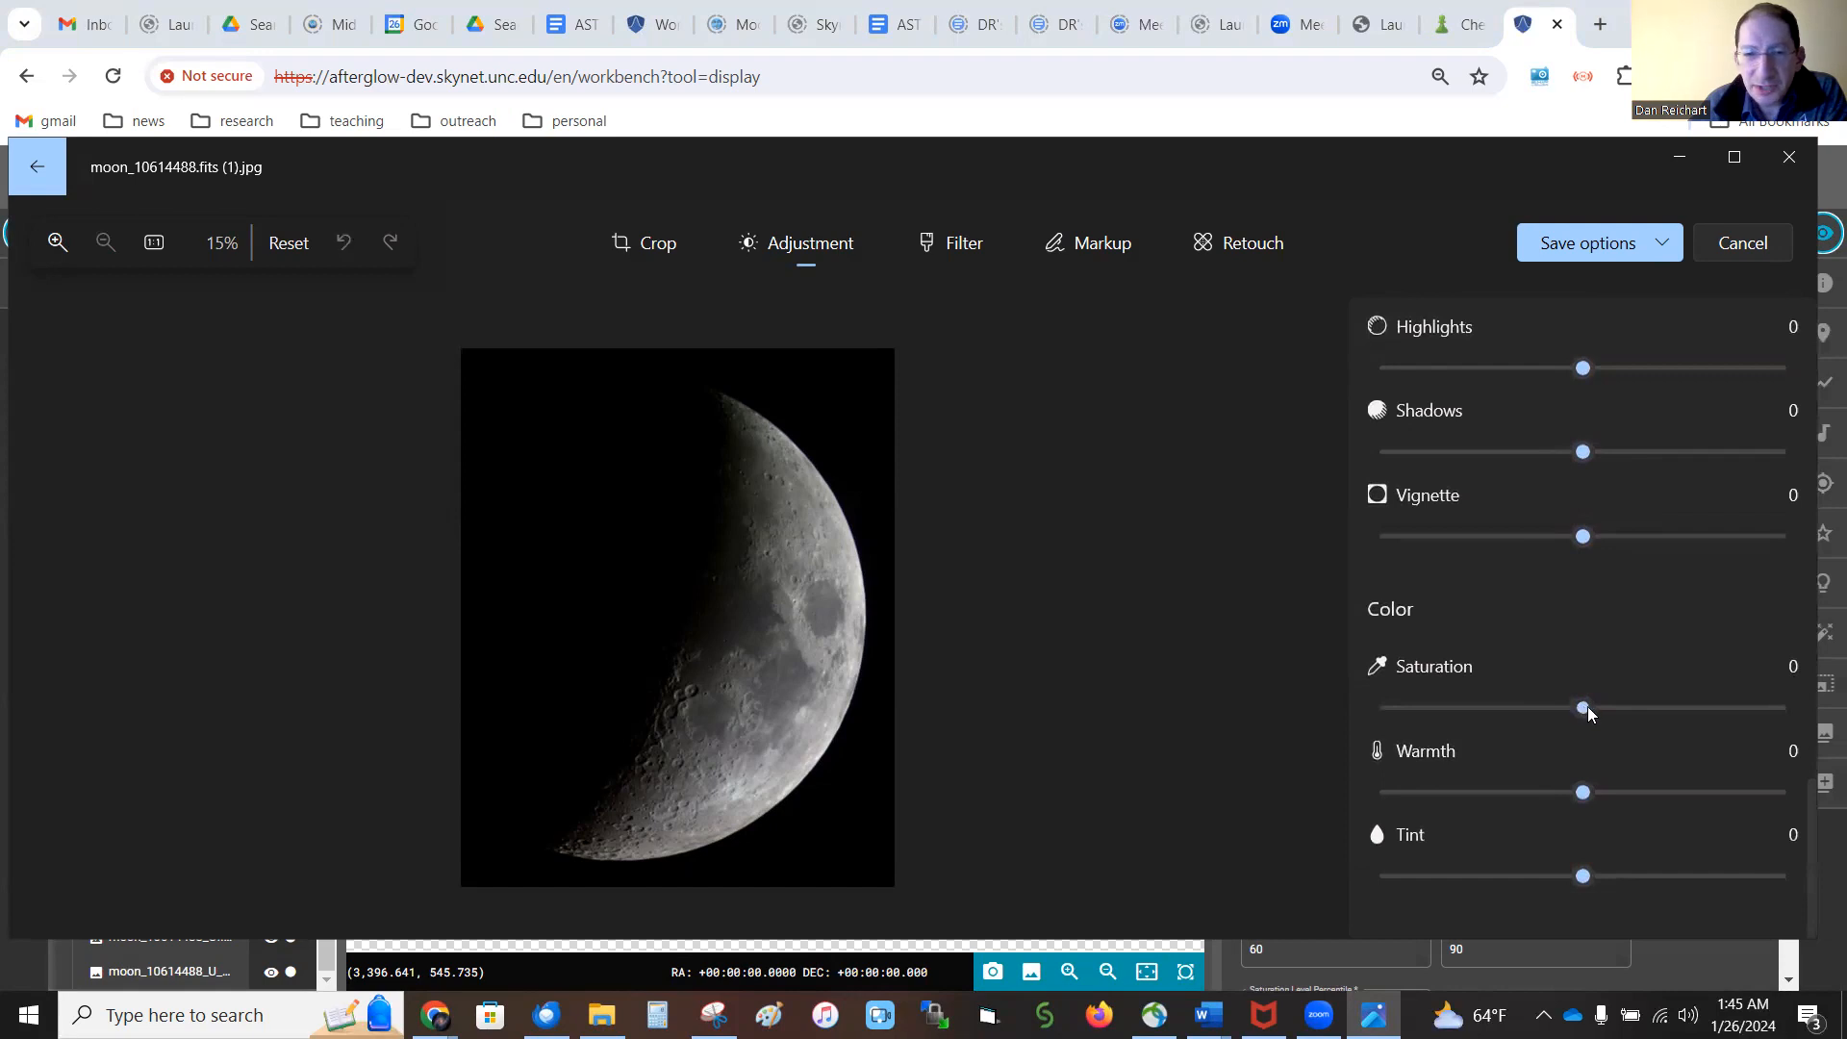
drag(1612, 708, 1771, 718)
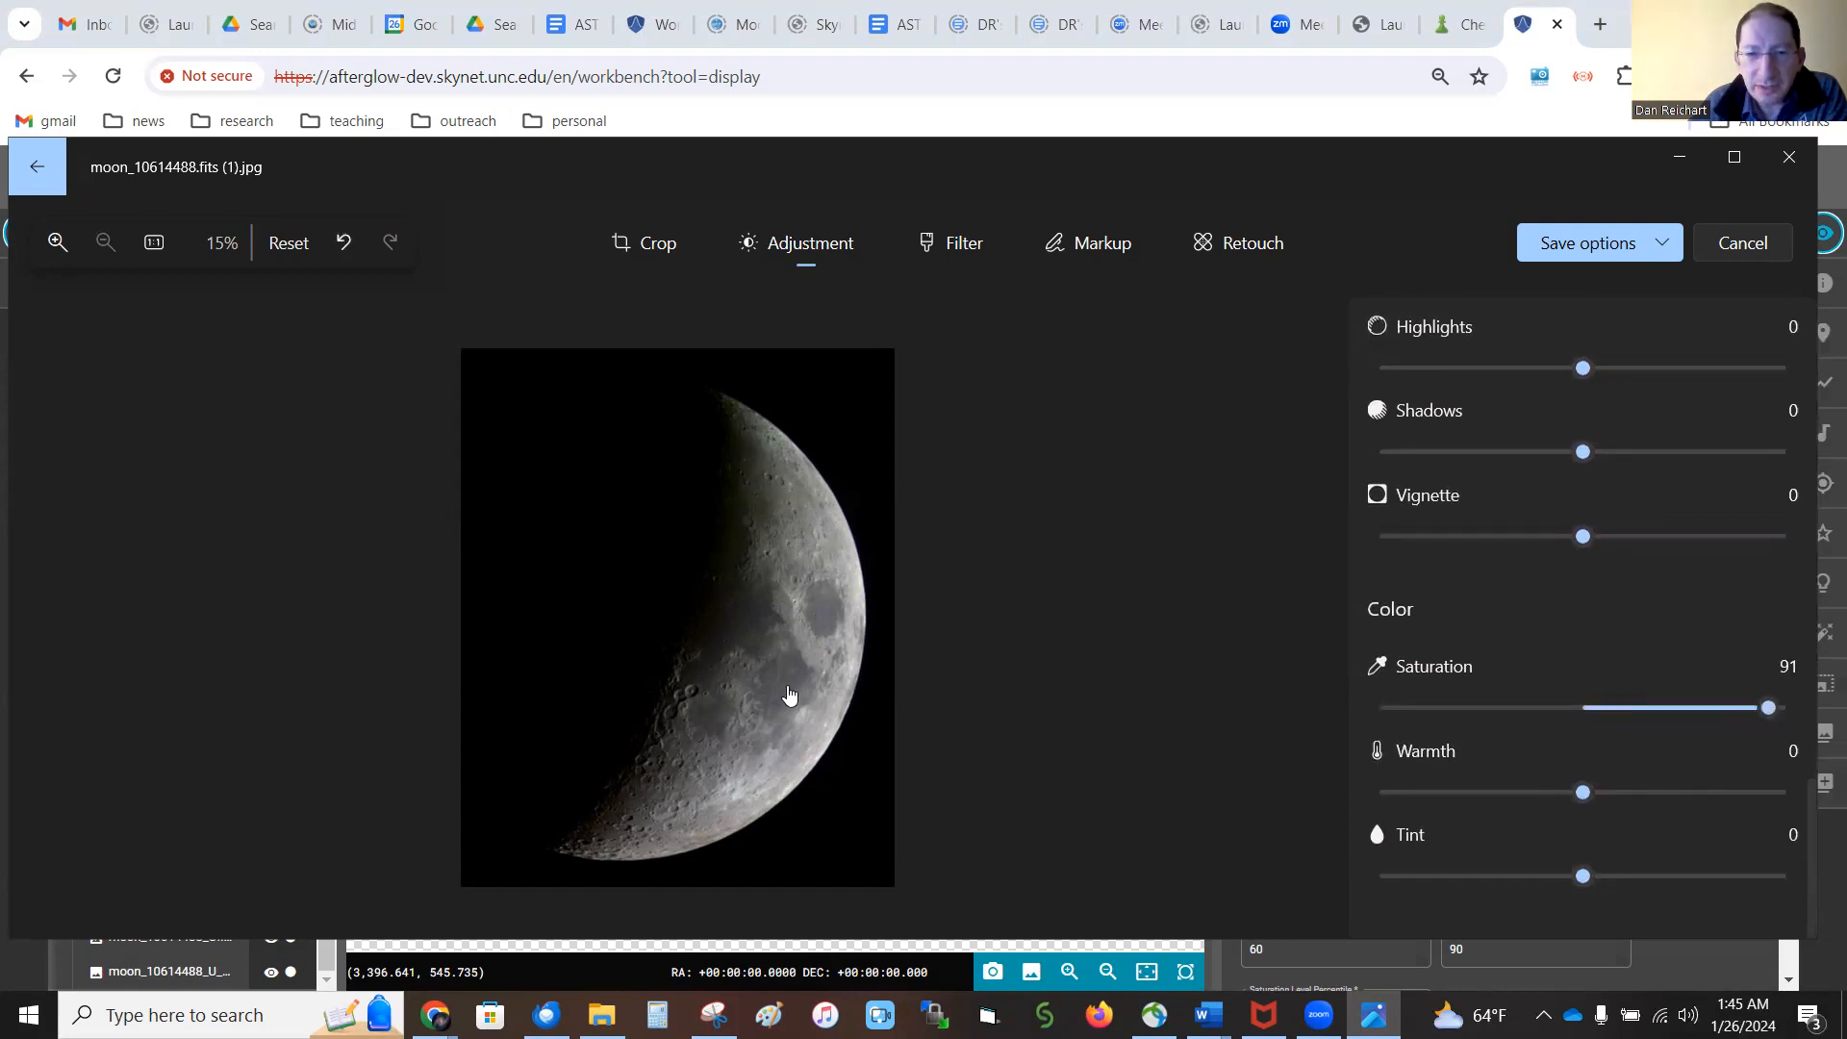
scroll(789, 692, up, 3)
scroll(788, 692, up, 5)
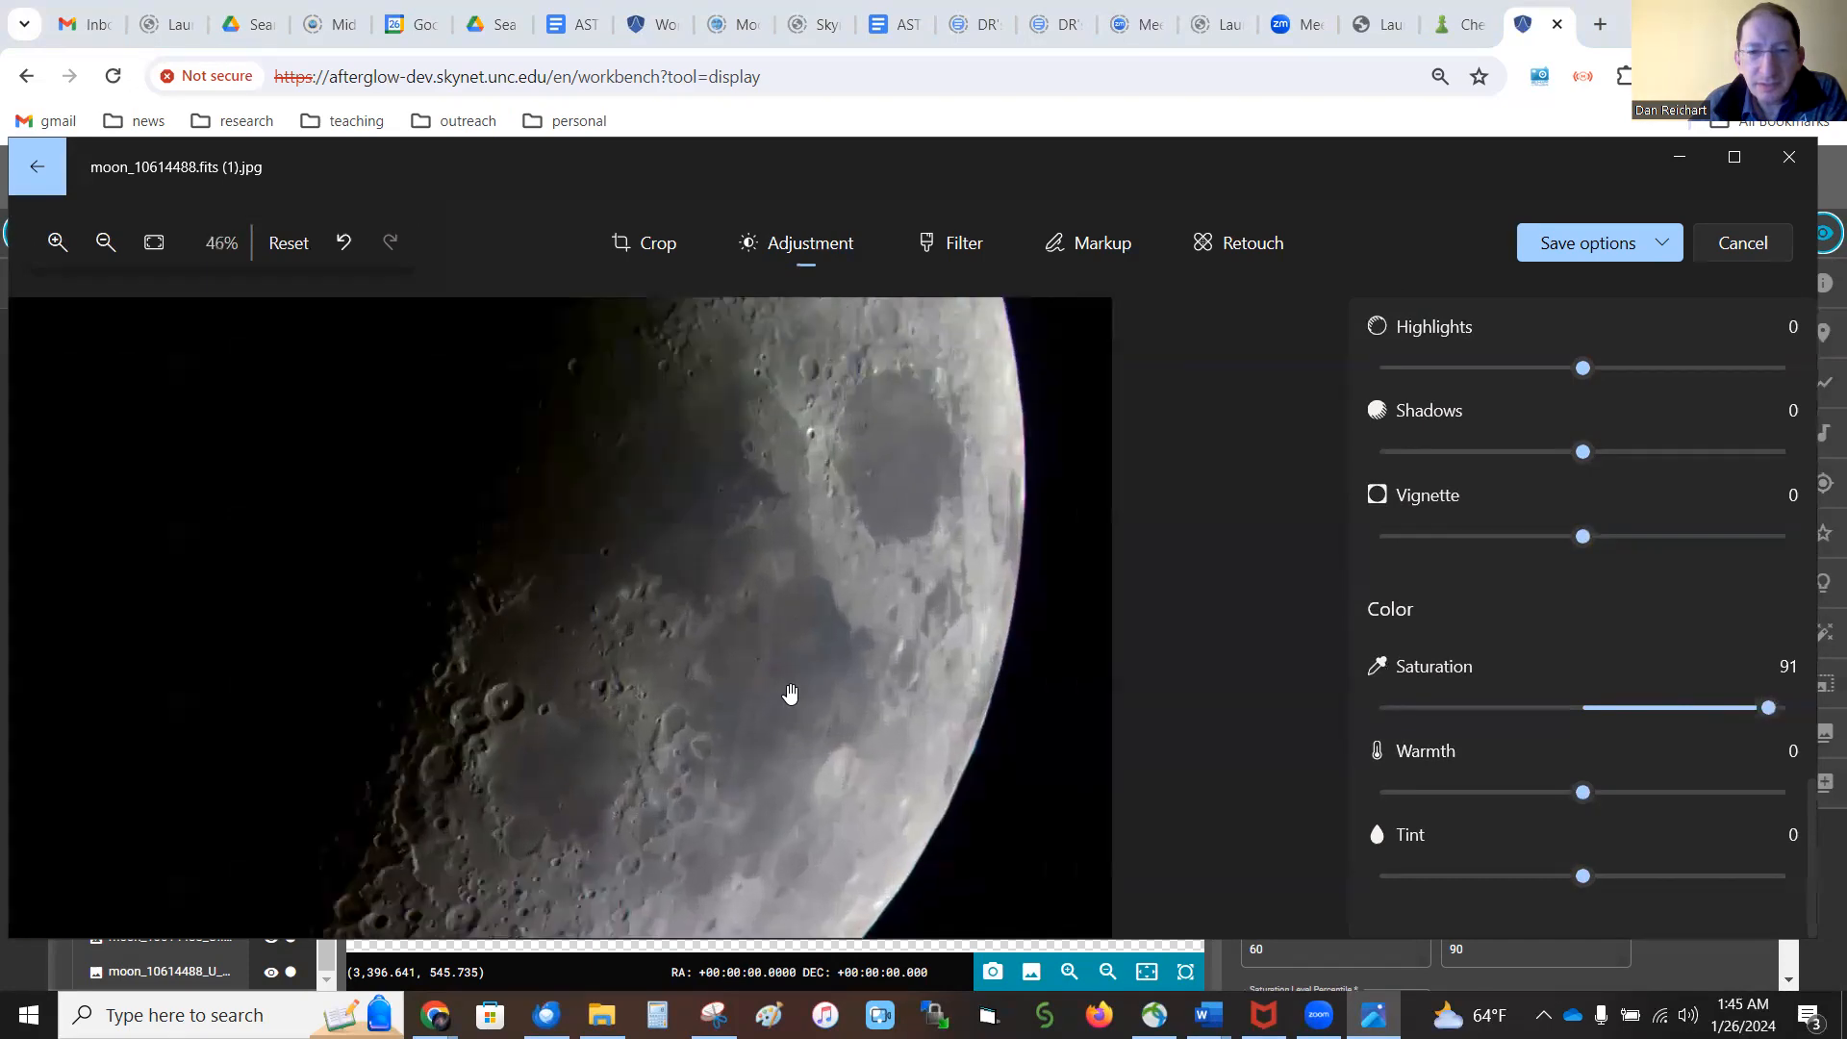
scroll(676, 461, up, 2)
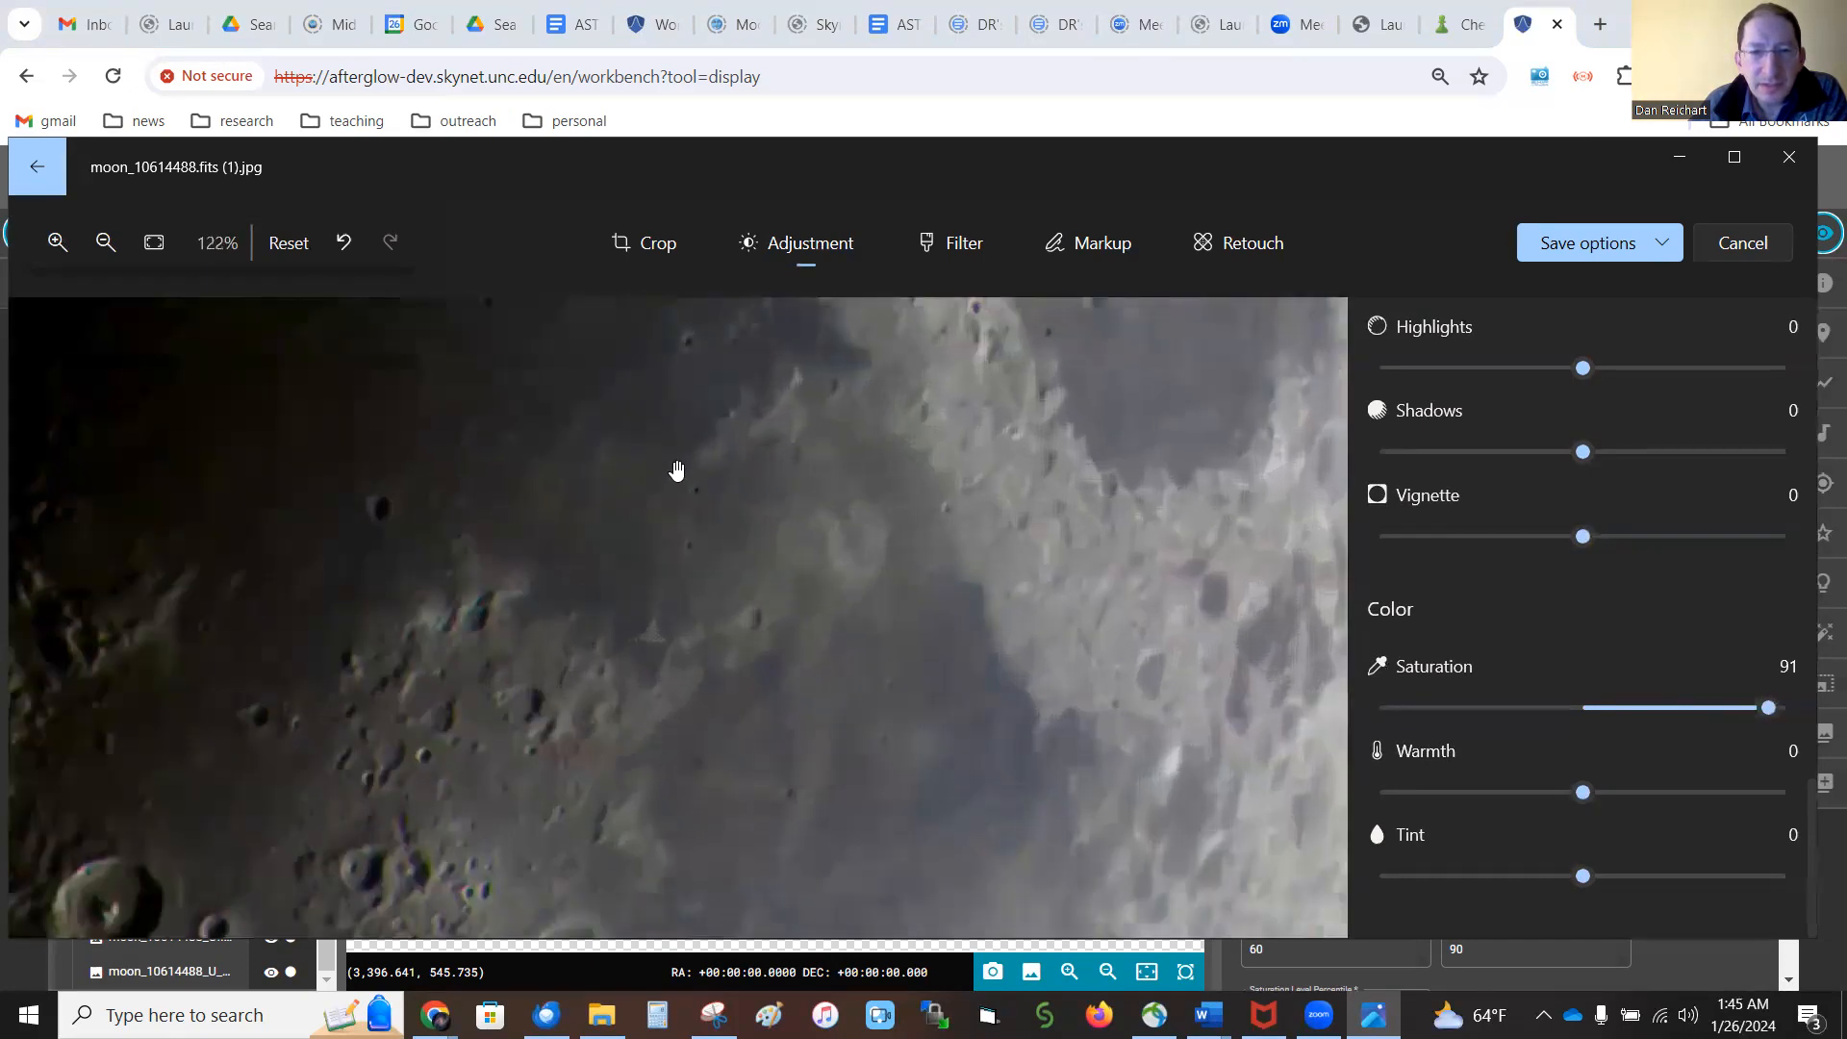
scroll(630, 495, down, 5)
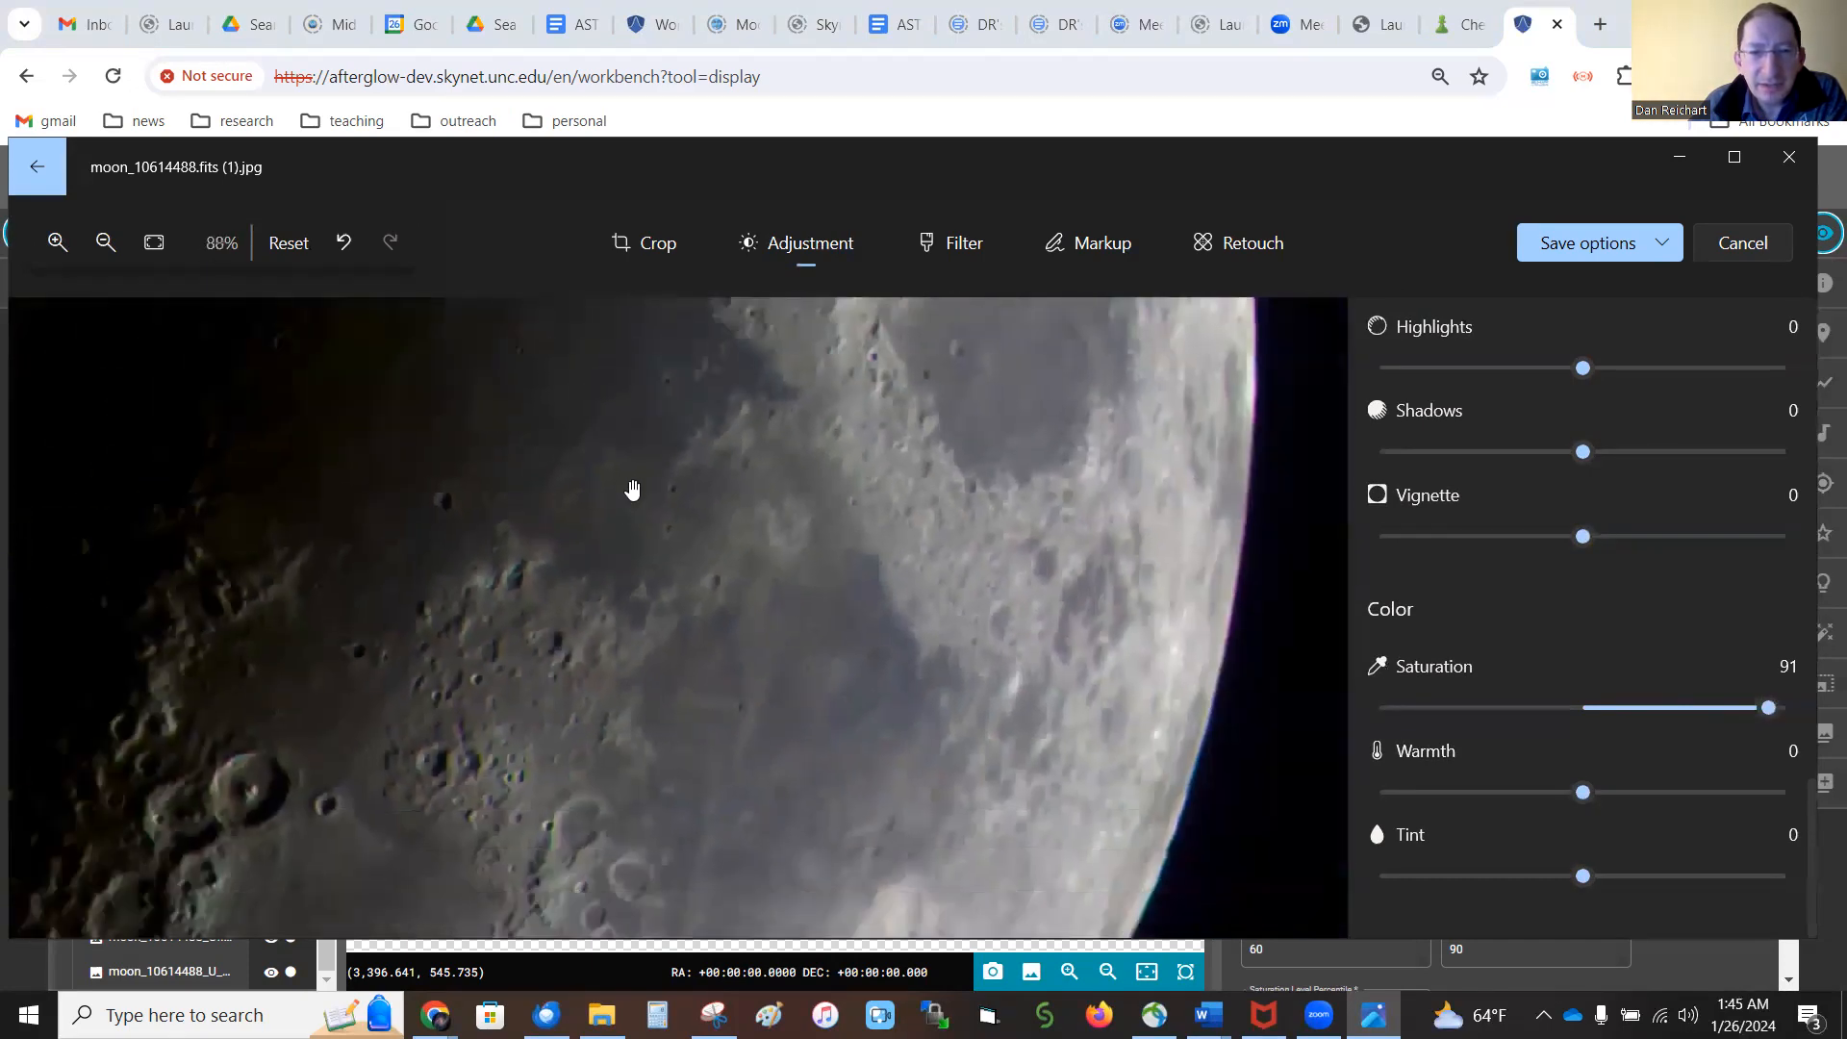
scroll(630, 495, down, 1)
drag(631, 440, 734, 680)
Set the picture's saturation to 50 and check the surface colors and craters up close and as a whole
drag(1768, 707, 1689, 708)
scroll(694, 711, down, 3)
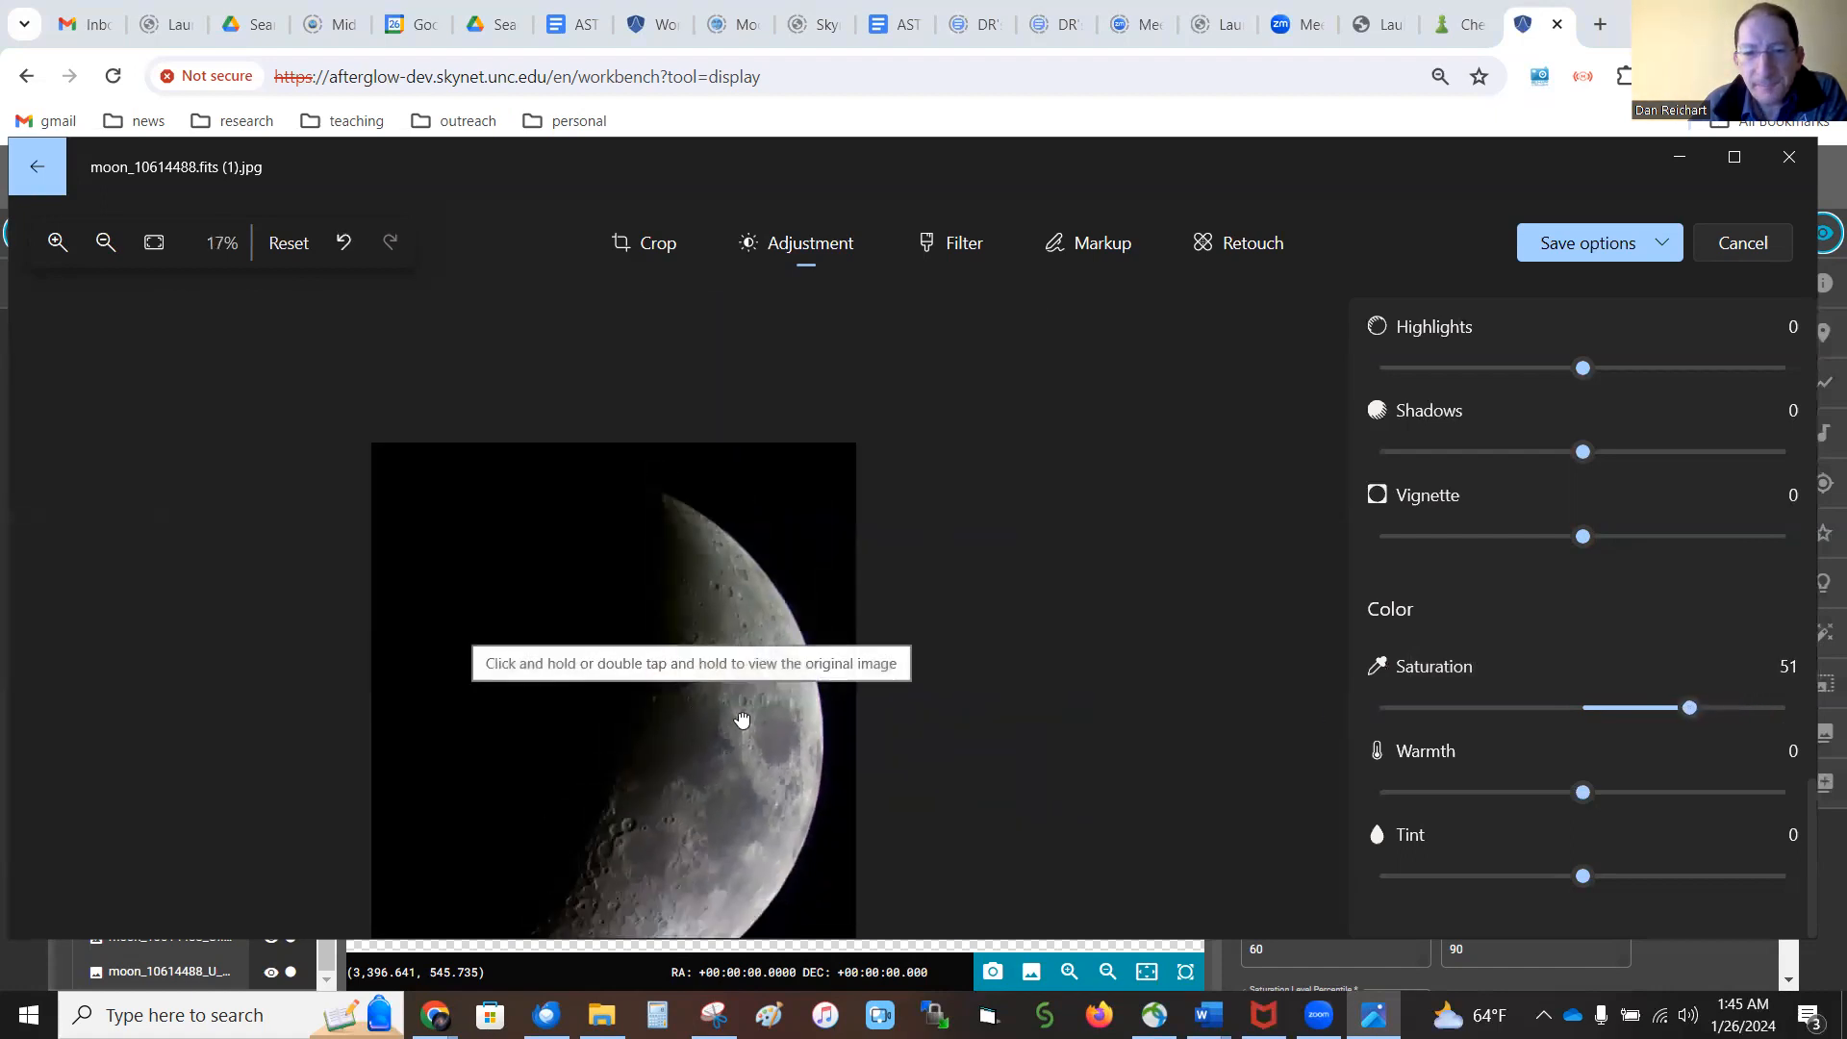
drag(1685, 714, 1687, 708)
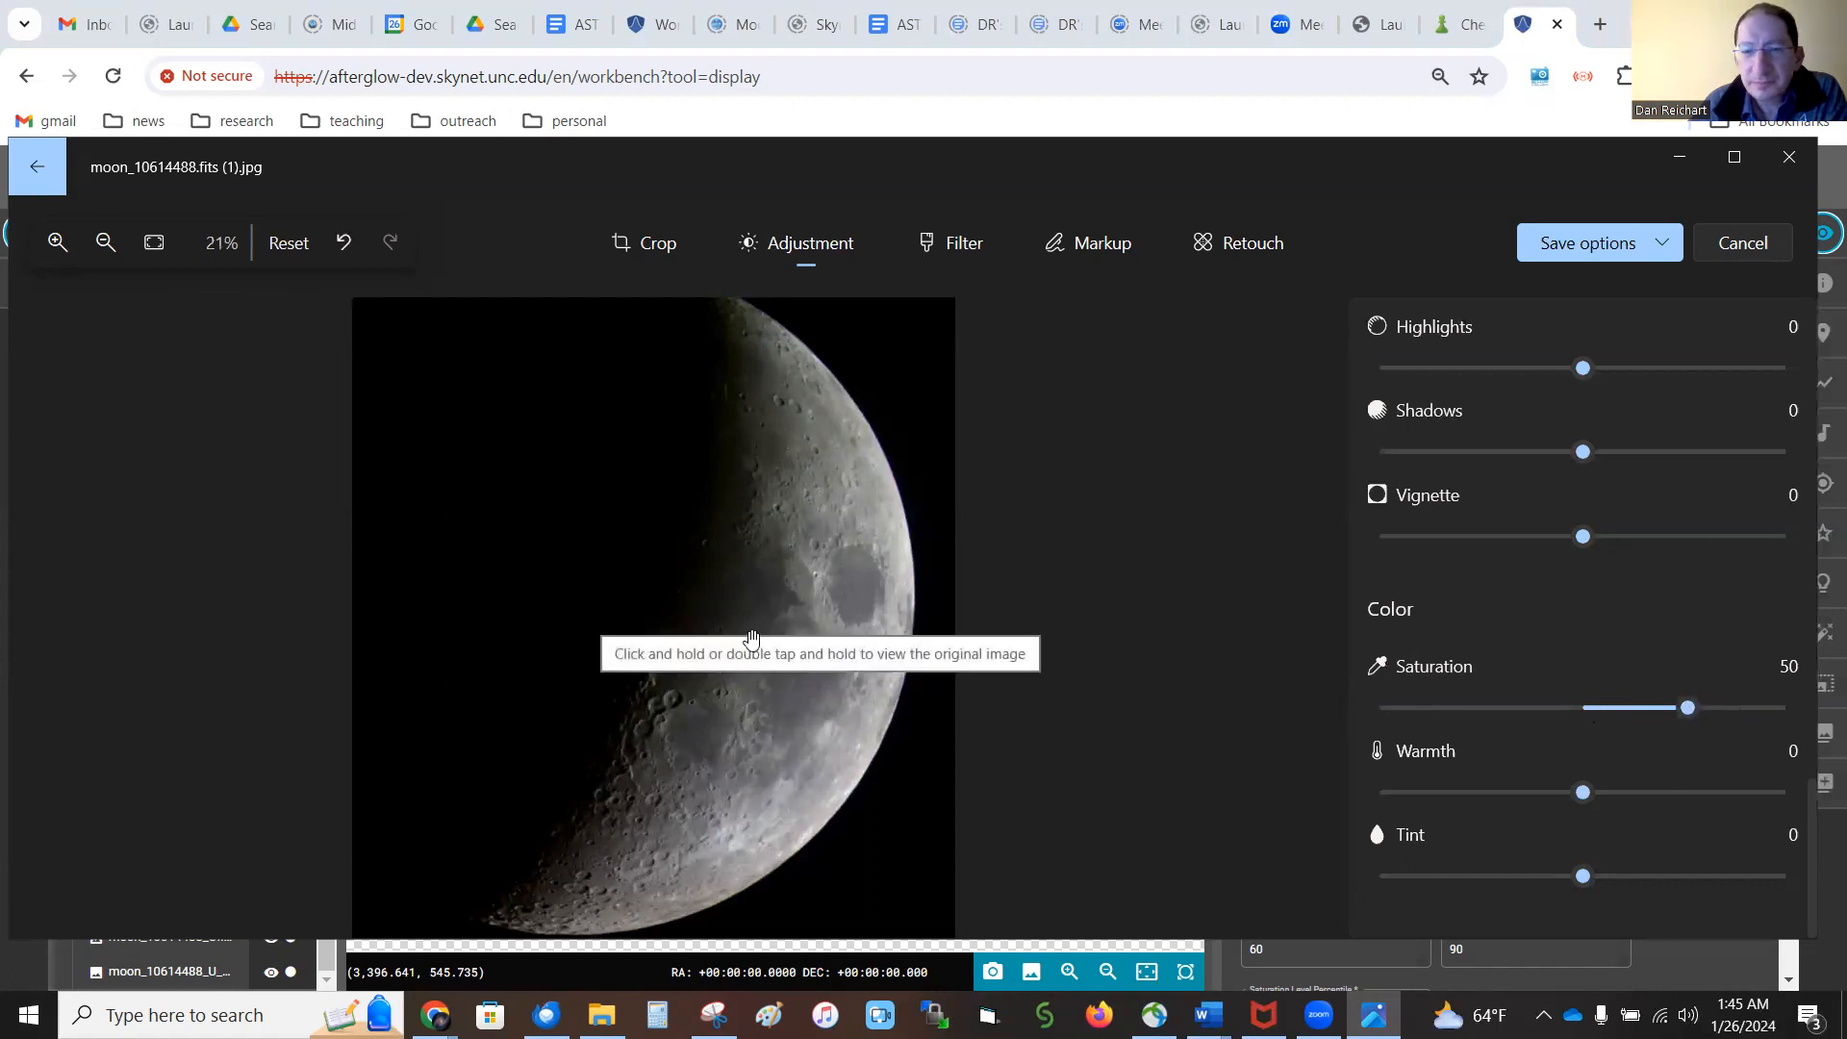
scroll(747, 640, down, 2)
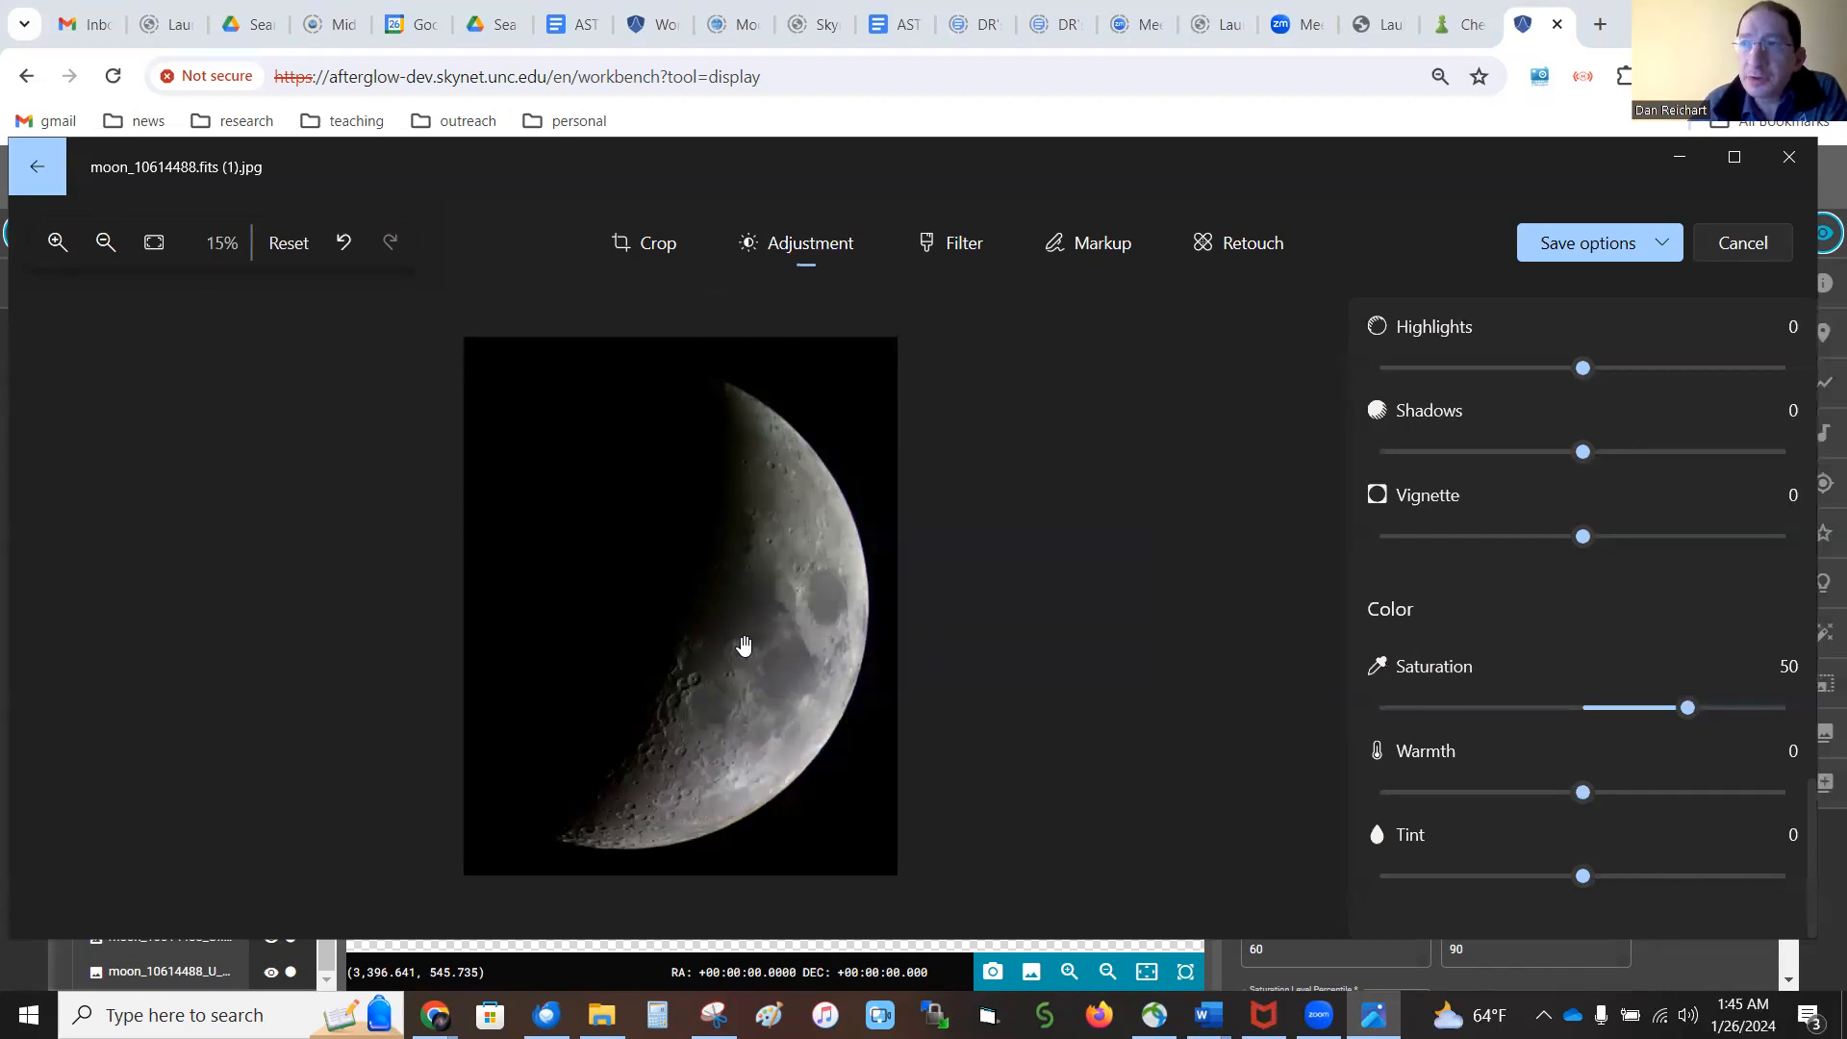
scroll(676, 664, up, 12)
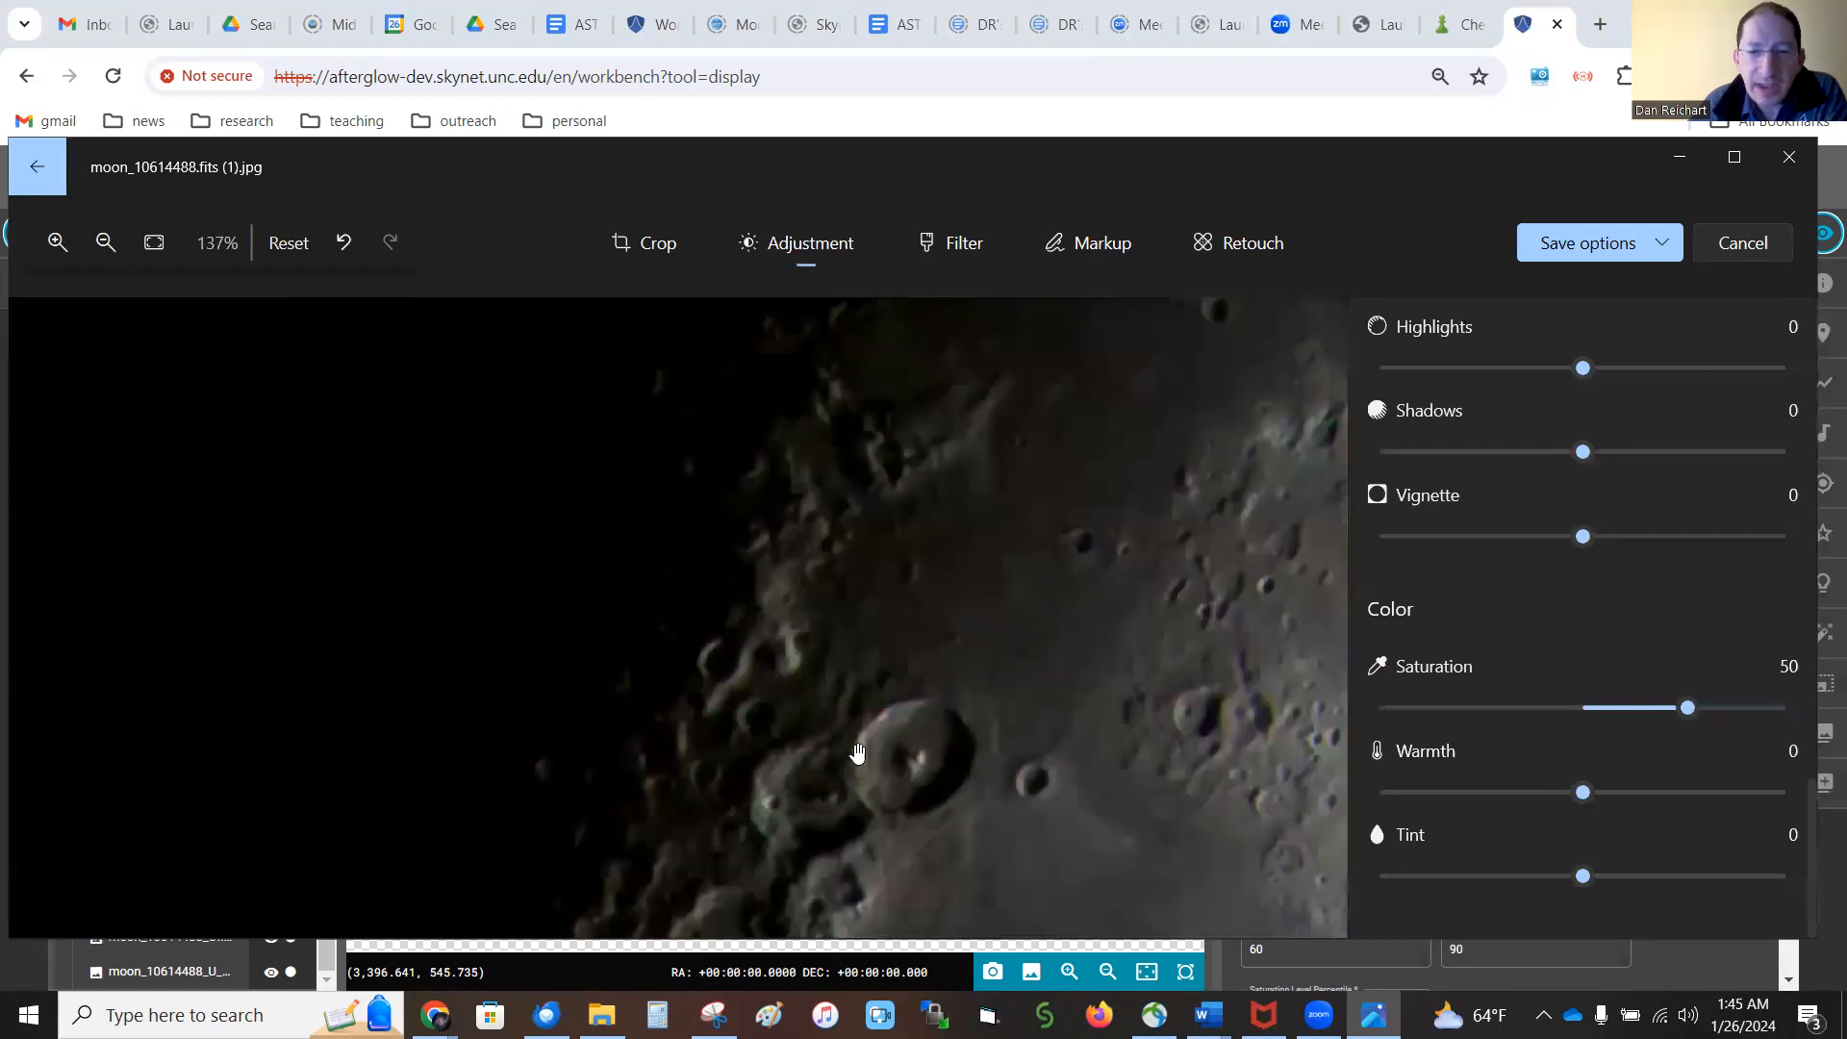
scroll(767, 695, down, 12)
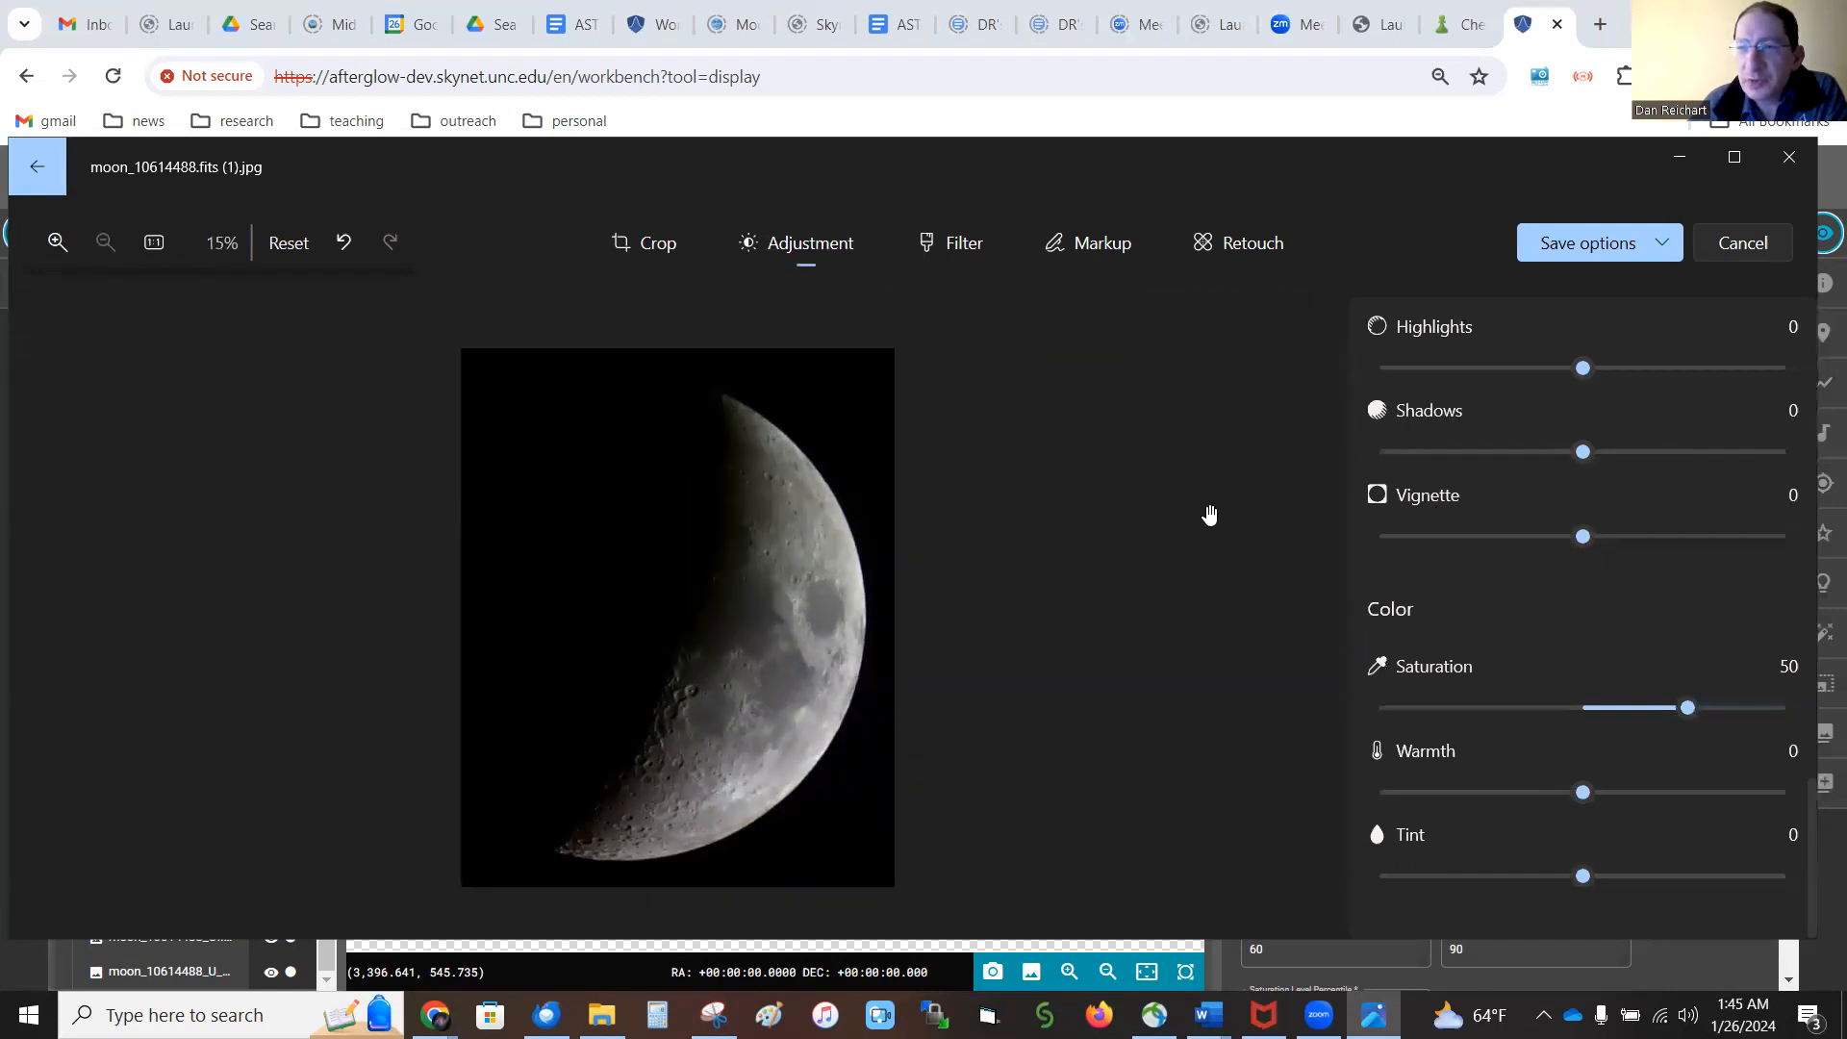
Set the picture's brightness to 5 and save the edits over the original JPG file
scroll(1701, 536, up, 3)
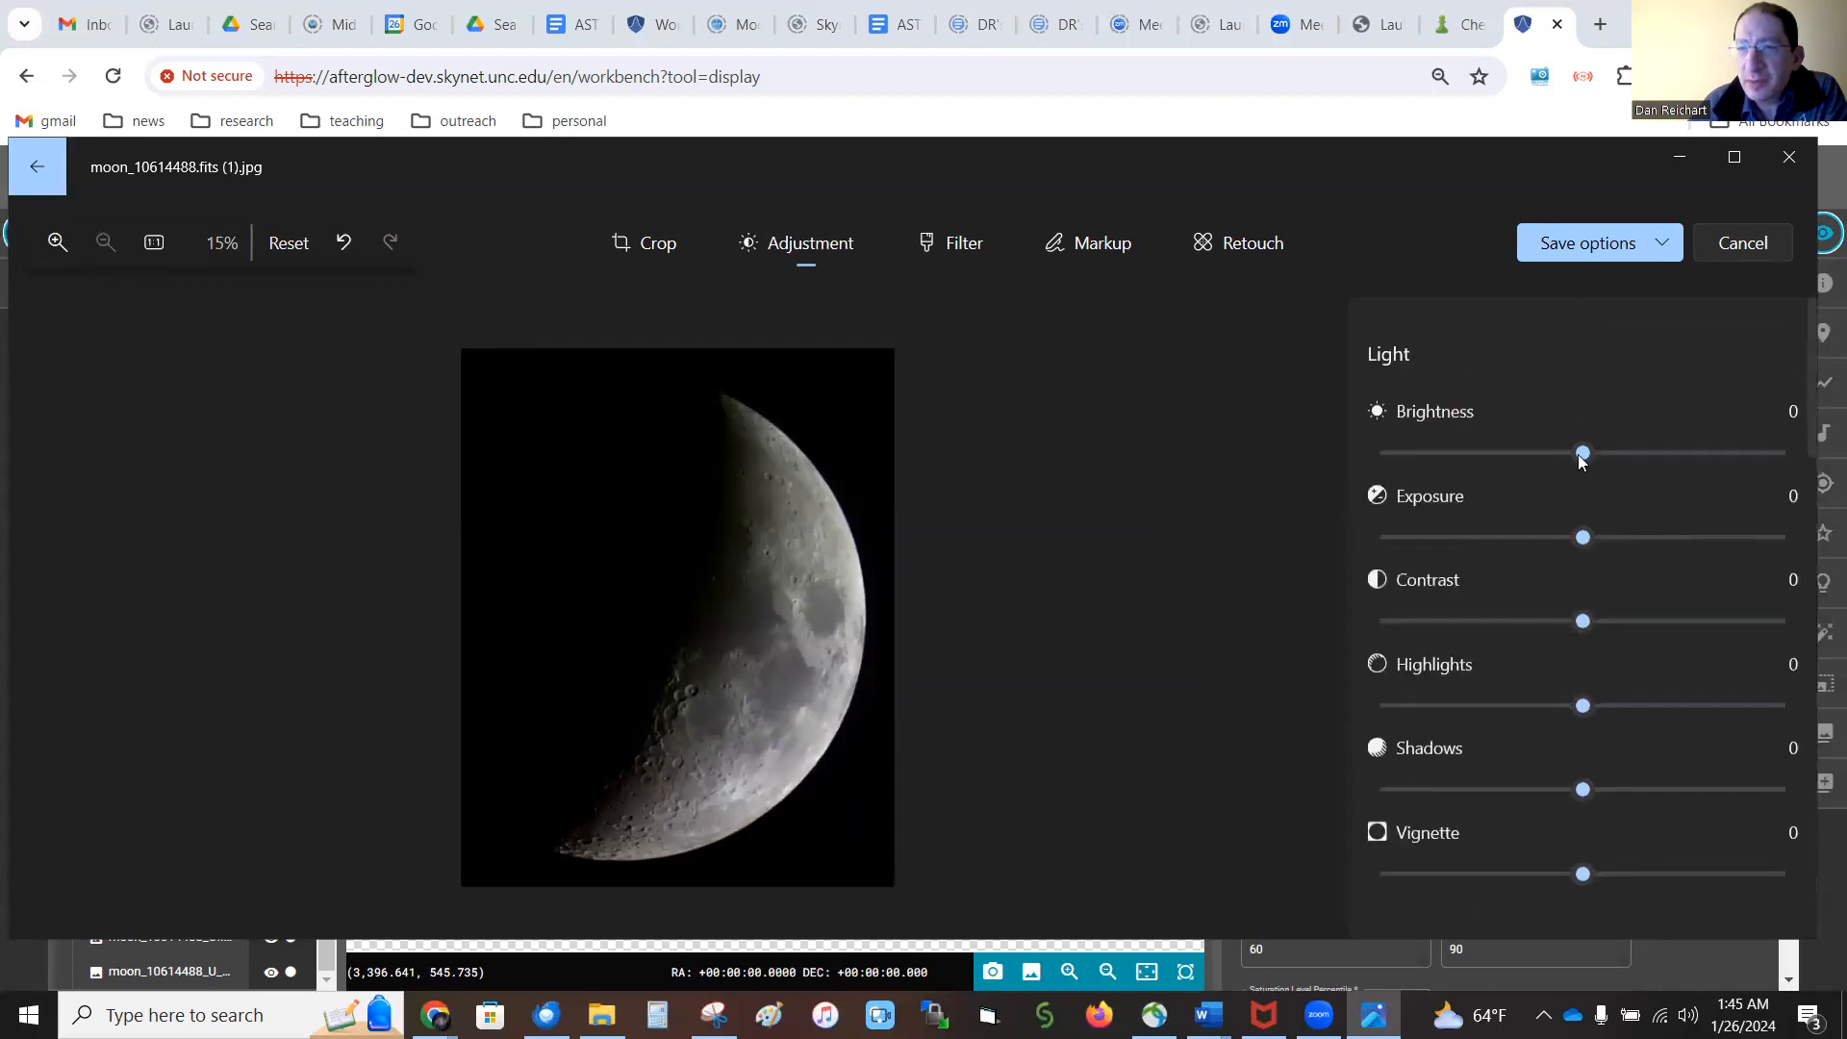
mouse_move(1583, 452)
mouse_down()
mouse_move(1651, 460)
mouse_move(1618, 459)
mouse_up()
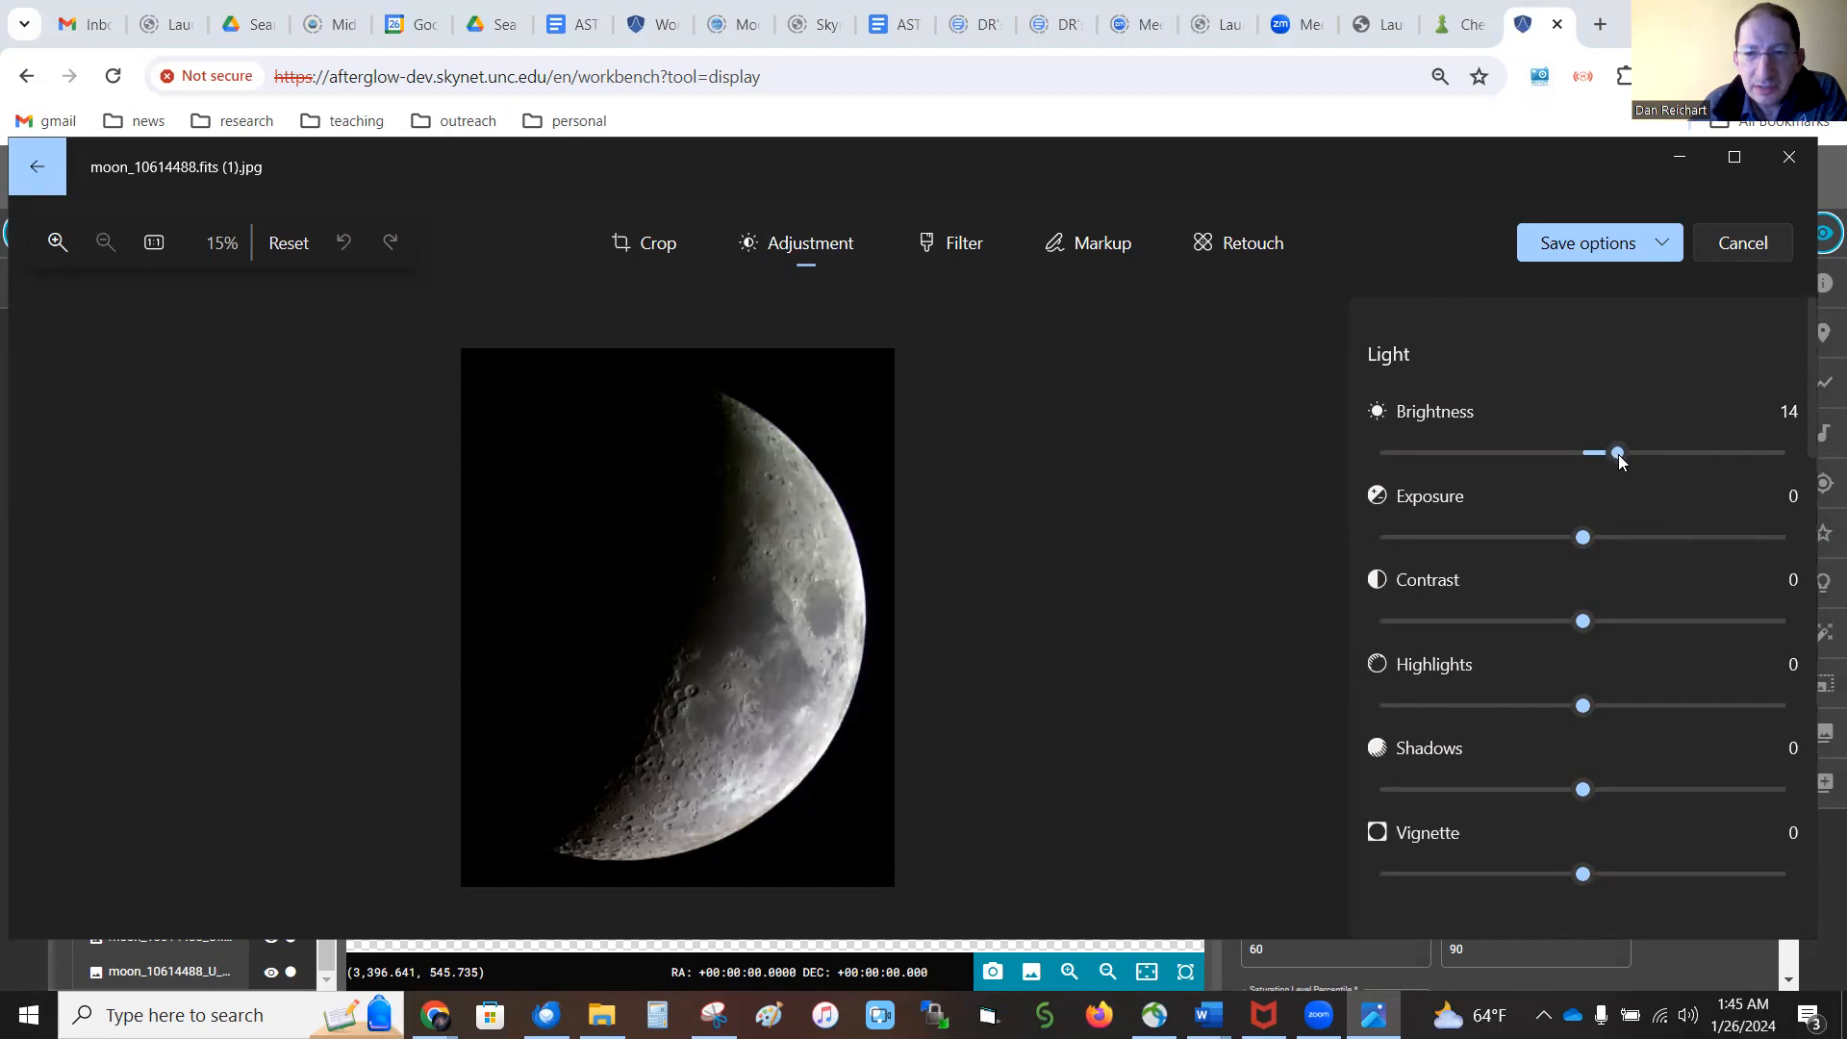
mouse_move(1618, 460)
mouse_down()
mouse_move(1591, 454)
mouse_move(1745, 456)
mouse_move(1591, 471)
mouse_up()
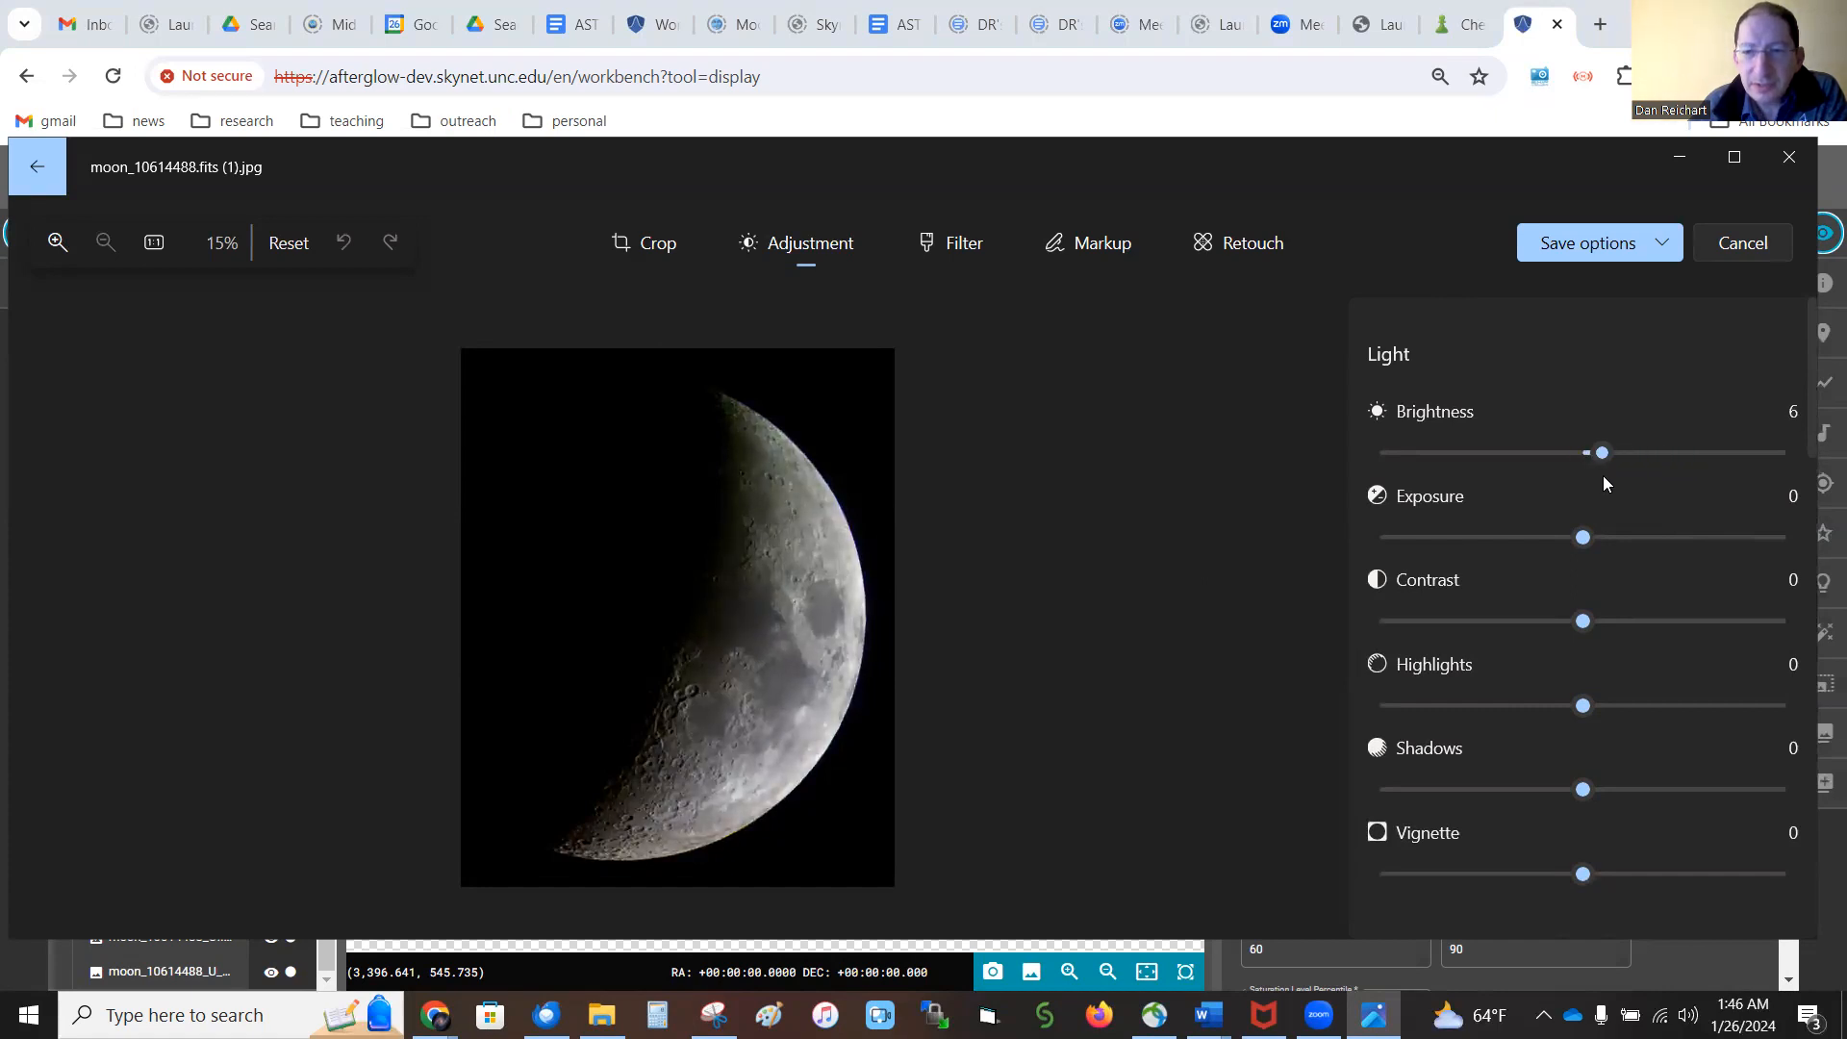
drag(1605, 481, 1601, 479)
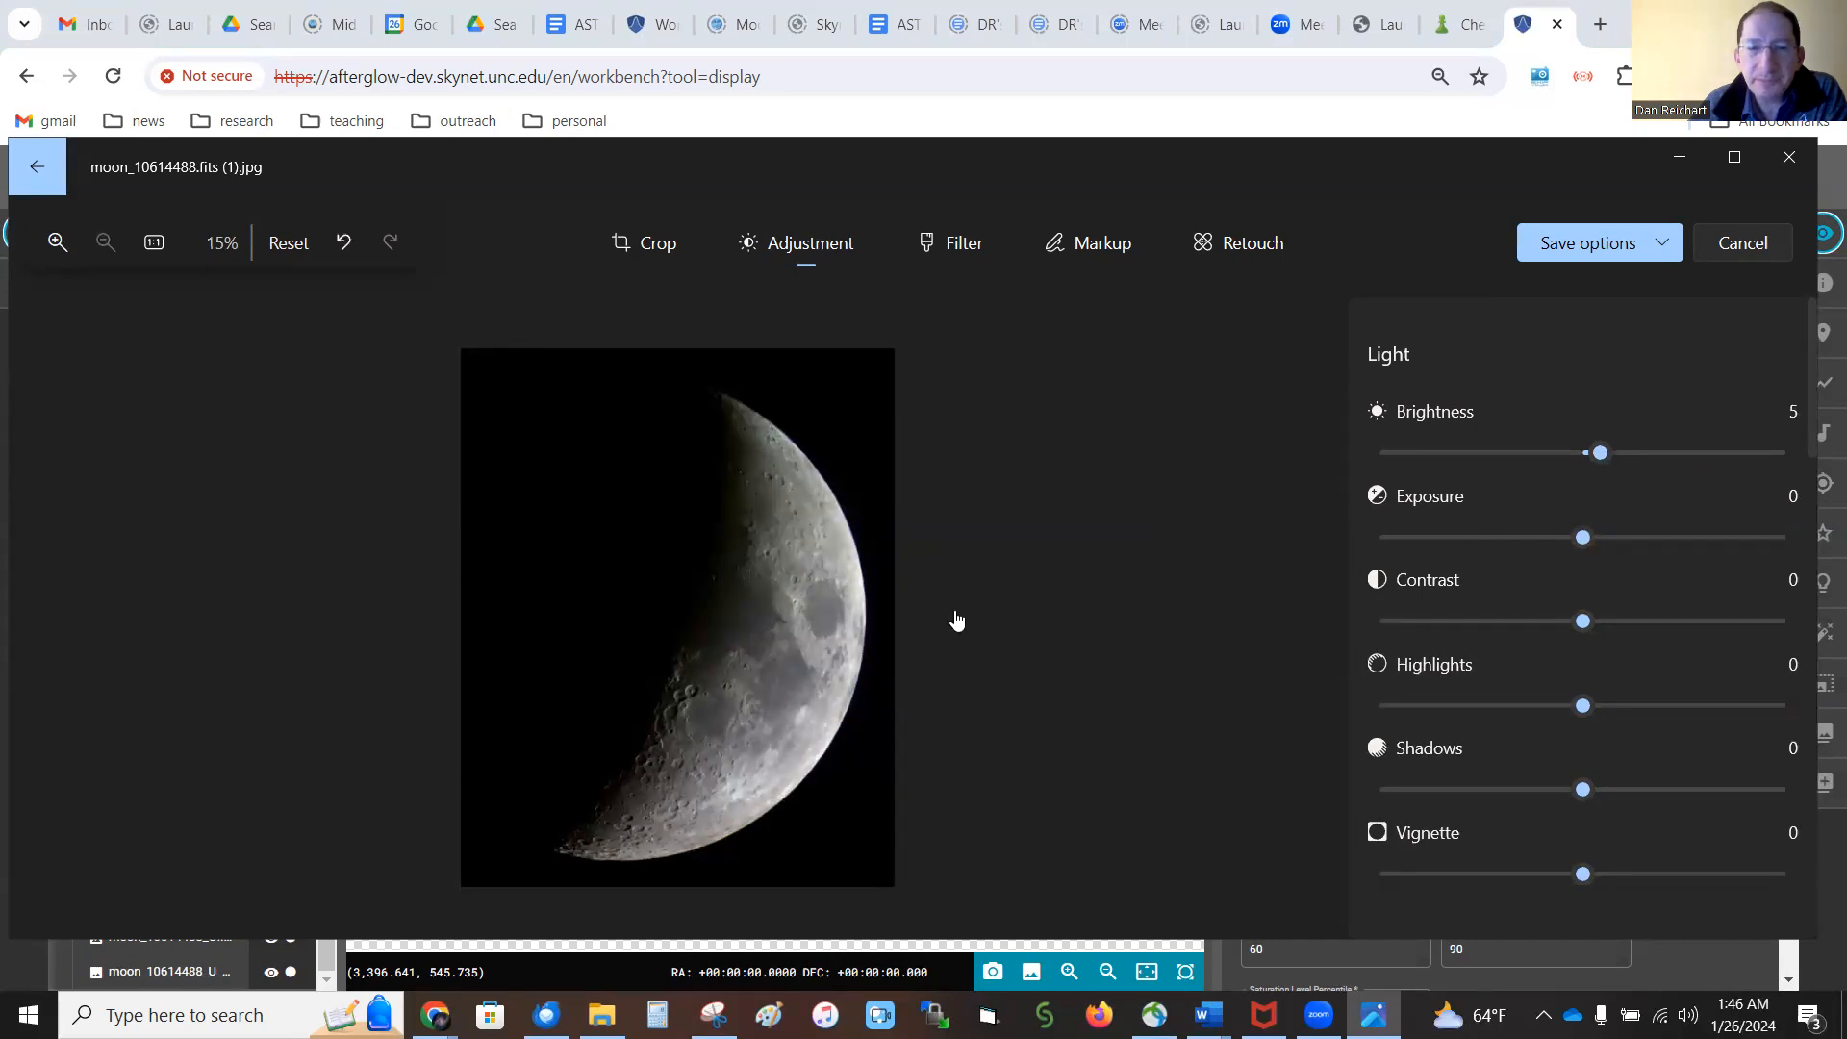
click(1625, 258)
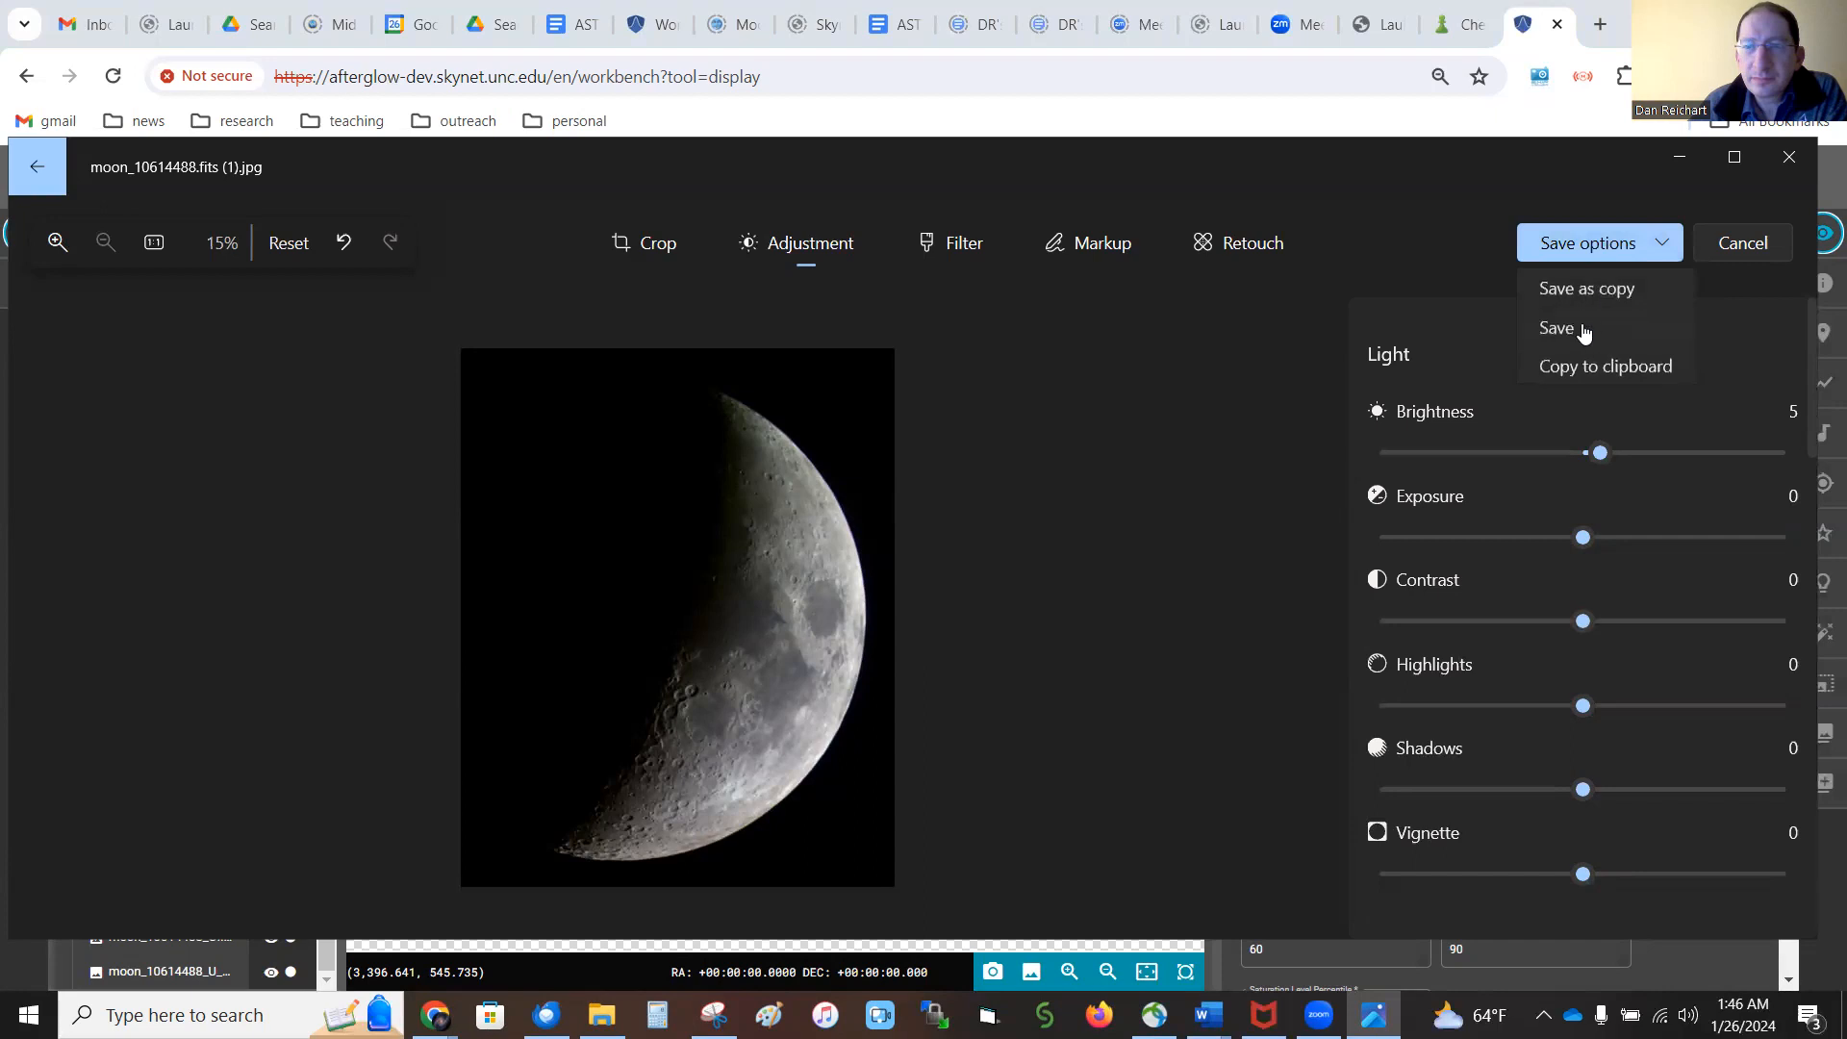
click(1597, 325)
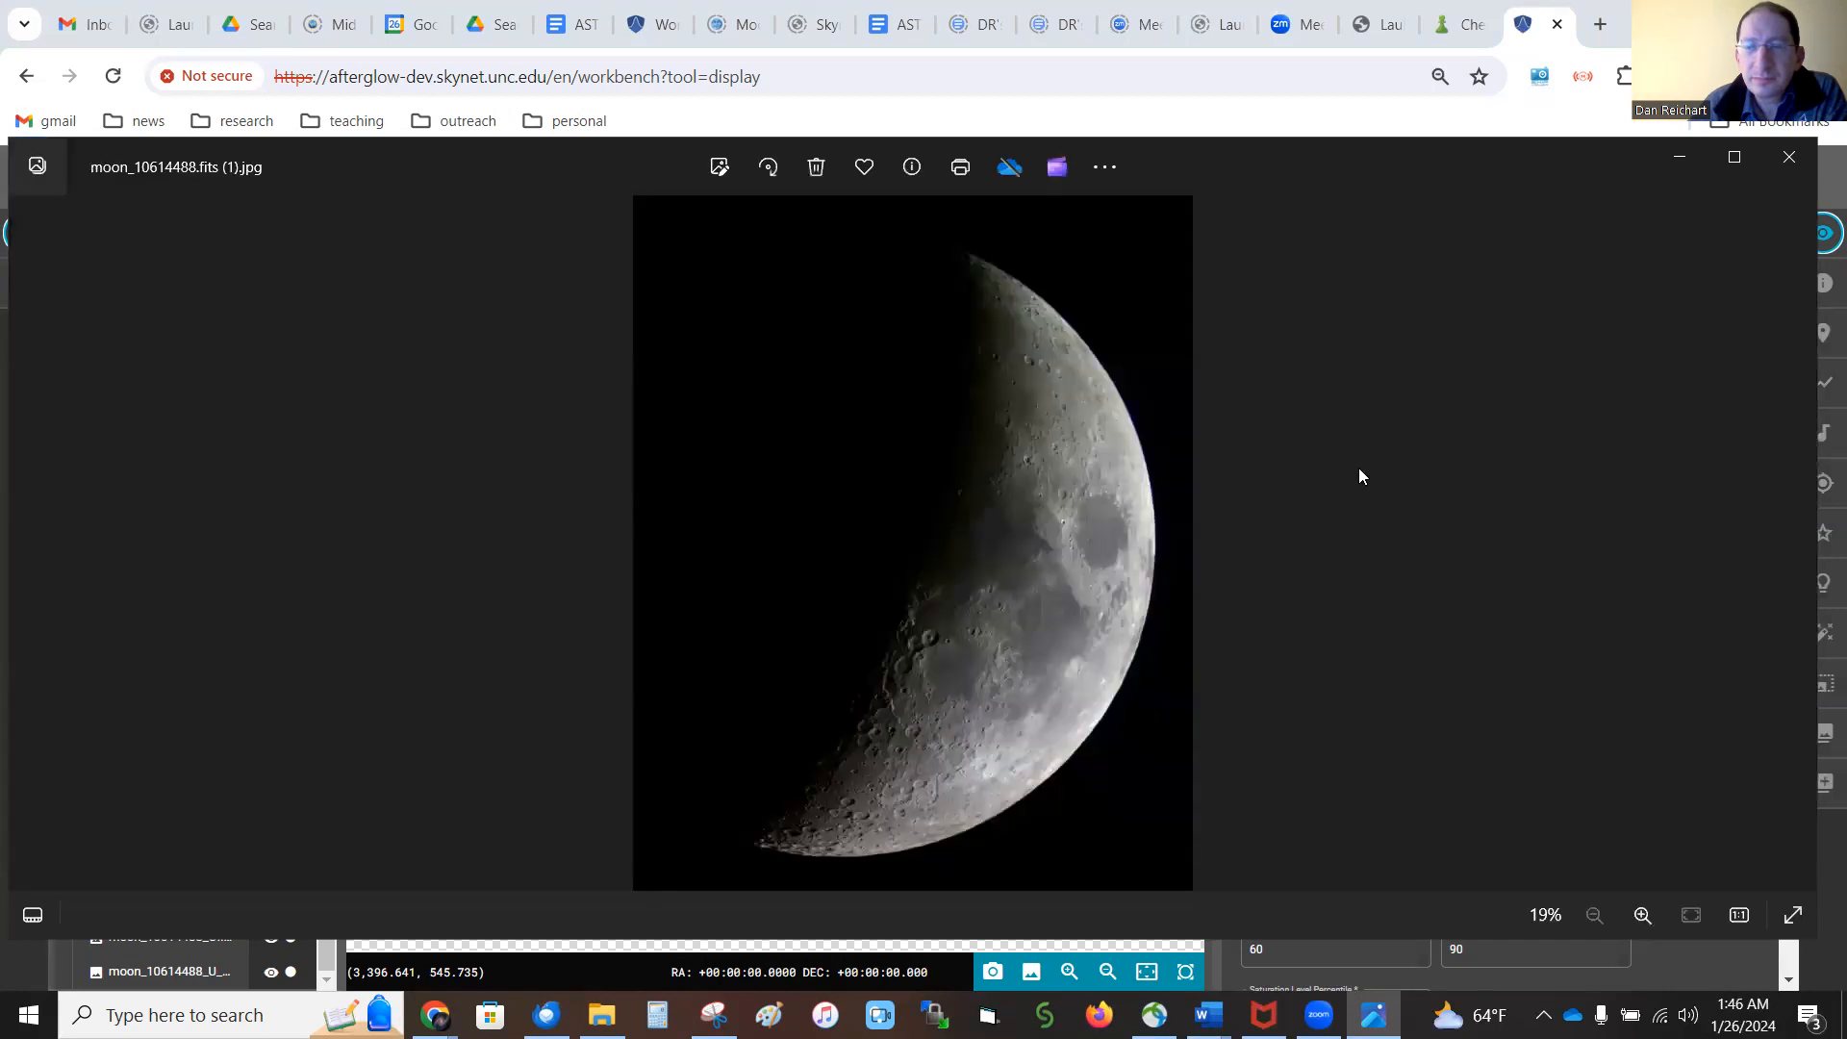